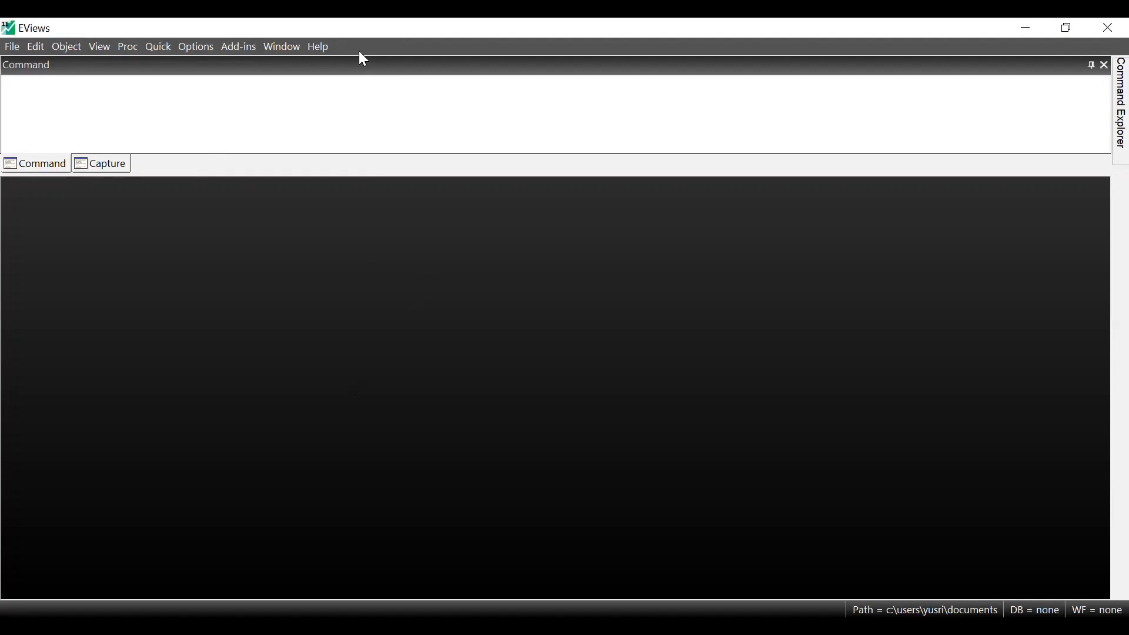
{"action": "left_click", "coordinate": [13, 48]}
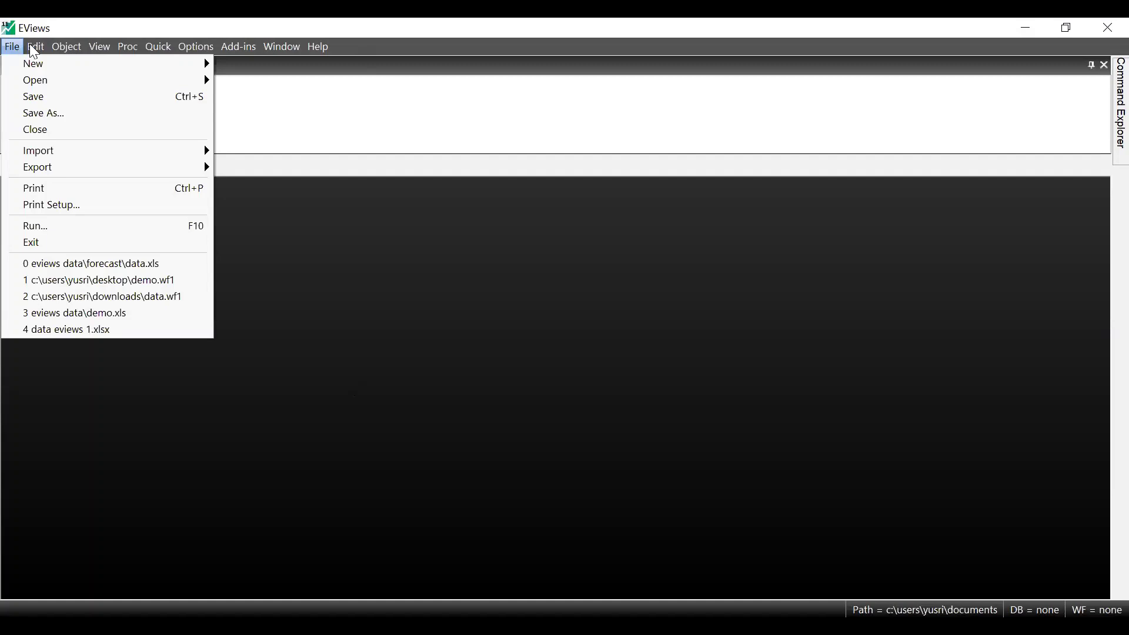
{"action": "mouse_move", "coordinate": [34, 51]}
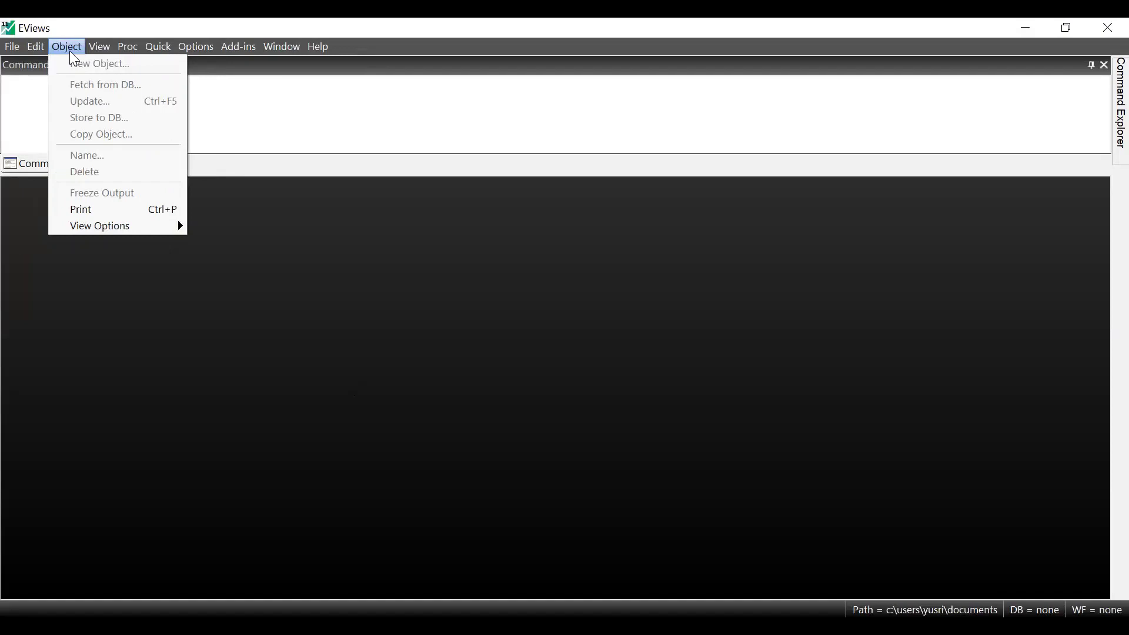
{"action": "key", "text": "Right"}
{"action": "key", "text": "Right"}
{"action": "key", "text": "Right"}
{"action": "key", "text": "Right"}
{"action": "key", "text": "Right"}
{"action": "mouse_move", "coordinate": [190, 52]}
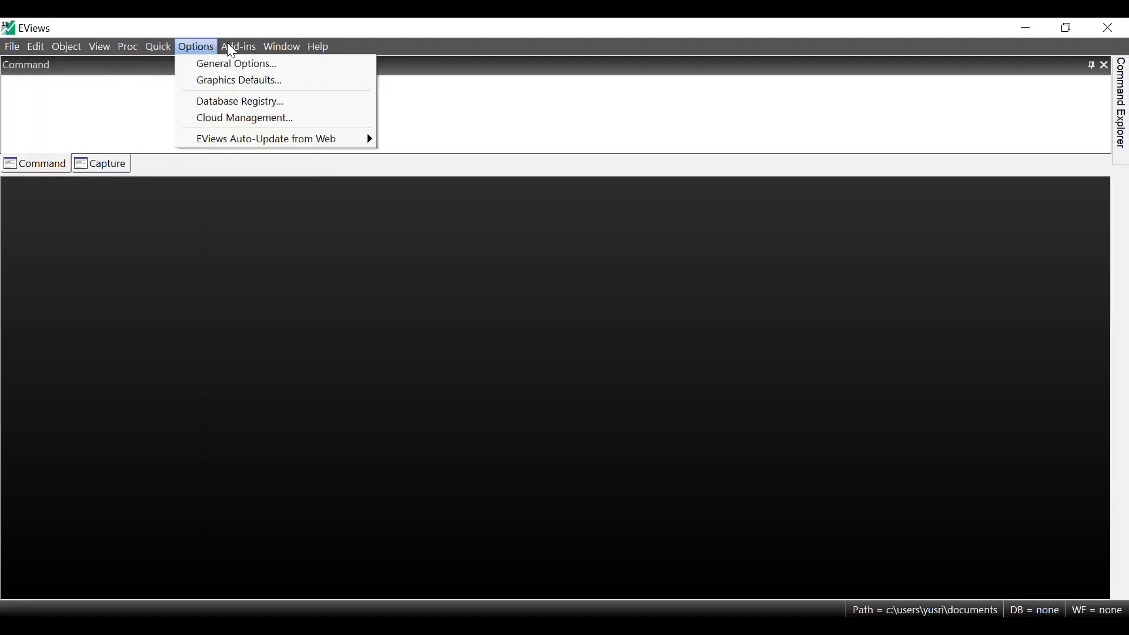
{"action": "mouse_move", "coordinate": [318, 48]}
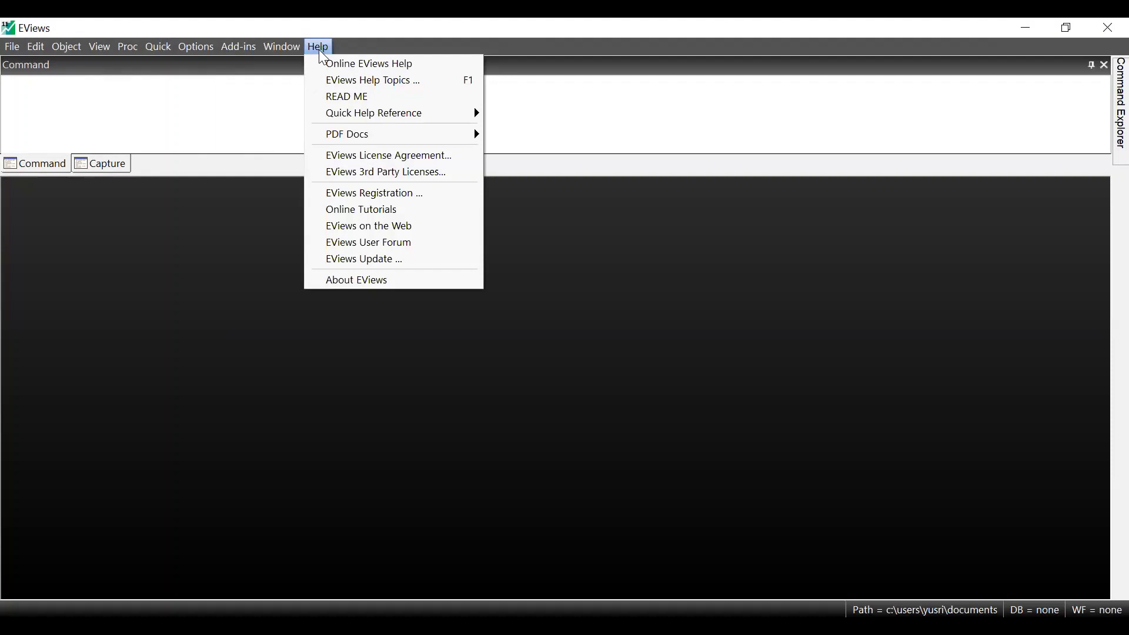
{"action": "mouse_move", "coordinate": [370, 141]}
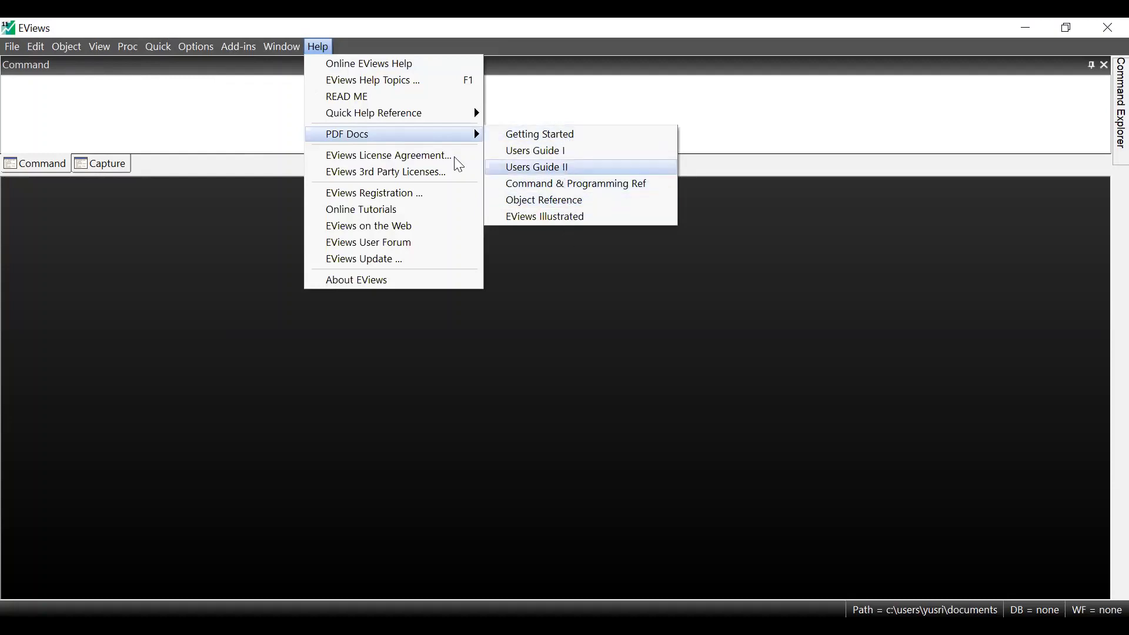
{"action": "left_click", "coordinate": [159, 312]}
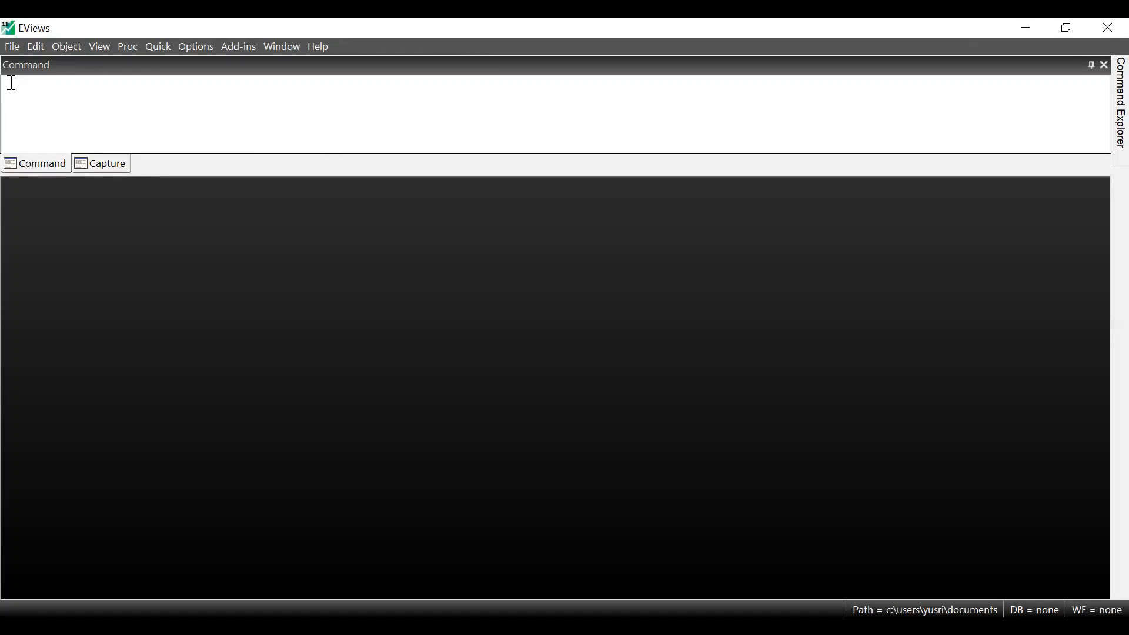
{"action": "left_click", "coordinate": [38, 84]}
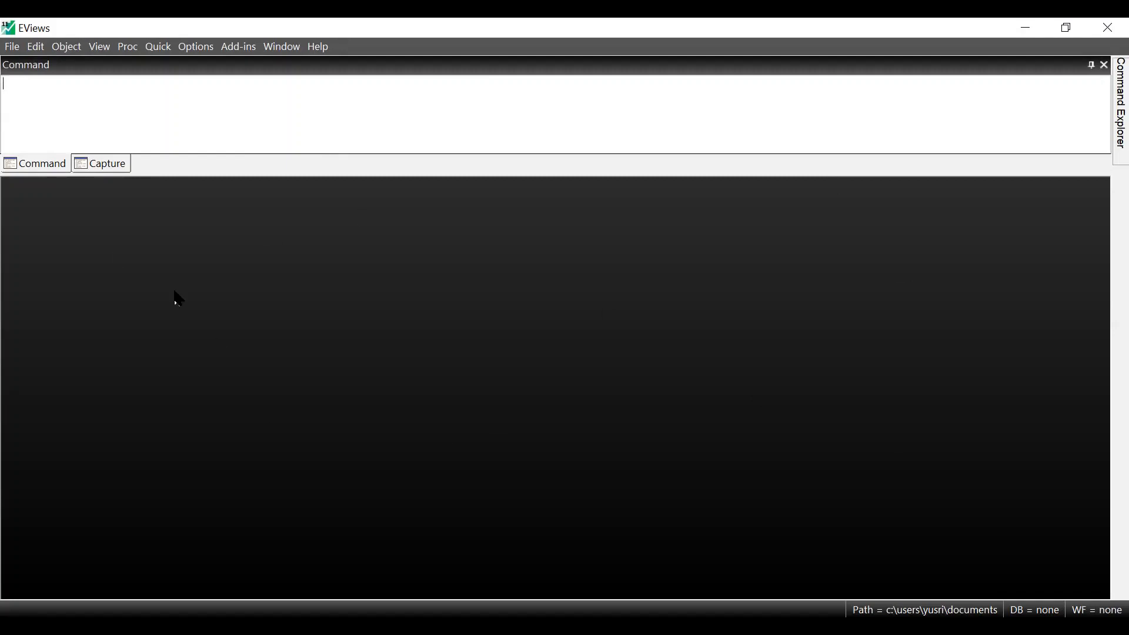
{"action": "left_click", "coordinate": [106, 169]}
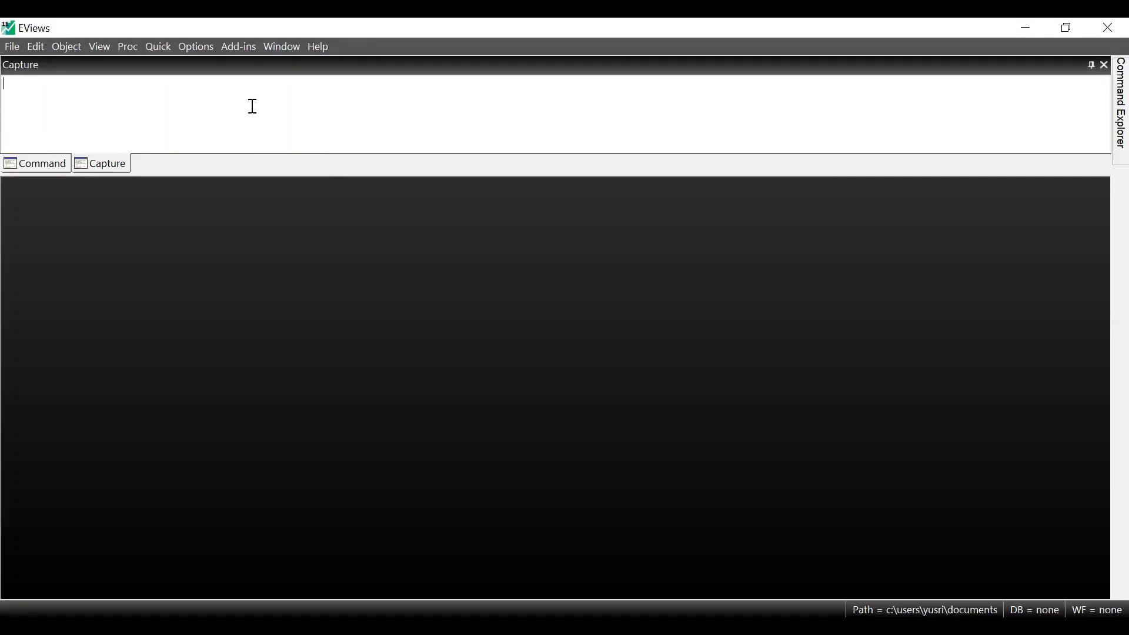
{"action": "left_click", "coordinate": [47, 167]}
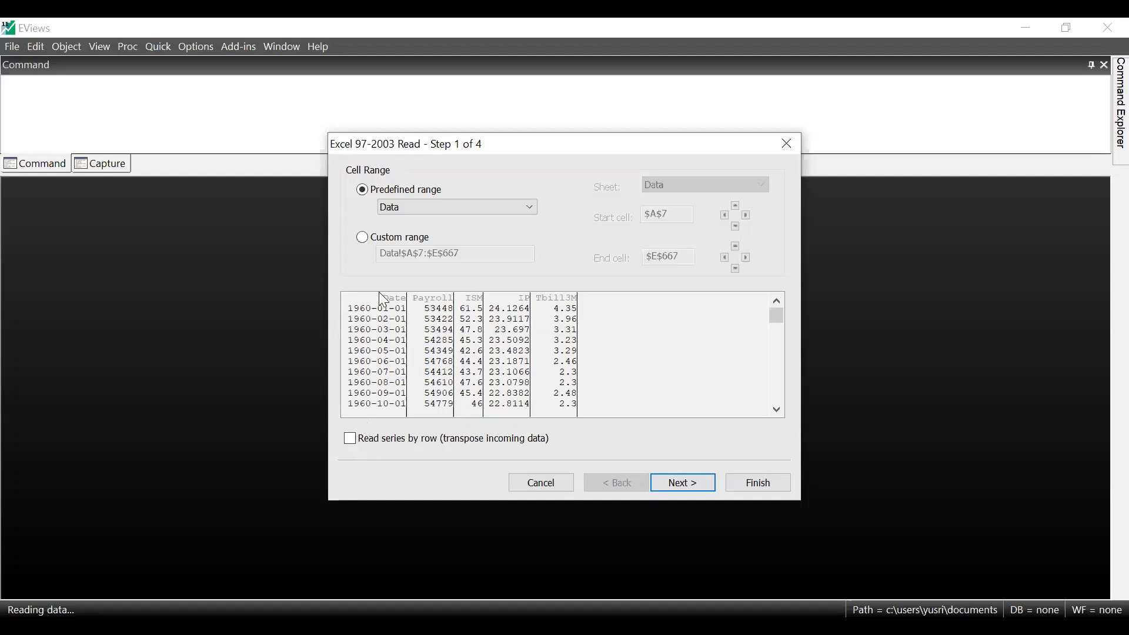
Keep the Excel series read by column rather than by row and advance the import to its final data-structure stage.
{"action": "left_click", "coordinate": [350, 439]}
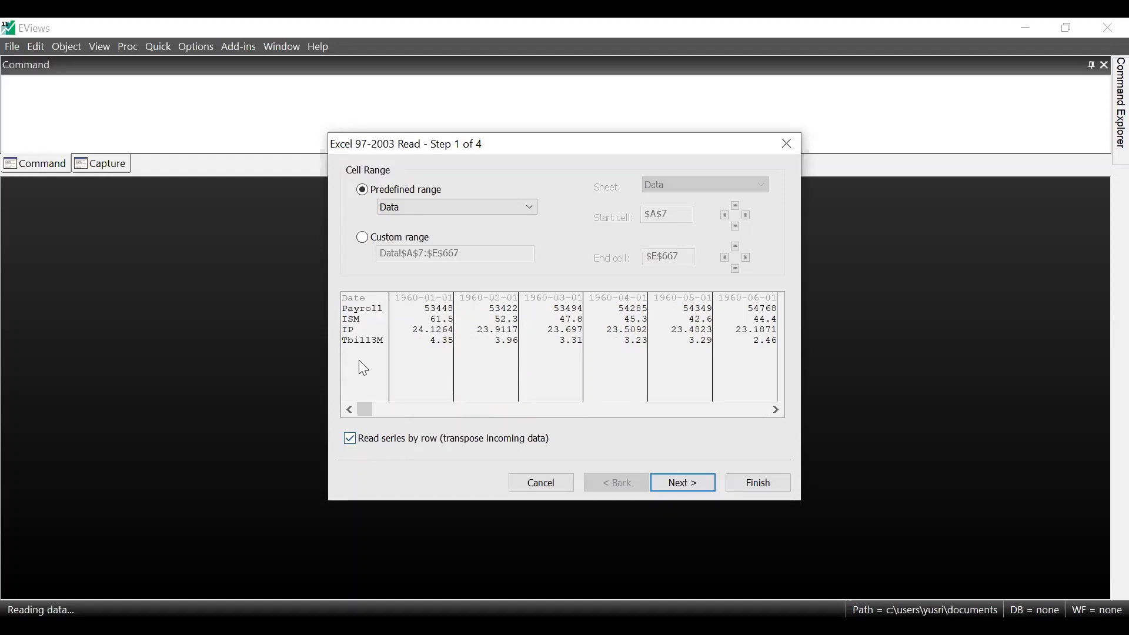
{"action": "left_click", "coordinate": [349, 440]}
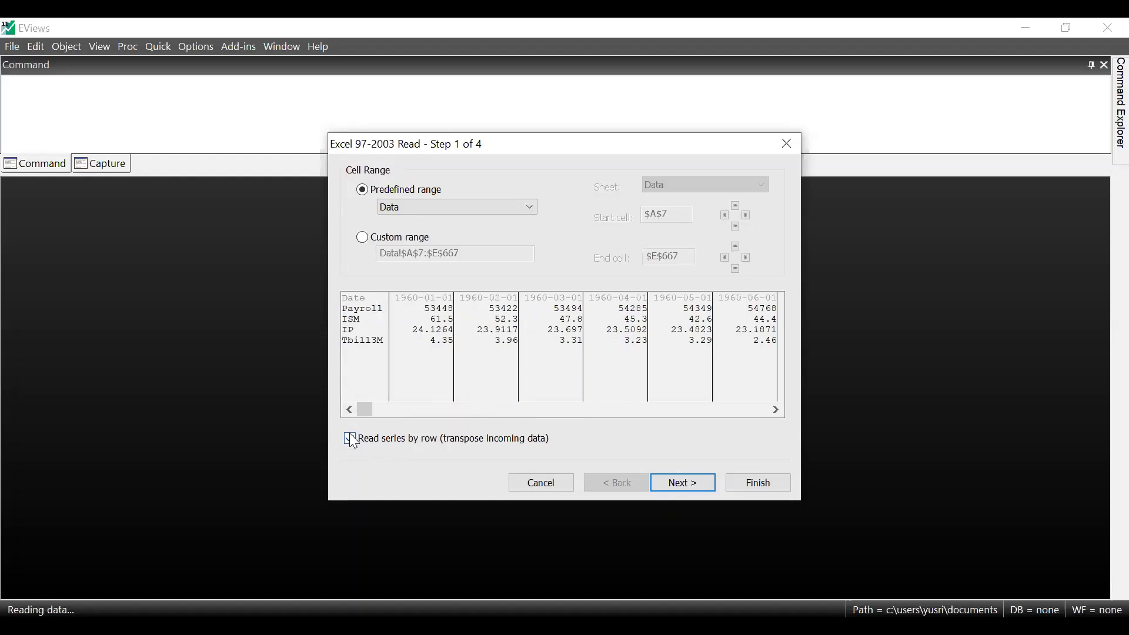
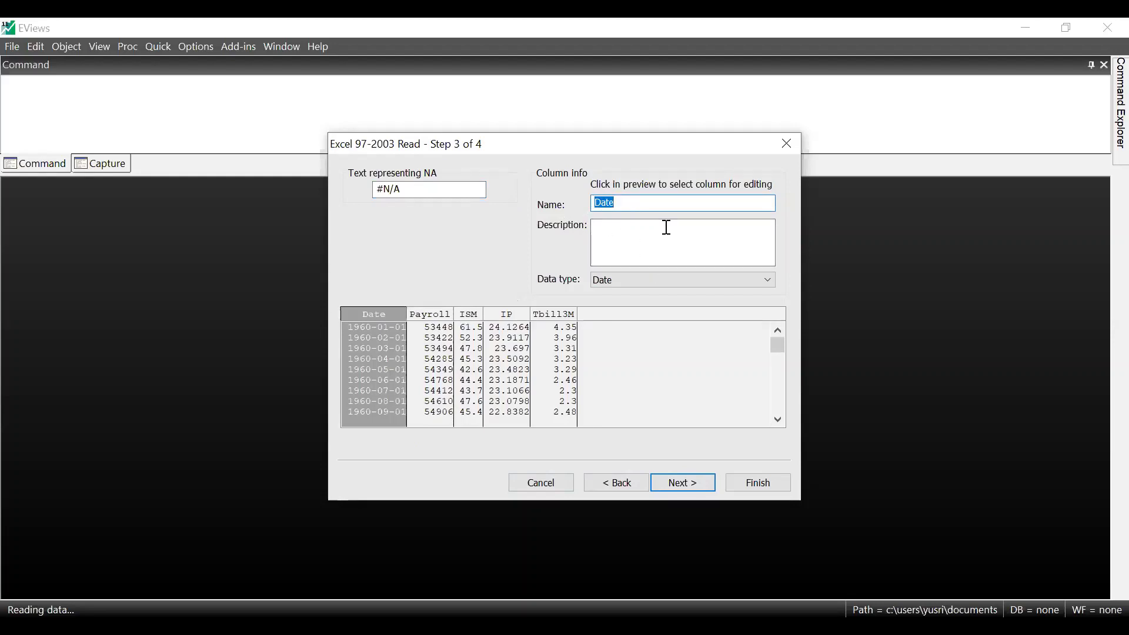
{"action": "left_click", "coordinate": [513, 348]}
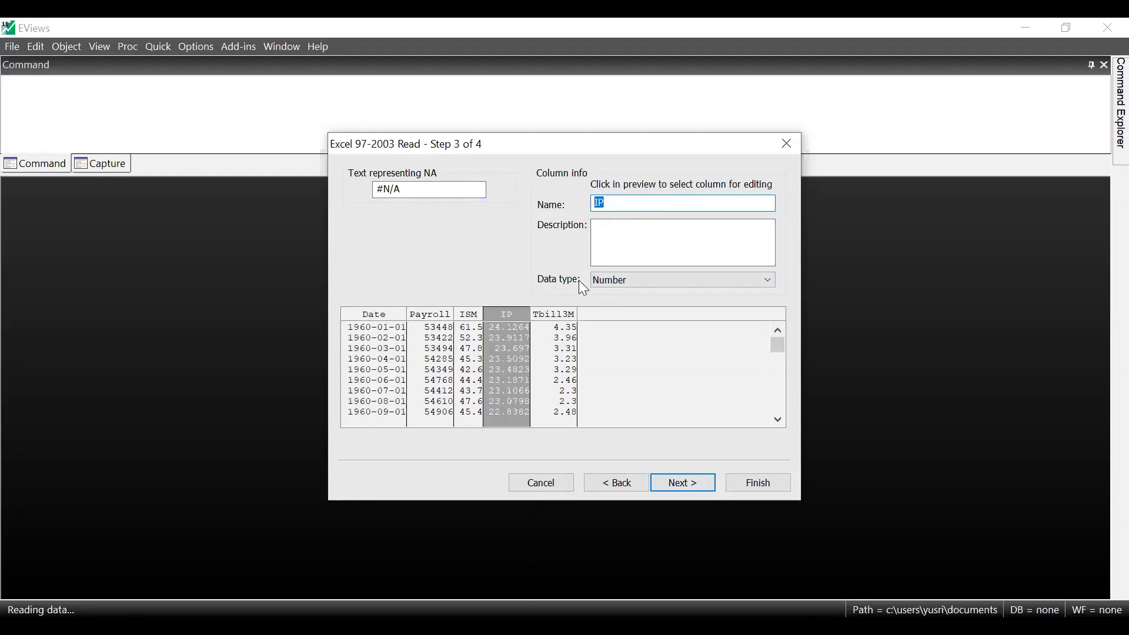
{"action": "left_click", "coordinate": [684, 486]}
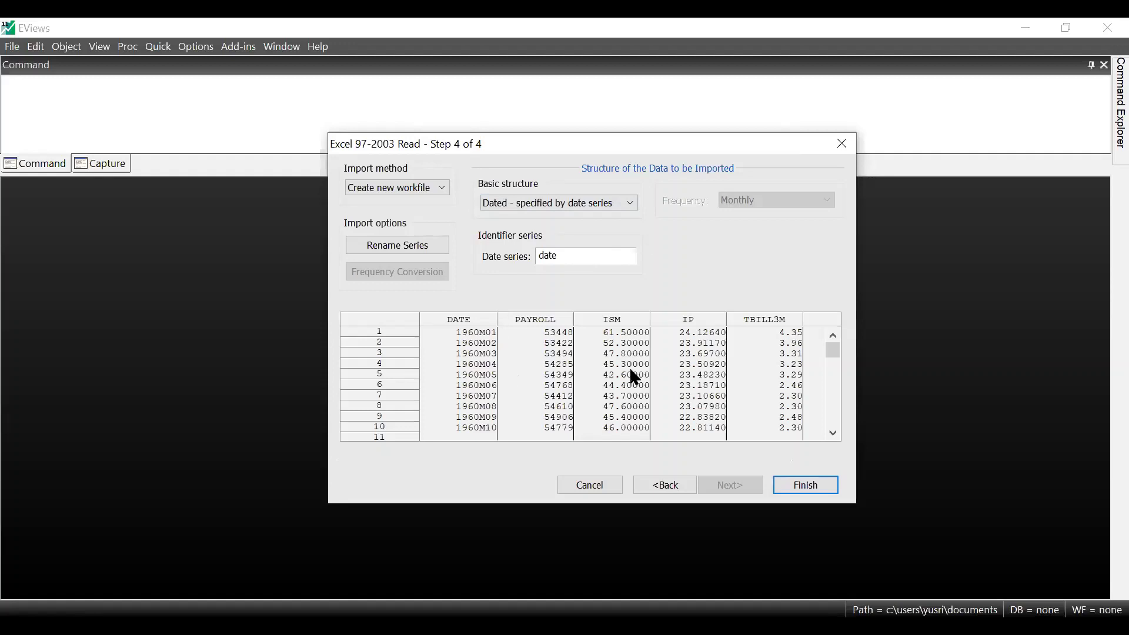
Examine the import preview's monthly rows for the date, payroll, ISM, IP and Tbill3M series.
{"action": "scroll", "coordinate": [839, 389], "scroll_direction": "down", "scroll_amount": 10}
{"action": "scroll", "coordinate": [840, 355], "scroll_direction": "up", "scroll_amount": 10}
{"action": "mouse_move", "coordinate": [830, 356]}
{"action": "left_mouse_down"}
{"action": "mouse_move", "coordinate": [831, 367]}
{"action": "mouse_move", "coordinate": [833, 347]}
{"action": "left_mouse_up"}
{"action": "left_click", "coordinate": [833, 432]}
{"action": "left_click", "coordinate": [833, 433]}
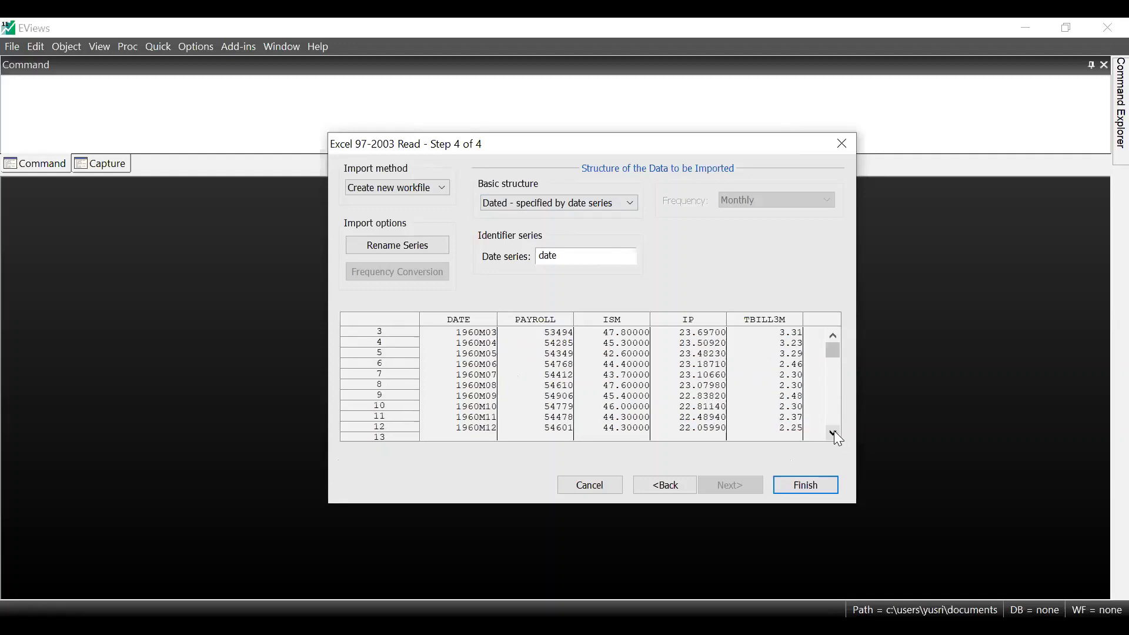
{"action": "left_click", "coordinate": [834, 433]}
{"action": "left_click", "coordinate": [834, 433]}
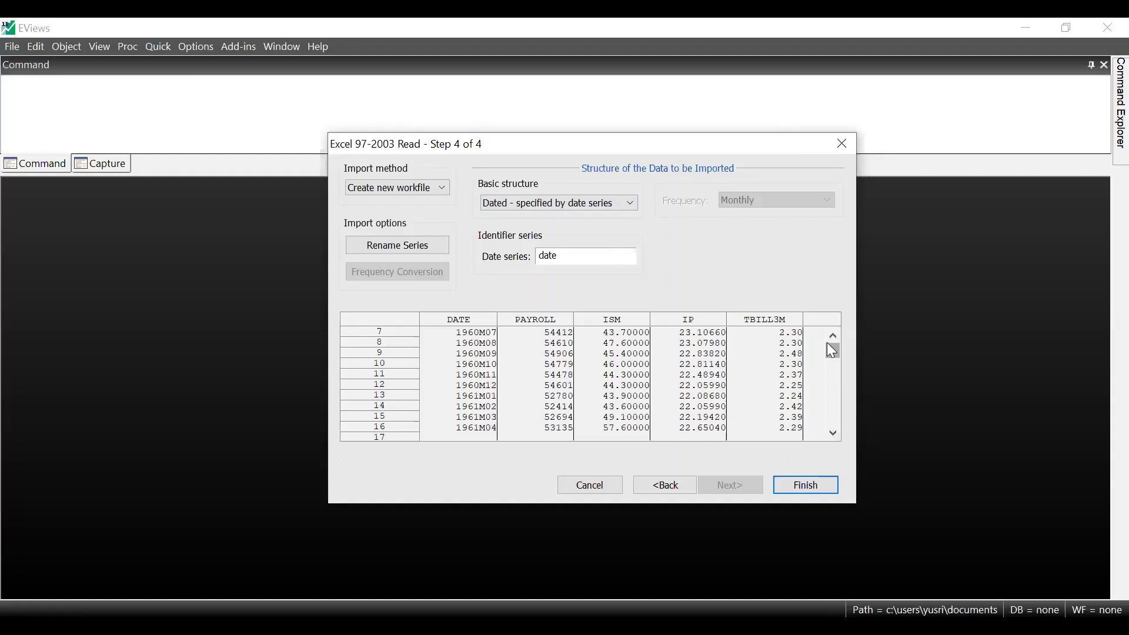
{"action": "left_click_drag", "start_coordinate": [828, 348], "coordinate": [831, 380]}
{"action": "left_click", "coordinate": [834, 424]}
{"action": "left_click_drag", "start_coordinate": [834, 421], "coordinate": [839, 334]}
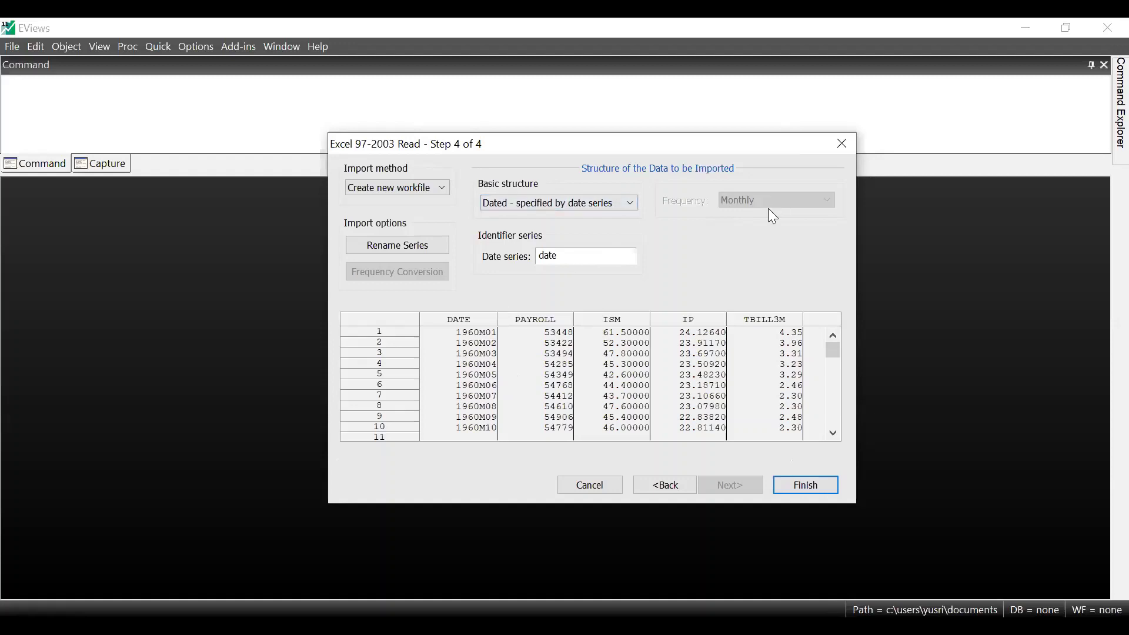
Try the Dated - regular frequency structure, check its frequency choices, and return to Dated - specified by date series.
{"action": "left_click", "coordinate": [618, 203]}
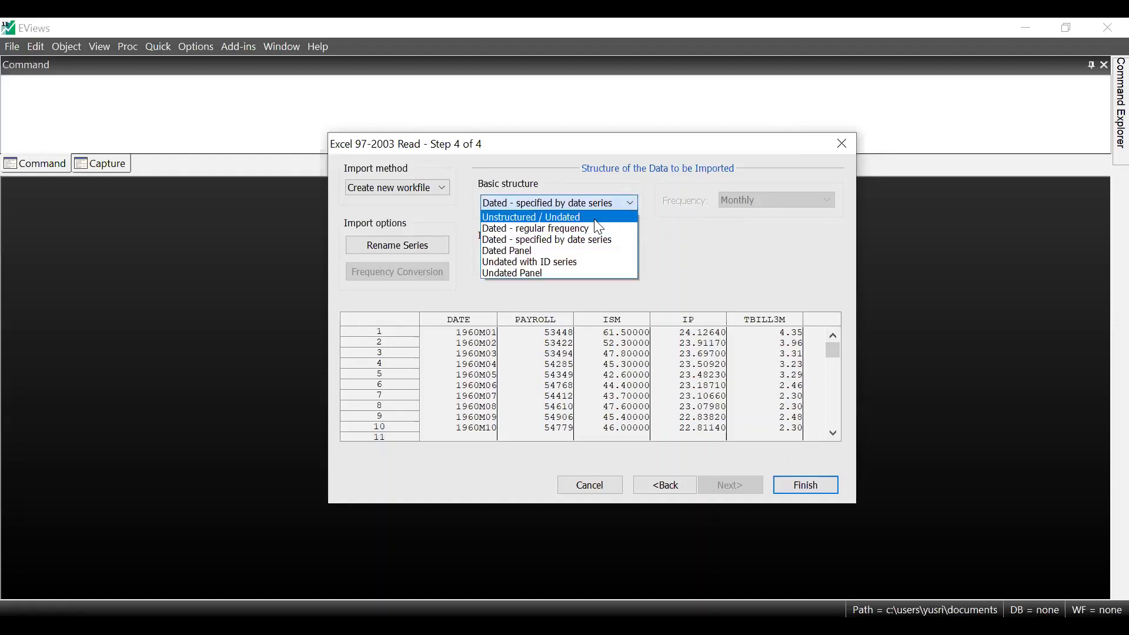
{"action": "left_click", "coordinate": [589, 229]}
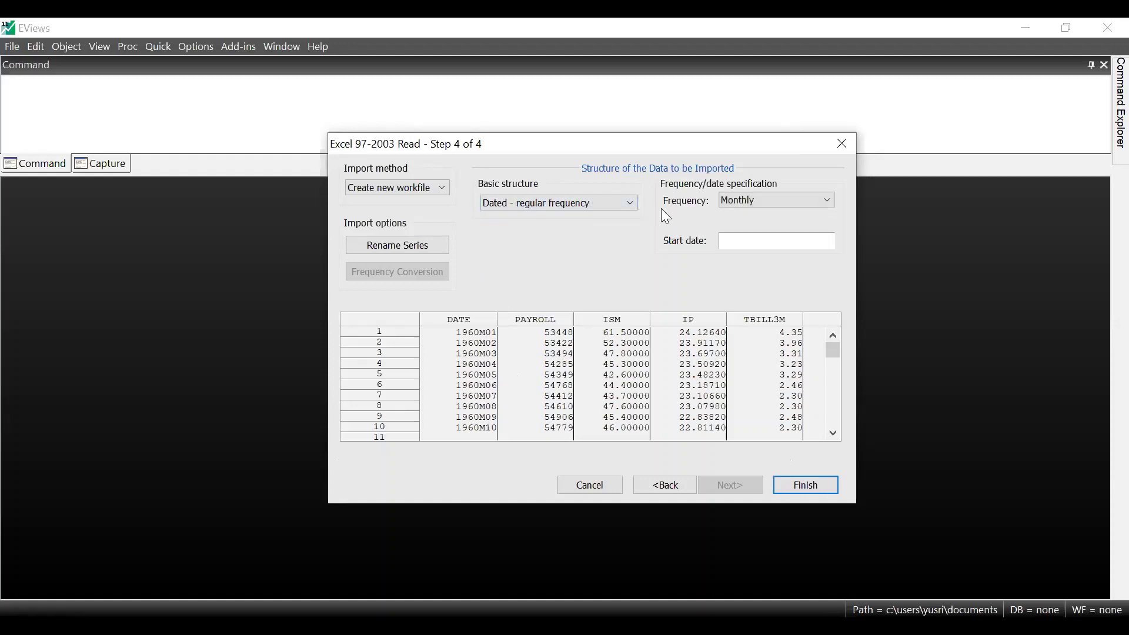
{"action": "left_click", "coordinate": [744, 207]}
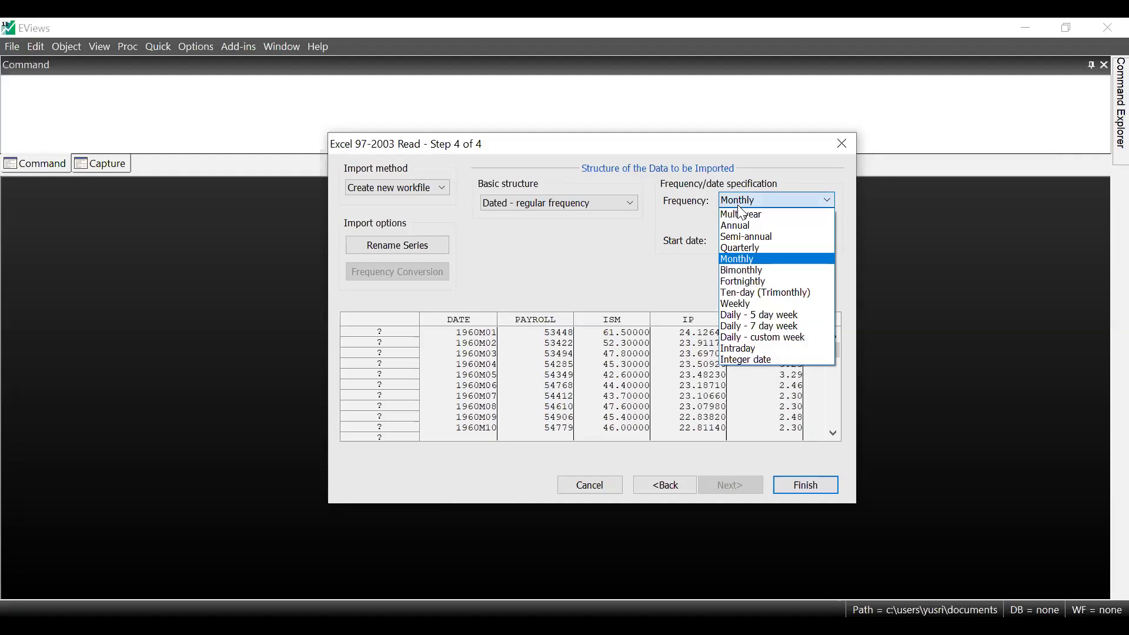
{"action": "left_click", "coordinate": [616, 205]}
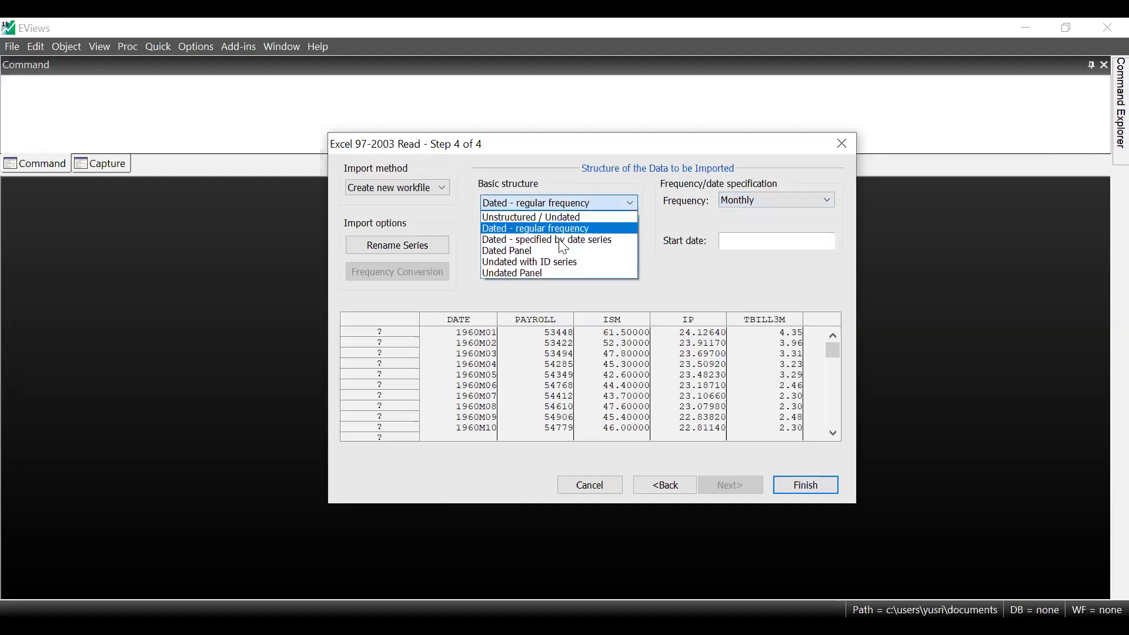
{"action": "left_click", "coordinate": [595, 241]}
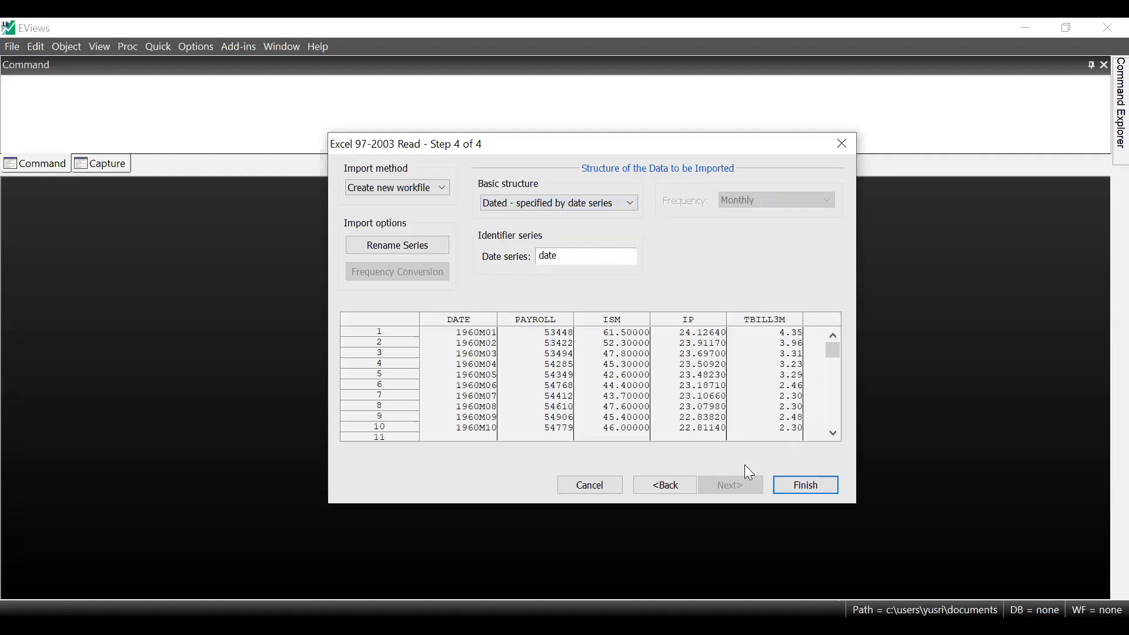
Finish the import into a new workfile without linking the series to the external source, and reposition the workfile window.
{"action": "left_click", "coordinate": [809, 488]}
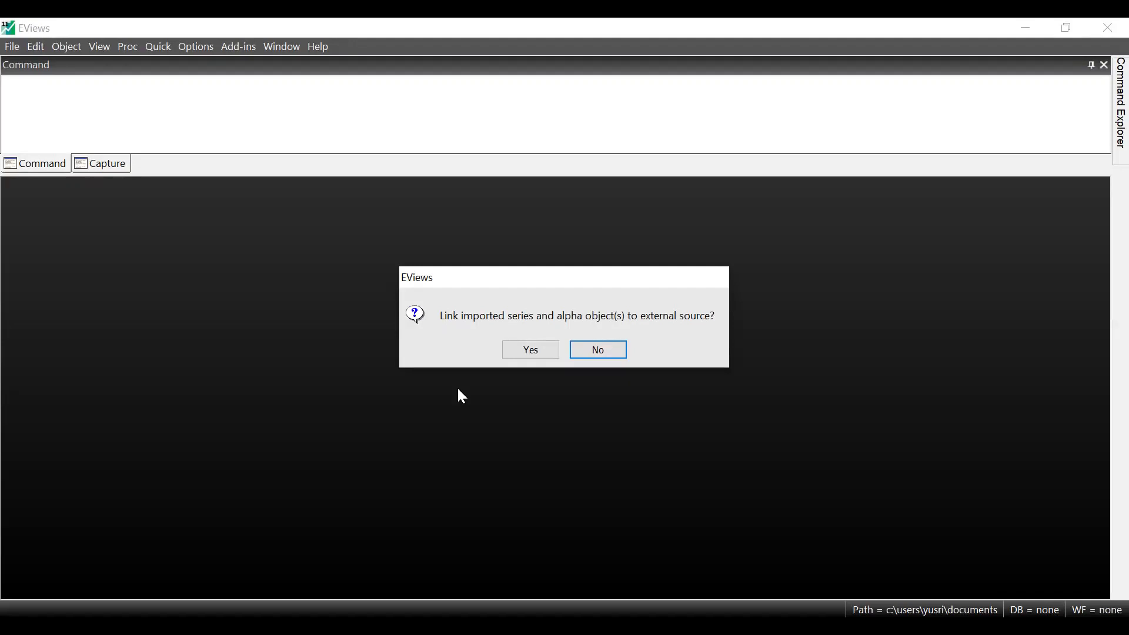
{"action": "left_click", "coordinate": [587, 355]}
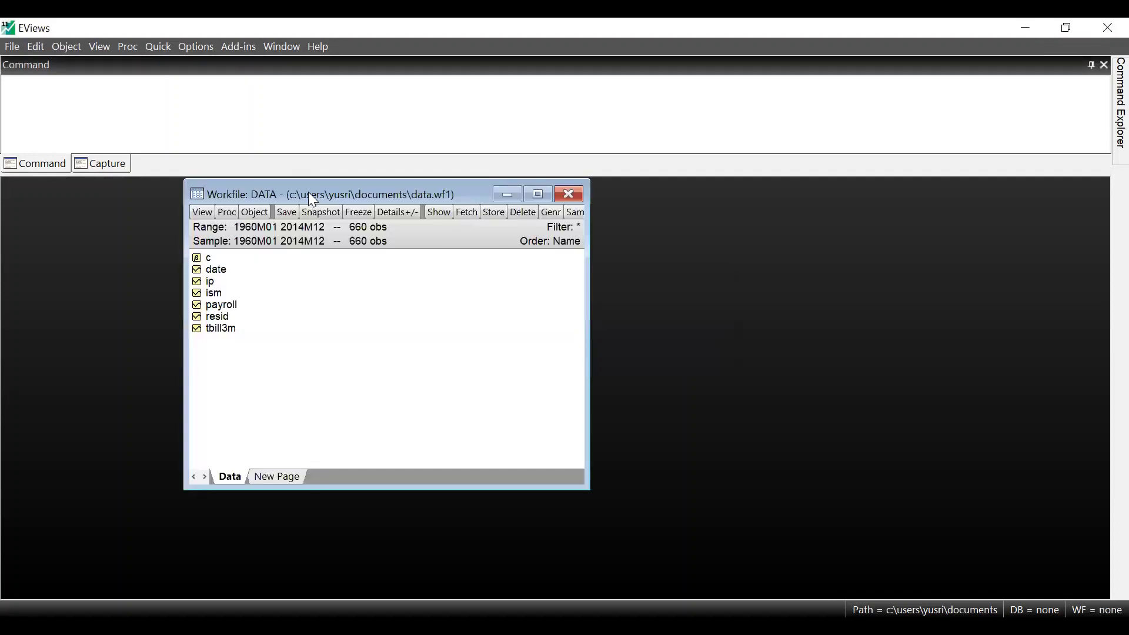
{"action": "left_click_drag", "start_coordinate": [308, 193], "coordinate": [216, 230]}
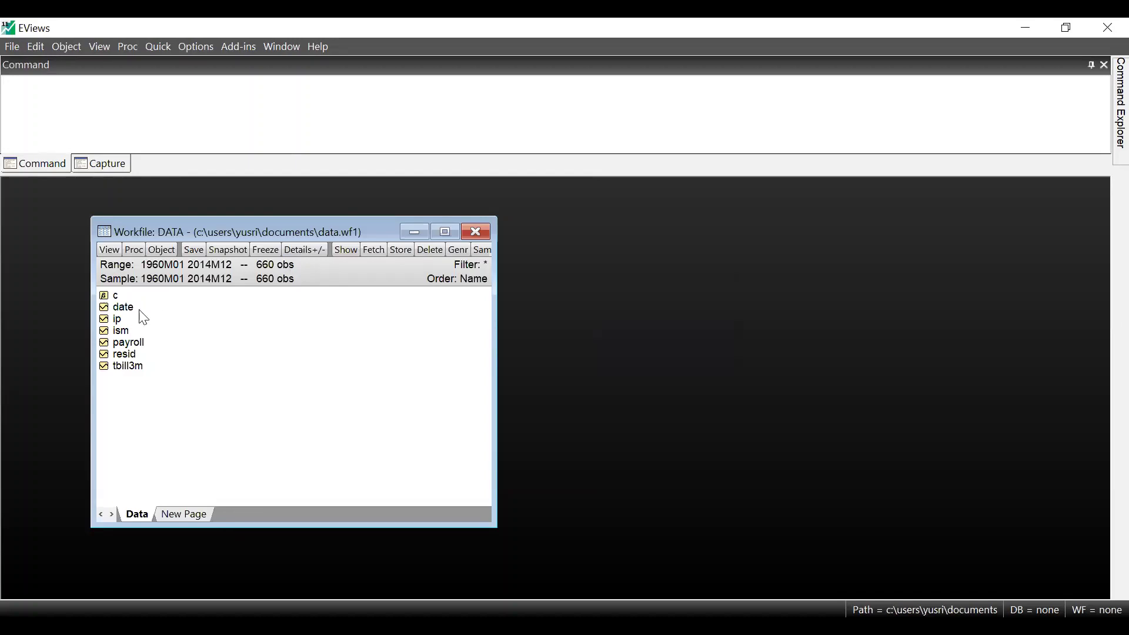
Open the payroll, ip, ism and tbill3m series together as a group, with payroll as the first series.
{"action": "left_click", "coordinate": [114, 305]}
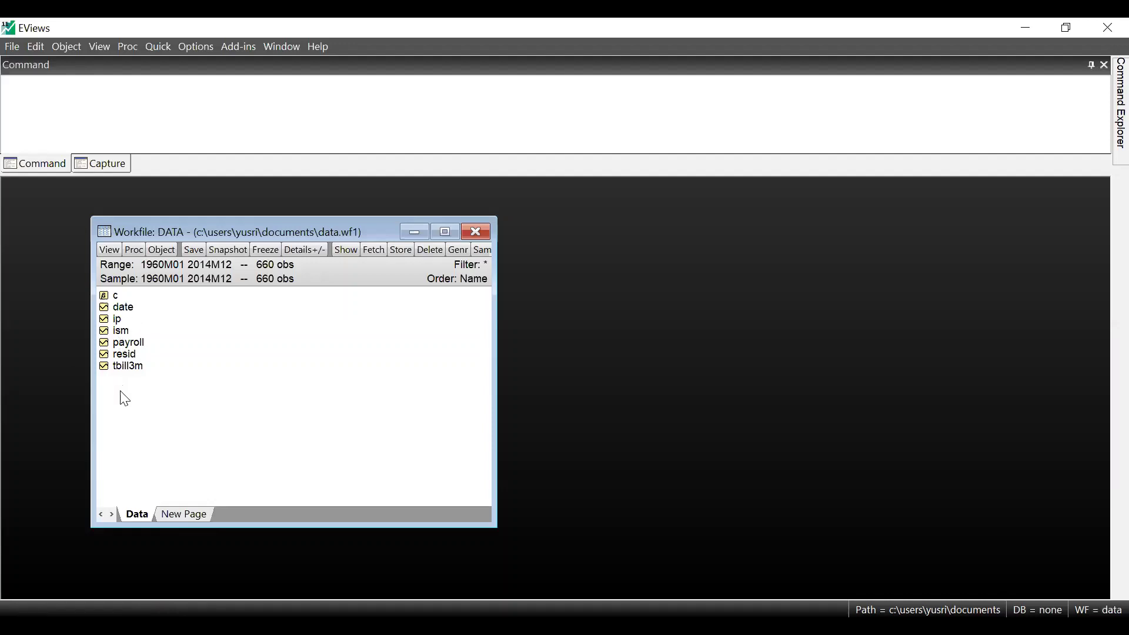
{"action": "left_click", "coordinate": [134, 345]}
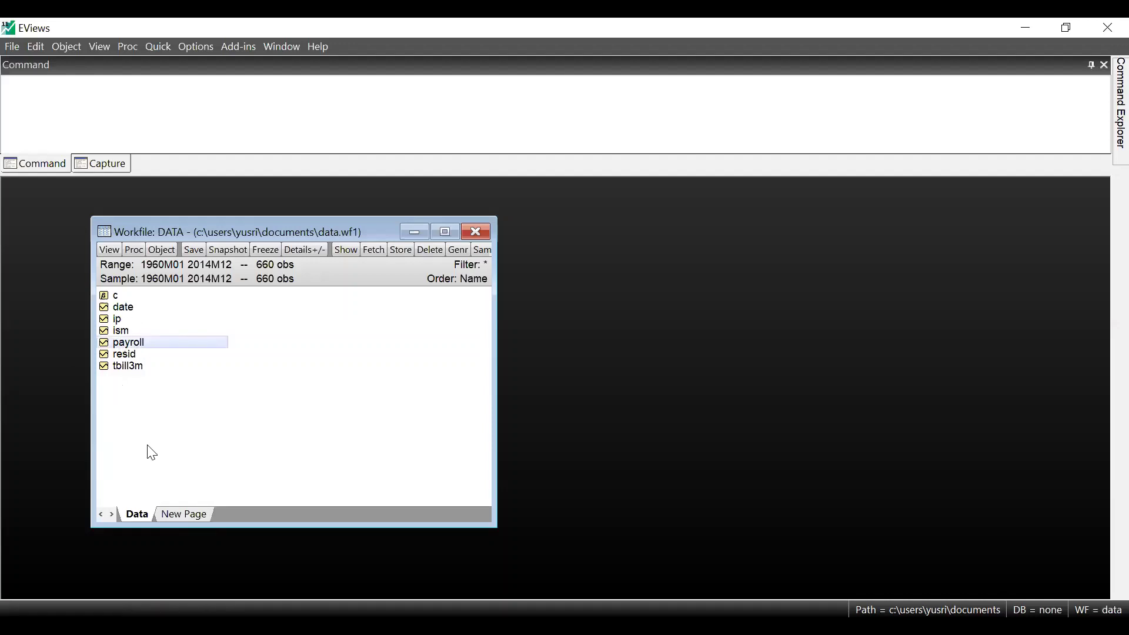
{"action": "left_click", "coordinate": [125, 322], "text": "ctrl"}
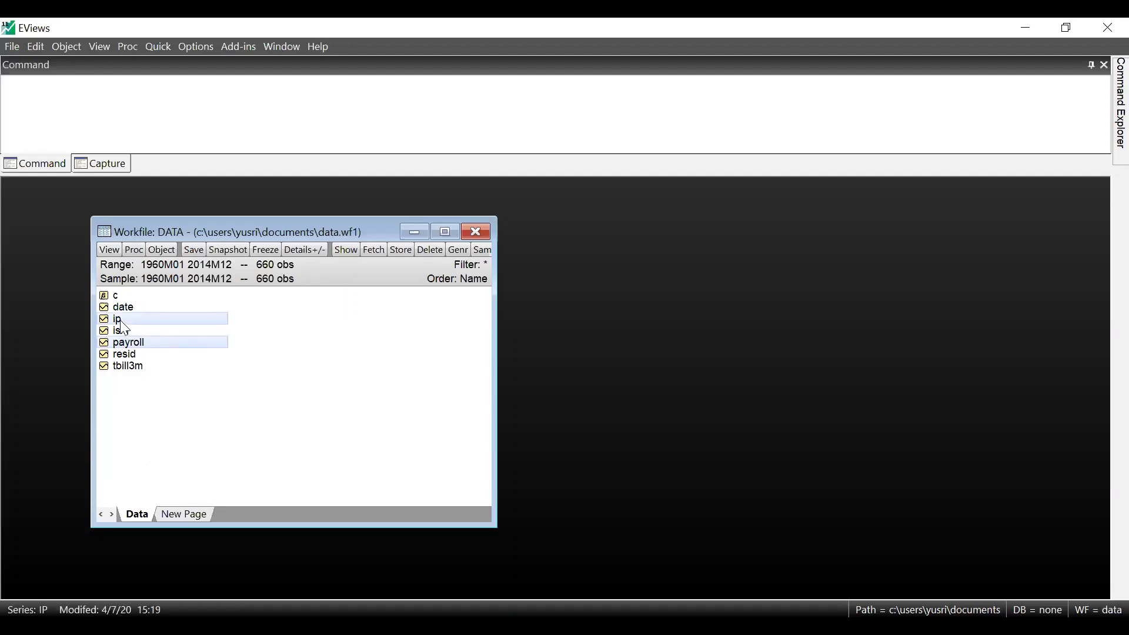
{"action": "left_click", "coordinate": [124, 330], "text": "ctrl"}
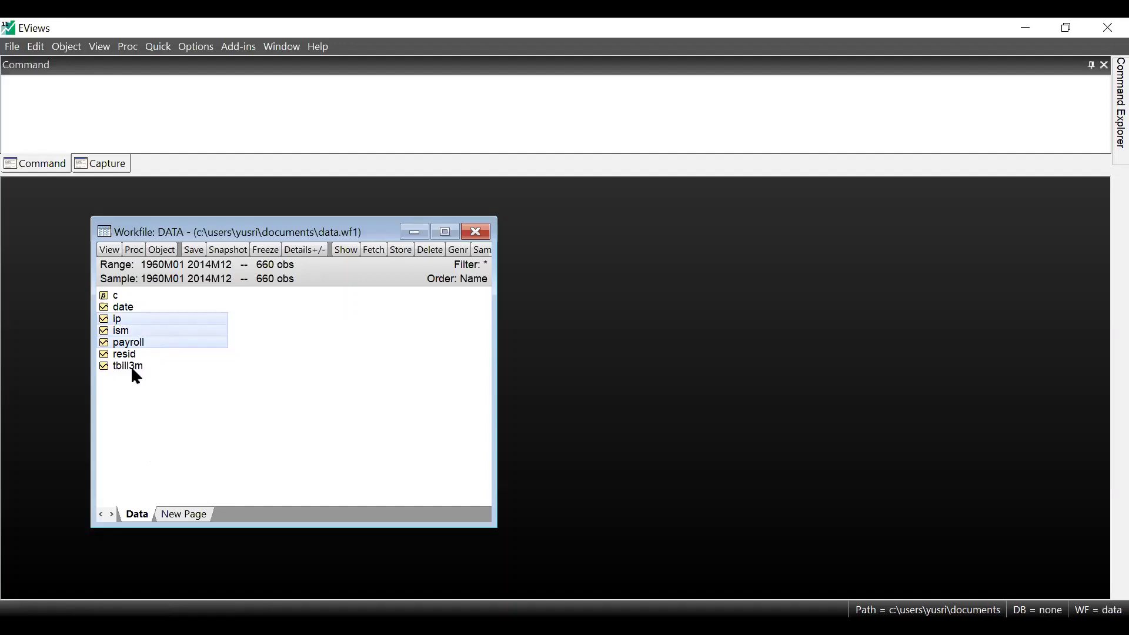
{"action": "left_click", "coordinate": [133, 369], "text": "ctrl"}
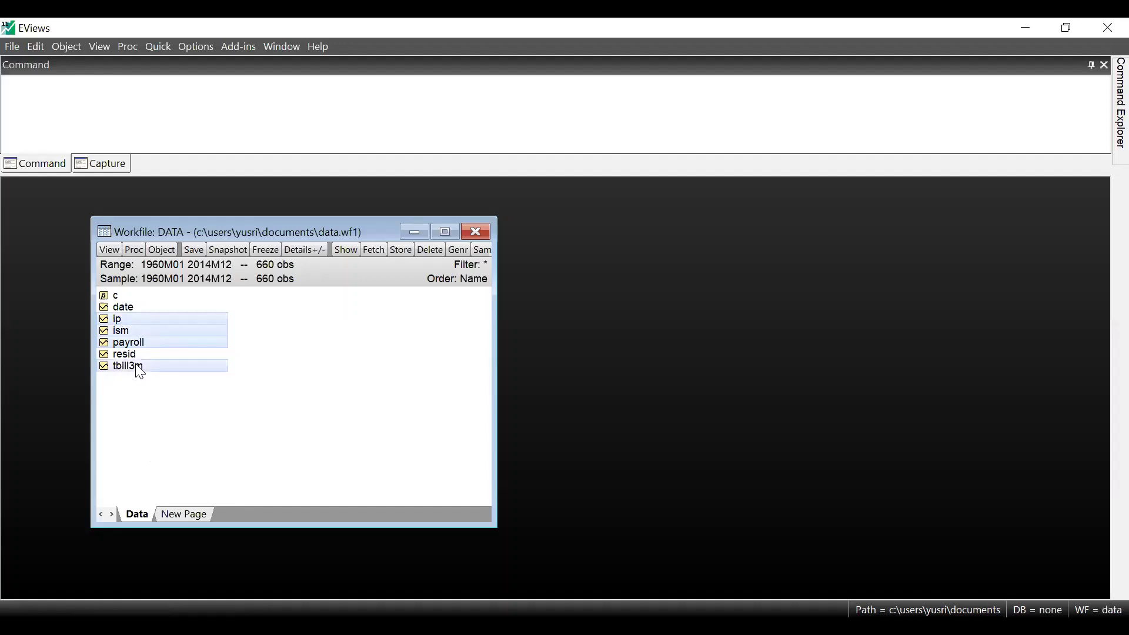
{"action": "right_click", "coordinate": [147, 330]}
{"action": "mouse_move", "coordinate": [173, 340]}
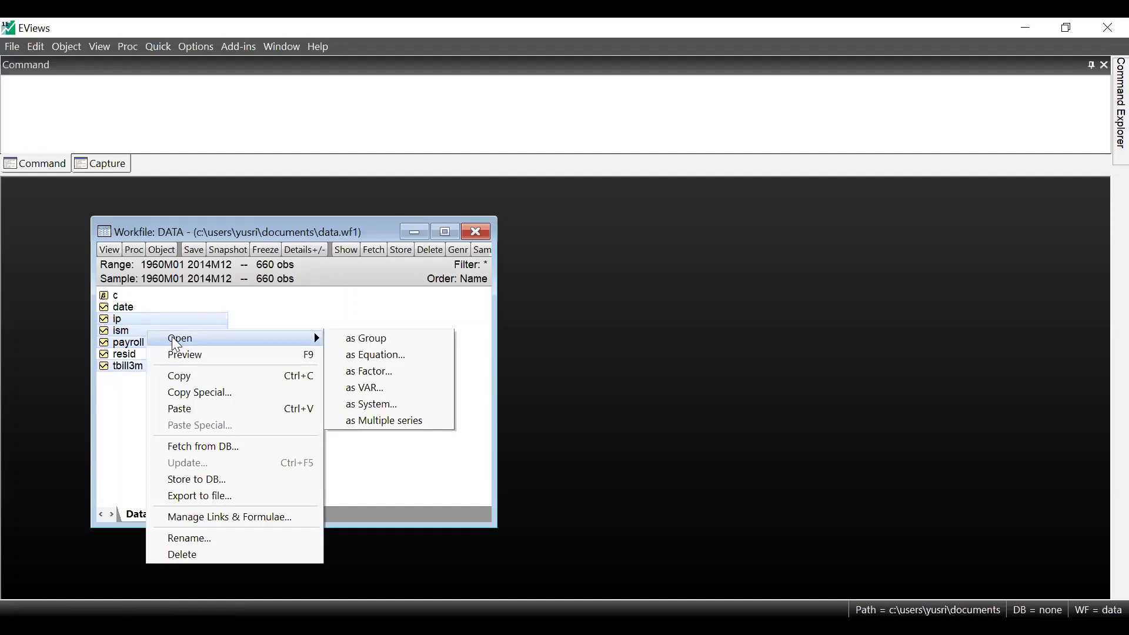
{"action": "left_click", "coordinate": [429, 343]}
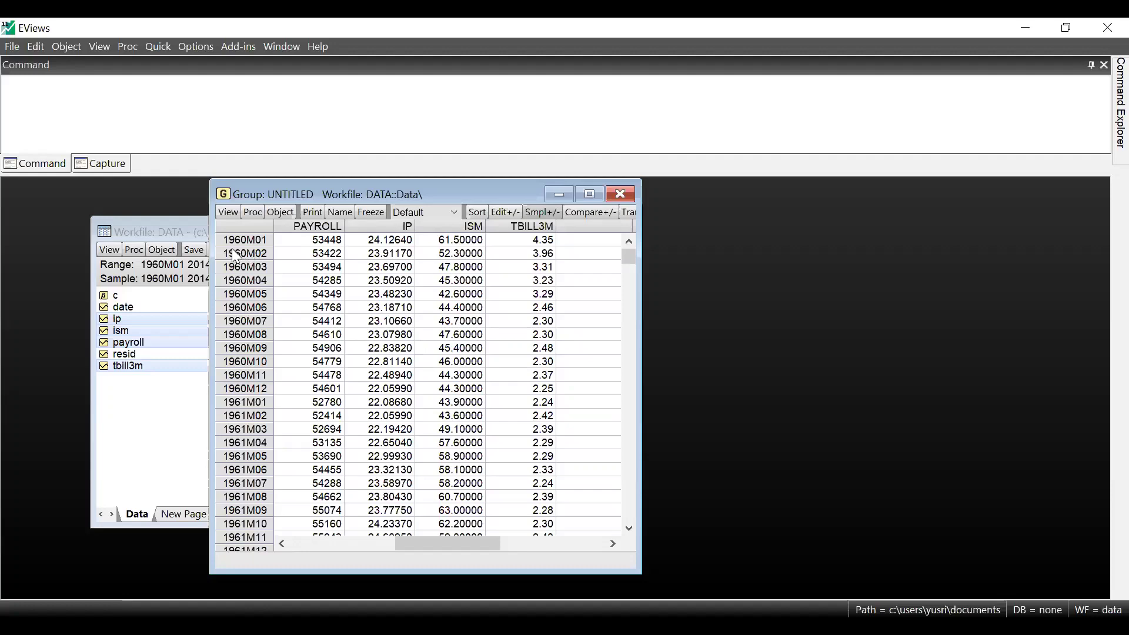
Review the group's monthly observations down to the final part of the sample, checking for missing values.
{"action": "scroll", "coordinate": [300, 323], "scroll_direction": "down", "scroll_amount": 20}
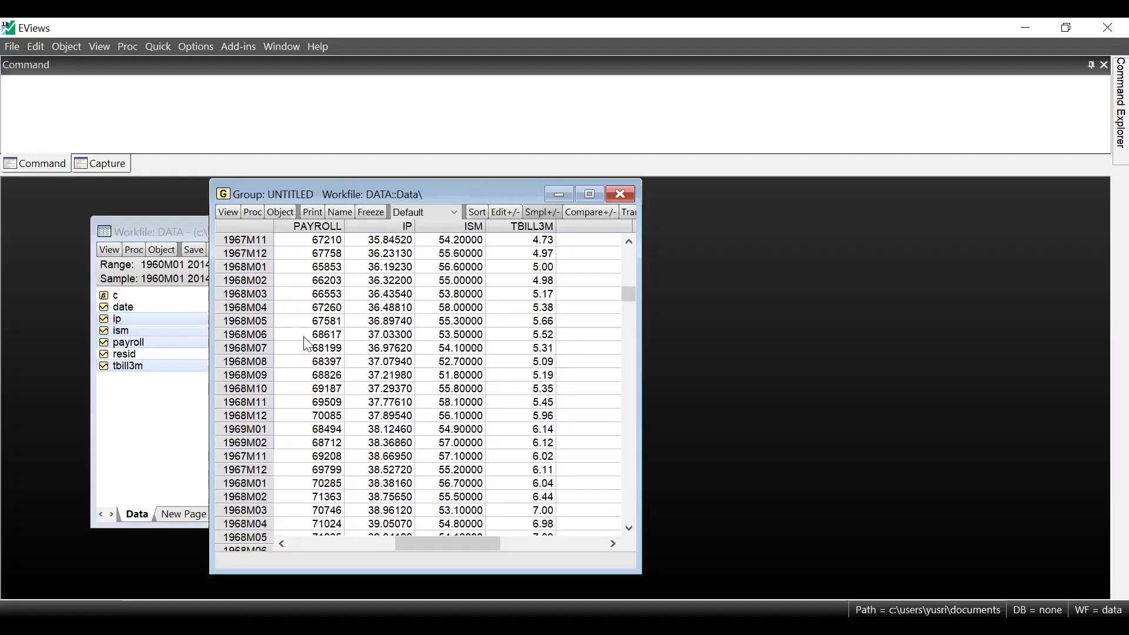
{"action": "scroll", "coordinate": [306, 344], "scroll_direction": "down", "scroll_amount": 20}
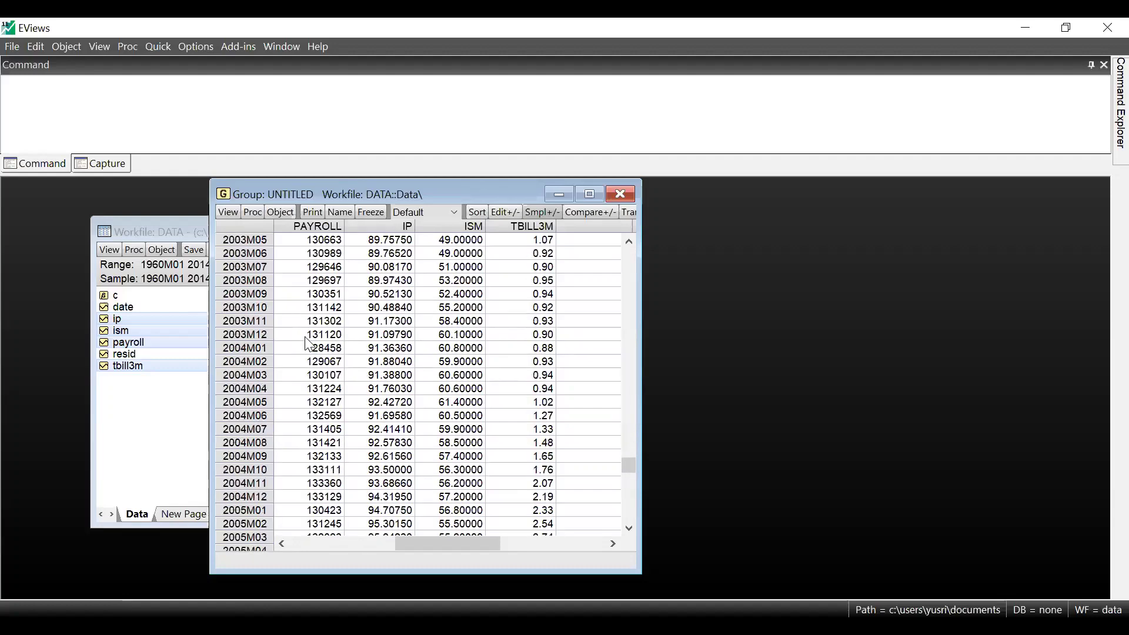
{"action": "scroll", "coordinate": [308, 344], "scroll_direction": "down", "scroll_amount": 20}
{"action": "scroll", "coordinate": [307, 339], "scroll_direction": "up", "scroll_amount": 2}
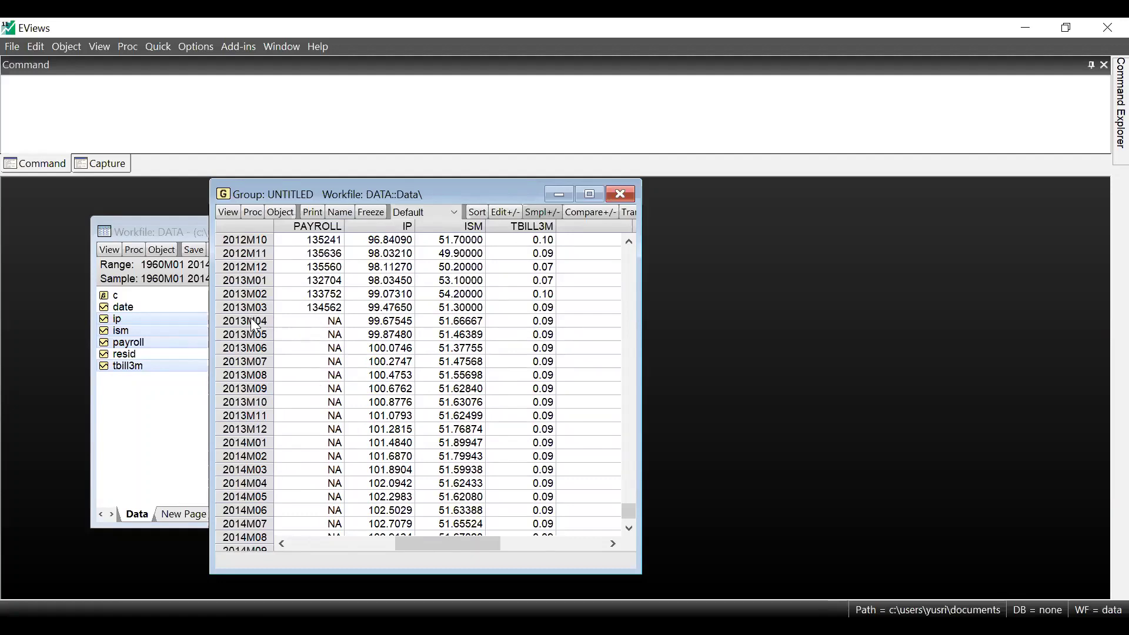
Examine the group's 2013 and 2014 observations to find where the payroll series stops while the other series continue.
{"action": "scroll", "coordinate": [295, 433], "scroll_direction": "down", "scroll_amount": 2}
{"action": "scroll", "coordinate": [366, 316], "scroll_direction": "up", "scroll_amount": 1}
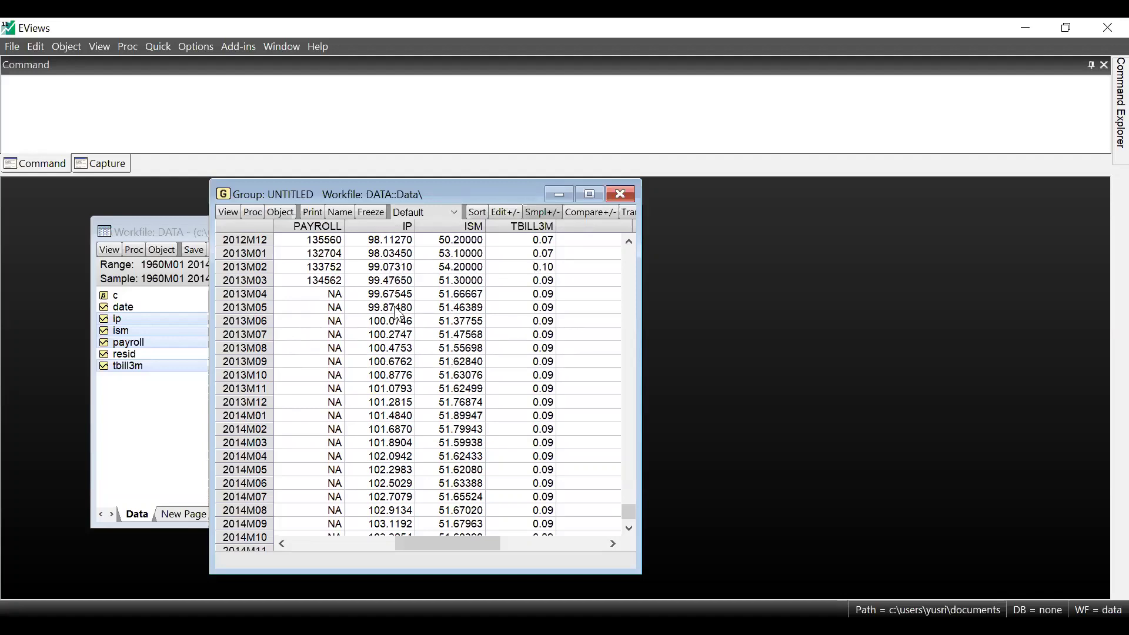
{"action": "scroll", "coordinate": [429, 324], "scroll_direction": "down", "scroll_amount": 3}
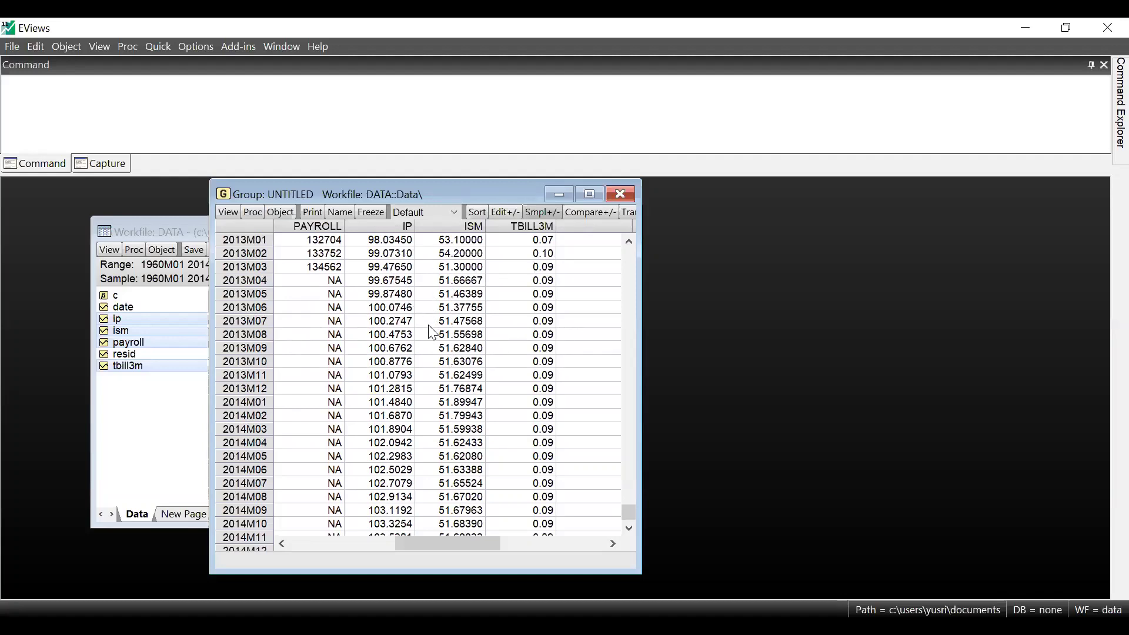
{"action": "scroll", "coordinate": [405, 353], "scroll_direction": "up", "scroll_amount": 3}
{"action": "scroll", "coordinate": [381, 370], "scroll_direction": "down", "scroll_amount": 2}
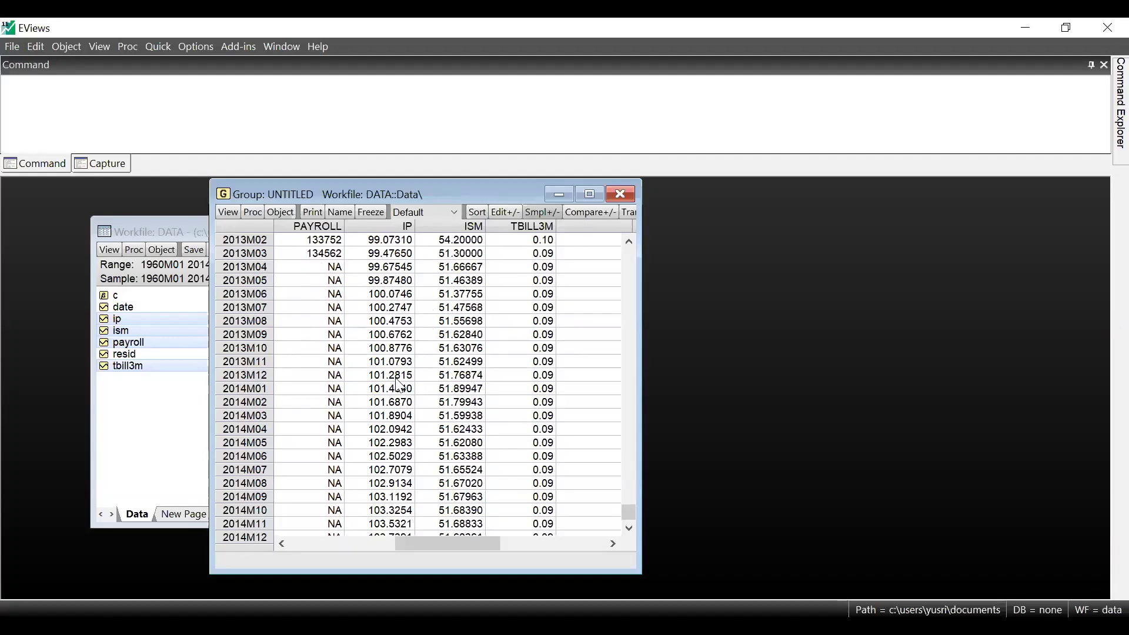
{"action": "scroll", "coordinate": [406, 380], "scroll_direction": "up", "scroll_amount": 1}
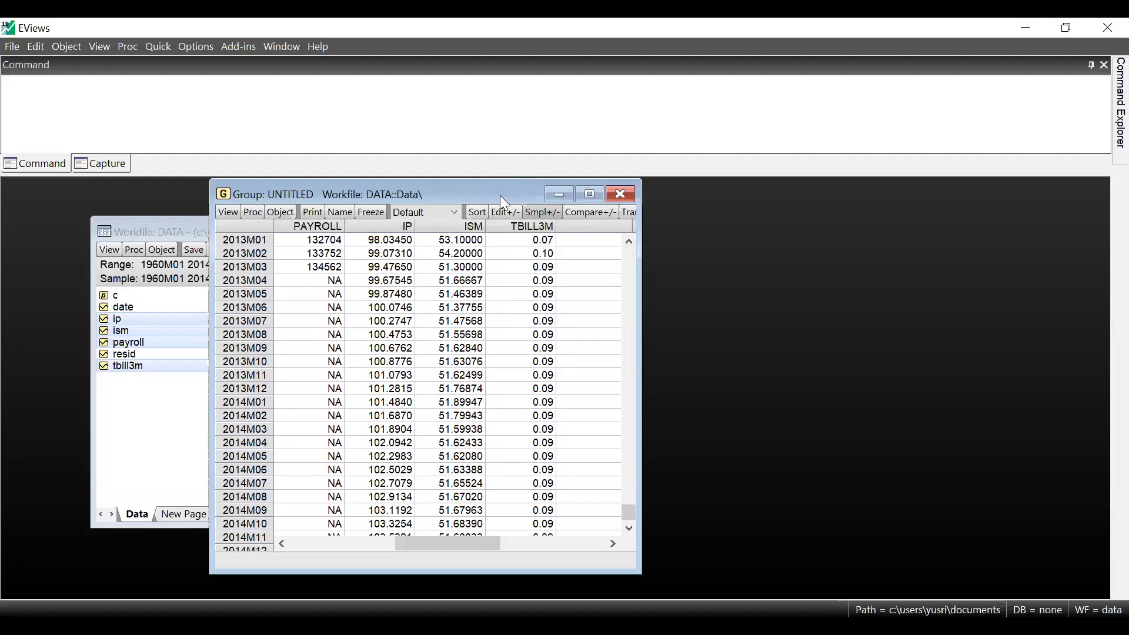
{"action": "left_click_drag", "start_coordinate": [500, 197], "coordinate": [801, 208]}
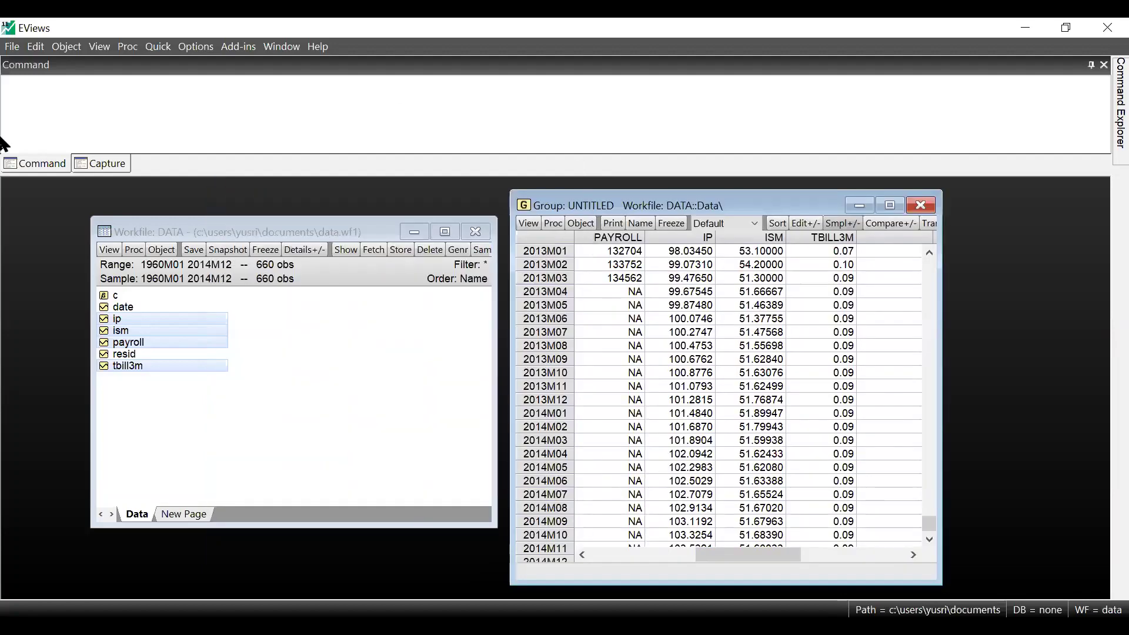
{"action": "left_click", "coordinate": [80, 110]}
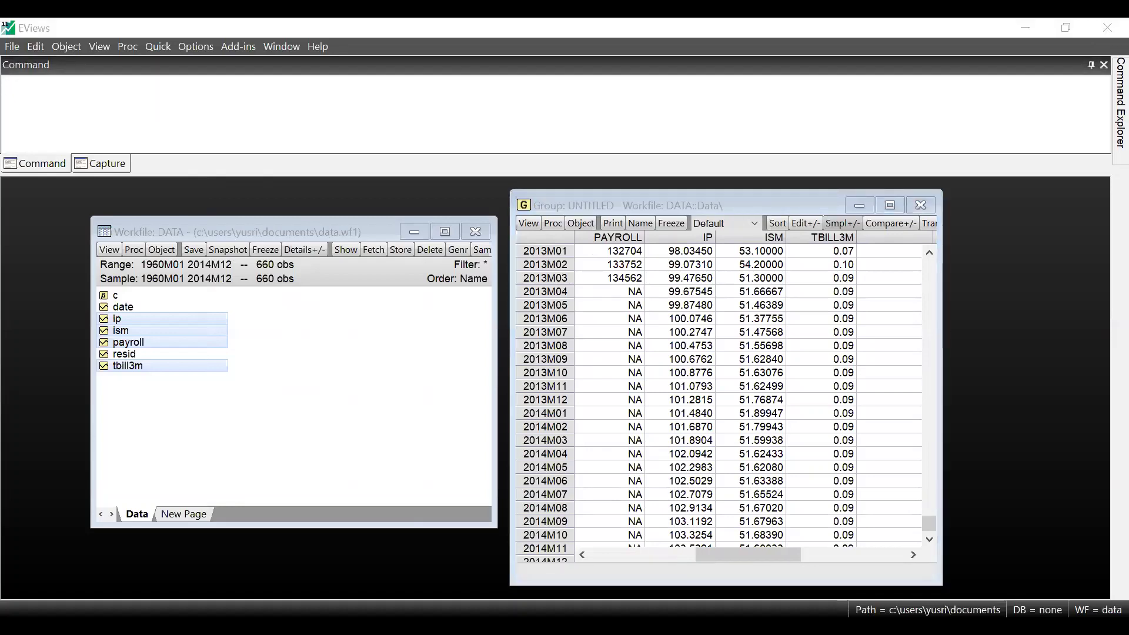
{"action": "right_click", "coordinate": [36, 102]}
{"action": "left_click", "coordinate": [89, 158]}
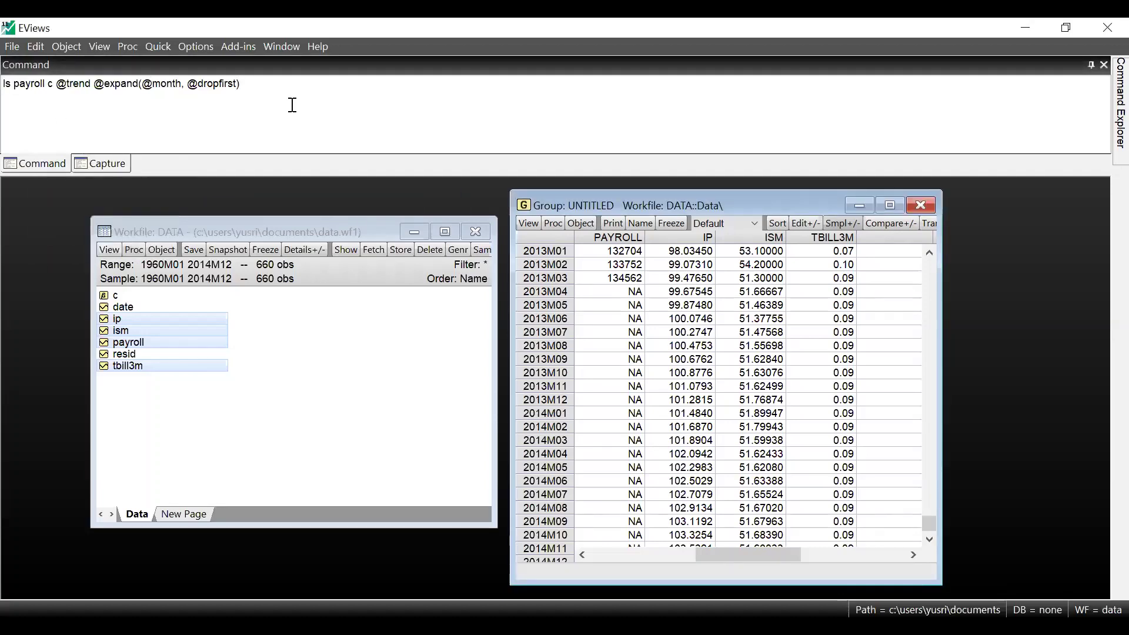
{"action": "key", "text": "Return"}
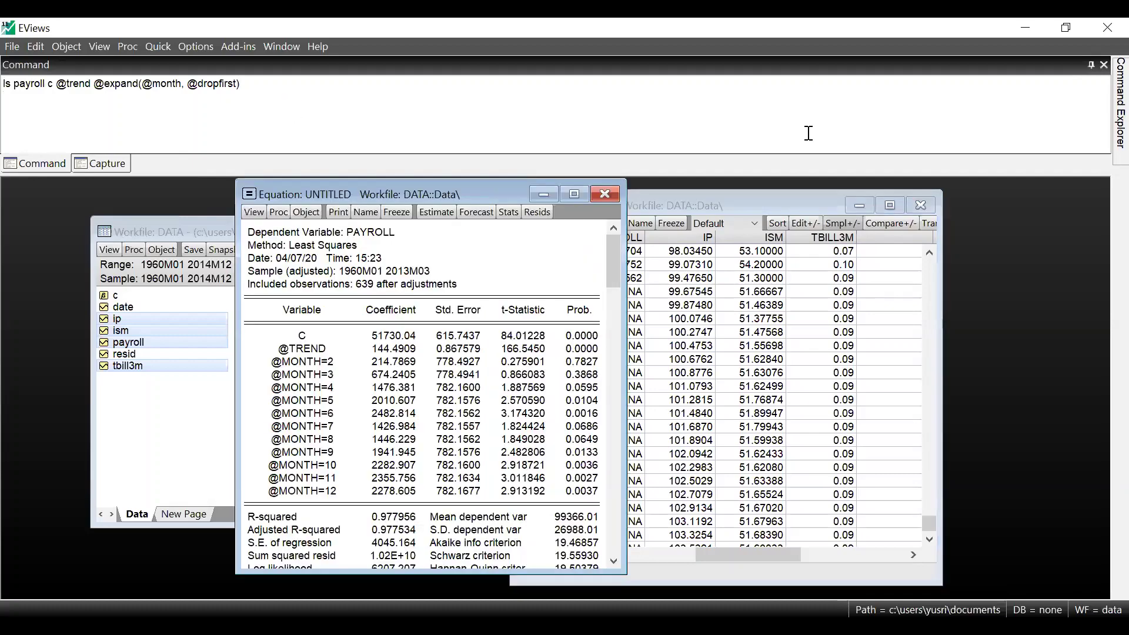
Minimize the group window, place the equation window beside the workfile, and name the equation eq01.
{"action": "left_click", "coordinate": [860, 205]}
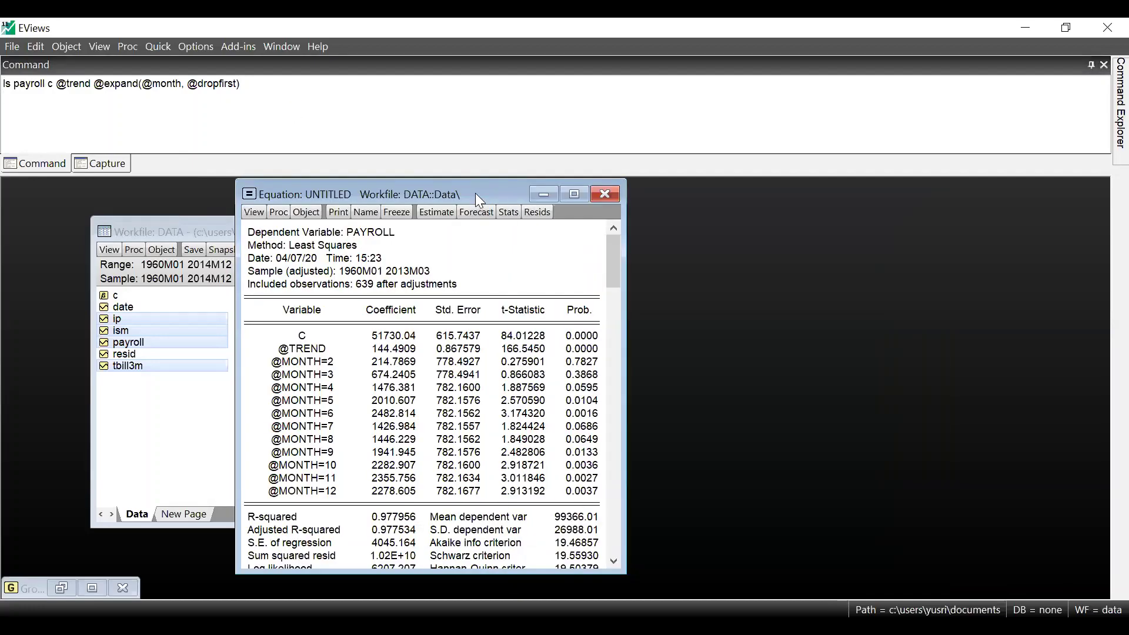
{"action": "left_click_drag", "start_coordinate": [806, 200], "coordinate": [805, 202]}
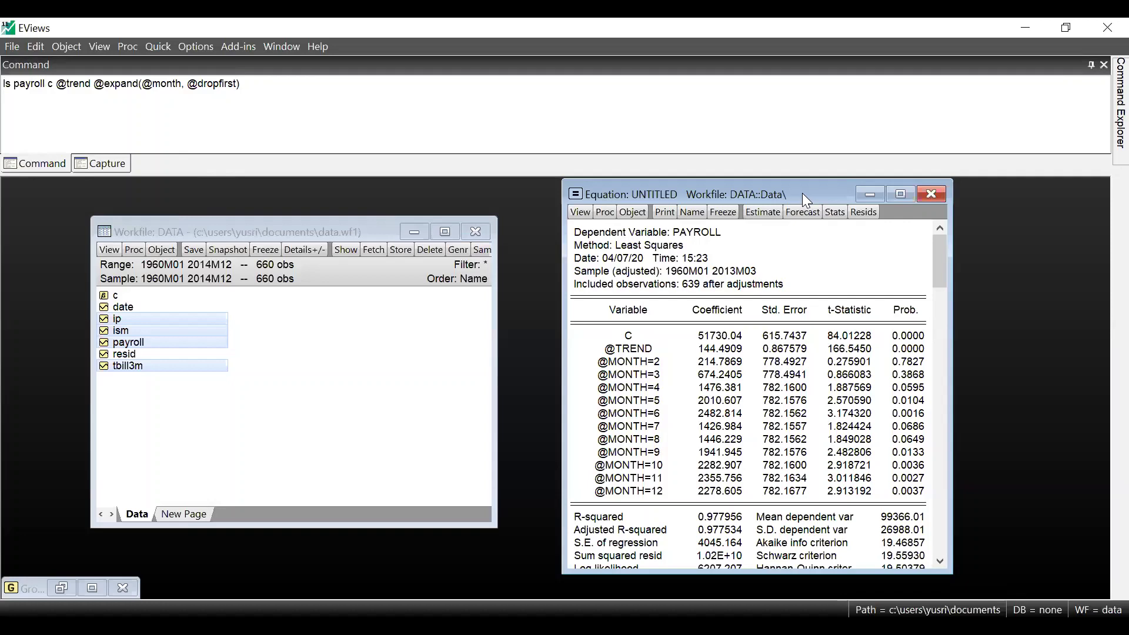
{"action": "left_click", "coordinate": [693, 210]}
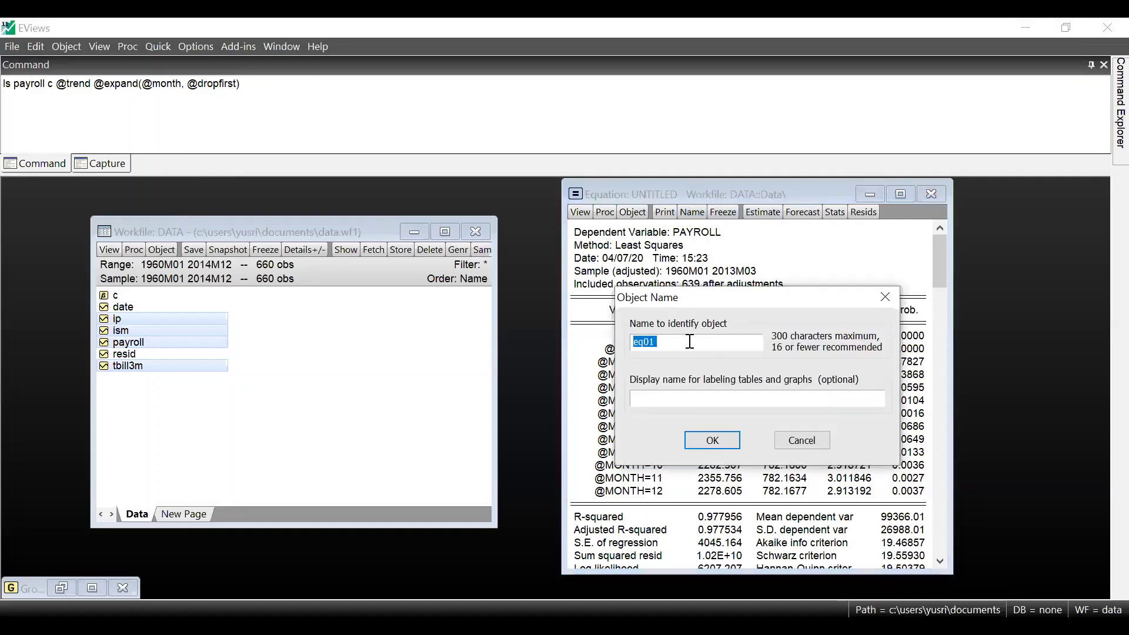
{"action": "left_click", "coordinate": [735, 439]}
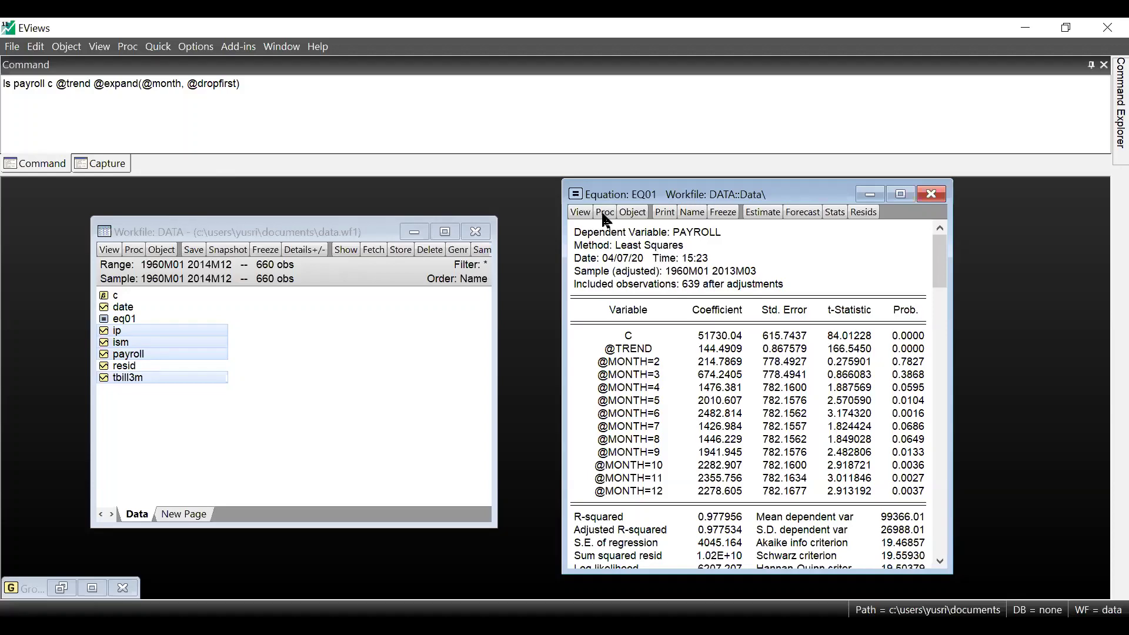
Display the Actual,Fitted,Residual Graph of eq01 and examine how well the fitted line follows payroll.
{"action": "left_click", "coordinate": [581, 212]}
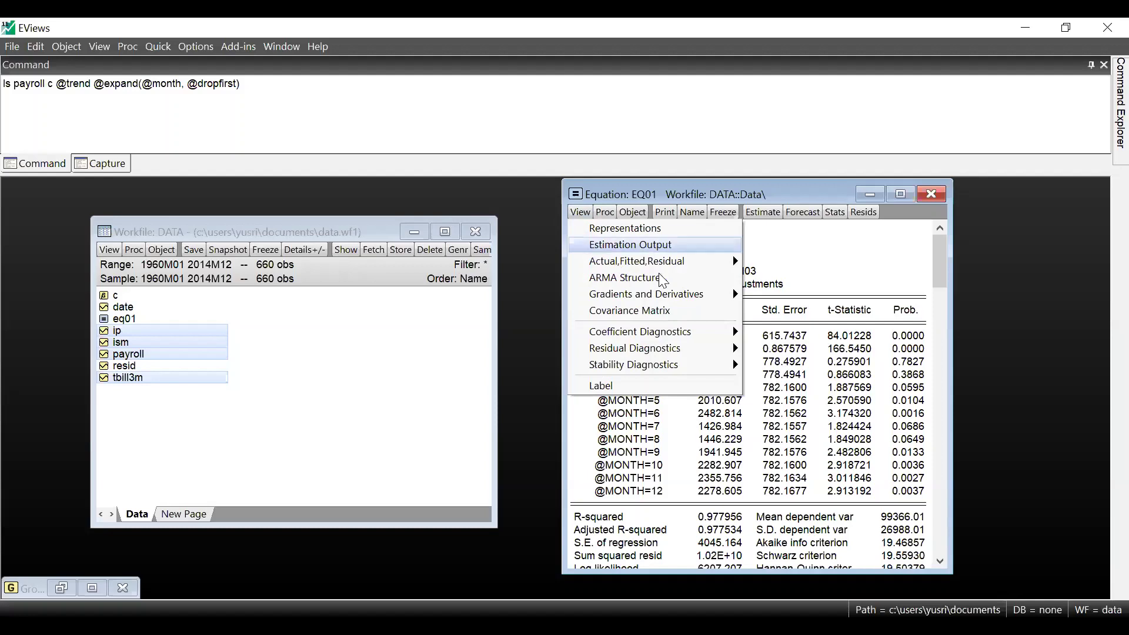
{"action": "mouse_move", "coordinate": [676, 268]}
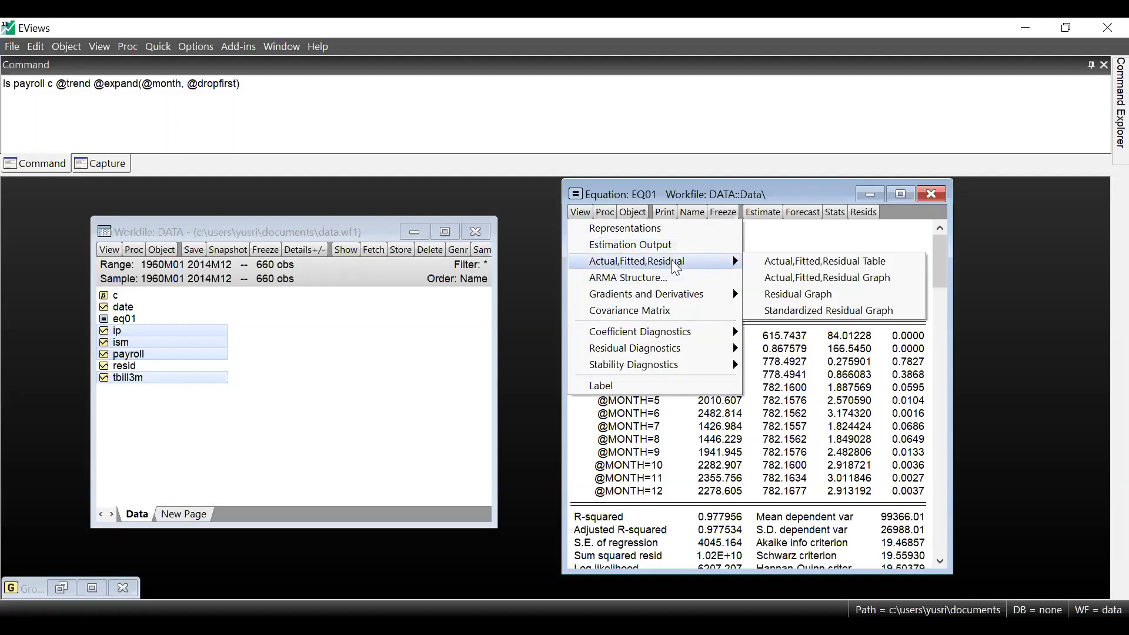
{"action": "left_click", "coordinate": [885, 282]}
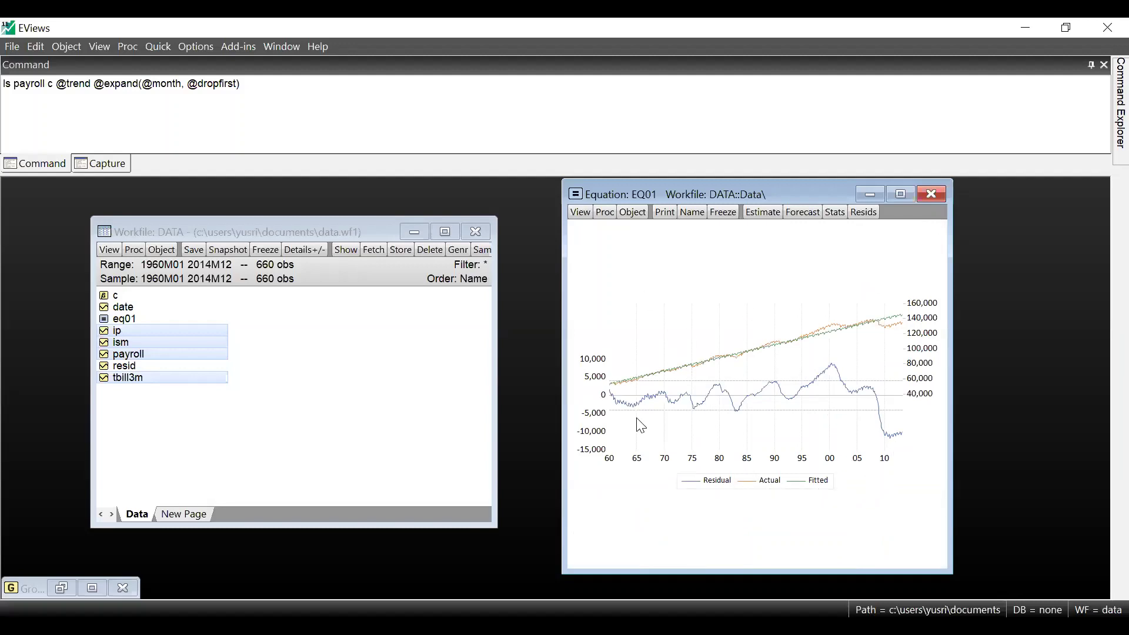
{"action": "mouse_move", "coordinate": [816, 380]}
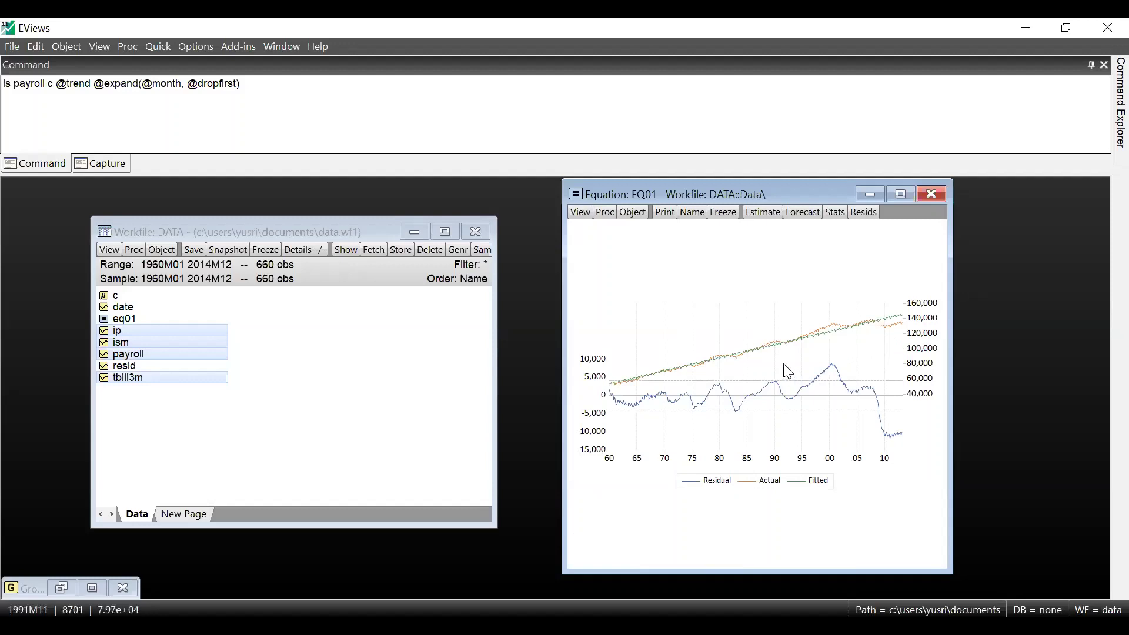
{"action": "mouse_move", "coordinate": [782, 397]}
Start a forecast from eq01 and name the forecast series eq01_f.
{"action": "left_click", "coordinate": [807, 216]}
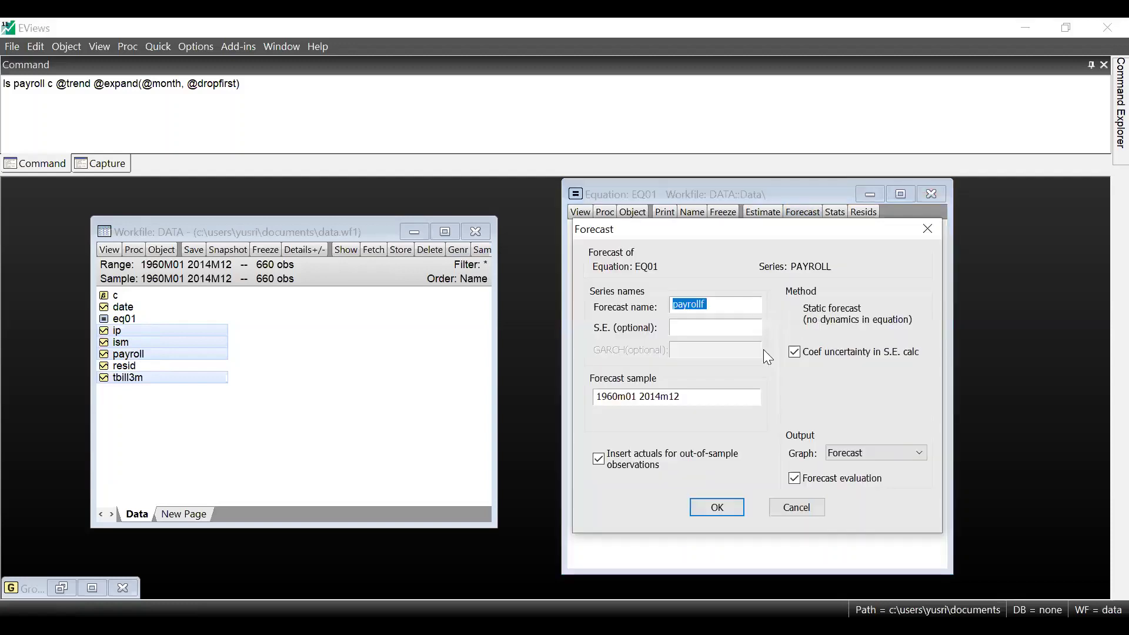
{"action": "left_click", "coordinate": [725, 304]}
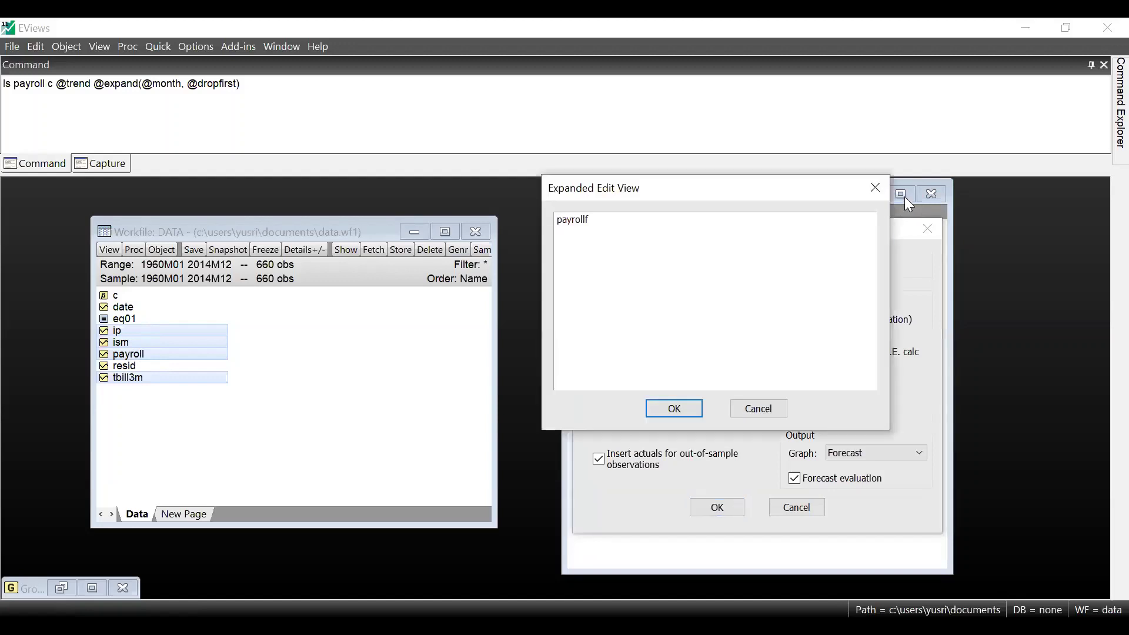
{"action": "key", "text": "F2"}
{"action": "left_click", "coordinate": [881, 189]}
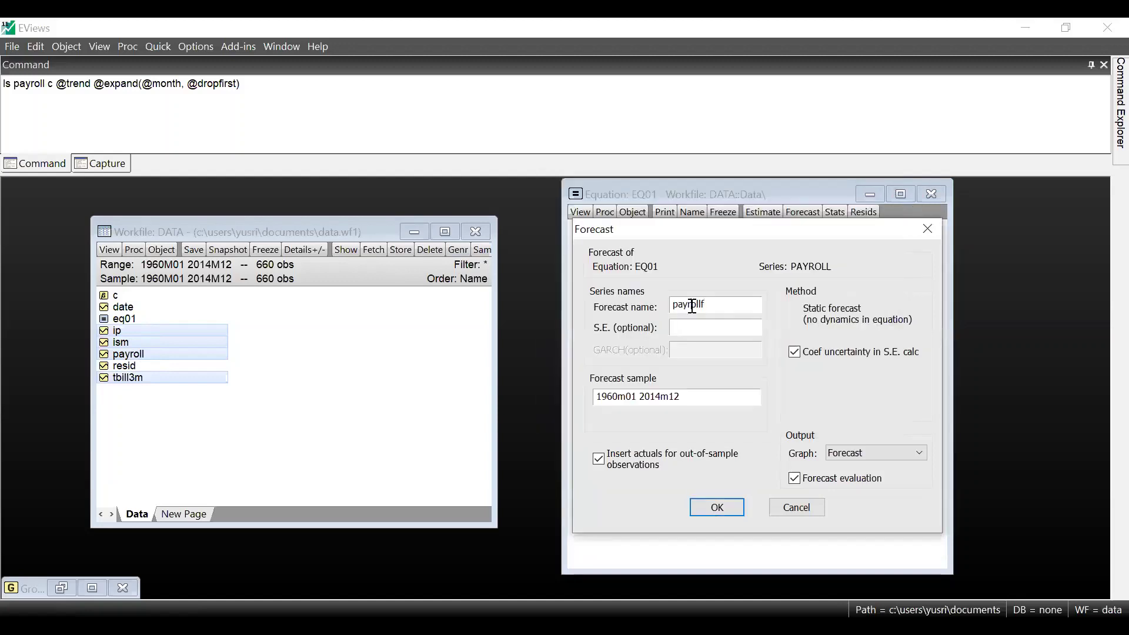
{"action": "type", "text": "eq"}
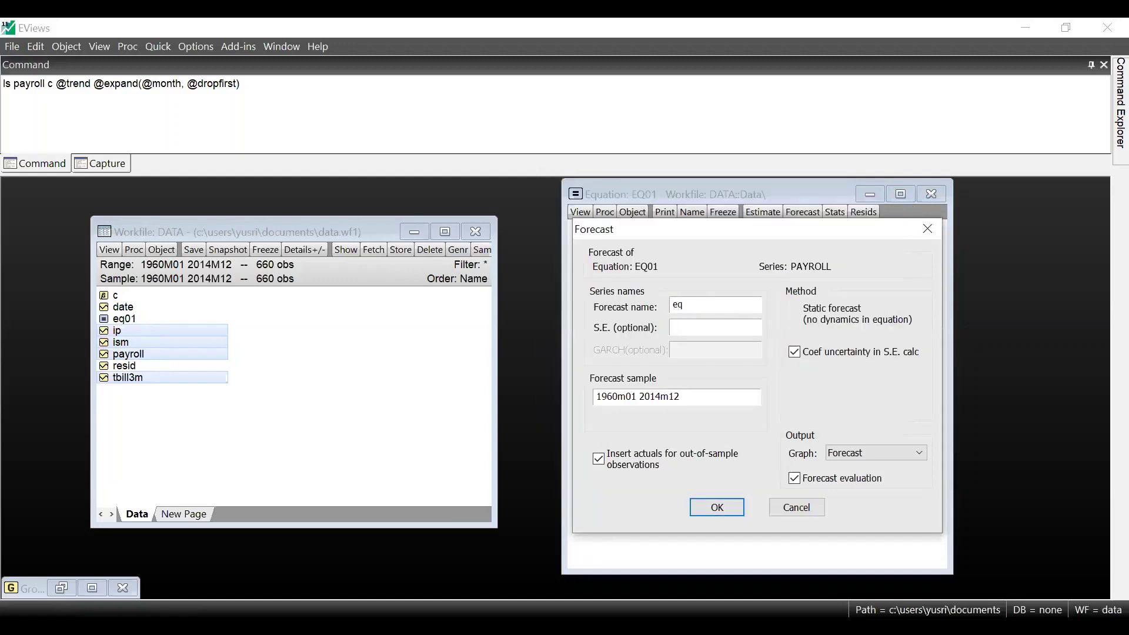
{"action": "type", "text": "01_"}
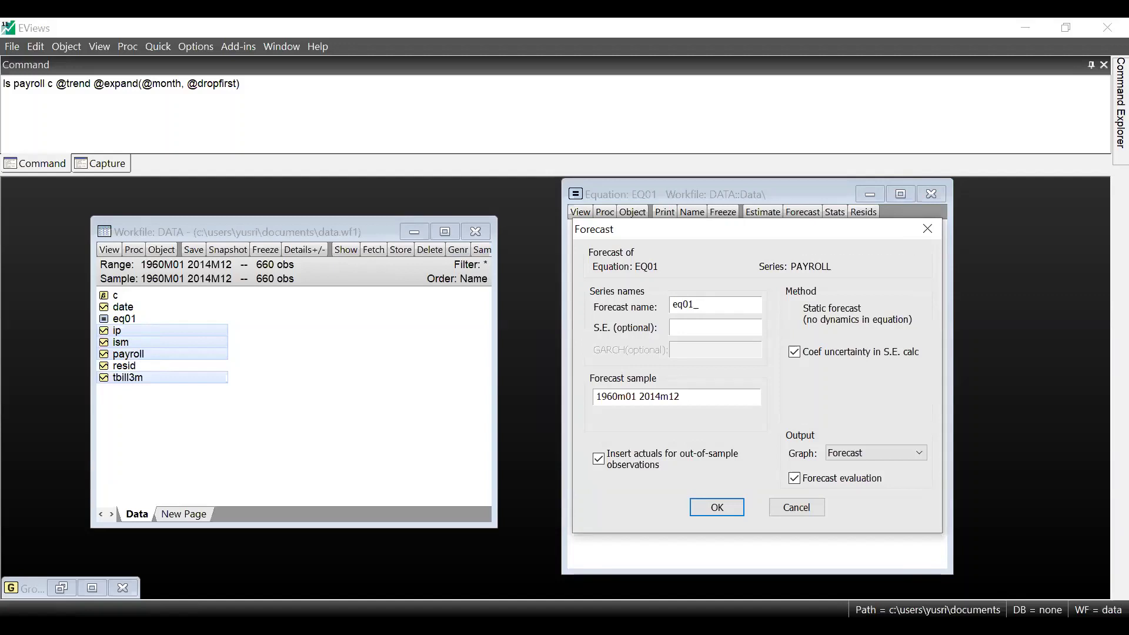
{"action": "type", "text": "f"}
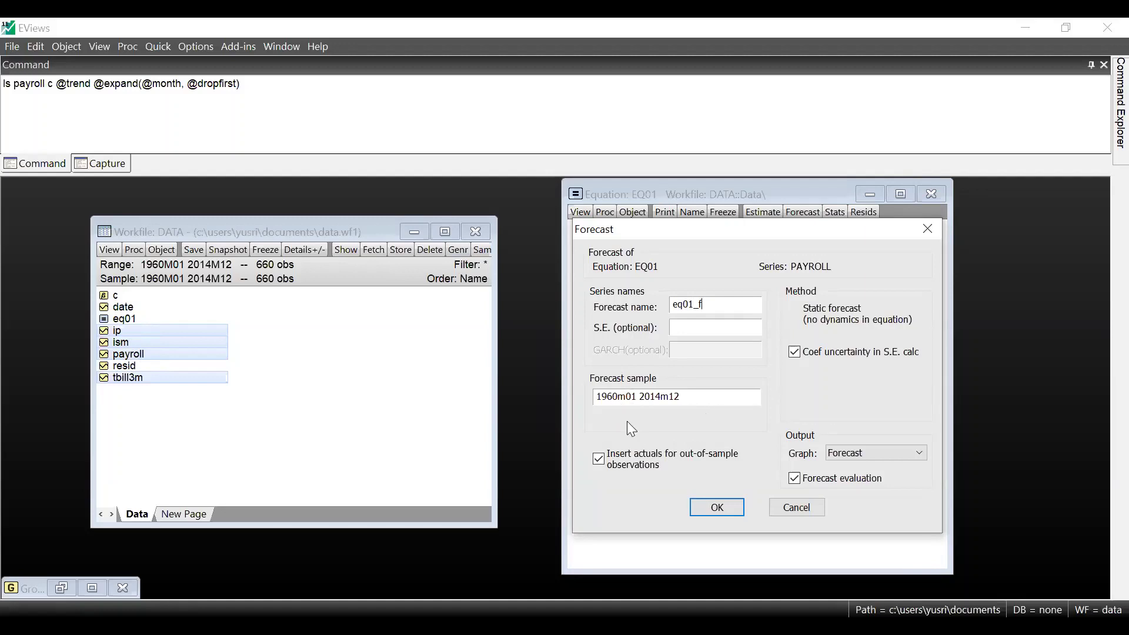
{"action": "left_click", "coordinate": [597, 397]}
{"action": "key", "text": "Delete"}
{"action": "key", "text": "Delete"}
{"action": "key", "text": "Delete"}
{"action": "key", "text": "Delete"}
{"action": "type", "text": "2013"}
{"action": "left_click", "coordinate": [637, 400]}
{"action": "key", "text": "BackSpace"}
{"action": "type", "text": "4"}
{"action": "left_click_drag", "start_coordinate": [682, 395], "coordinate": [640, 397]}
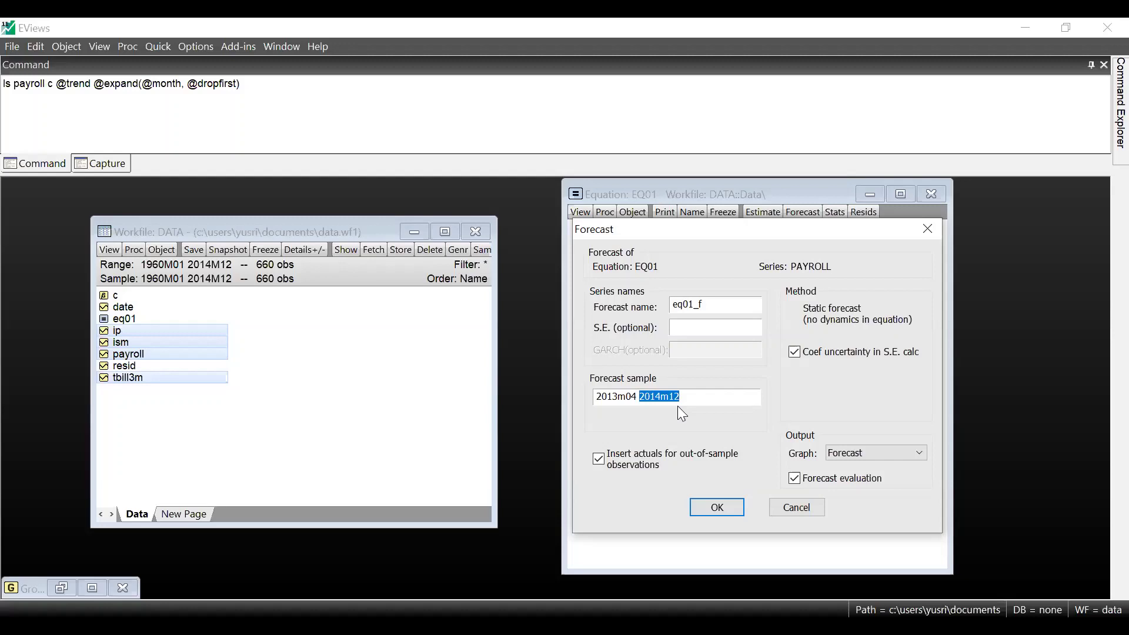
{"action": "type", "text": "@last"}
Keep Forecast as the output graph type and run the eq01 forecast.
{"action": "left_click", "coordinate": [853, 453]}
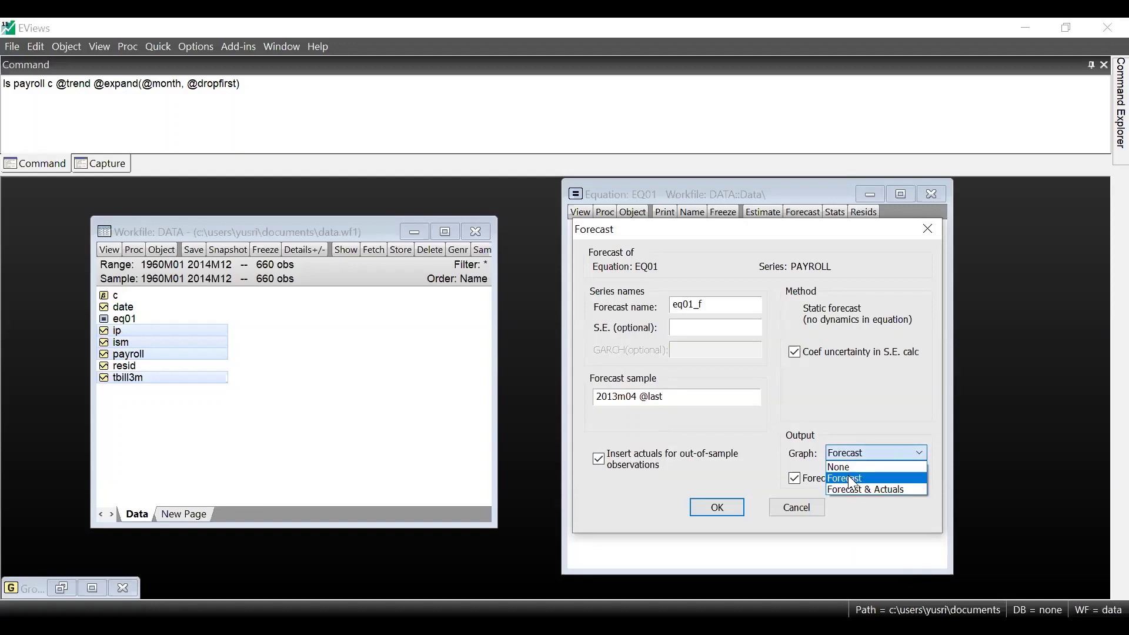
{"action": "left_click", "coordinate": [853, 480]}
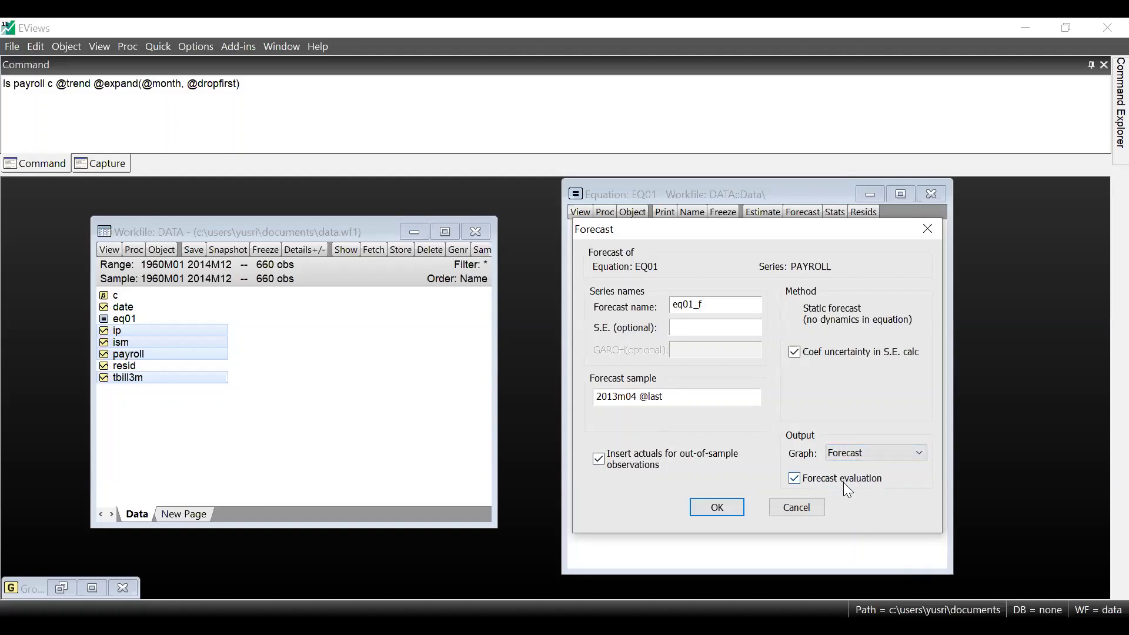
{"action": "left_click", "coordinate": [717, 509]}
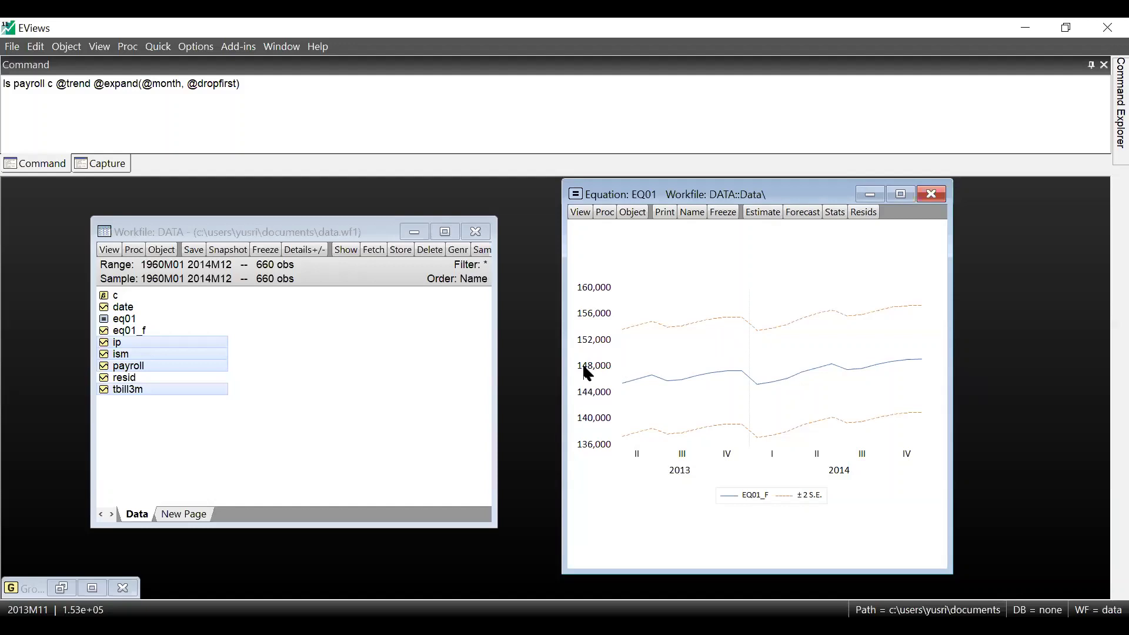
Open the eq01_f and payroll series together as a group, with eq01_f as the first series.
{"action": "left_click", "coordinate": [141, 331]}
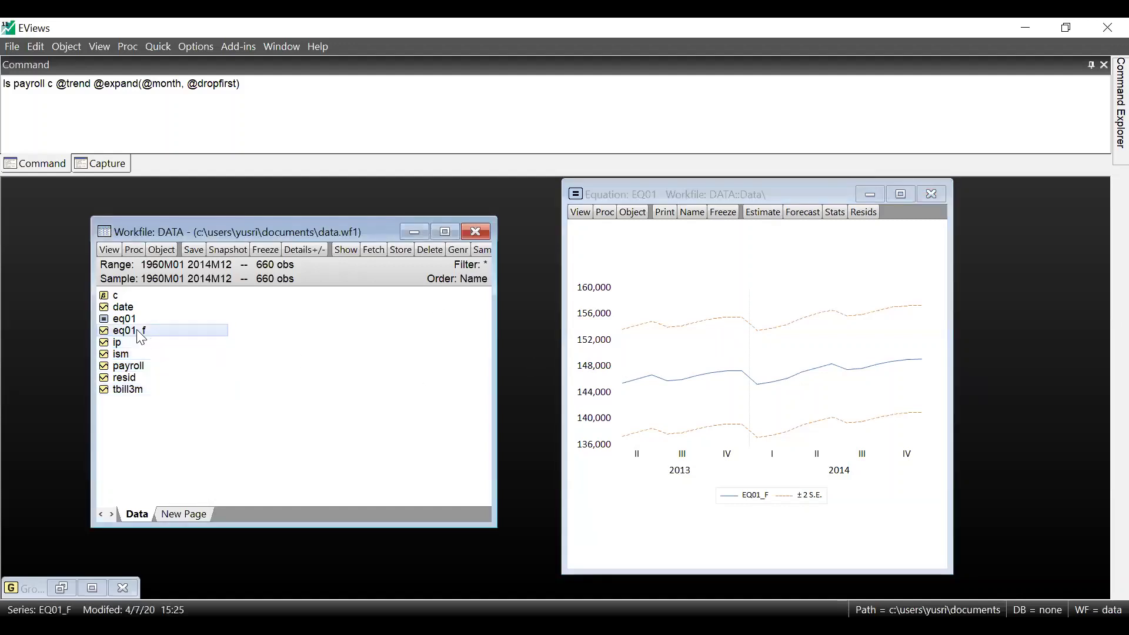
{"action": "left_click", "coordinate": [138, 366]}
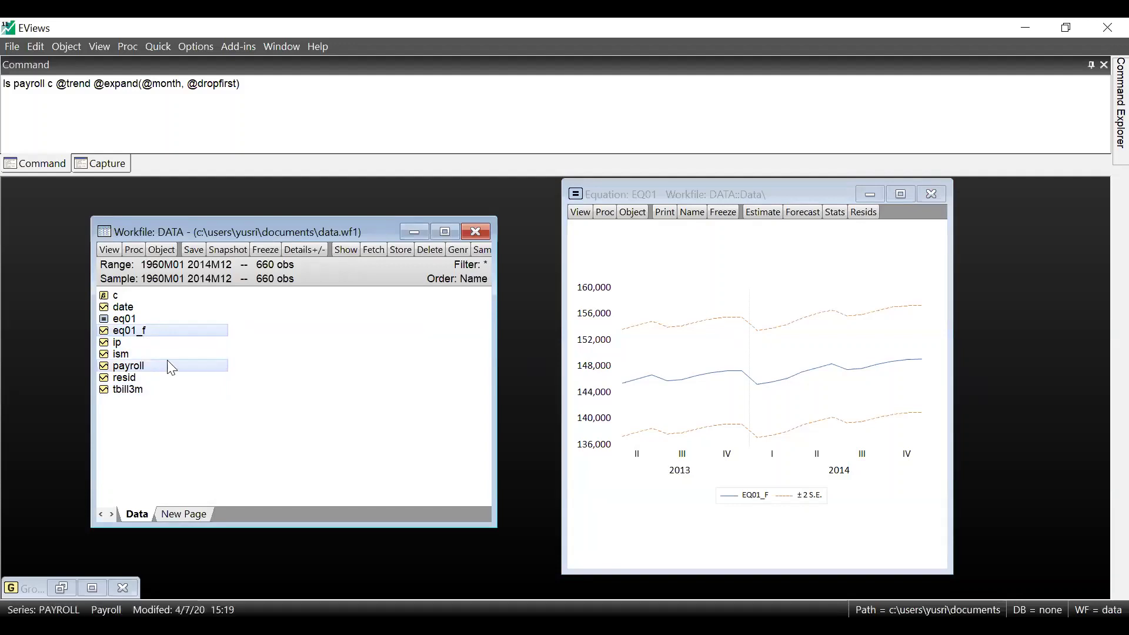
{"action": "right_click", "coordinate": [146, 366]}
{"action": "mouse_move", "coordinate": [210, 374]}
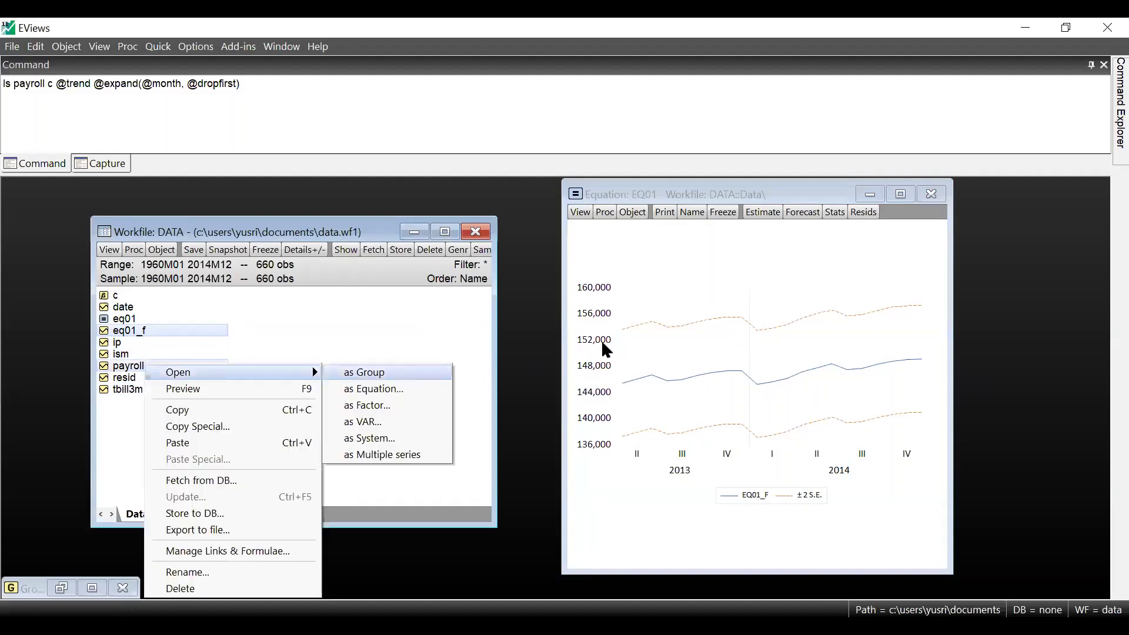
{"action": "left_click", "coordinate": [398, 374]}
{"action": "left_click", "coordinate": [546, 357]}
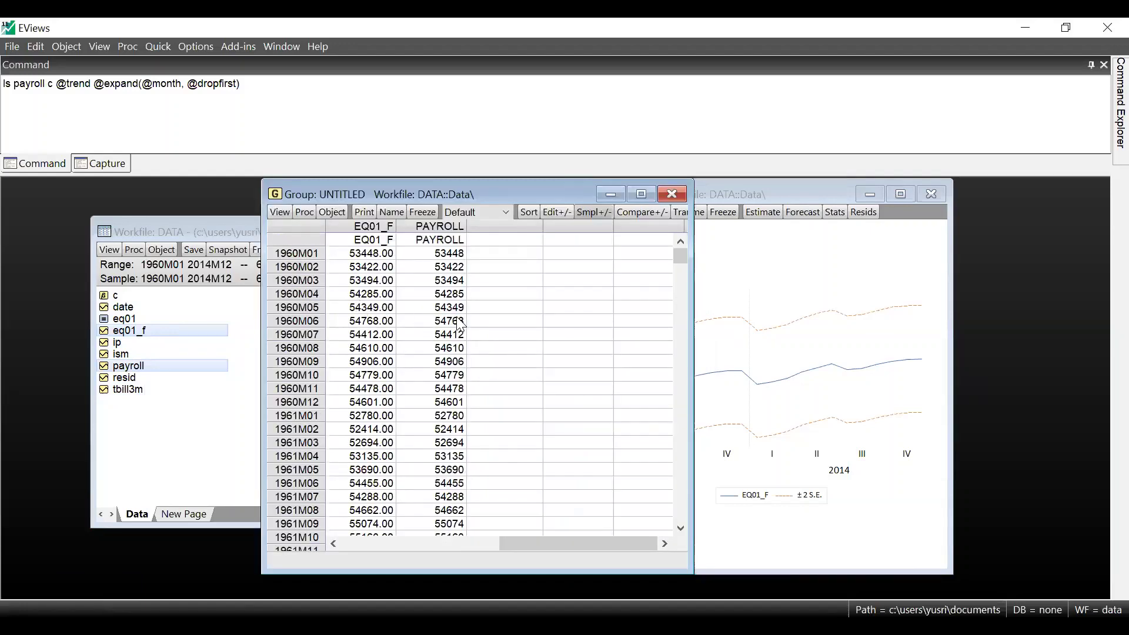
Compare eq01_f with payroll across the sample, through the forecast months from 2013M04 to 2014M12.
{"action": "scroll", "coordinate": [460, 324], "scroll_direction": "down", "scroll_amount": 20}
{"action": "scroll", "coordinate": [461, 324], "scroll_direction": "down", "scroll_amount": 8}
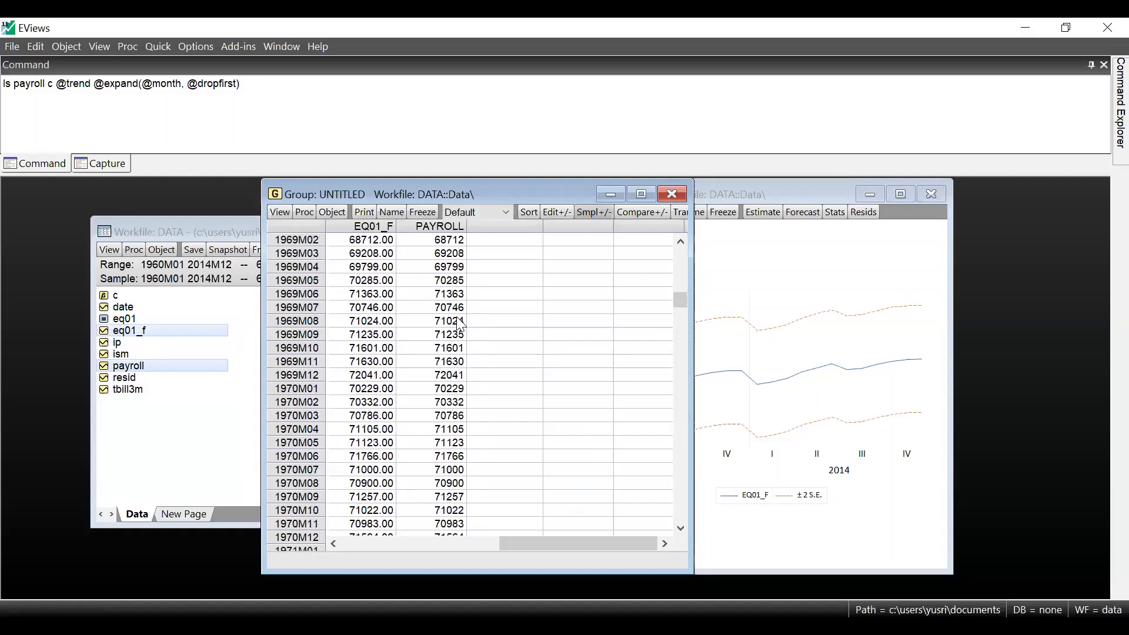
{"action": "scroll", "coordinate": [461, 324], "scroll_direction": "up", "scroll_amount": 8}
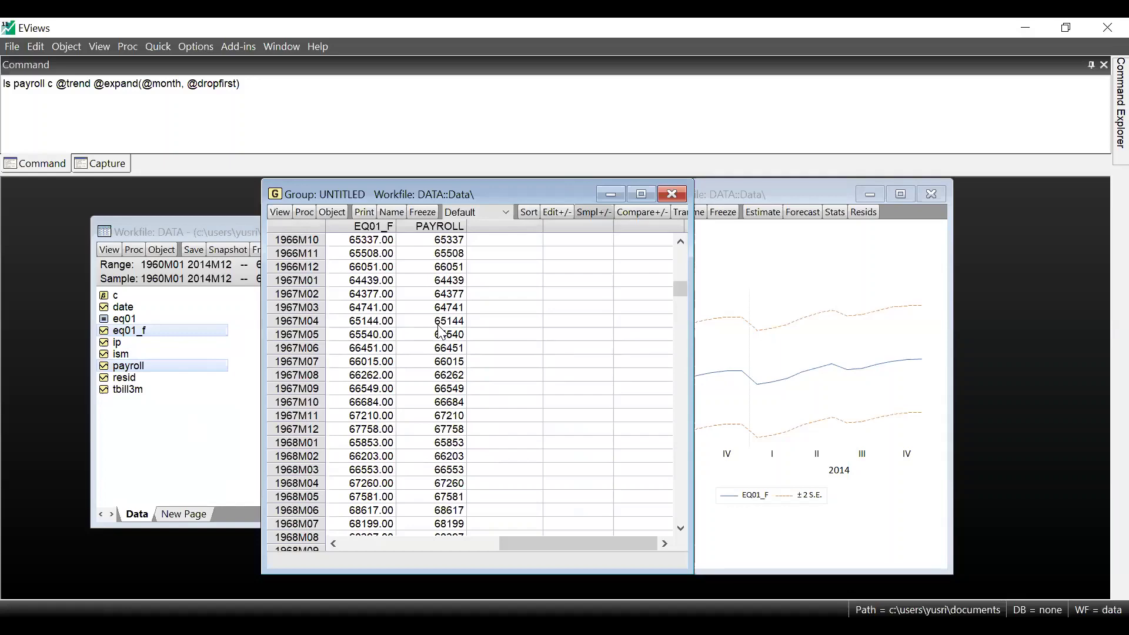
{"action": "scroll", "coordinate": [371, 382], "scroll_direction": "down", "scroll_amount": 20}
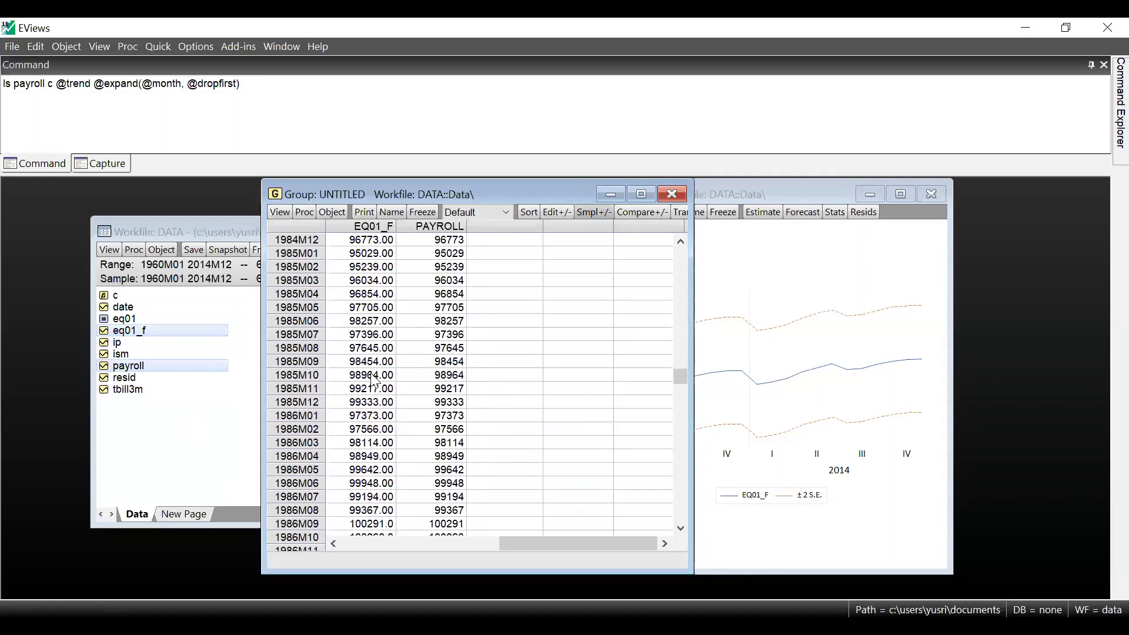
{"action": "scroll", "coordinate": [374, 382], "scroll_direction": "down", "scroll_amount": 20}
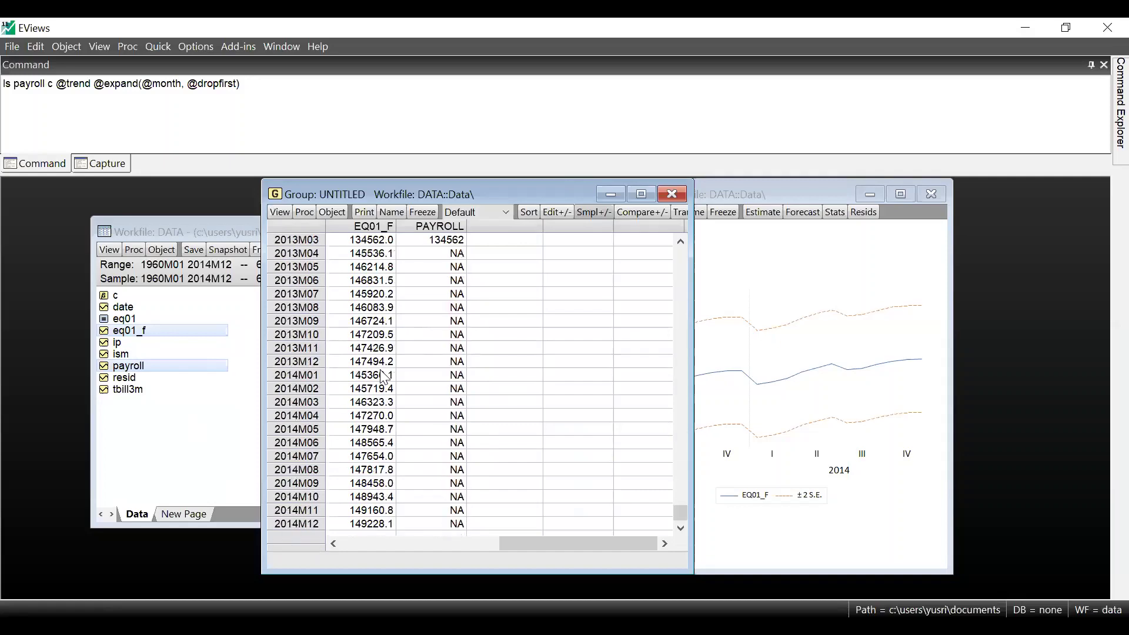
{"action": "scroll", "coordinate": [384, 378], "scroll_direction": "up", "scroll_amount": 5}
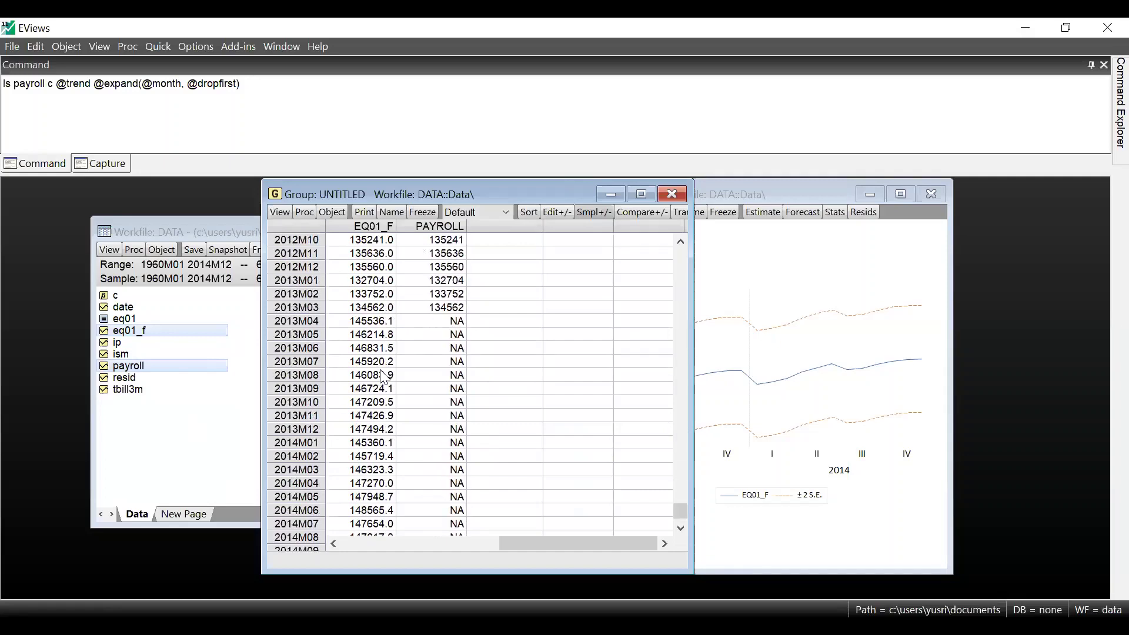
Review the eq01_f values beside payroll down to 2014M12, and minimize the group window.
{"action": "scroll", "coordinate": [384, 378], "scroll_direction": "down", "scroll_amount": 1}
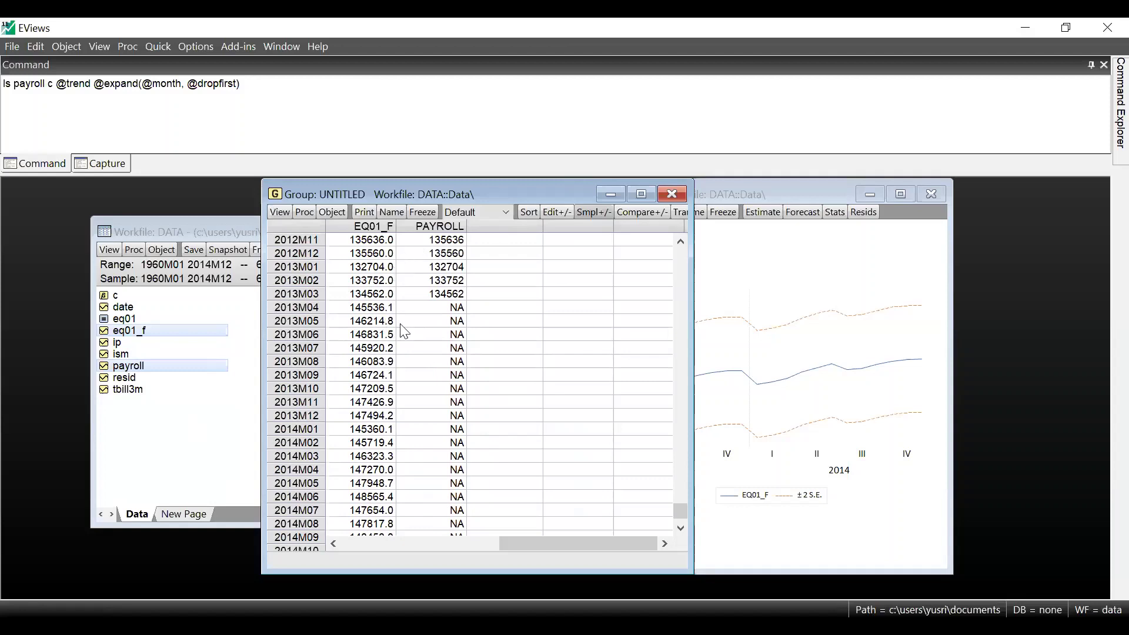
{"action": "scroll", "coordinate": [371, 323], "scroll_direction": "down", "scroll_amount": 1}
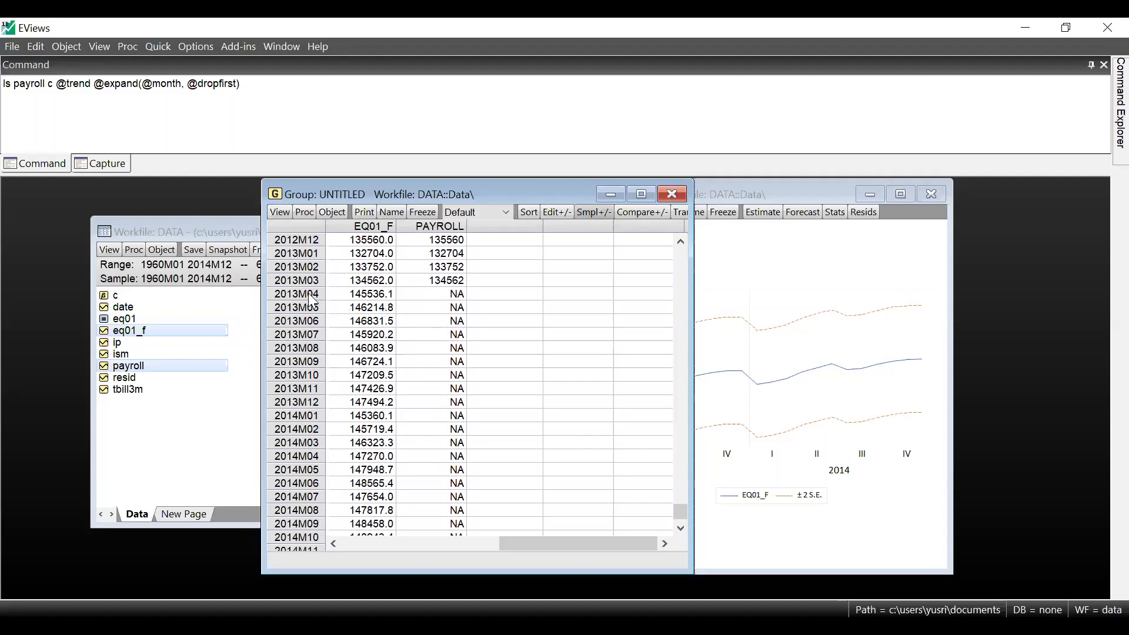
{"action": "scroll", "coordinate": [317, 303], "scroll_direction": "down", "scroll_amount": 1}
{"action": "scroll", "coordinate": [323, 306], "scroll_direction": "up", "scroll_amount": 1}
{"action": "scroll", "coordinate": [368, 359], "scroll_direction": "down", "scroll_amount": 3}
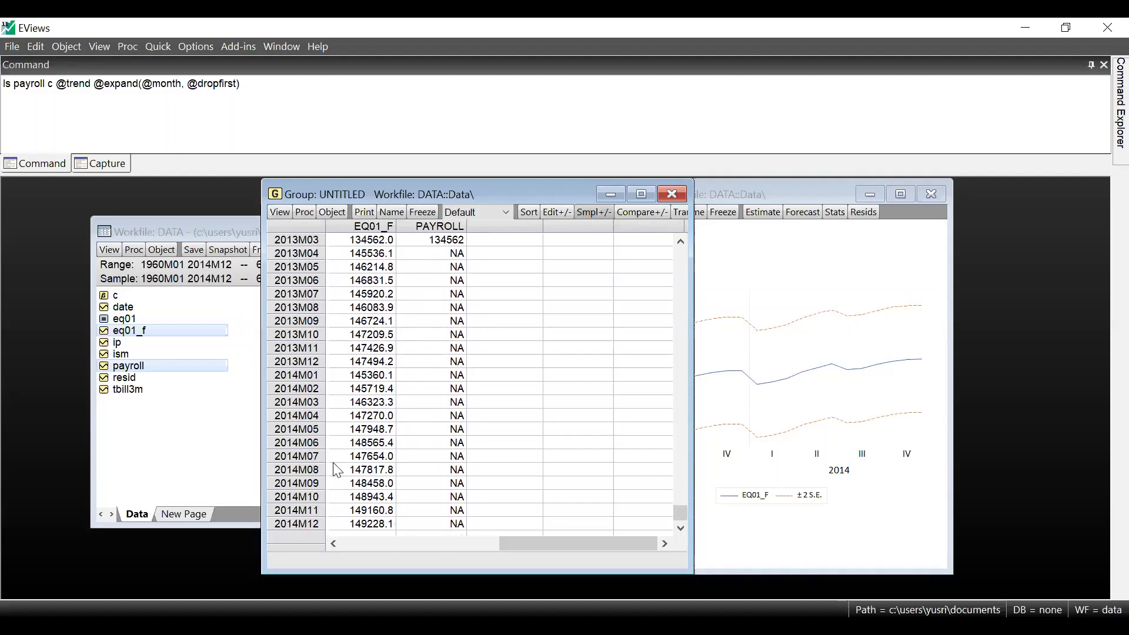
{"action": "scroll", "coordinate": [362, 441], "scroll_direction": "up", "scroll_amount": 2}
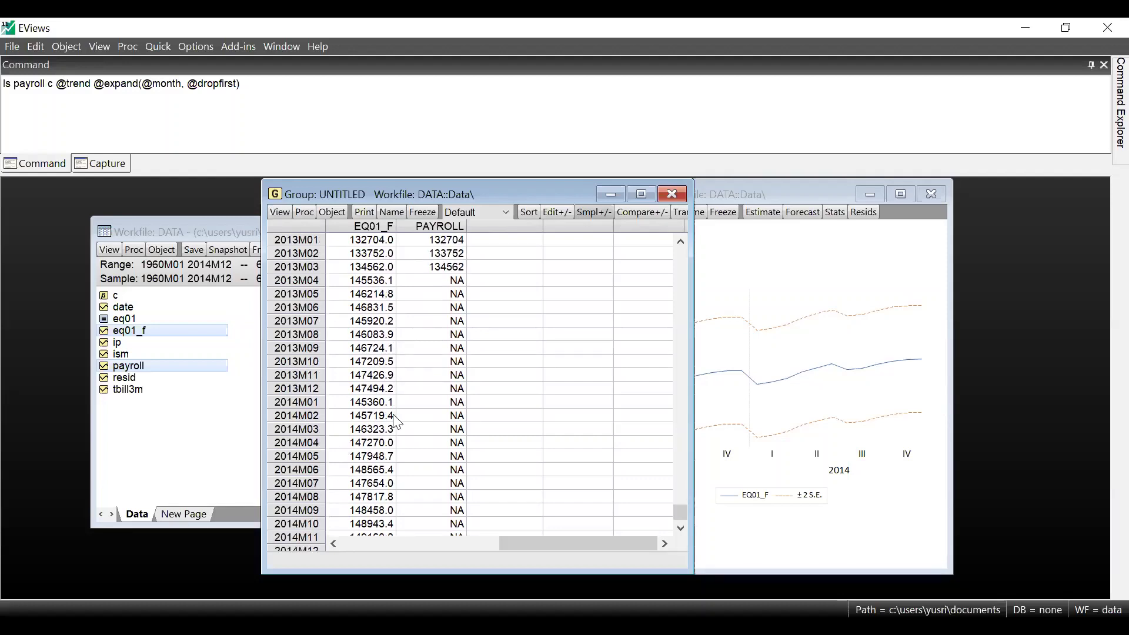
{"action": "scroll", "coordinate": [388, 395], "scroll_direction": "down", "scroll_amount": 1}
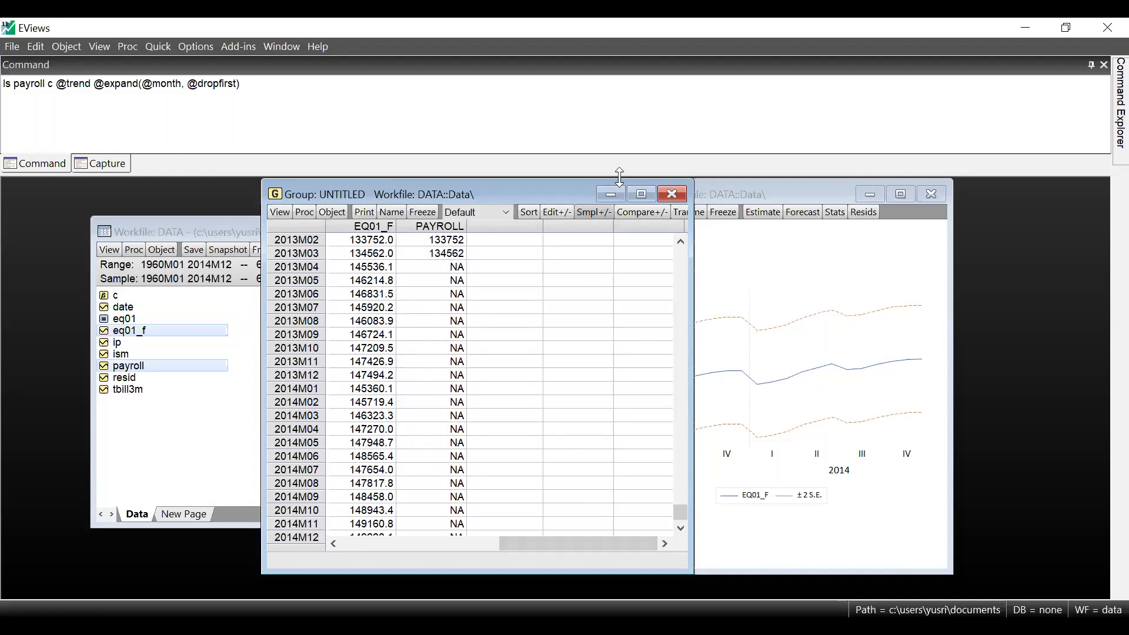
{"action": "left_click", "coordinate": [611, 195]}
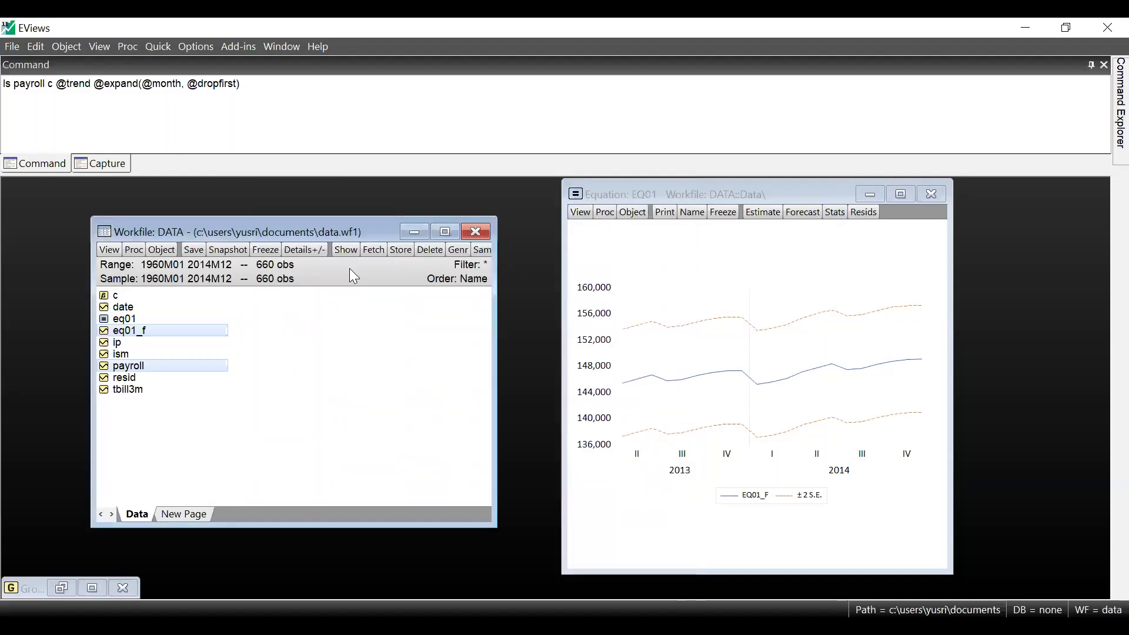
Display the residual, actual and fitted graph of equation eq01 and inspect the residual line.
{"action": "left_click", "coordinate": [144, 343]}
{"action": "left_click", "coordinate": [863, 213]}
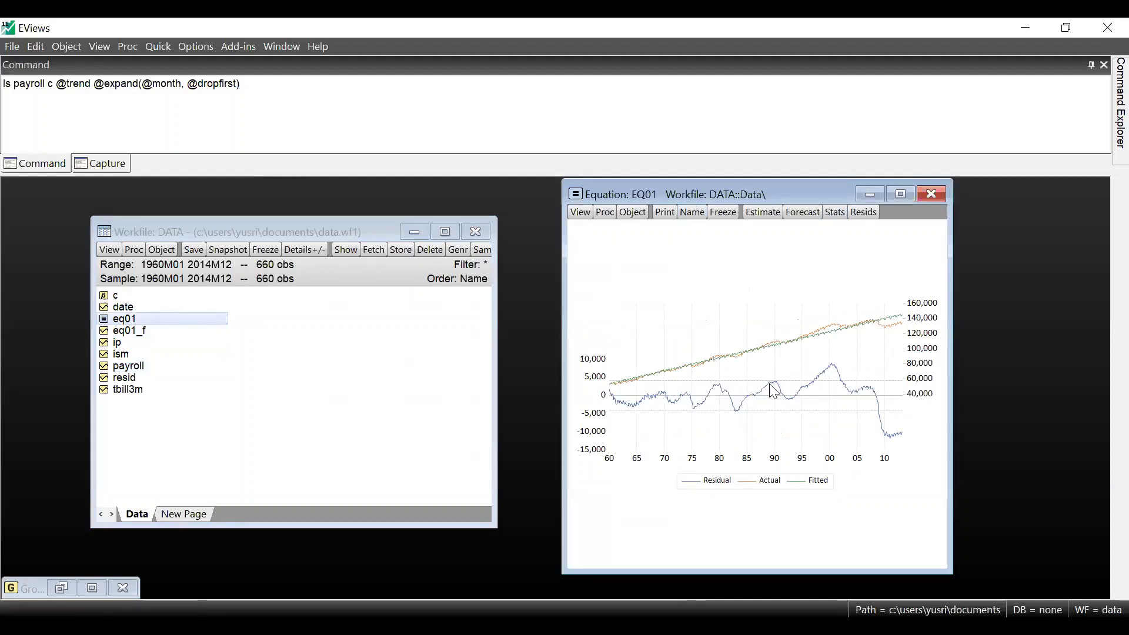
{"action": "mouse_move", "coordinate": [771, 385]}
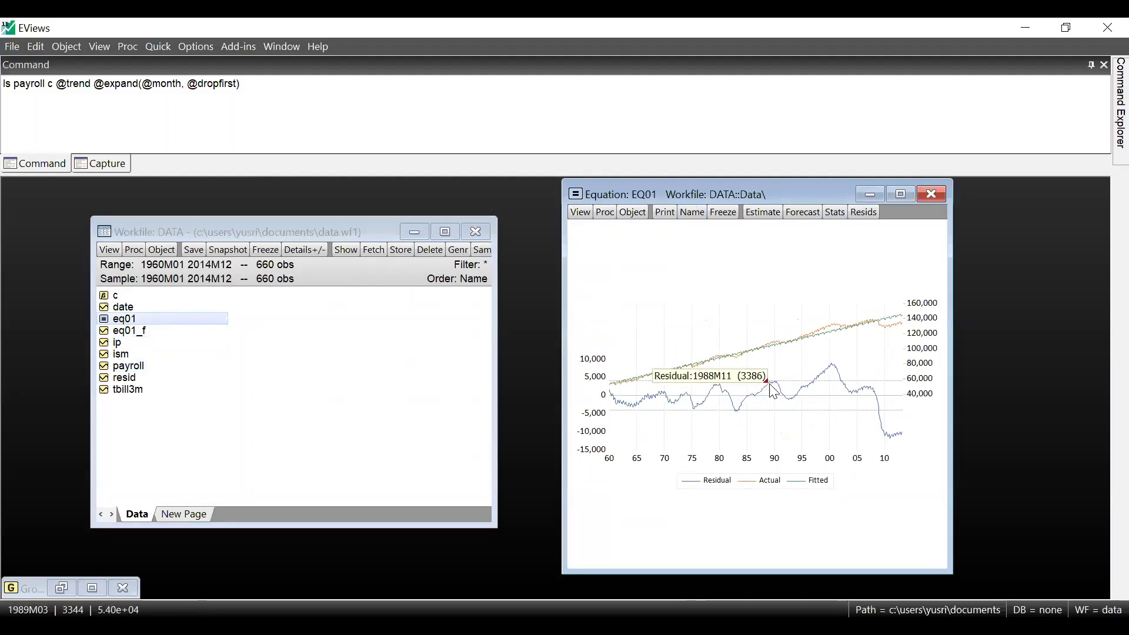
Forecast payroll from eq01 over the full sample 1960m01 2014m12, naming the forecast series eq01_f3.
{"action": "left_click", "coordinate": [796, 210]}
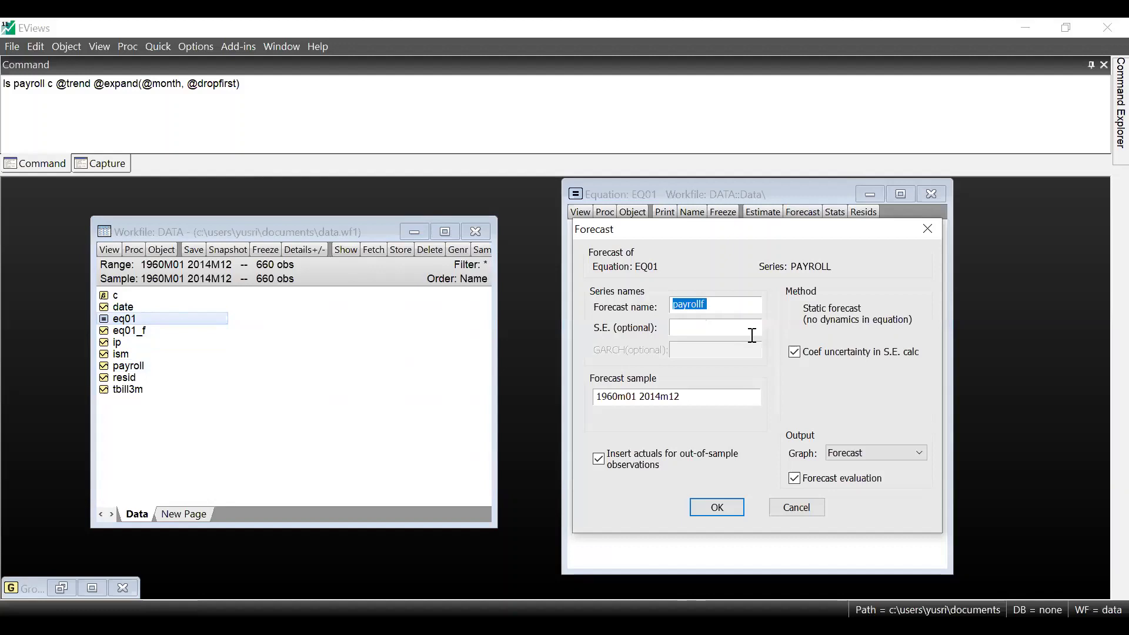
{"action": "type", "text": "eq01_f3"}
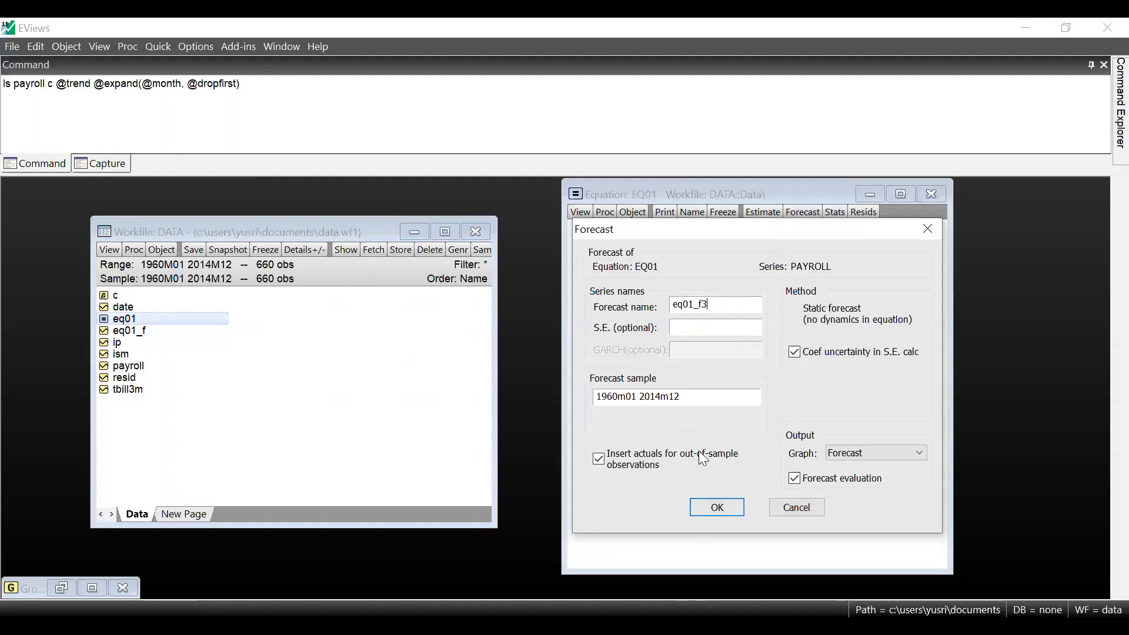
{"action": "left_click", "coordinate": [725, 516]}
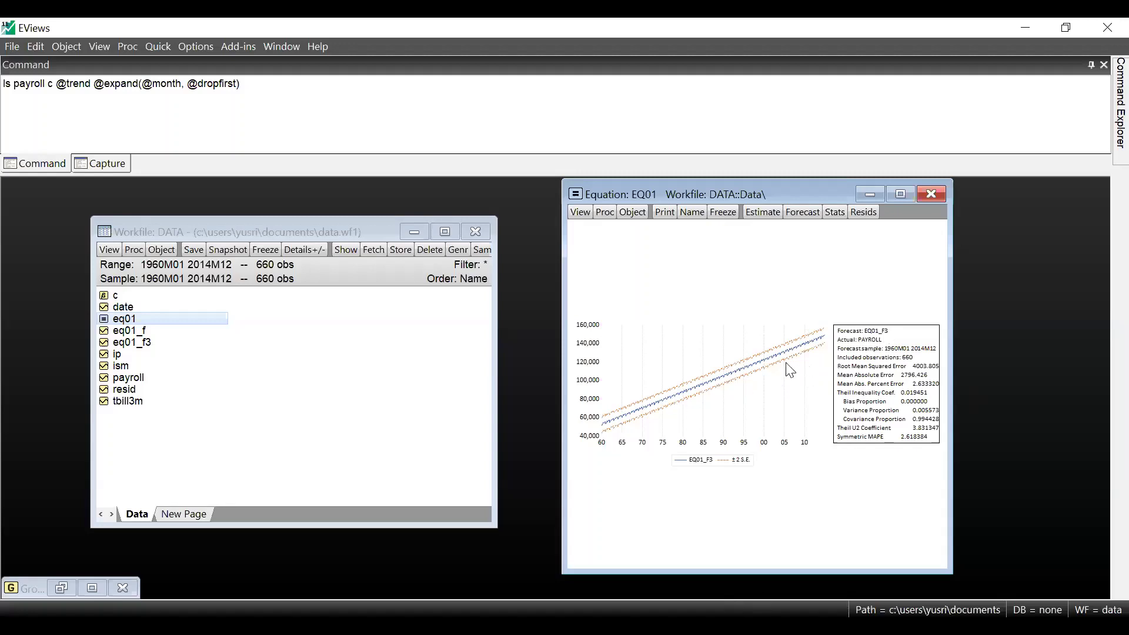
{"action": "mouse_move", "coordinate": [788, 372]}
Open the payroll and eq01_f3 series together as a group, with payroll as the first series.
{"action": "left_click", "coordinate": [148, 380]}
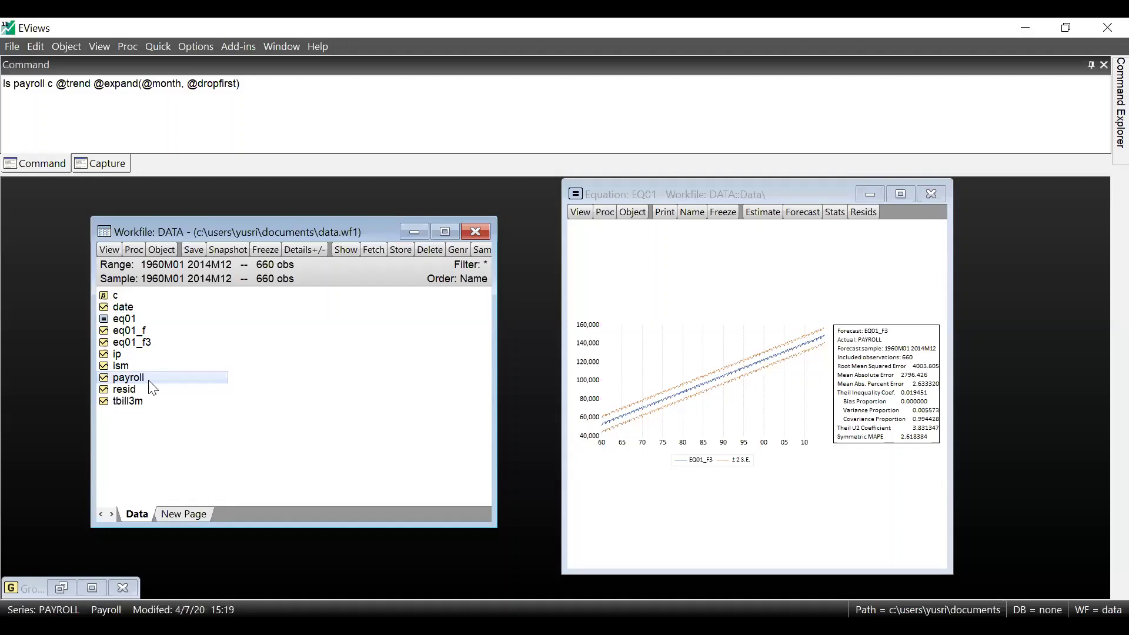
{"action": "left_click", "coordinate": [146, 345], "text": "ctrl"}
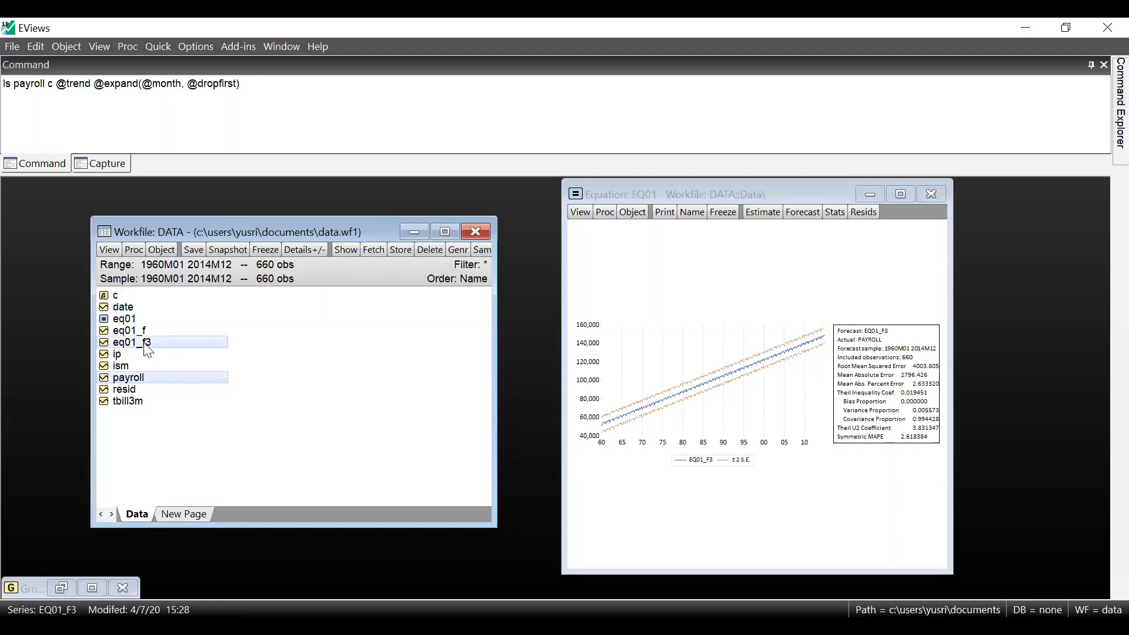
{"action": "right_click", "coordinate": [145, 346]}
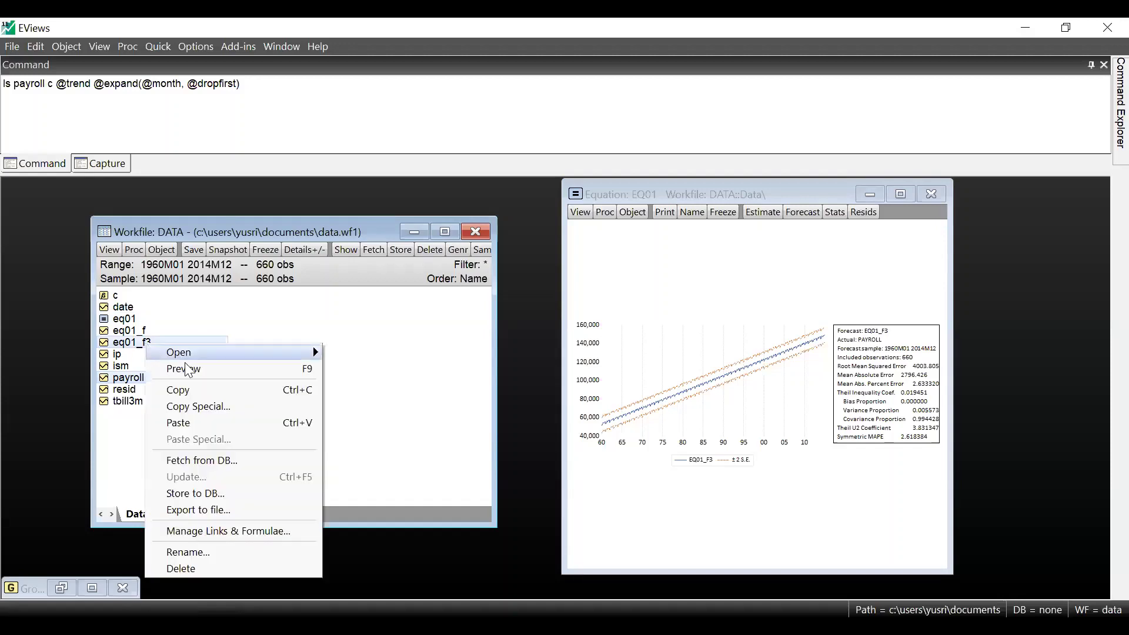
{"action": "mouse_move", "coordinate": [243, 356]}
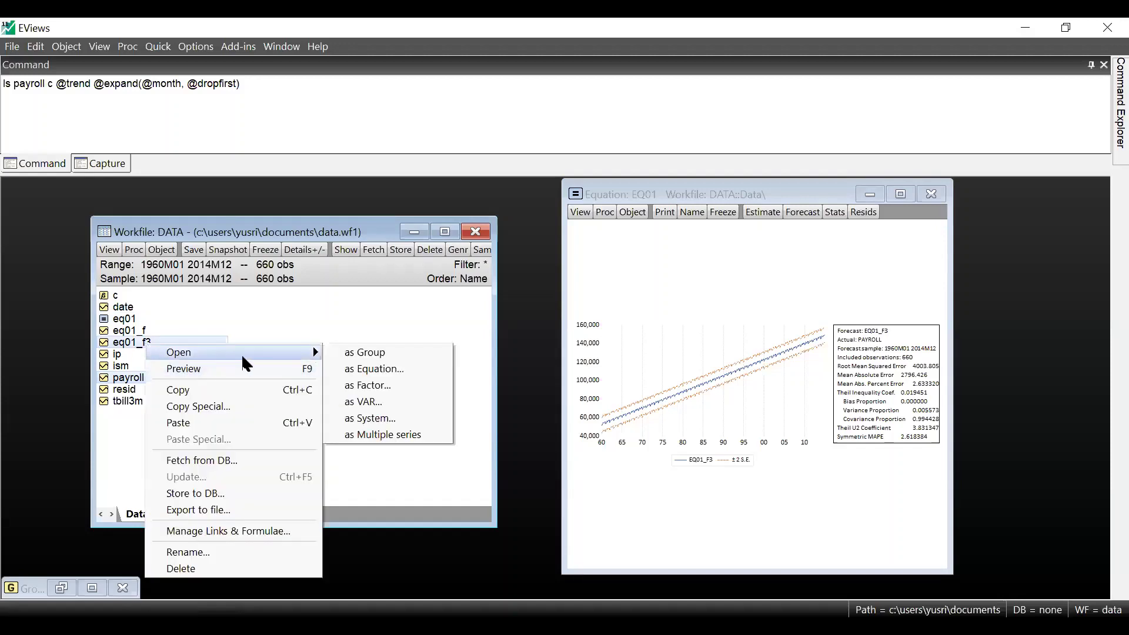
{"action": "left_click", "coordinate": [400, 359]}
{"action": "key", "text": "Escape"}
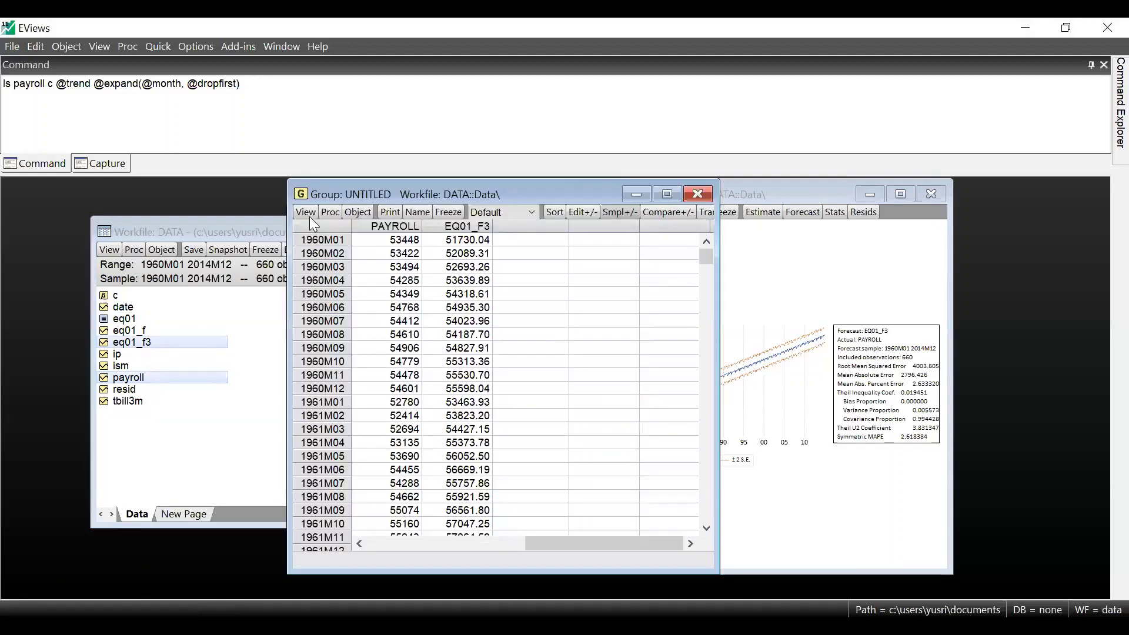
Plot payroll and eq01_f3 as a single Line & Symbol graph, and minimize the group and eq01 windows.
{"action": "left_click", "coordinate": [309, 216]}
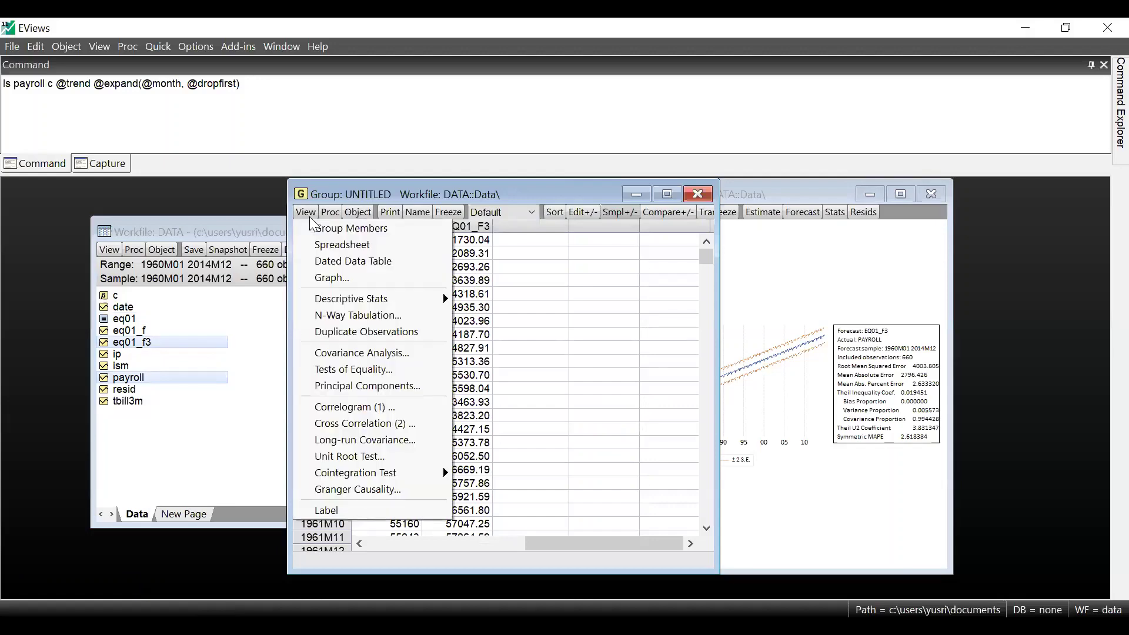
{"action": "left_click", "coordinate": [346, 277]}
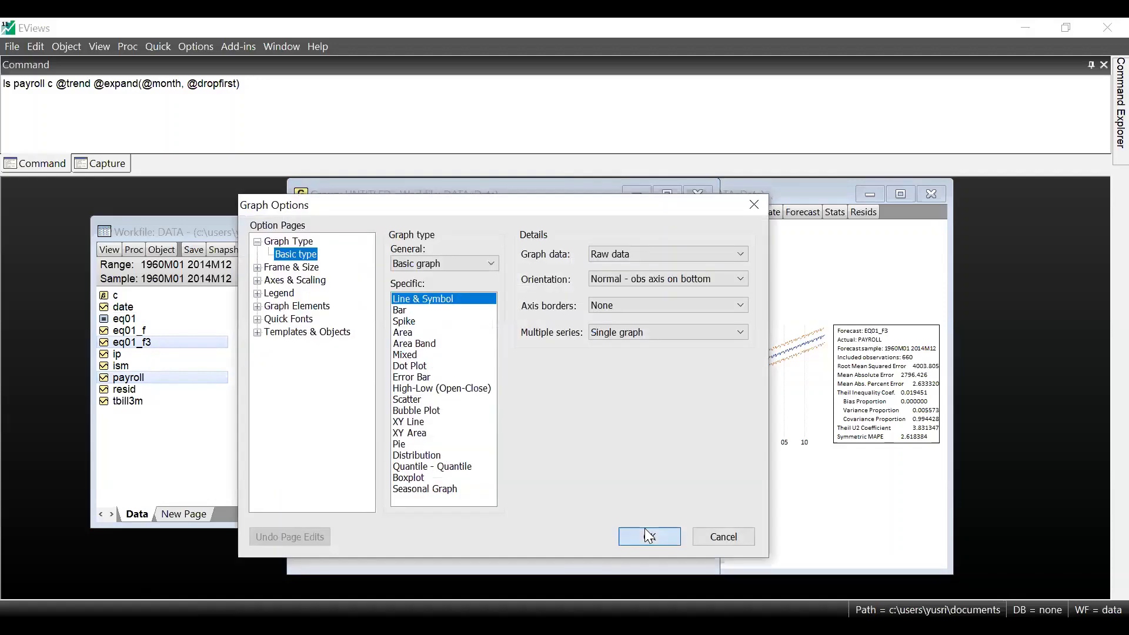
{"action": "left_click", "coordinate": [649, 536]}
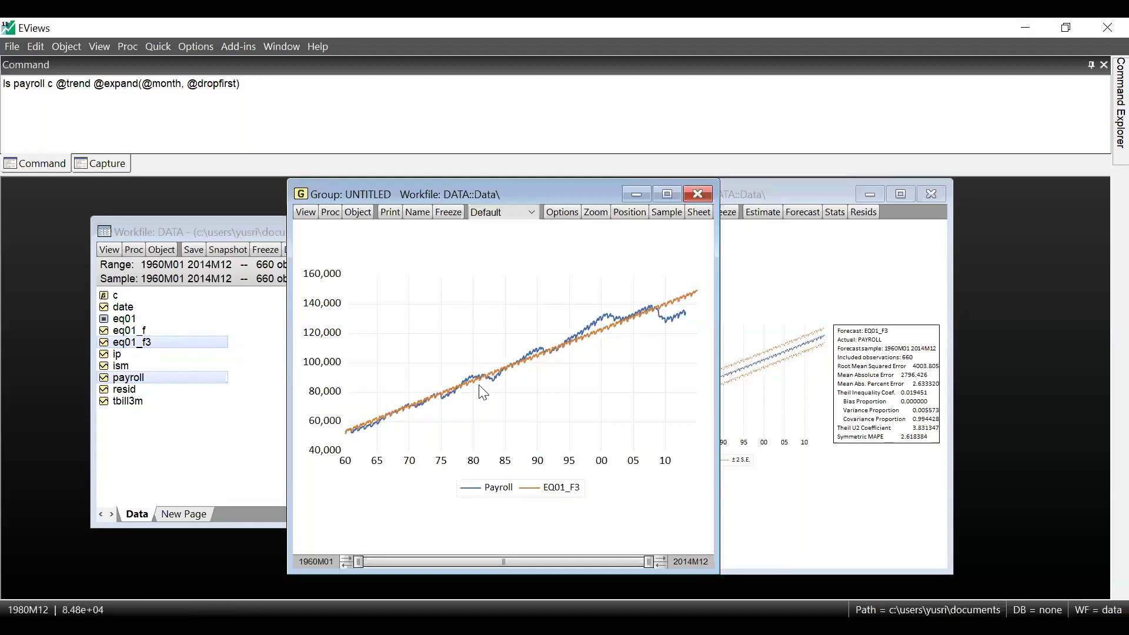
{"action": "mouse_move", "coordinate": [480, 387]}
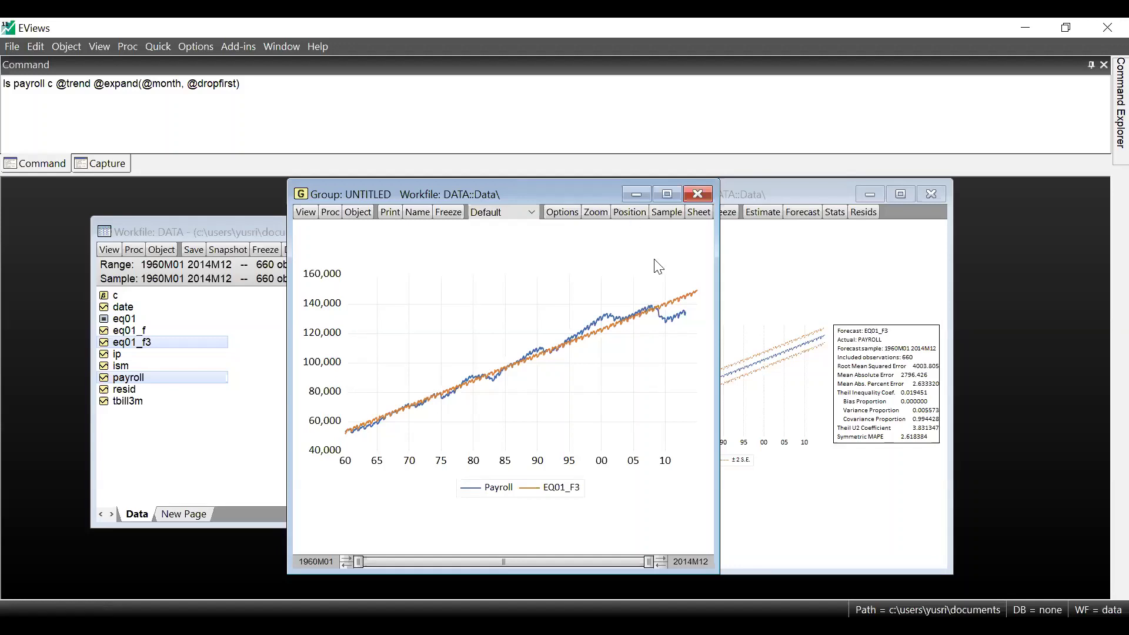
{"action": "left_click", "coordinate": [637, 194]}
{"action": "left_click", "coordinate": [870, 194]}
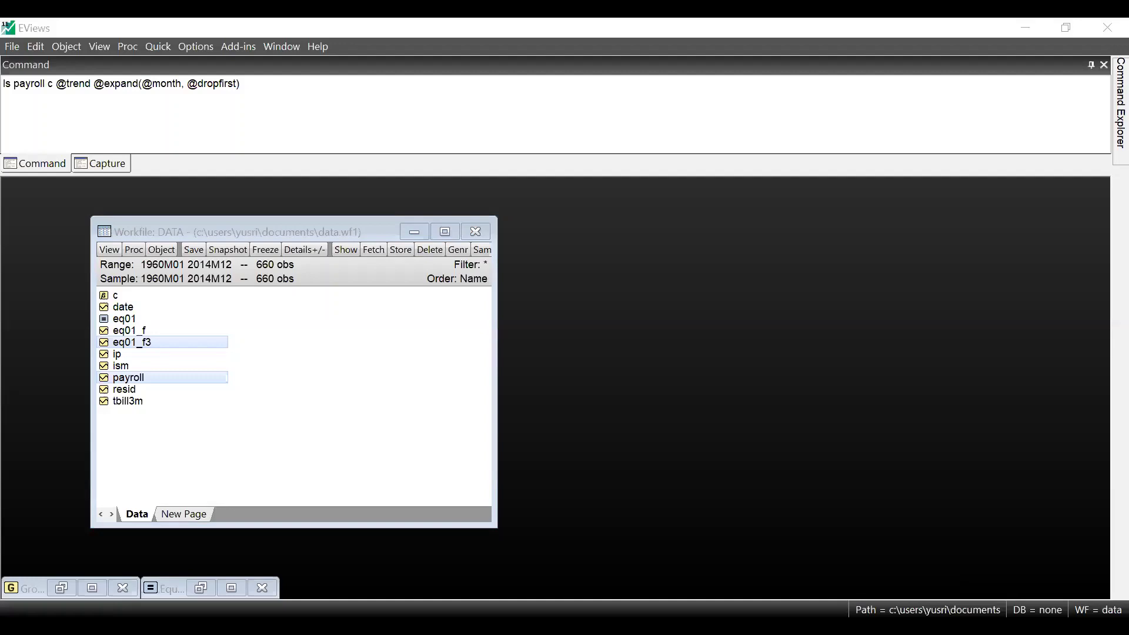
{"action": "left_click", "coordinate": [109, 92]}
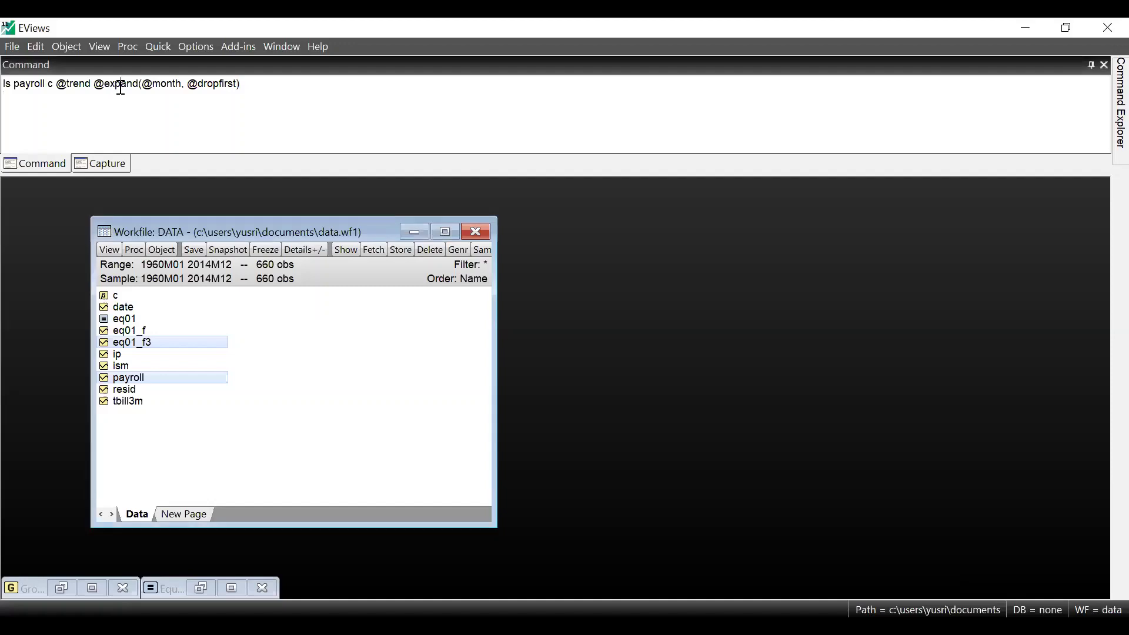
{"action": "triple_click", "coordinate": [118, 92]}
{"action": "right_click", "coordinate": [144, 93]}
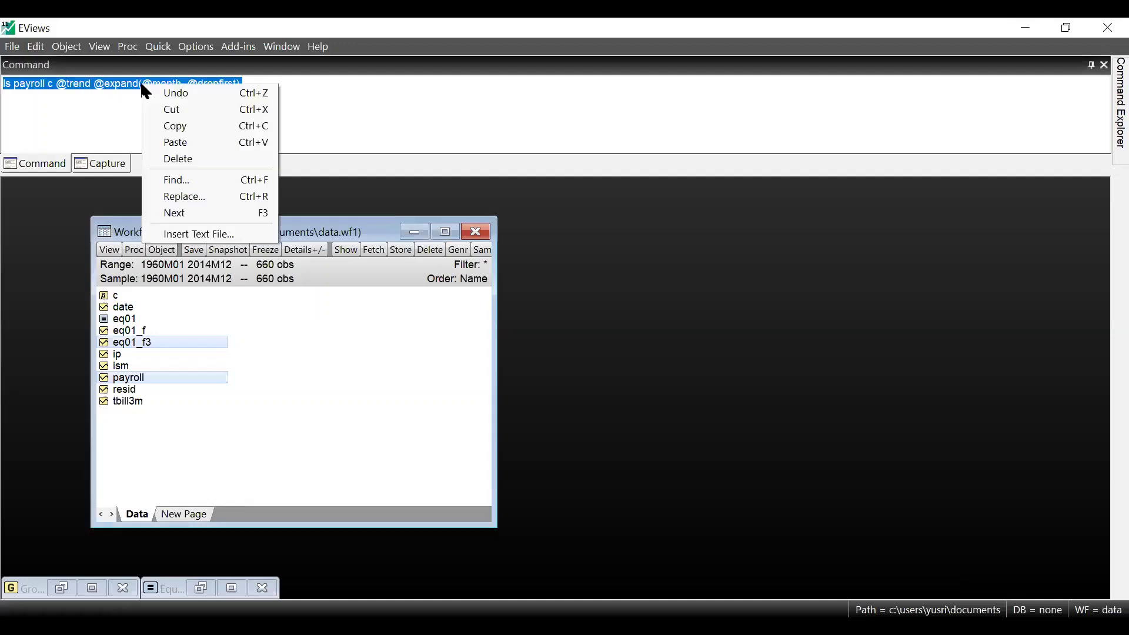
{"action": "left_click", "coordinate": [200, 141]}
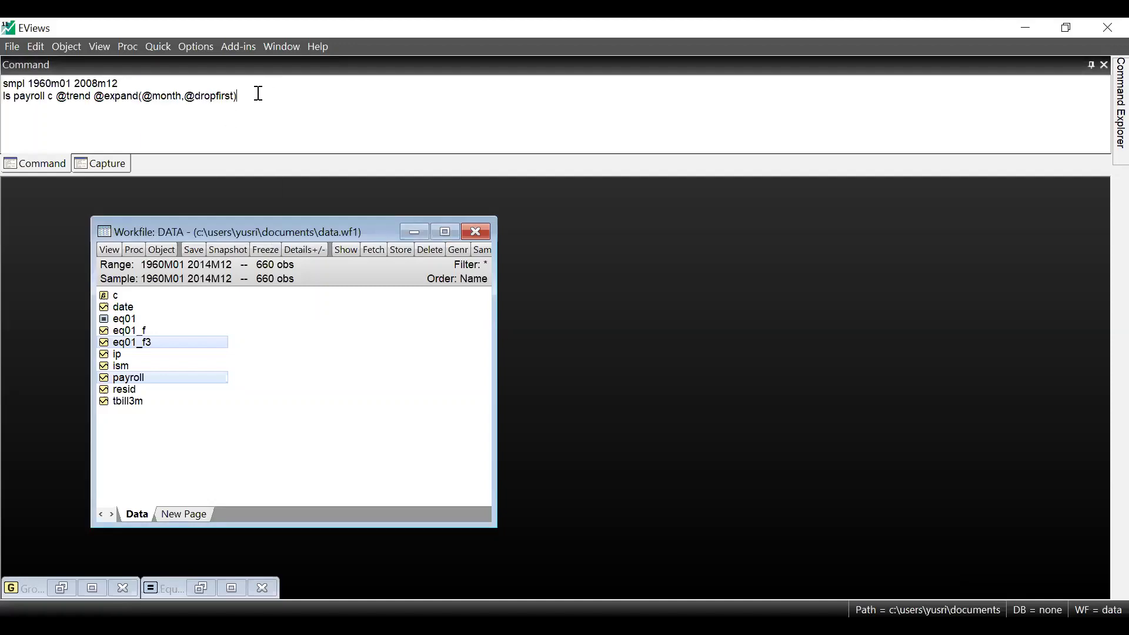
Run the ls payroll command line and name the estimated equation eq02.
{"action": "key", "text": "Return"}
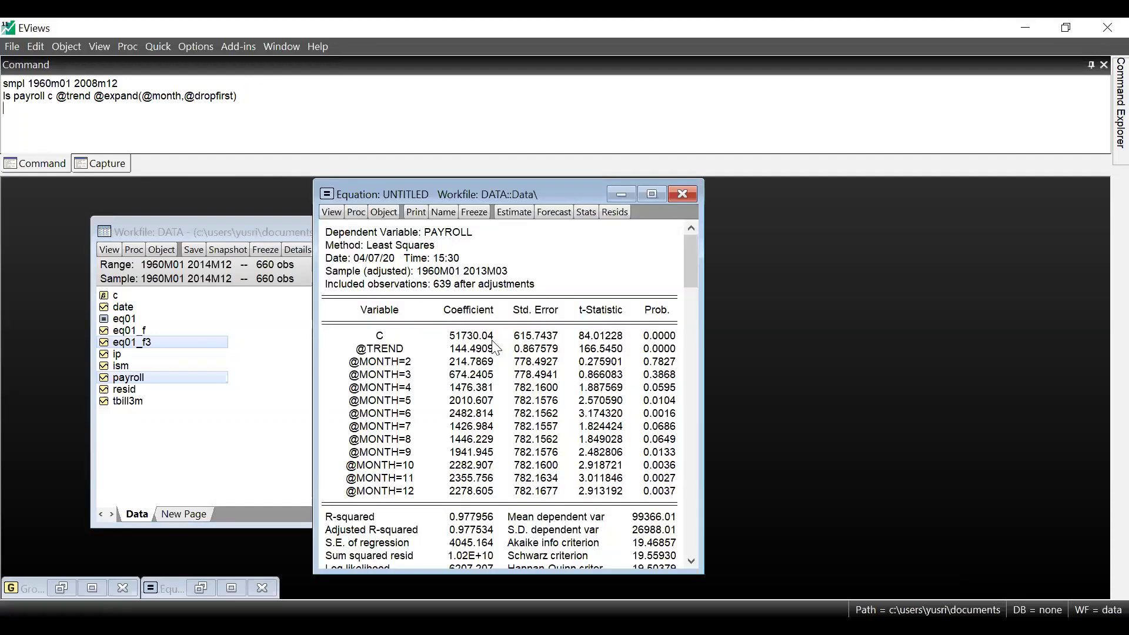
{"action": "left_click", "coordinate": [443, 213]}
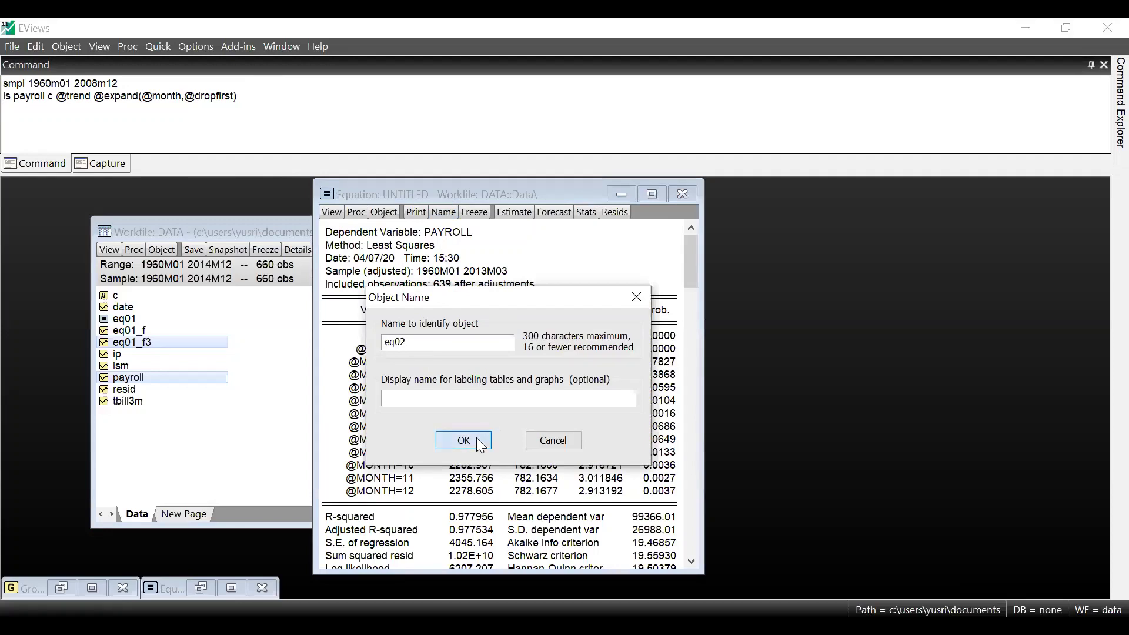
{"action": "left_click", "coordinate": [477, 440]}
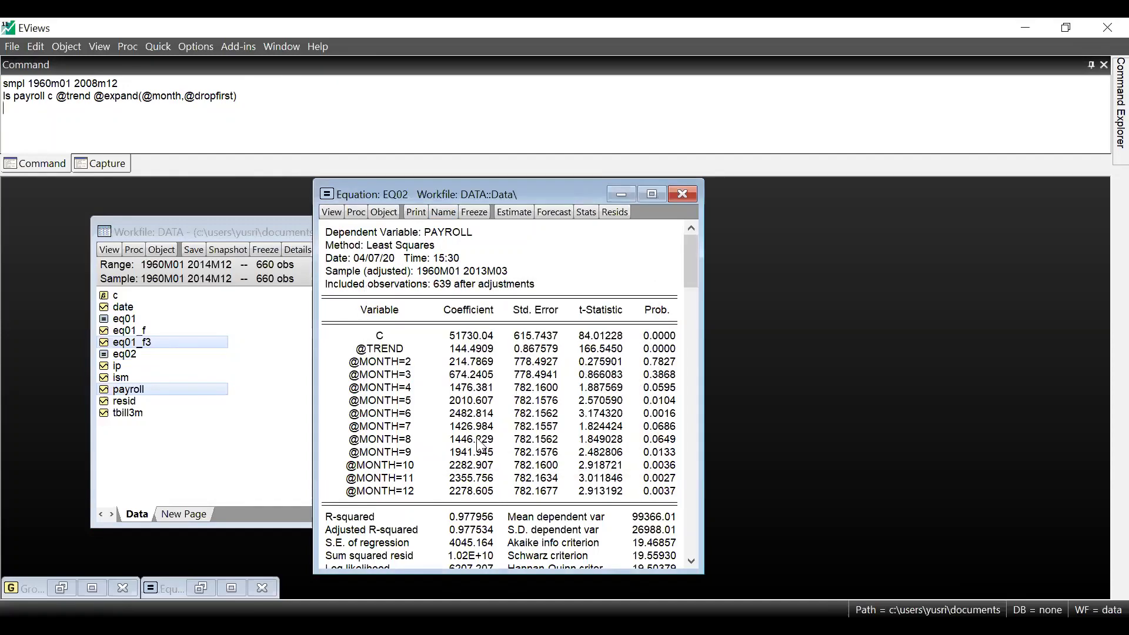
Start a forecast from eq02 and name the forecast series eq02_f.
{"action": "left_click", "coordinate": [547, 213]}
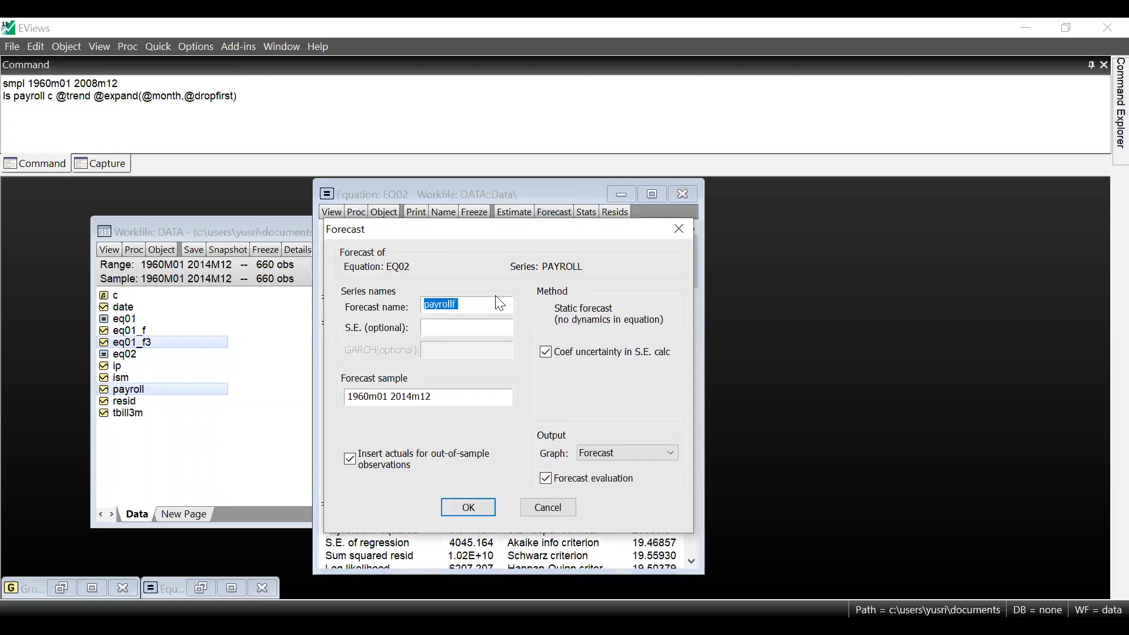
{"action": "type", "text": "eq0"}
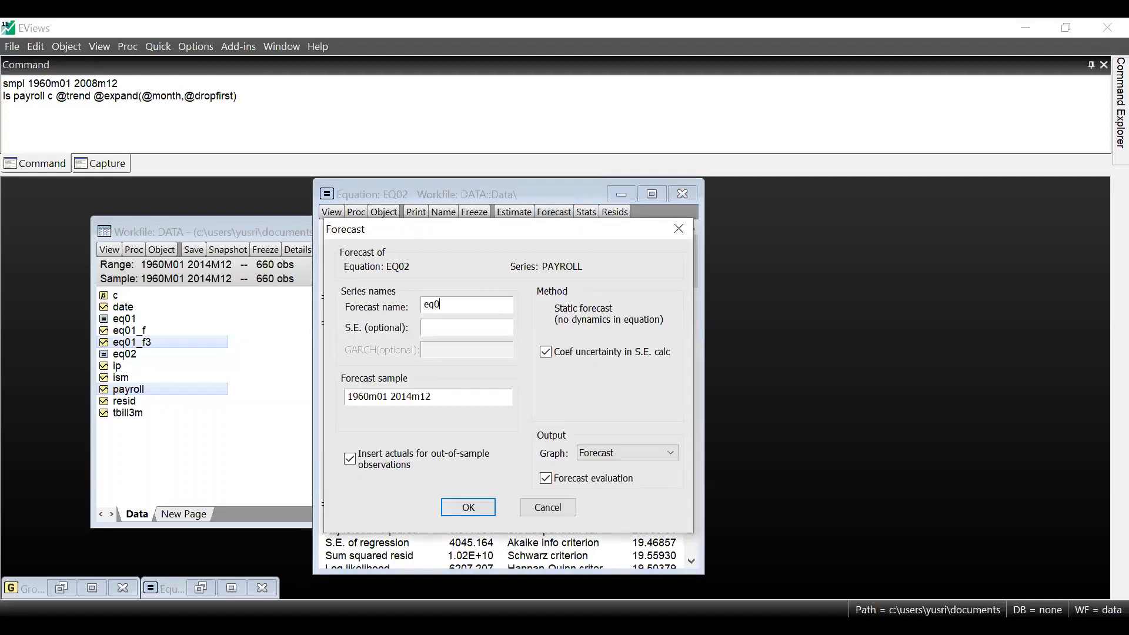
{"action": "type", "text": "2_f"}
Set the forecast sample to 2009m01 2014m12, keep Insert actuals for out-of-sample observations enabled, and run the eq02 forecast.
{"action": "double_click", "coordinate": [365, 397]}
{"action": "left_click", "coordinate": [371, 401]}
{"action": "key", "text": "BackSpace"}
{"action": "key", "text": "BackSpace"}
{"action": "key", "text": "BackSpace"}
{"action": "key", "text": "BackSpace"}
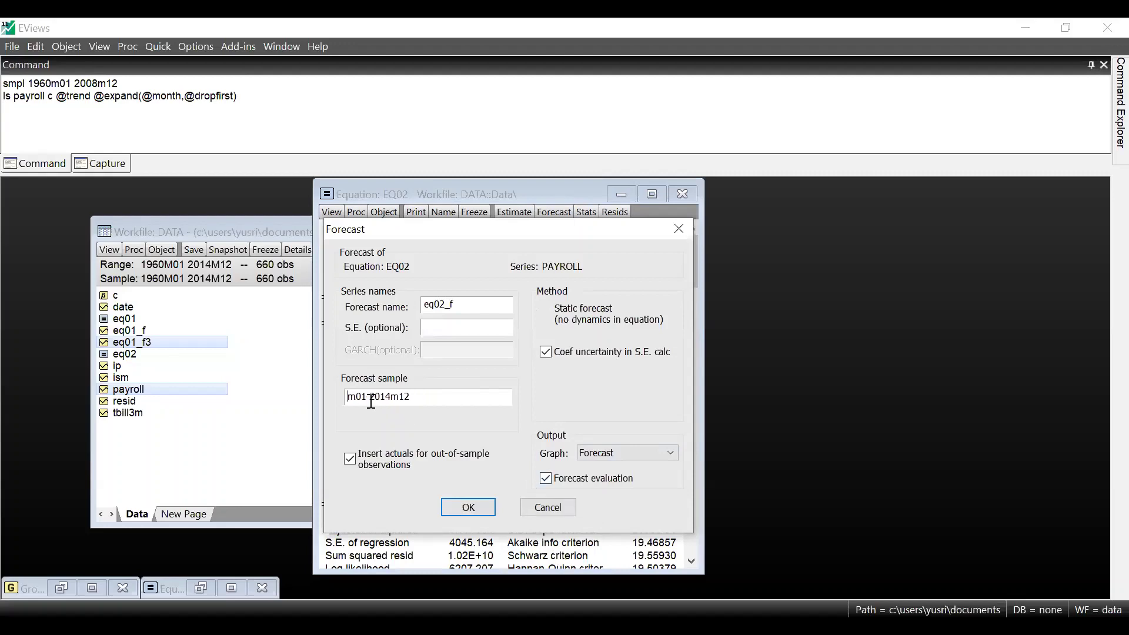
{"action": "type", "text": "2009"}
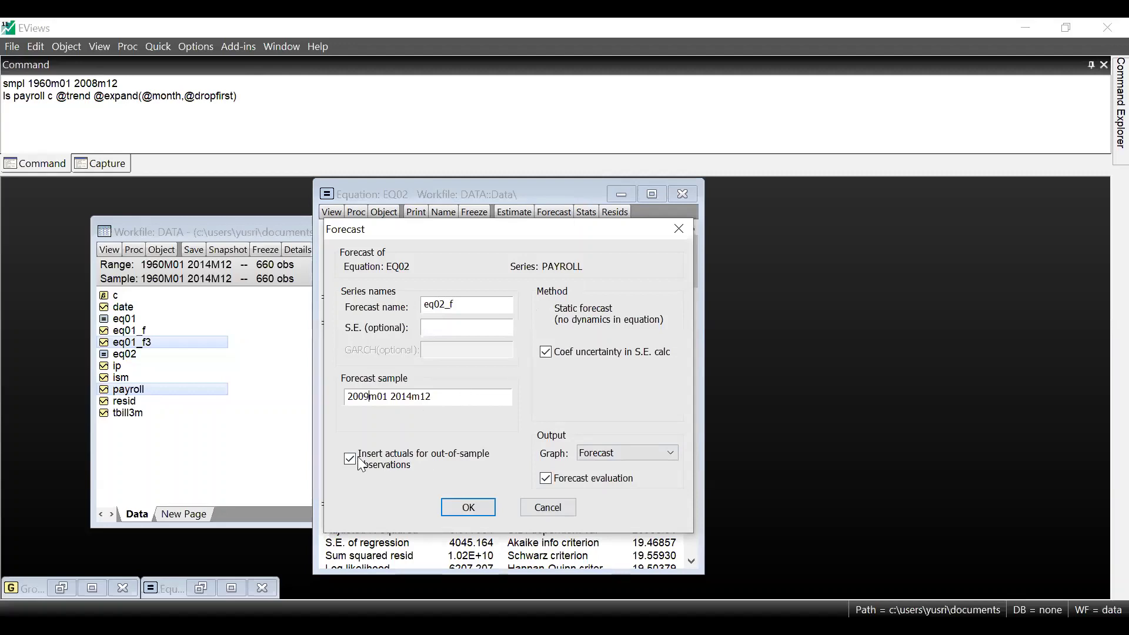
{"action": "left_click", "coordinate": [458, 506]}
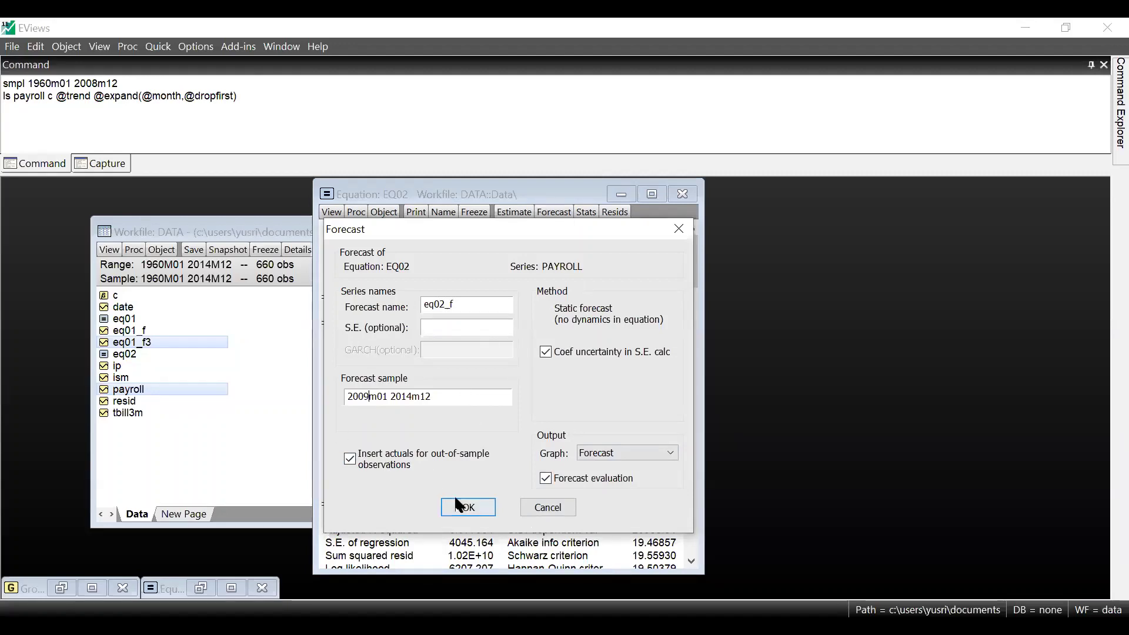
{"action": "mouse_move", "coordinate": [469, 353]}
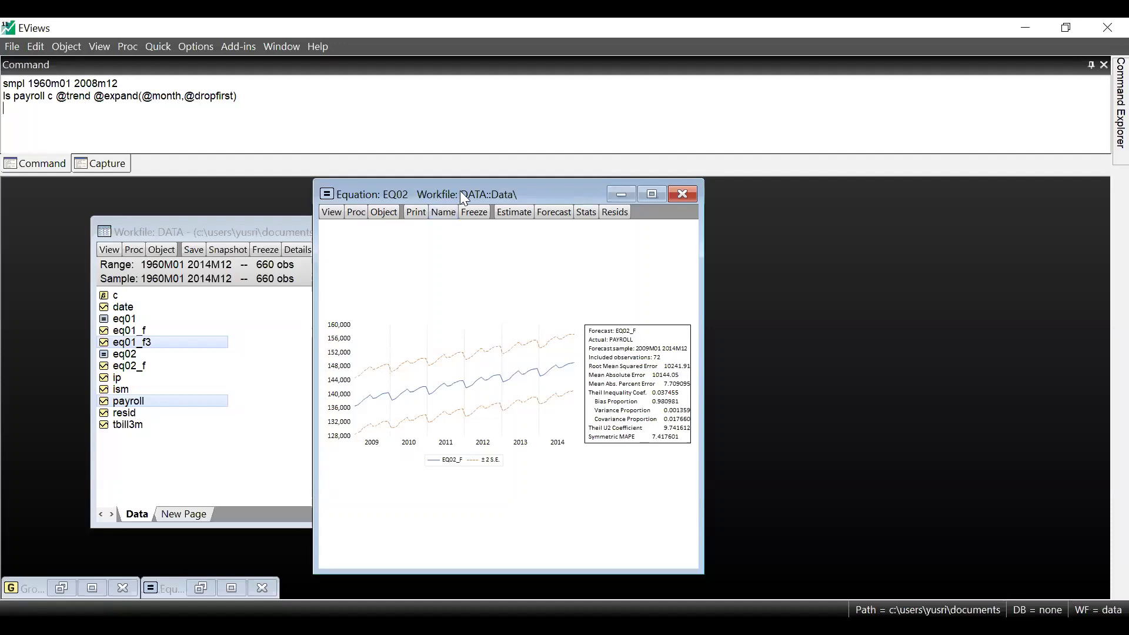
Open the payroll and eq02_f series together as a group from the workfile.
{"action": "left_click_drag", "start_coordinate": [460, 191], "coordinate": [541, 196]}
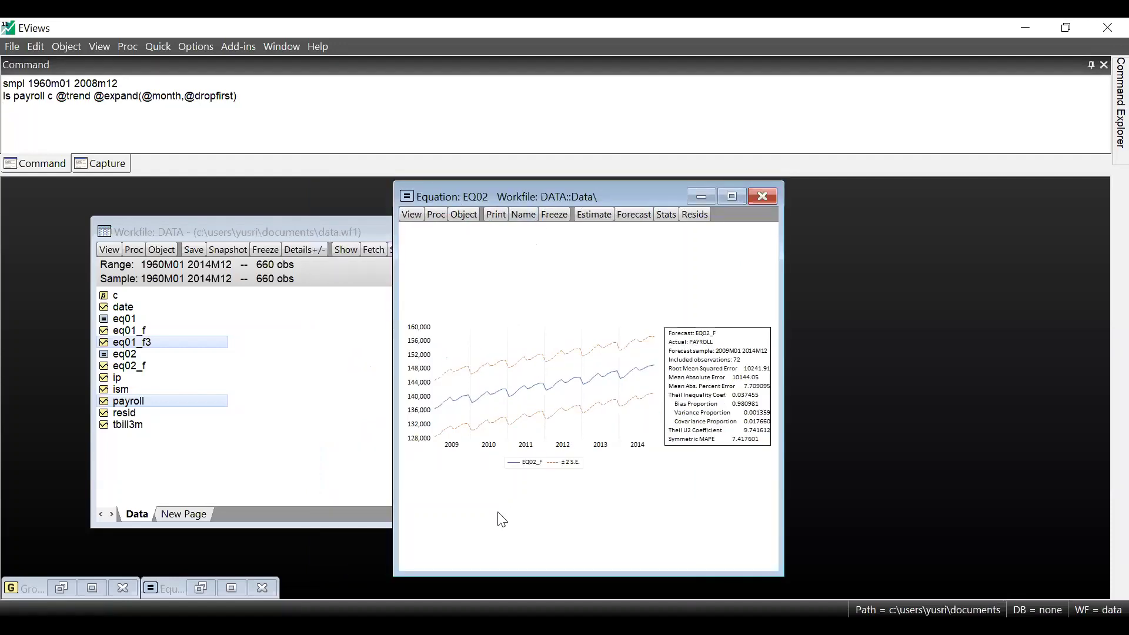
{"action": "left_click", "coordinate": [152, 401]}
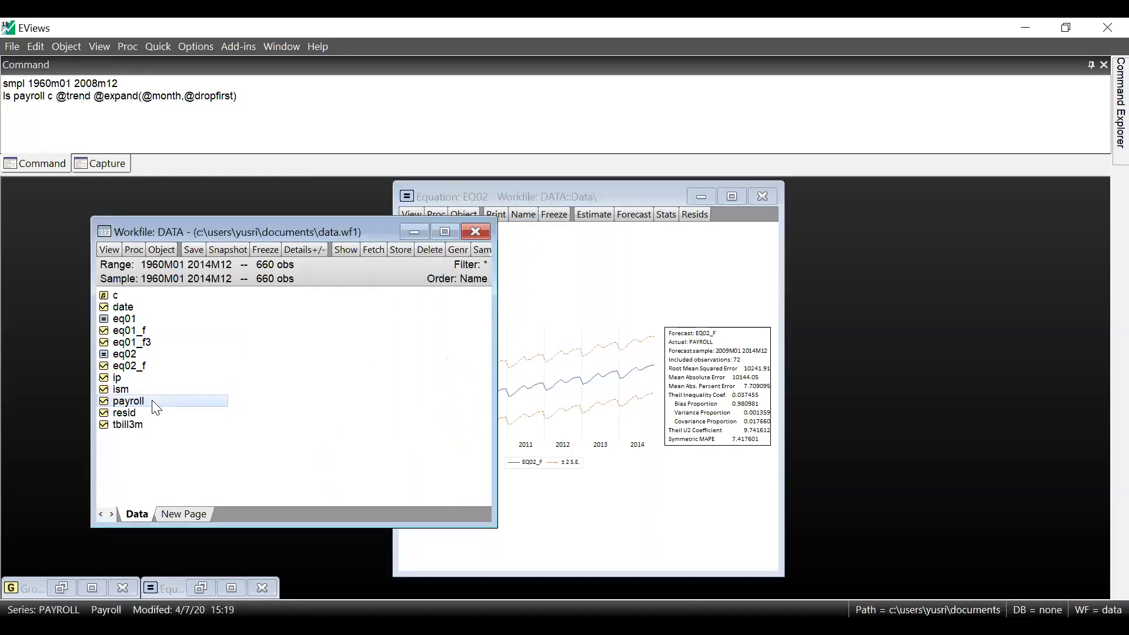
{"action": "left_click", "coordinate": [147, 366], "text": "ctrl"}
{"action": "right_click", "coordinate": [147, 366]}
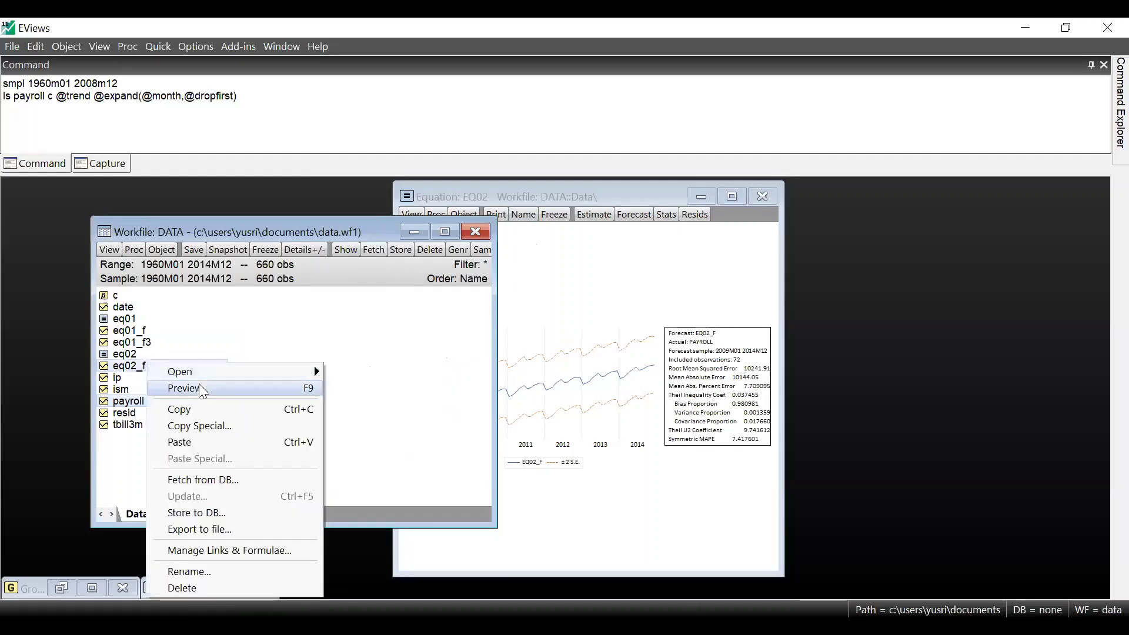
{"action": "mouse_move", "coordinate": [217, 374]}
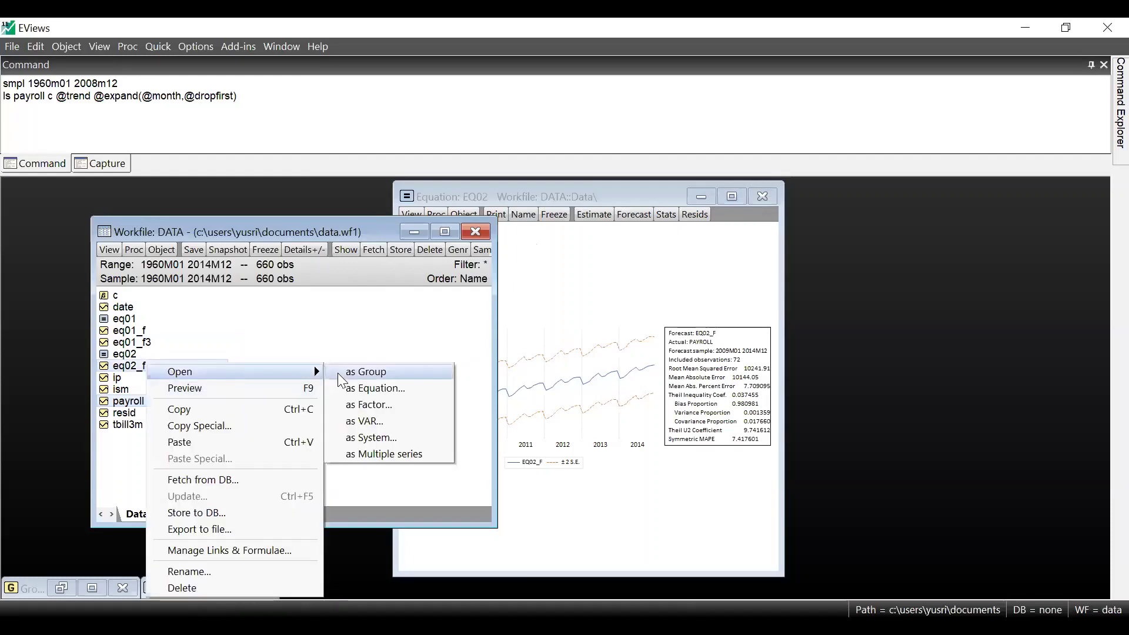
{"action": "left_click", "coordinate": [338, 373]}
{"action": "left_click", "coordinate": [522, 357]}
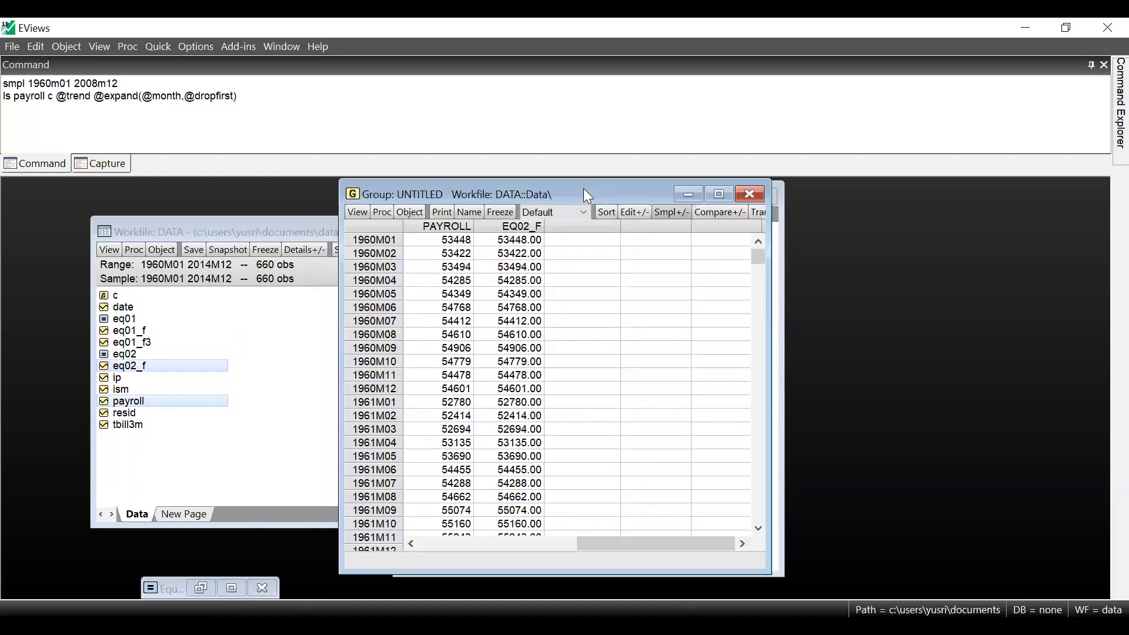
Plot the payroll and eq02_f group as a basic Line & Symbol graph of raw data in a single graph.
{"action": "left_click", "coordinate": [555, 217]}
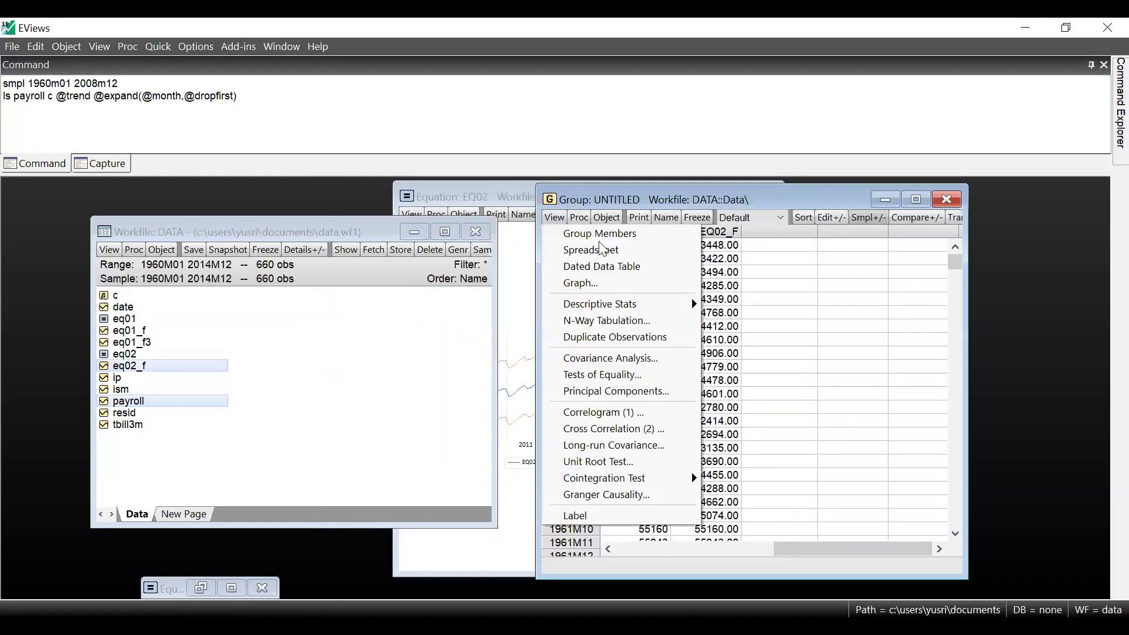
{"action": "left_click", "coordinate": [598, 290]}
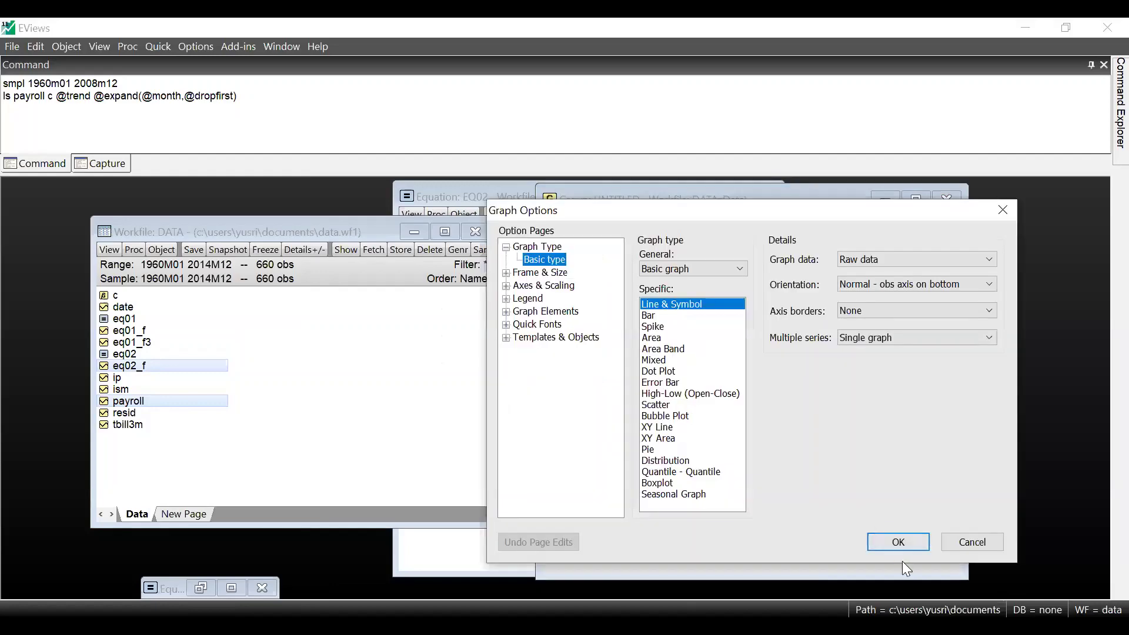
{"action": "left_click", "coordinate": [903, 545]}
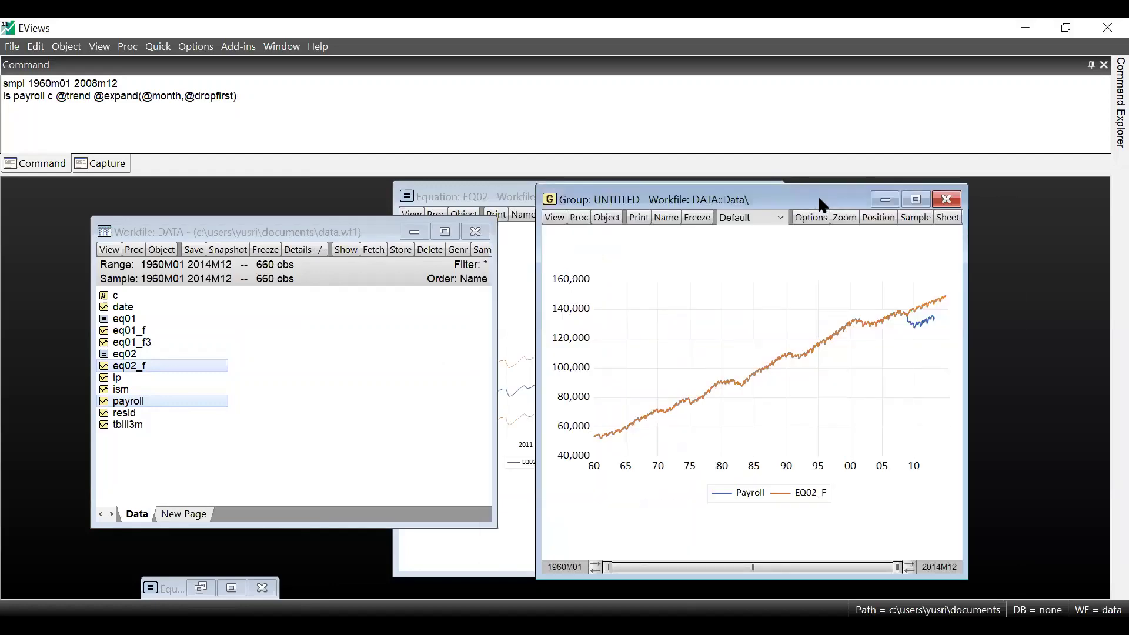
Place the group graph beside the EQ02 forecast window and narrow the graph's range to start at 2008M12.
{"action": "left_click_drag", "start_coordinate": [823, 205], "coordinate": [952, 200]}
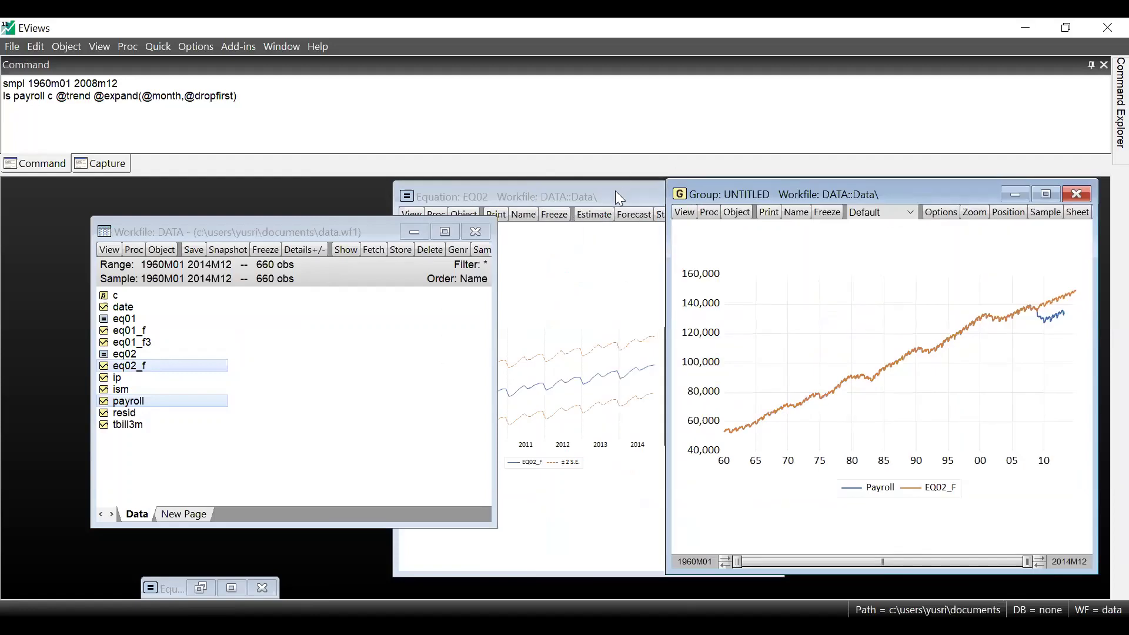
{"action": "left_click_drag", "start_coordinate": [613, 200], "coordinate": [452, 196]}
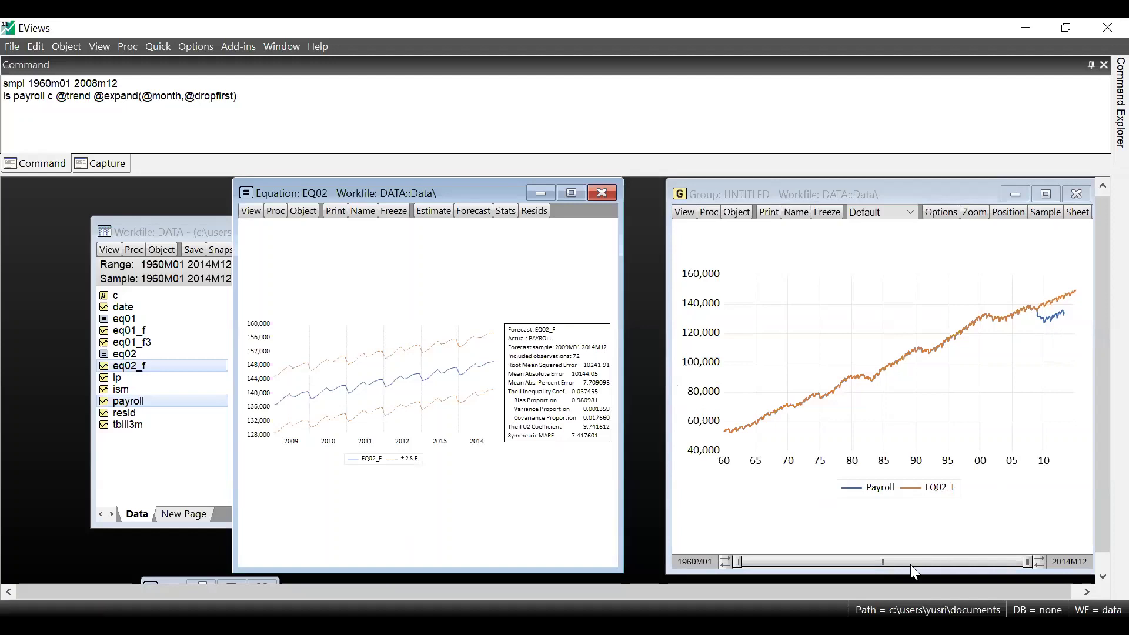
{"action": "left_click_drag", "start_coordinate": [740, 562], "coordinate": [987, 566]}
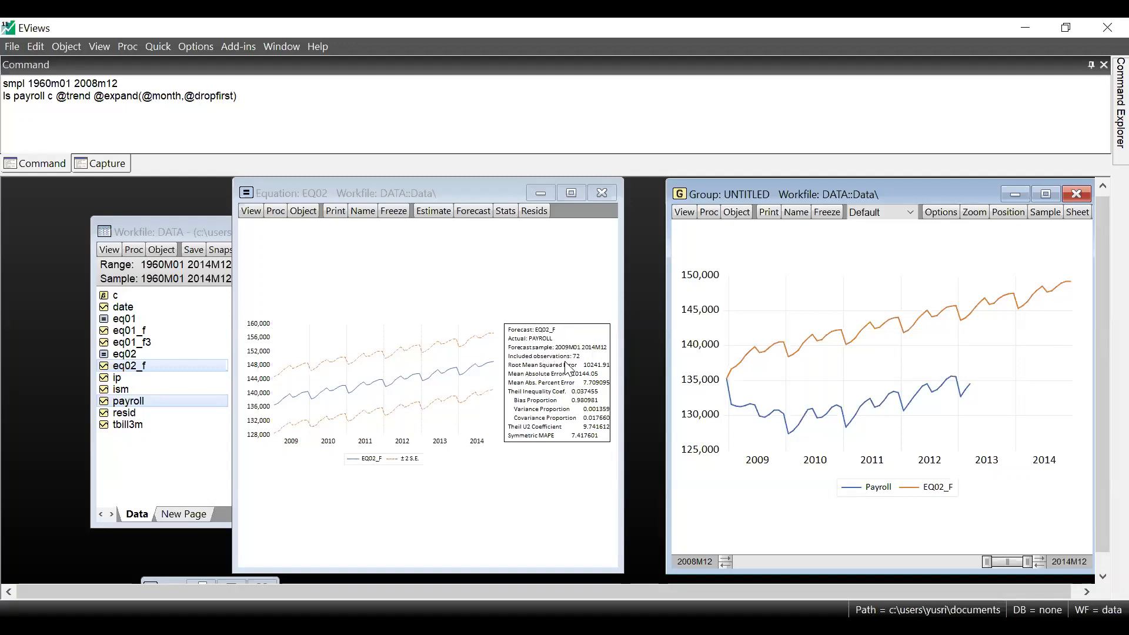
Widen the EQ02 forecast window to examine its evaluation statistics and forecast bands, and minimize both the equation and group windows.
{"action": "left_click_drag", "start_coordinate": [620, 369], "coordinate": [718, 374]}
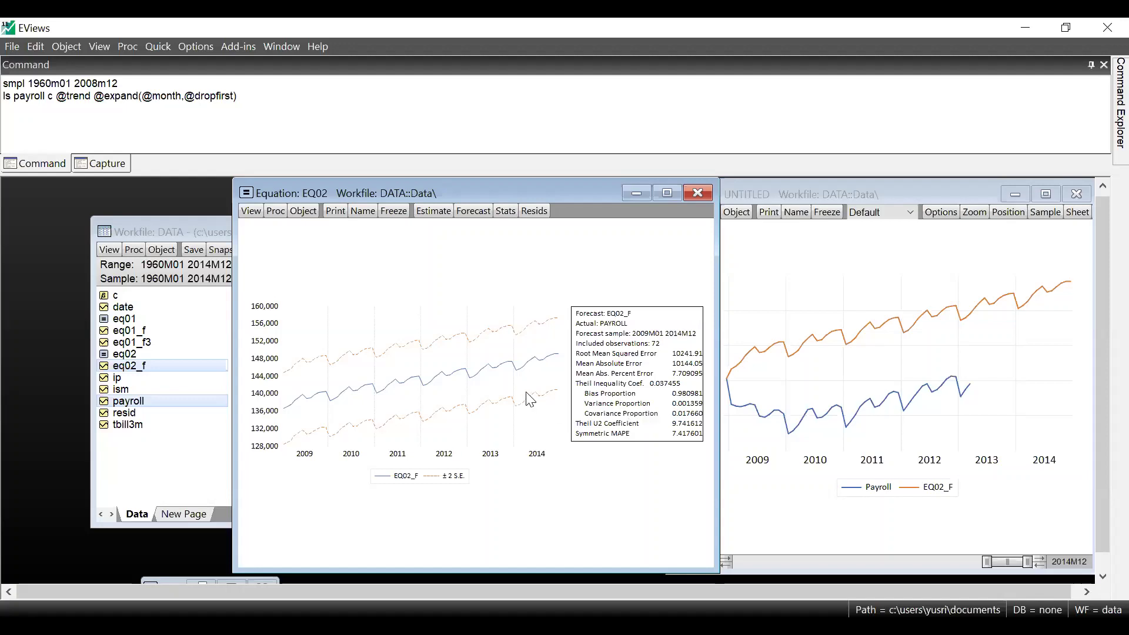
{"action": "mouse_move", "coordinate": [528, 394]}
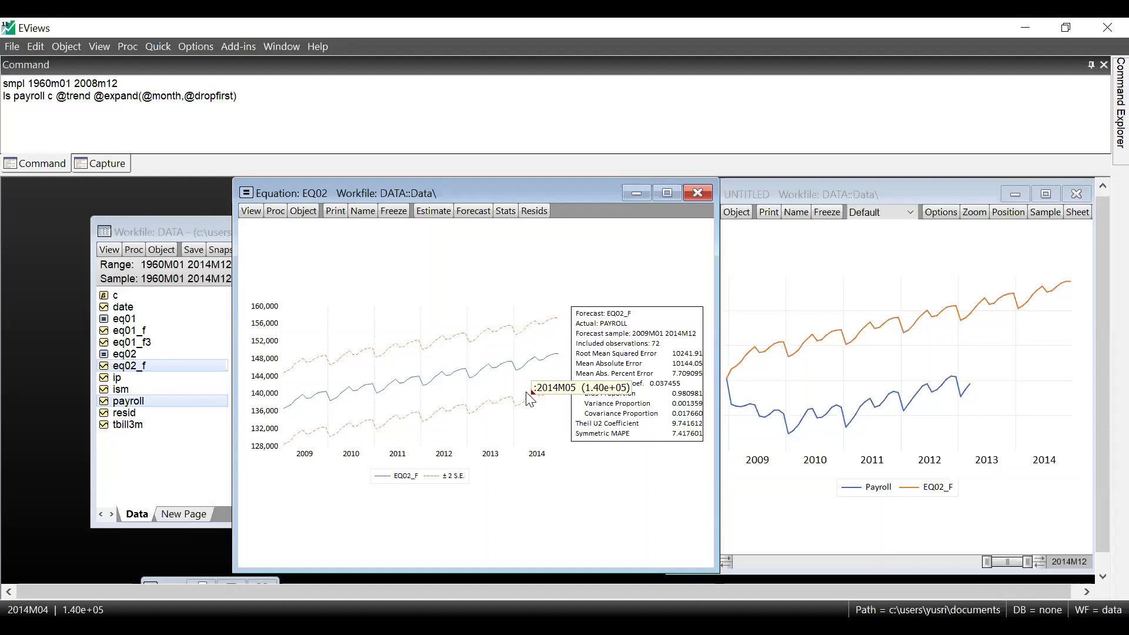
{"action": "left_click", "coordinate": [634, 193]}
{"action": "left_click", "coordinate": [1014, 195]}
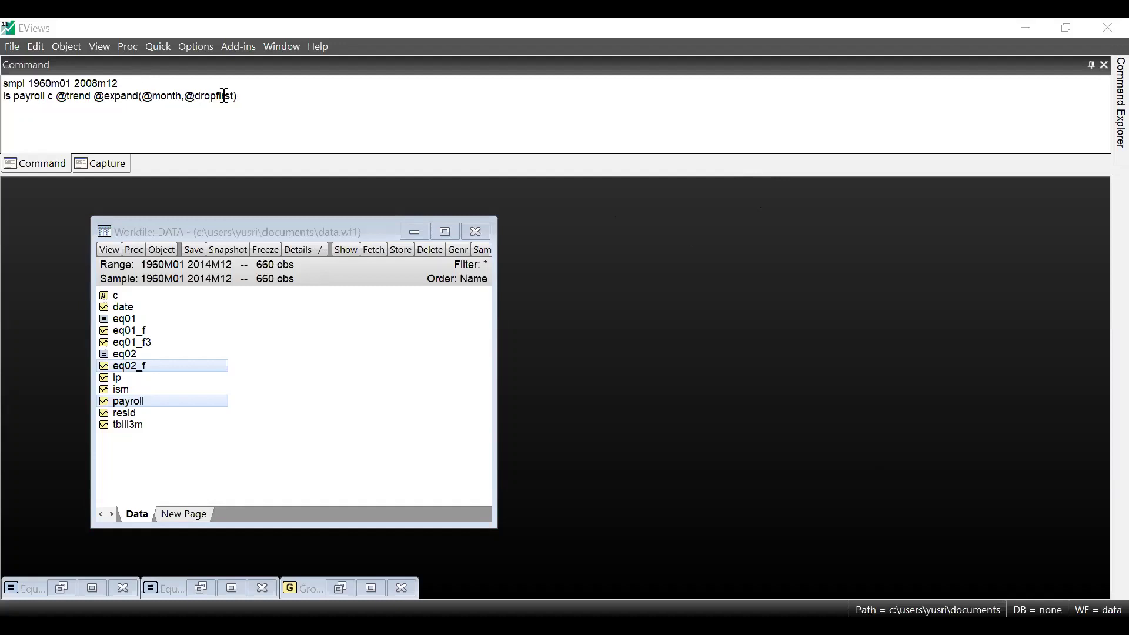
{"action": "left_click_drag", "start_coordinate": [237, 96], "coordinate": [5, 82]}
{"action": "right_click", "coordinate": [4, 82]}
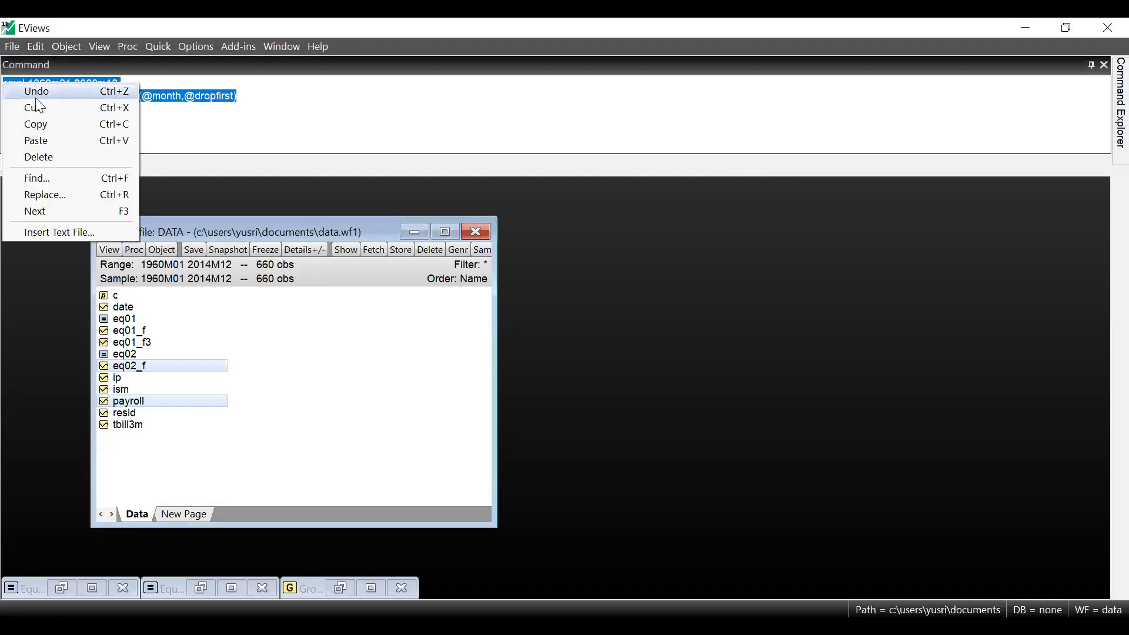
{"action": "left_click", "coordinate": [36, 141]}
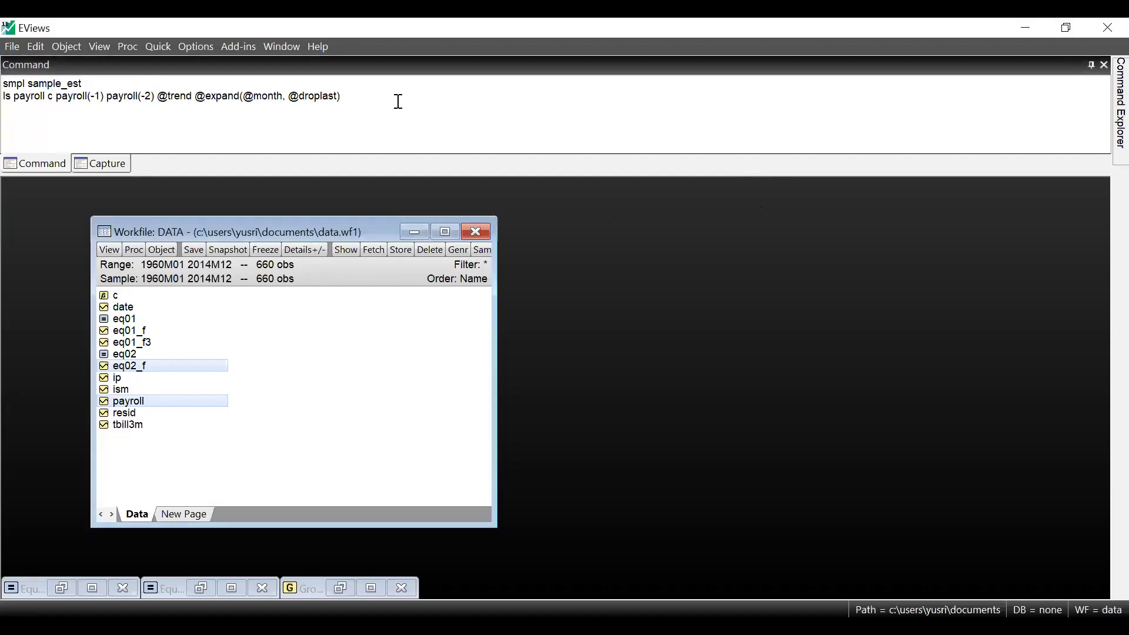
Run the ls command with the two payroll lags and name the estimated equation eq04.
{"action": "key", "text": "Return"}
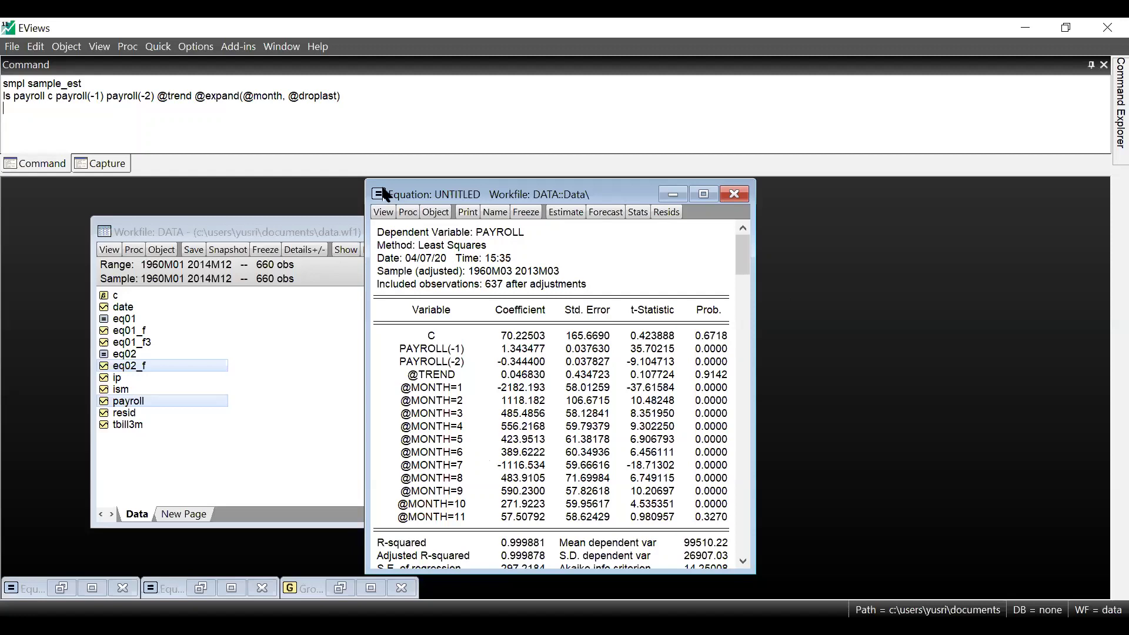
{"action": "left_click", "coordinate": [494, 213]}
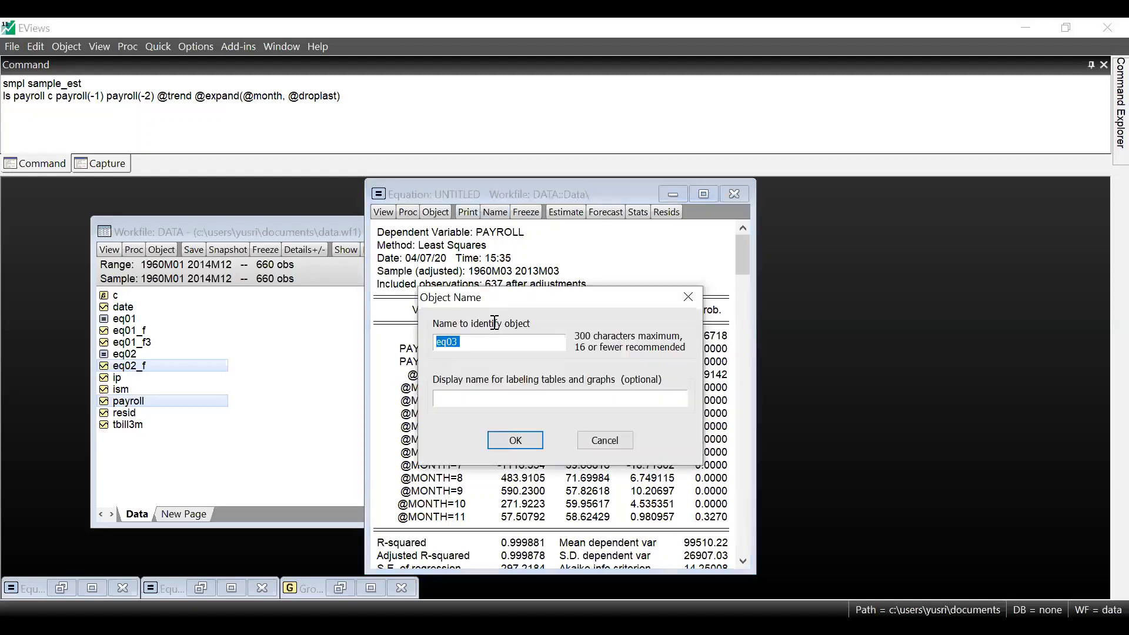
{"action": "type", "text": "eq03"}
{"action": "type", "text": "4"}
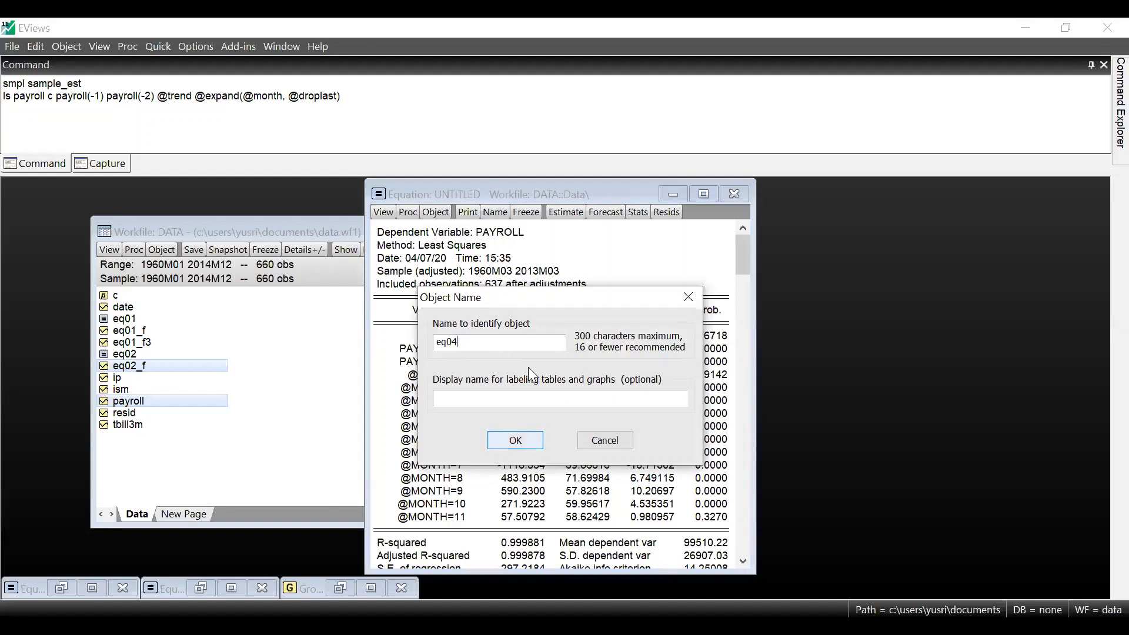
{"action": "key", "text": "Return"}
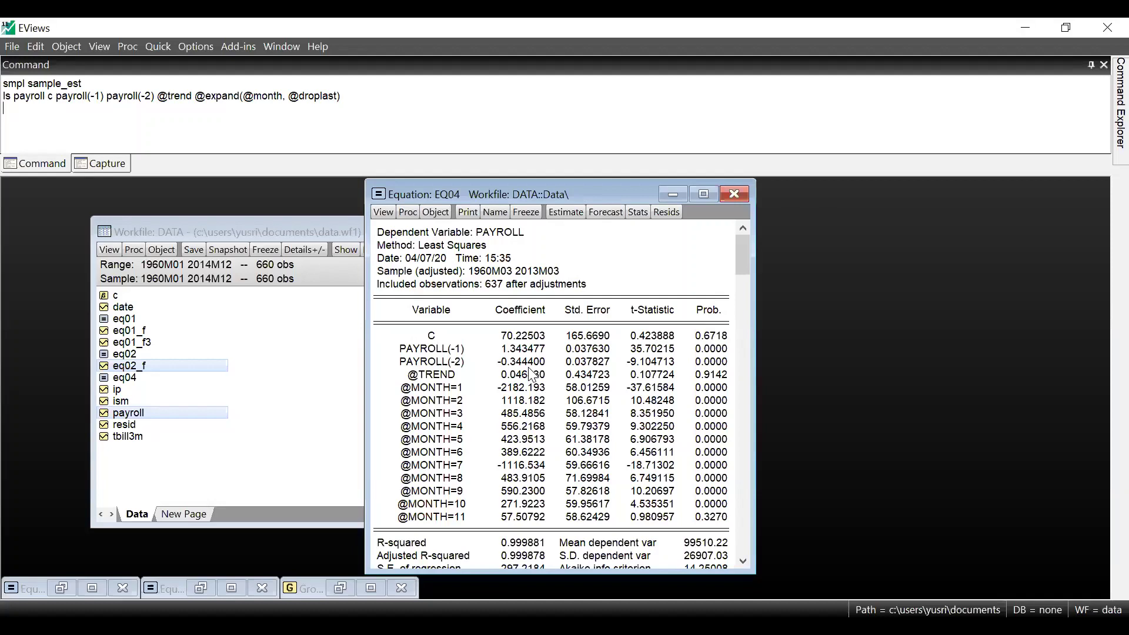
Examine eq04's Actual, Fitted, Residual graph and minimize the equation window.
{"action": "left_click", "coordinate": [383, 214]}
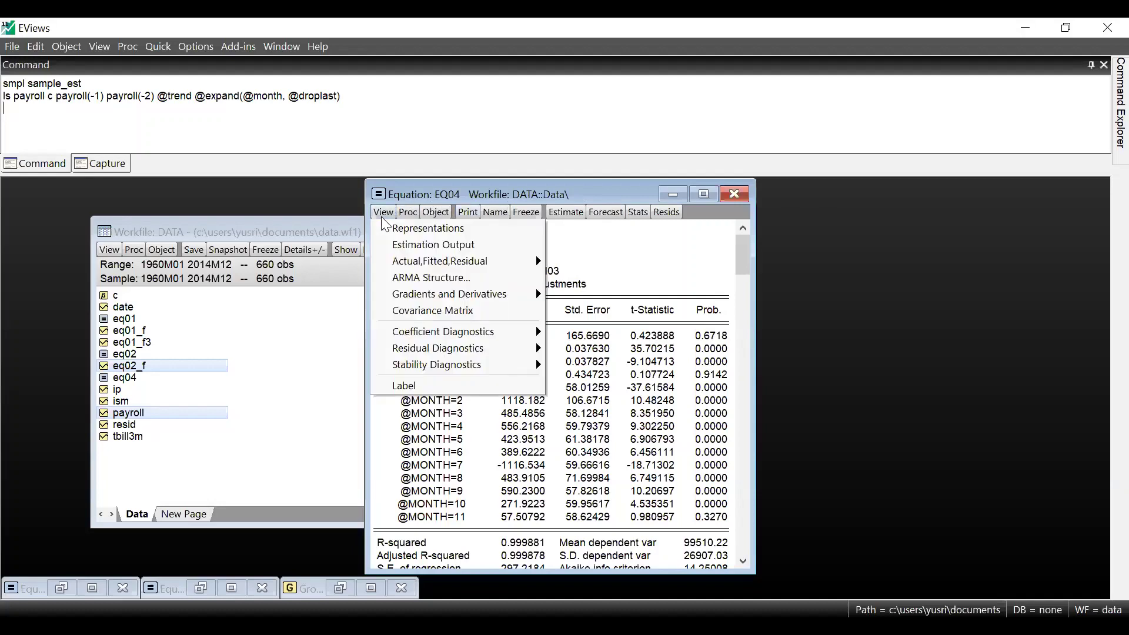
{"action": "mouse_move", "coordinate": [427, 264]}
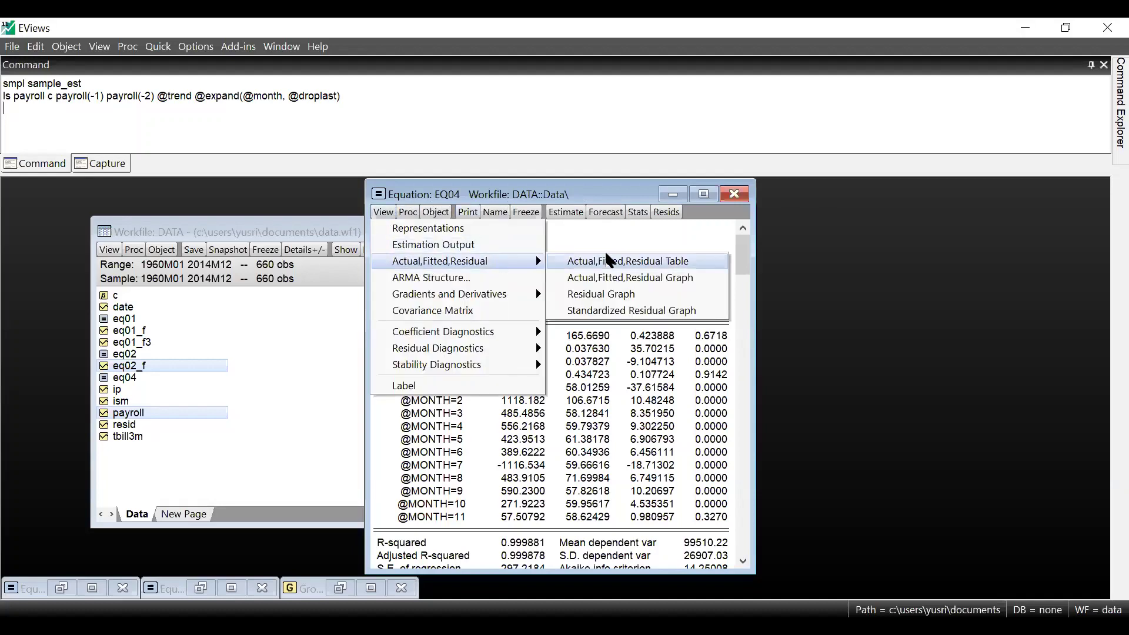
{"action": "left_click", "coordinate": [631, 283]}
{"action": "mouse_move", "coordinate": [670, 419]}
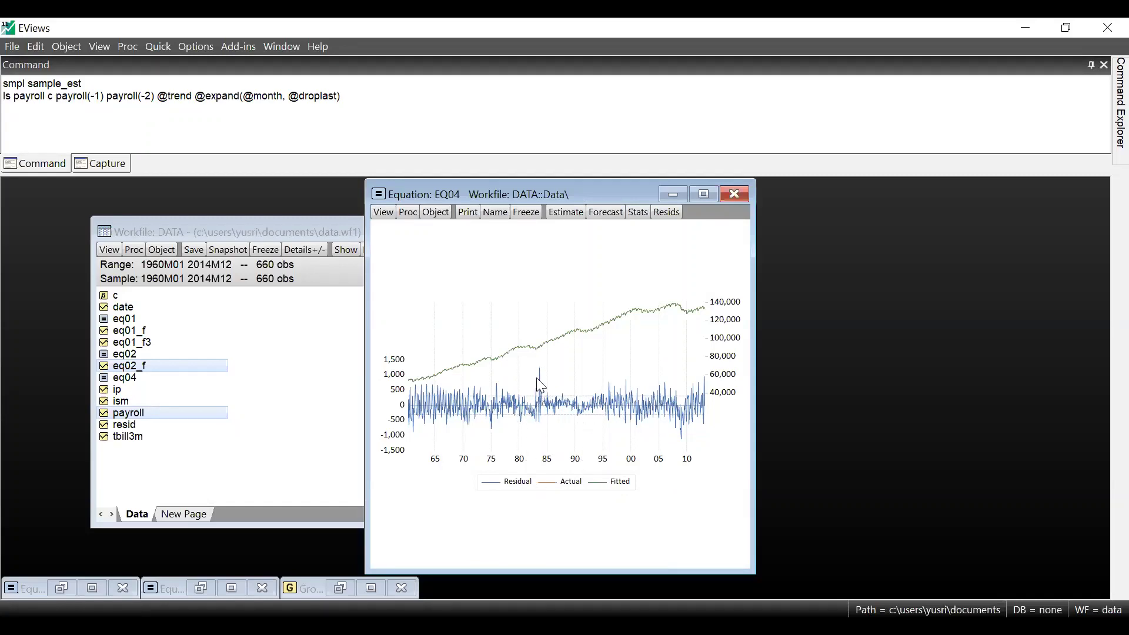
{"action": "mouse_move", "coordinate": [542, 385]}
{"action": "left_click", "coordinate": [672, 194]}
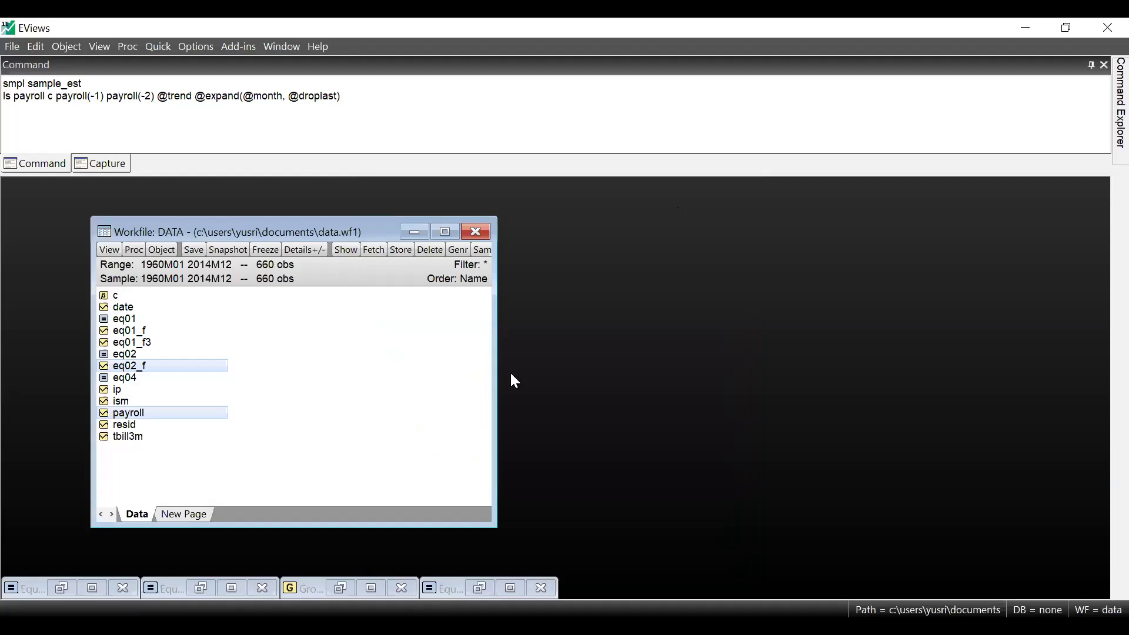
Restore the minimized eq04 equation as a floating window and place it clear of the workfile's object list.
{"action": "left_click", "coordinate": [143, 378]}
{"action": "double_click", "coordinate": [142, 382]}
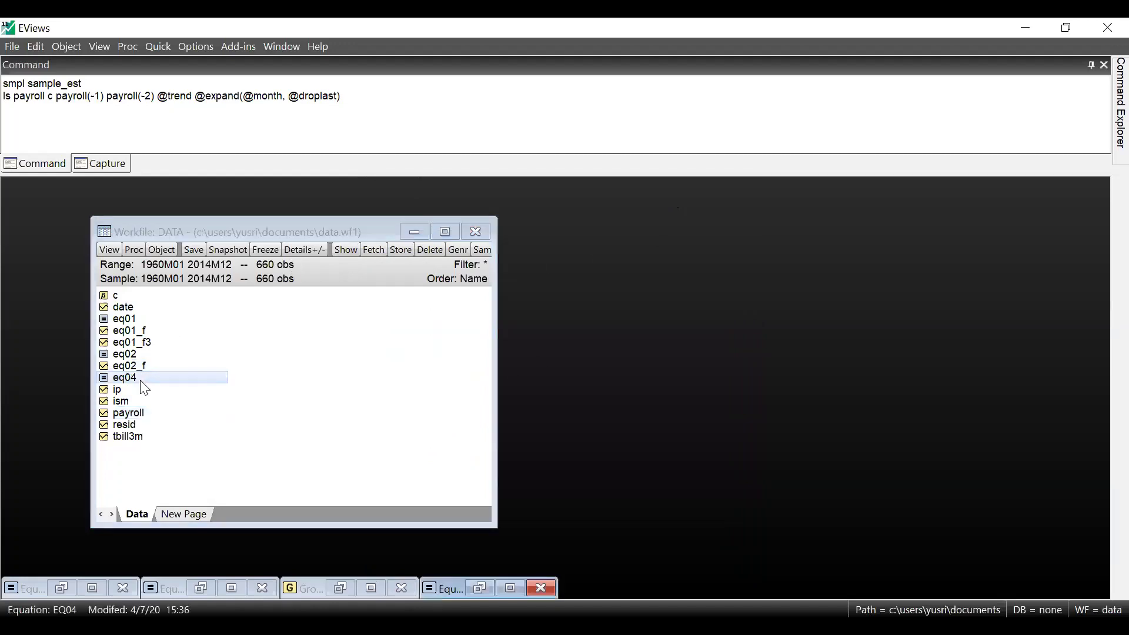
{"action": "left_click", "coordinate": [506, 588]}
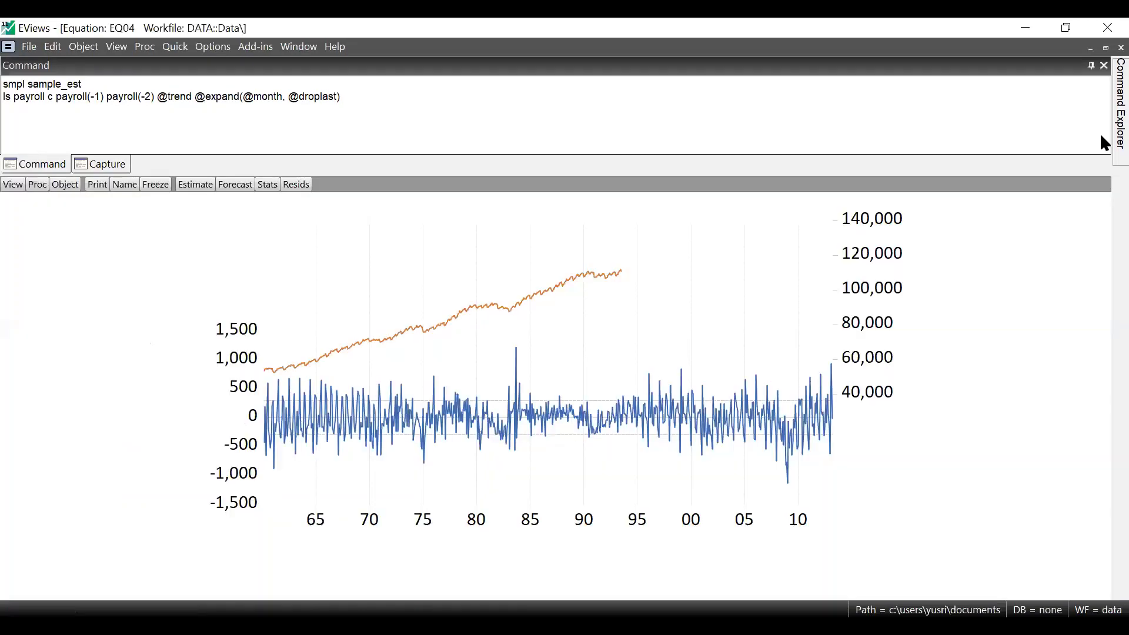
{"action": "left_click", "coordinate": [1106, 49]}
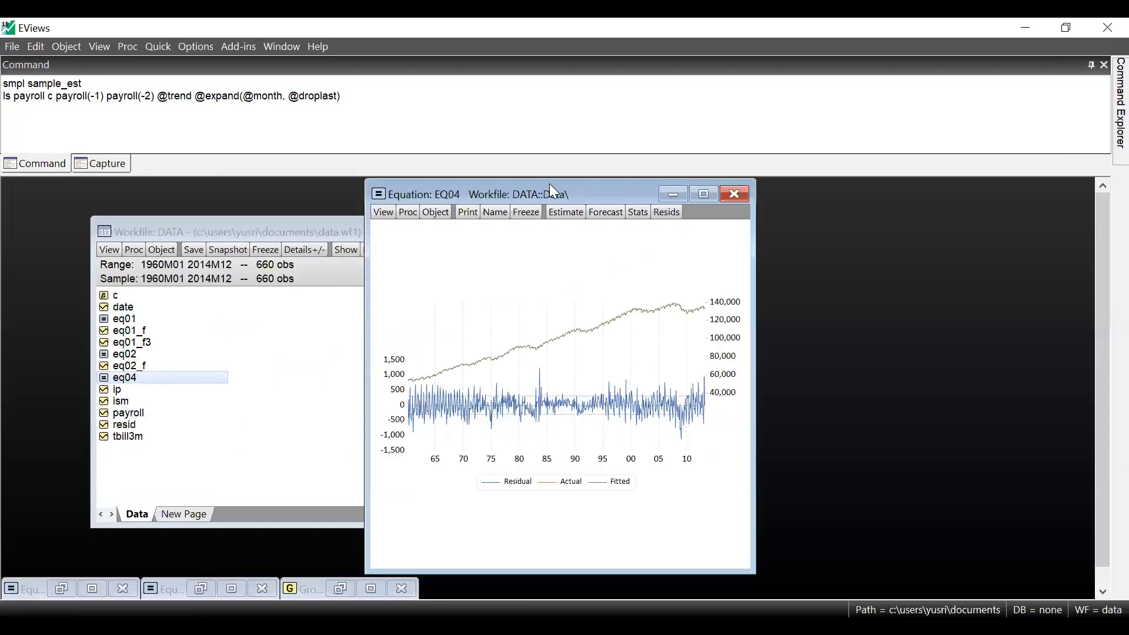
{"action": "left_click_drag", "start_coordinate": [553, 191], "coordinate": [758, 197]}
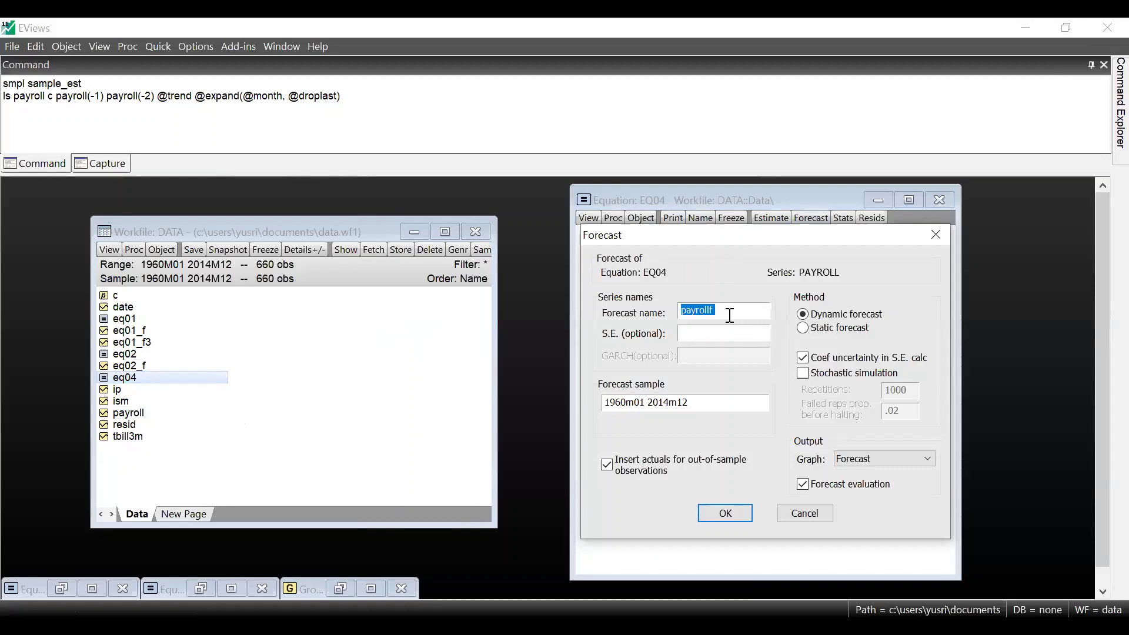
Run a dynamic forecast from eq04 over 2009m01 2014m12, naming the forecast series eq04_dyn and the S.E. series eq04_stdev_dyn.
{"action": "type", "text": "eq04_dyn"}
{"action": "left_click", "coordinate": [708, 333]}
{"action": "type", "text": "eq04_"}
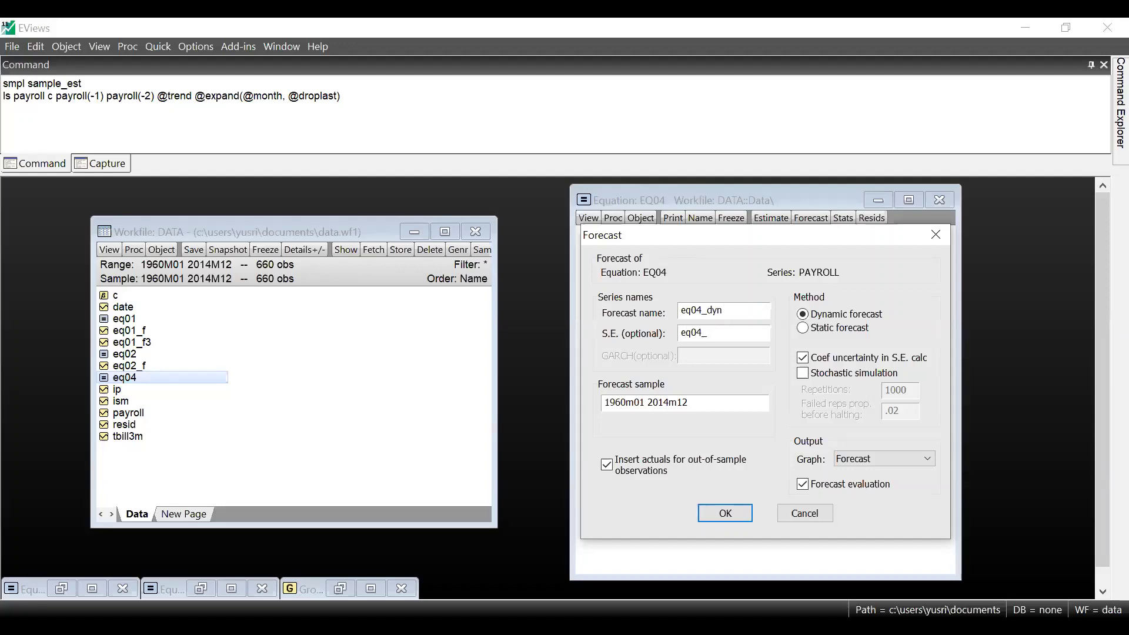
{"action": "type", "text": "stdev_dyn"}
{"action": "left_click_drag", "start_coordinate": [627, 401], "coordinate": [606, 403]}
{"action": "type", "text": "2009"}
{"action": "left_click", "coordinate": [725, 513]}
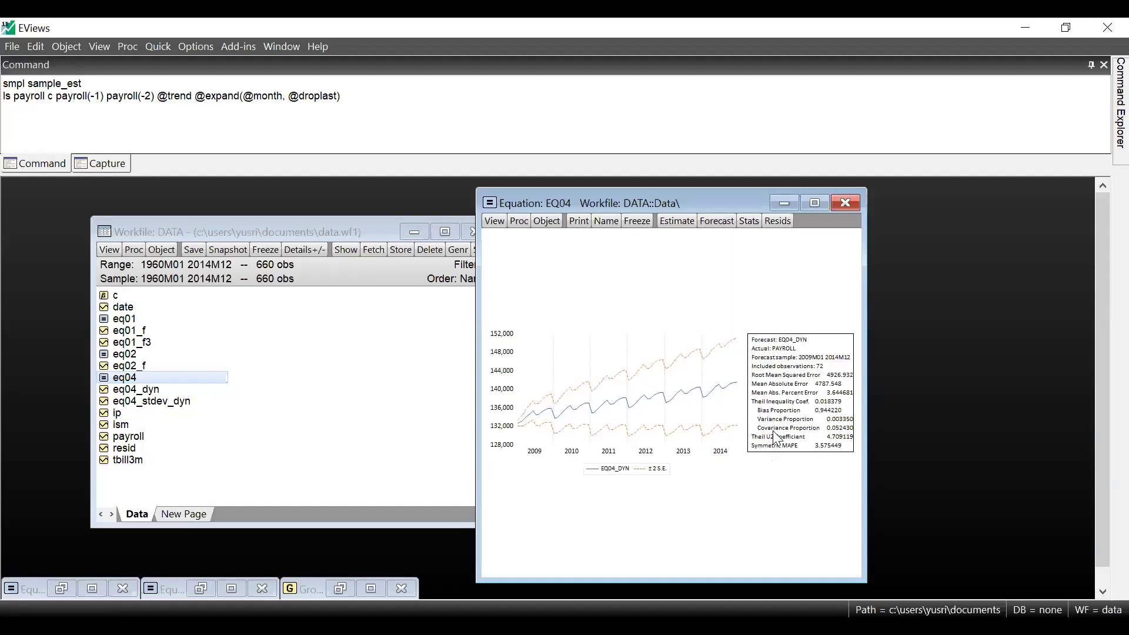
Start another forecast from eq04, naming the forecast series eq04_stat and the S.E. series eq04_stdev_stat.
{"action": "left_click", "coordinate": [719, 224]}
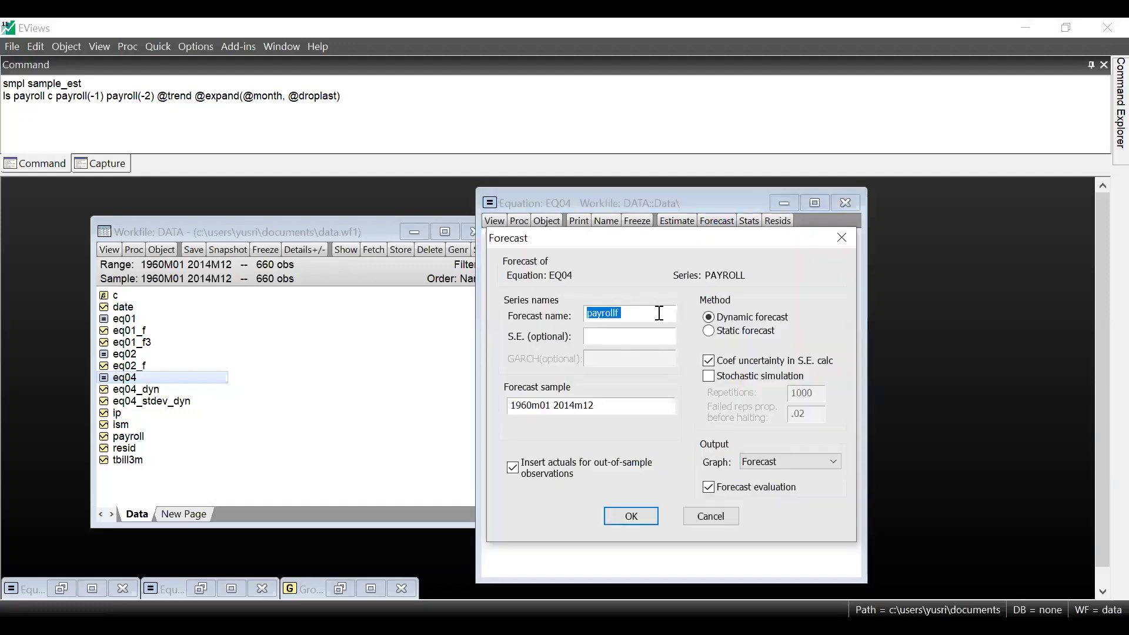
{"action": "type", "text": "eq04_s"}
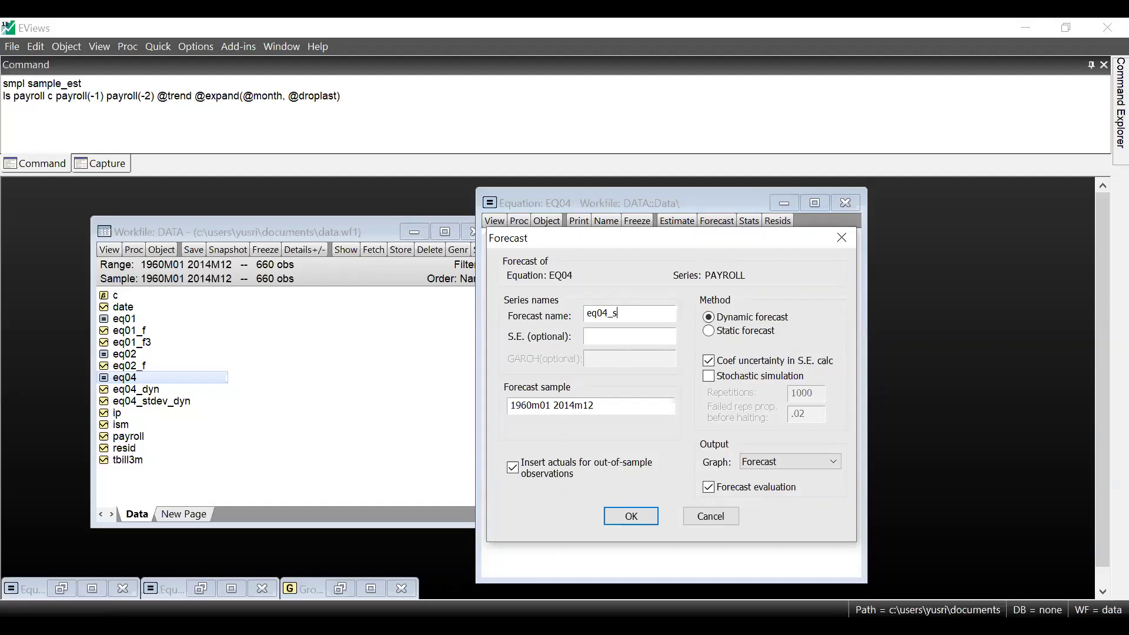
{"action": "type", "text": "tat"}
{"action": "type", "text": "eq04"}
{"action": "type", "text": "_"}
{"action": "type", "text": "stde"}
{"action": "type", "text": "v_stat"}
Choose the Static forecast method, set the forecast sample to 2009m01 2014m12, and run the forecast.
{"action": "left_click", "coordinate": [736, 332]}
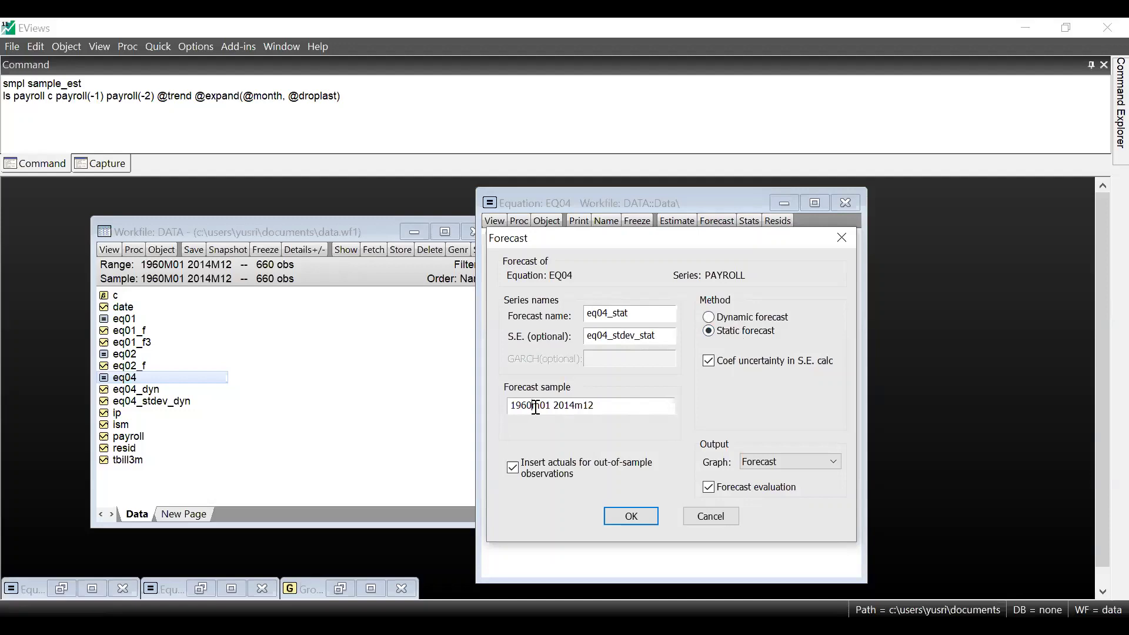
{"action": "left_click_drag", "start_coordinate": [511, 406], "coordinate": [530, 405]}
{"action": "type", "text": "2009"}
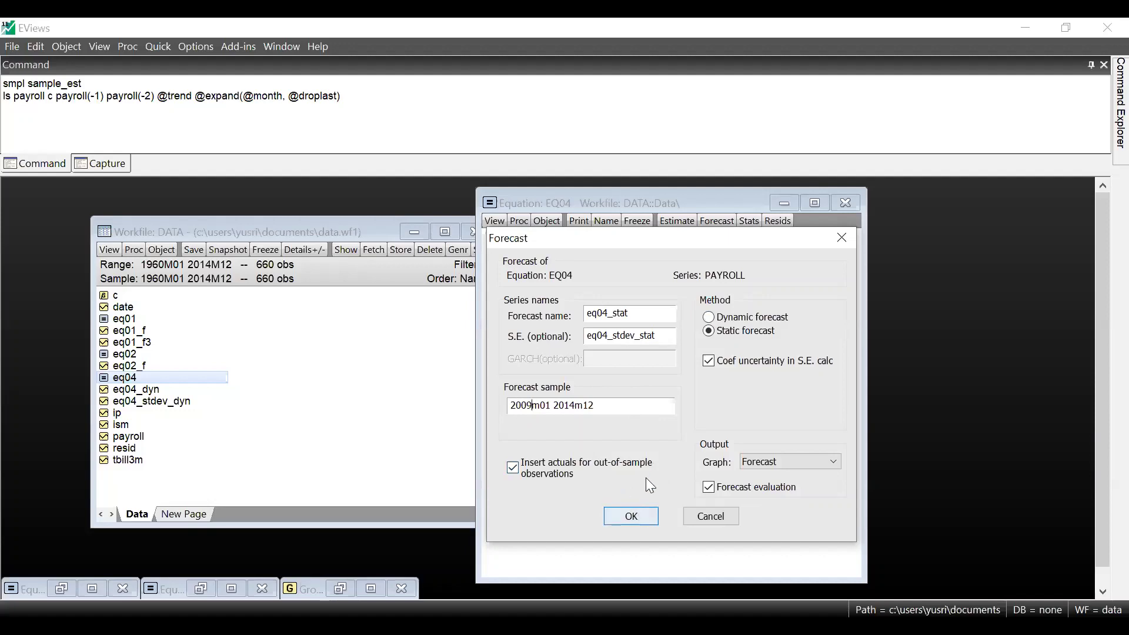
{"action": "left_click", "coordinate": [642, 522]}
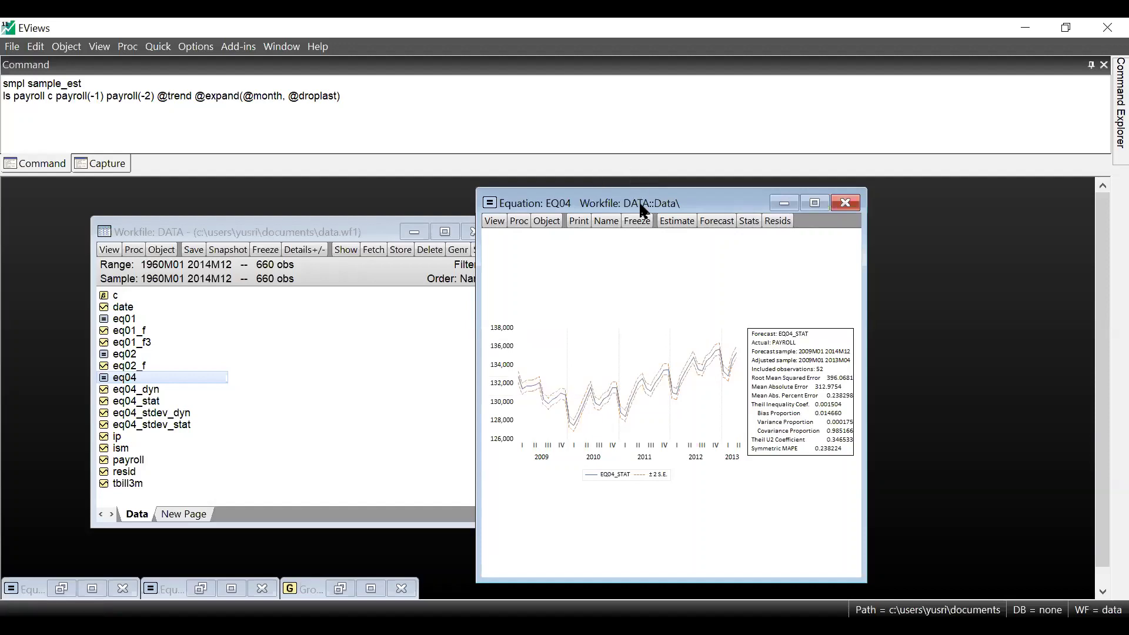
Open payroll, eq04_stat and eq04_dyn together as a group, discarding the previous untitled group.
{"action": "left_click_drag", "start_coordinate": [643, 211], "coordinate": [660, 203]}
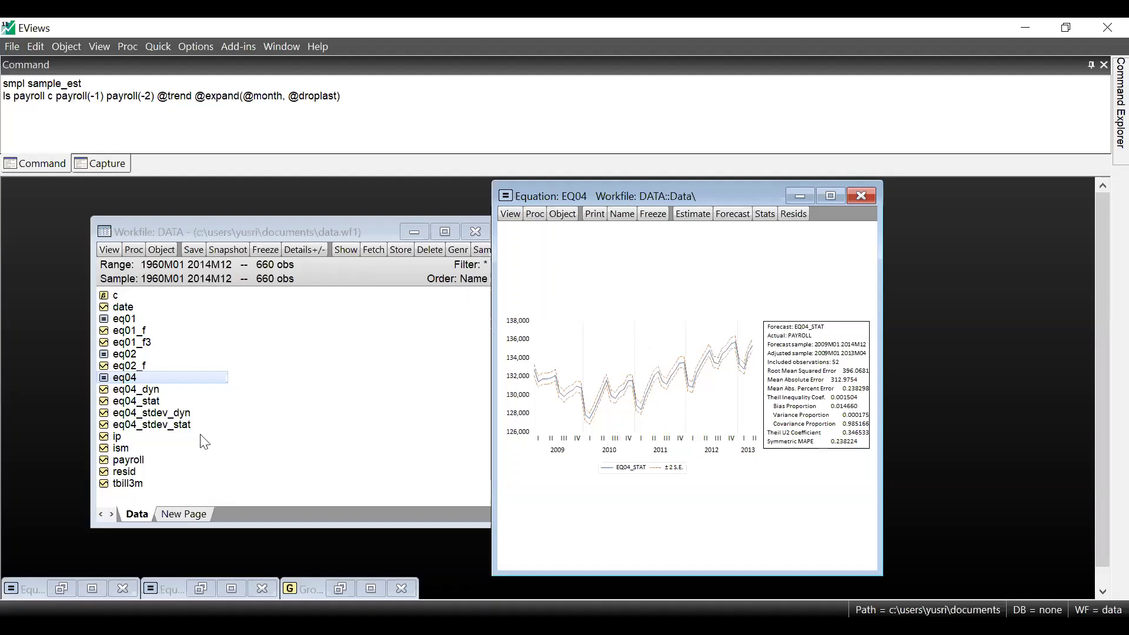
{"action": "left_click", "coordinate": [142, 471]}
{"action": "left_click", "coordinate": [140, 461]}
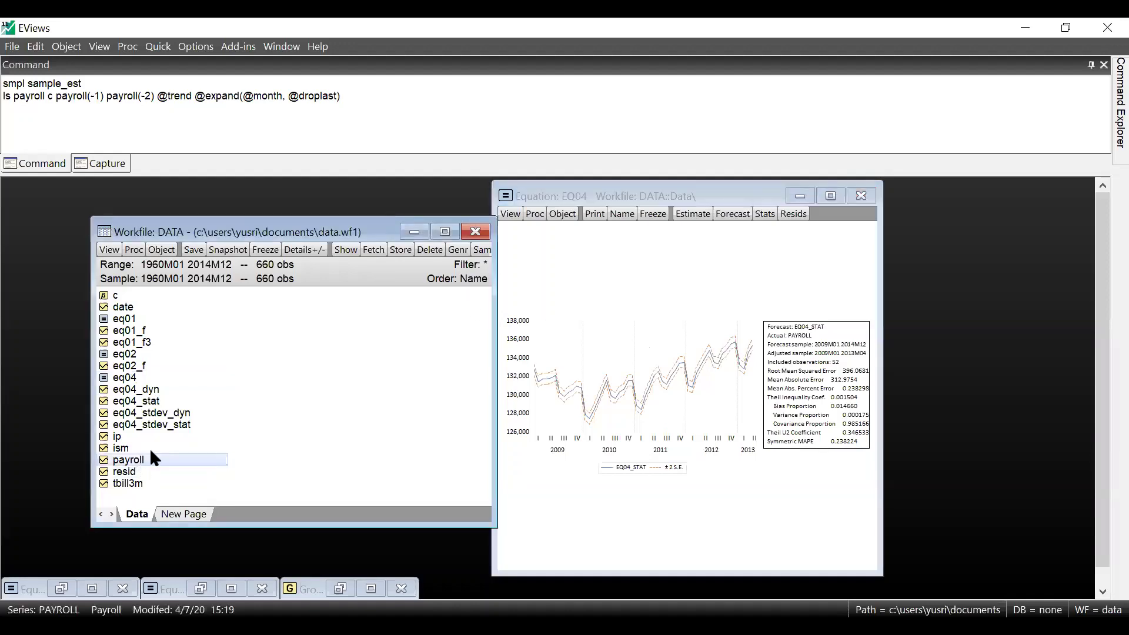
{"action": "left_click", "coordinate": [161, 401], "text": "ctrl"}
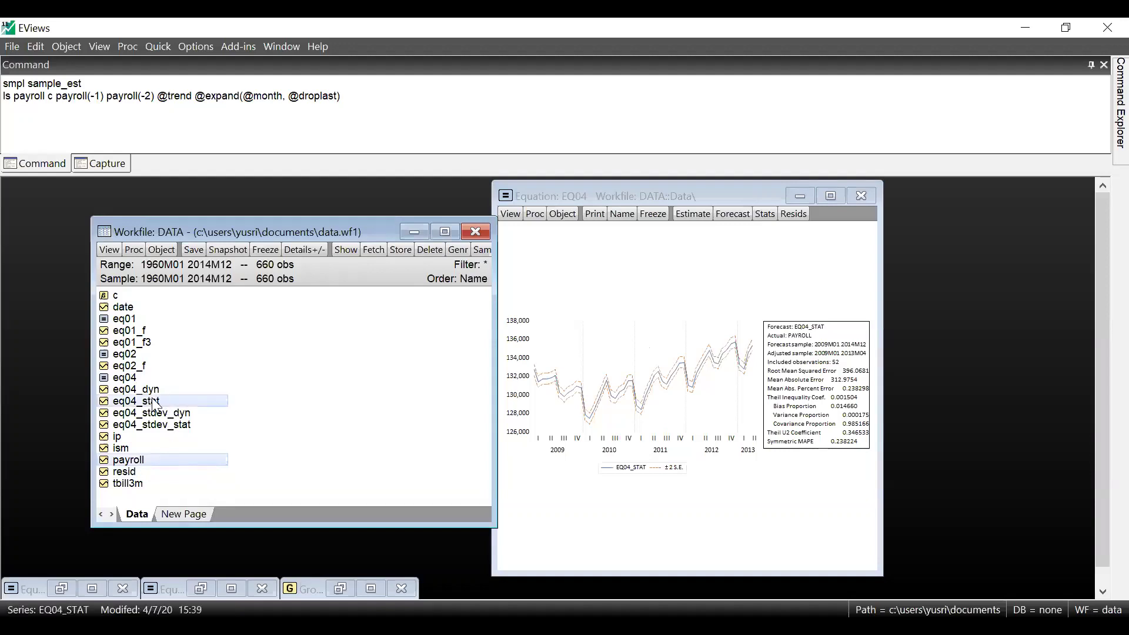
{"action": "left_click", "coordinate": [157, 390], "text": "ctrl"}
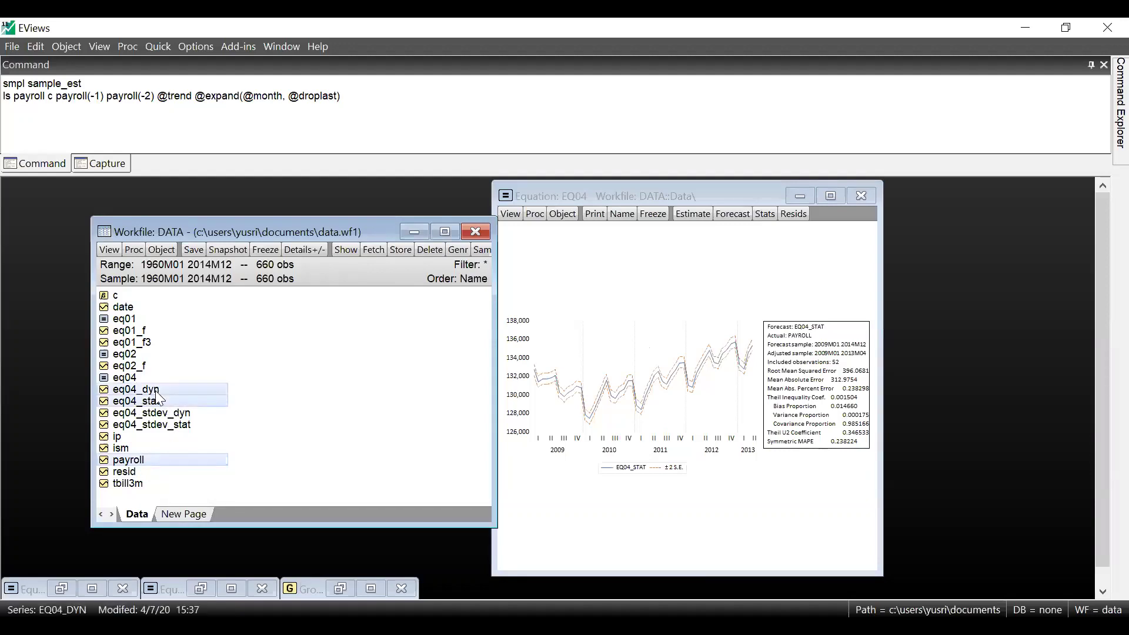
{"action": "right_click", "coordinate": [155, 391]}
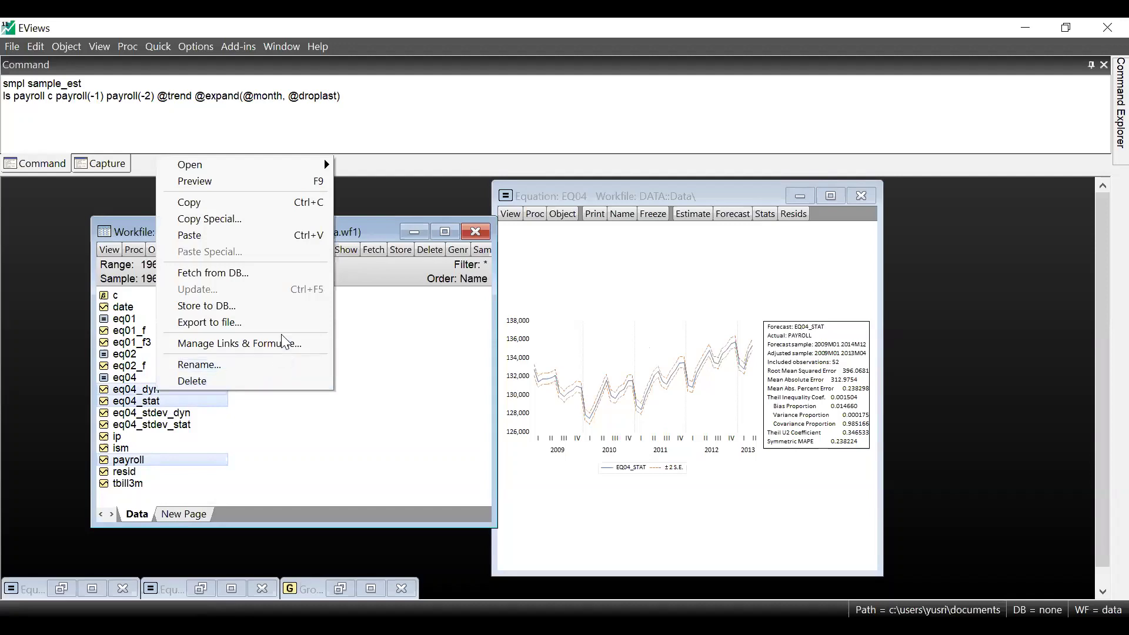
{"action": "mouse_move", "coordinate": [271, 166]}
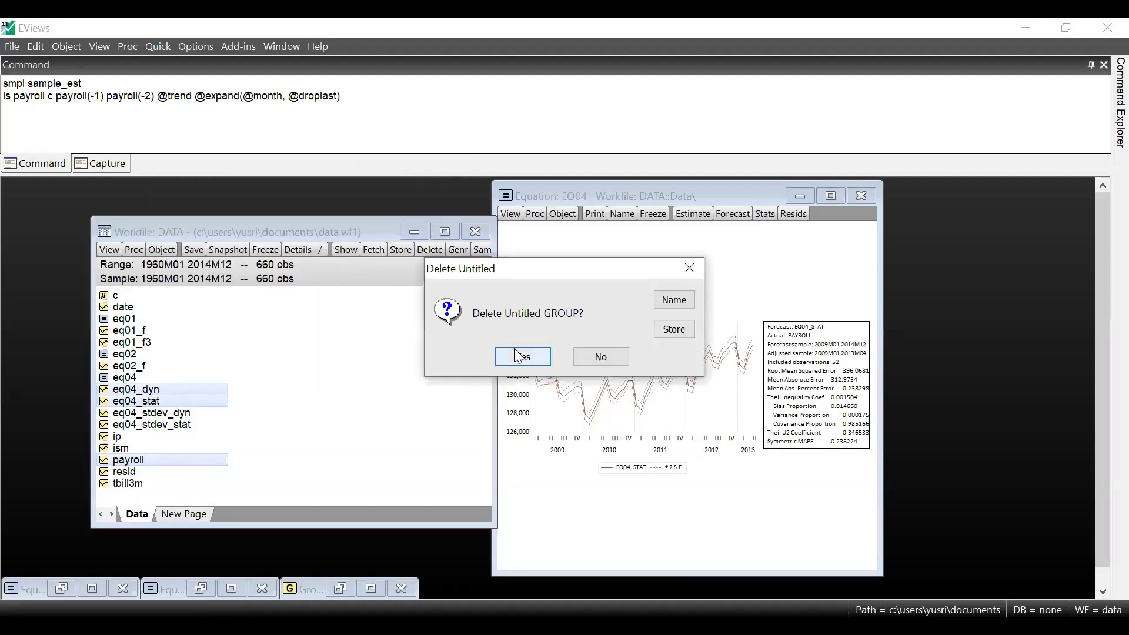
{"action": "left_click", "coordinate": [518, 356]}
Plot the group as a Line & Symbol single graph and narrow its displayed range to 2008M10 through 2014M12.
{"action": "left_click", "coordinate": [410, 218]}
{"action": "left_click", "coordinate": [451, 277]}
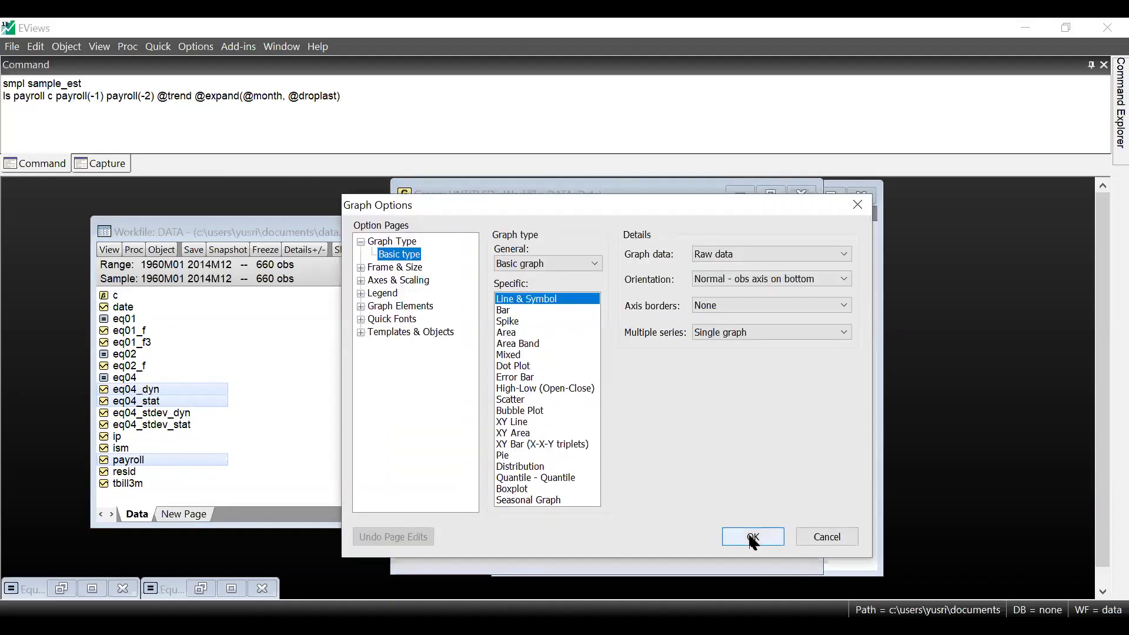
{"action": "left_click", "coordinate": [753, 537]}
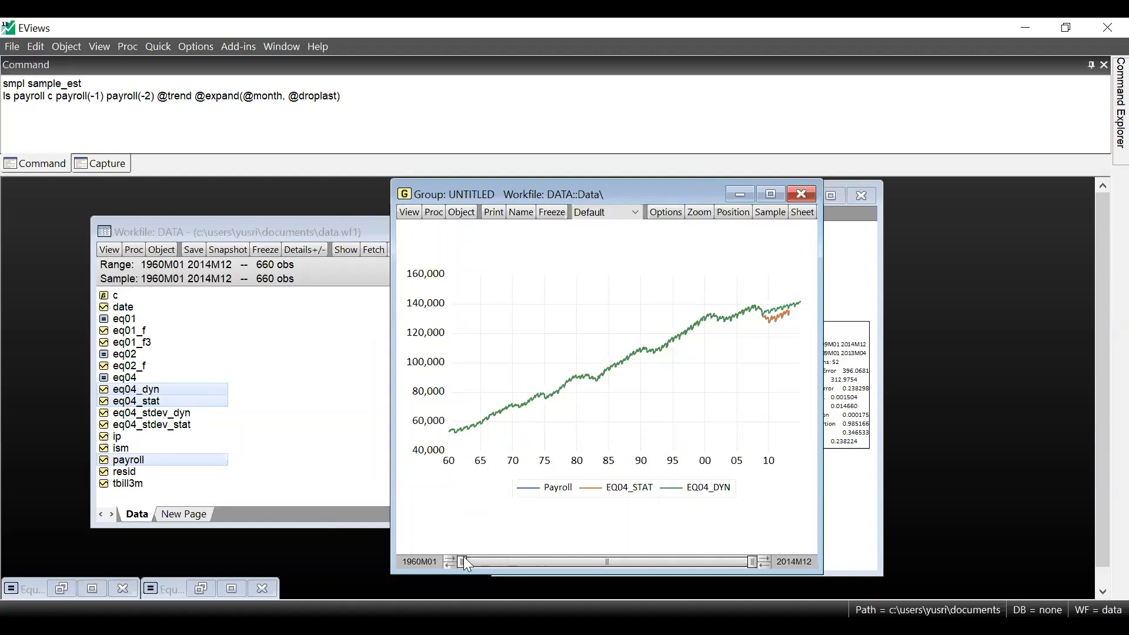
{"action": "left_click_drag", "start_coordinate": [461, 561], "coordinate": [704, 559]}
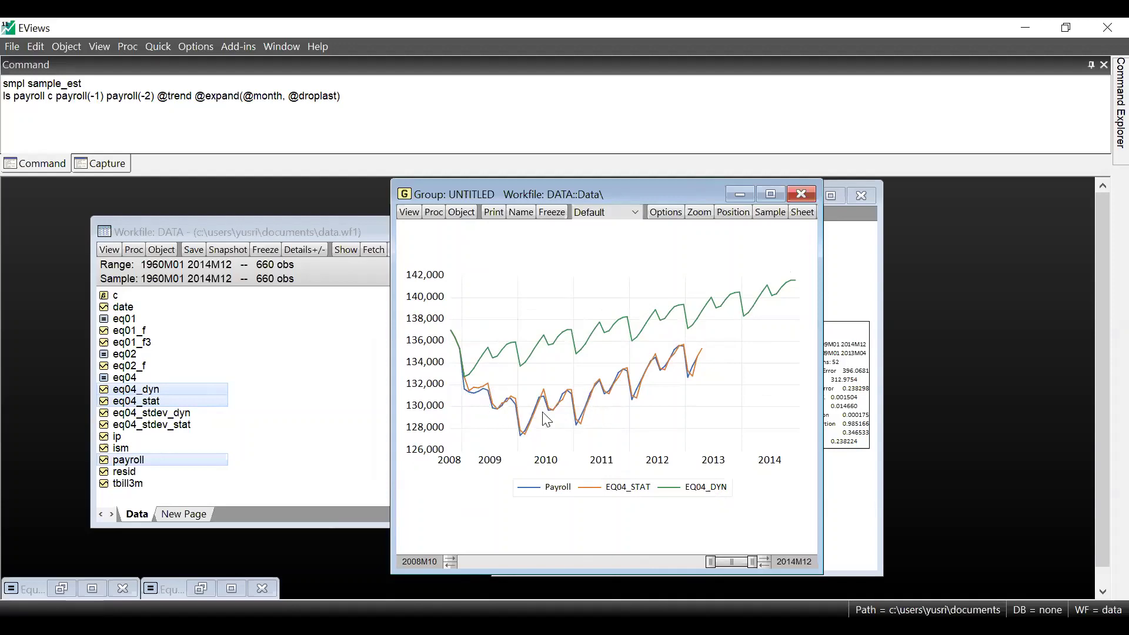
{"action": "mouse_move", "coordinate": [687, 366]}
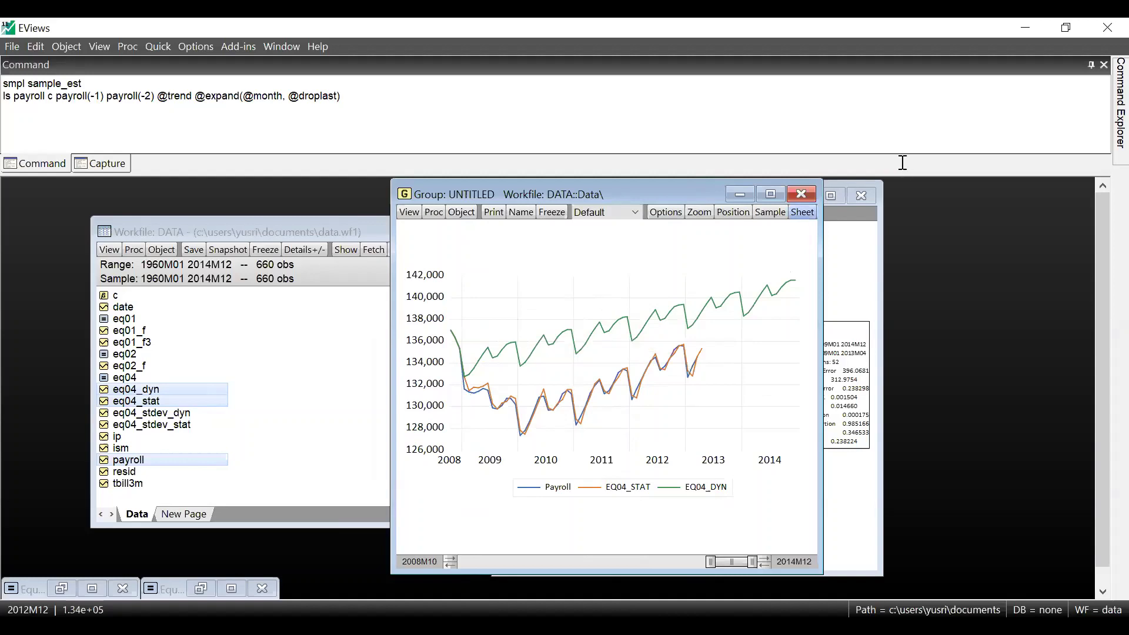
{"action": "left_click", "coordinate": [736, 196]}
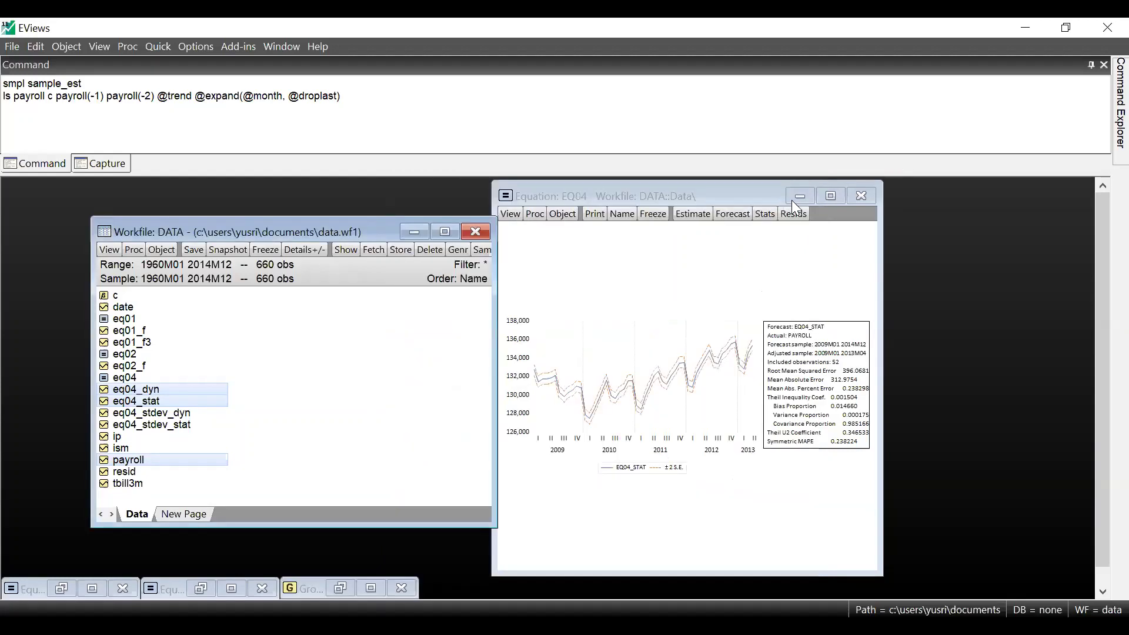
{"action": "left_click", "coordinate": [793, 200]}
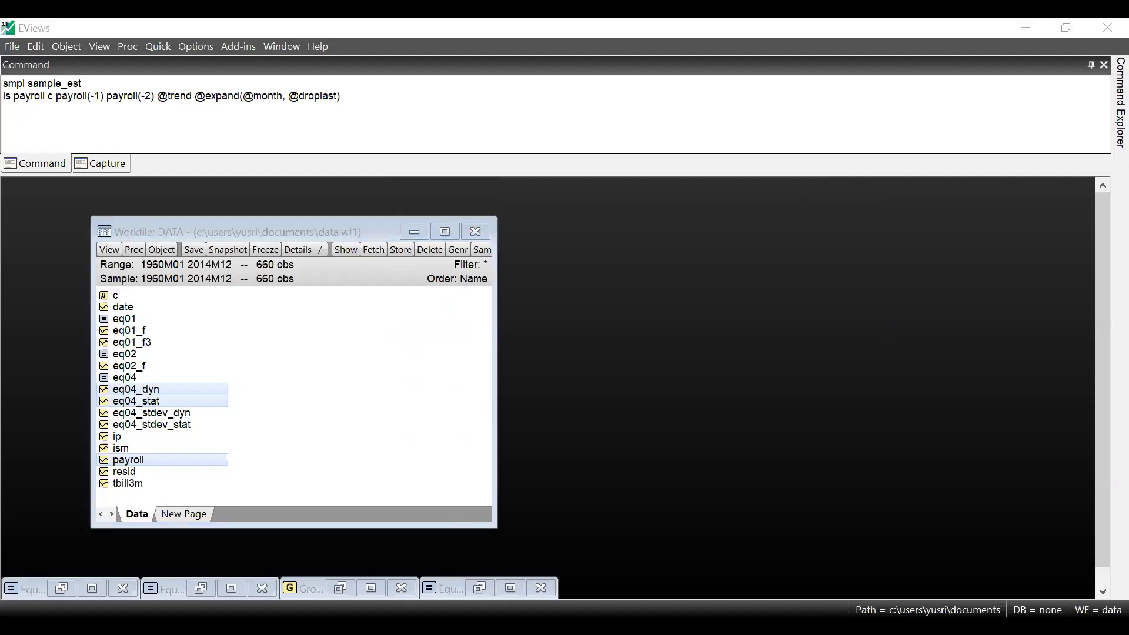
{"action": "left_click", "coordinate": [134, 128]}
{"action": "left_click_drag", "start_coordinate": [343, 97], "coordinate": [3, 93]}
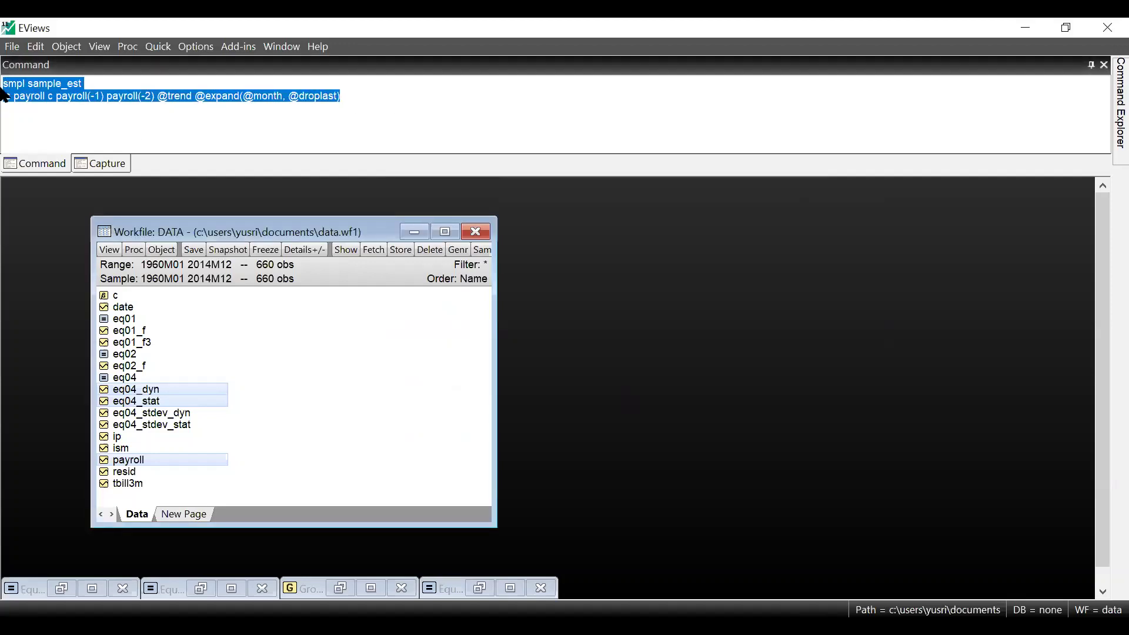
{"action": "right_click", "coordinate": [14, 90]}
{"action": "left_click", "coordinate": [47, 146]}
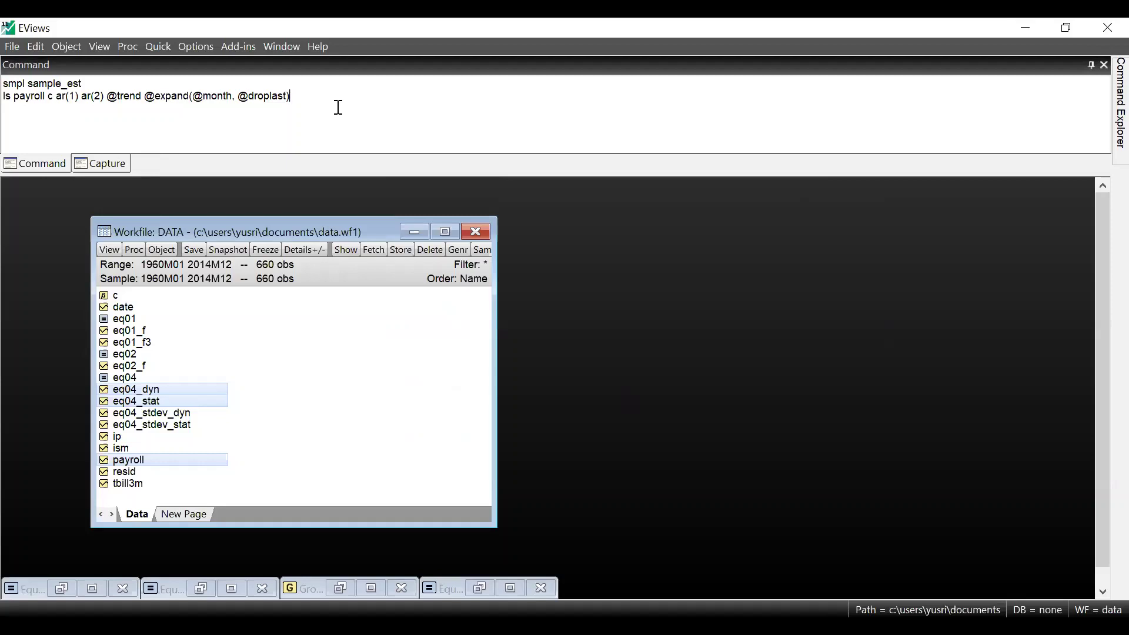
{"action": "key", "text": "Return"}
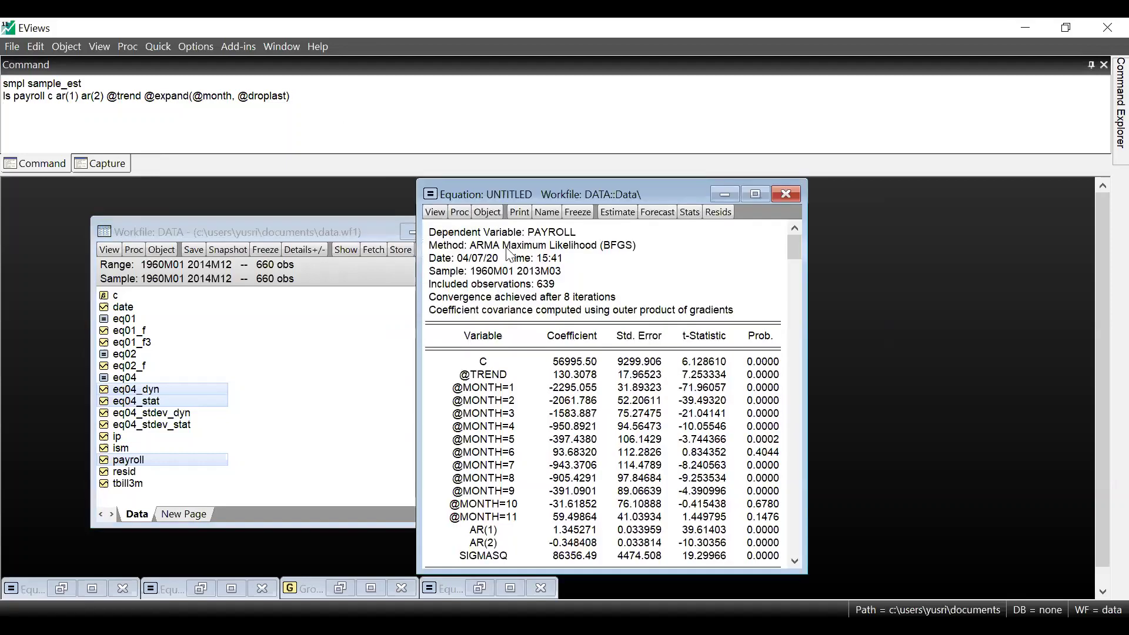
Review the AR regression output and name the equation eq06.
{"action": "scroll", "coordinate": [587, 473], "scroll_direction": "down", "scroll_amount": 1}
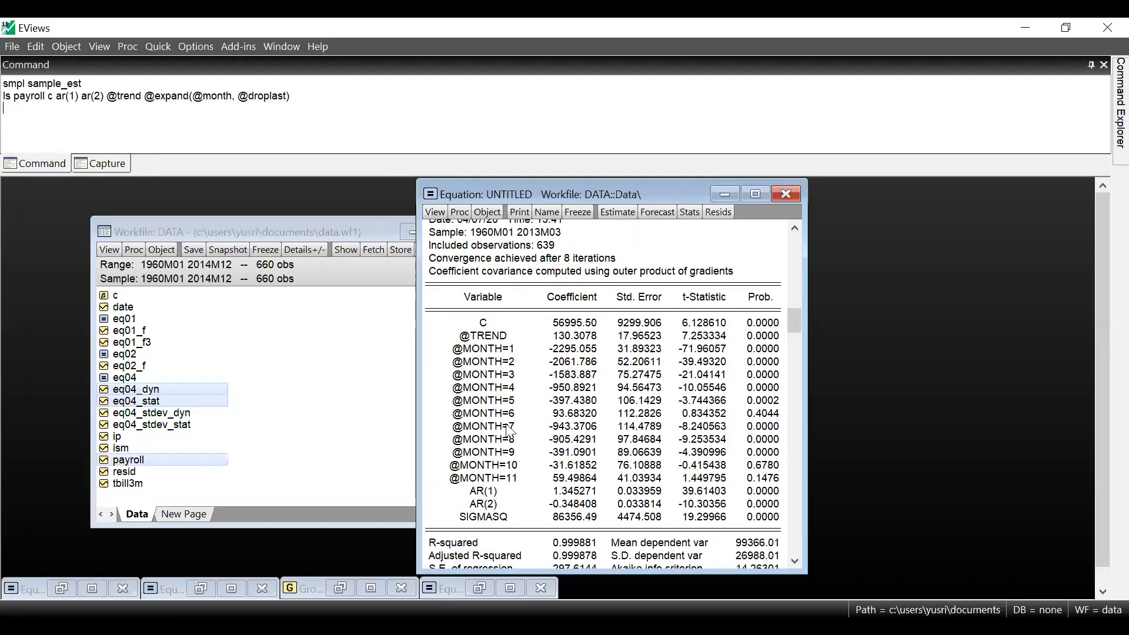
{"action": "scroll", "coordinate": [533, 247], "scroll_direction": "up", "scroll_amount": 1}
{"action": "left_click", "coordinate": [543, 216]}
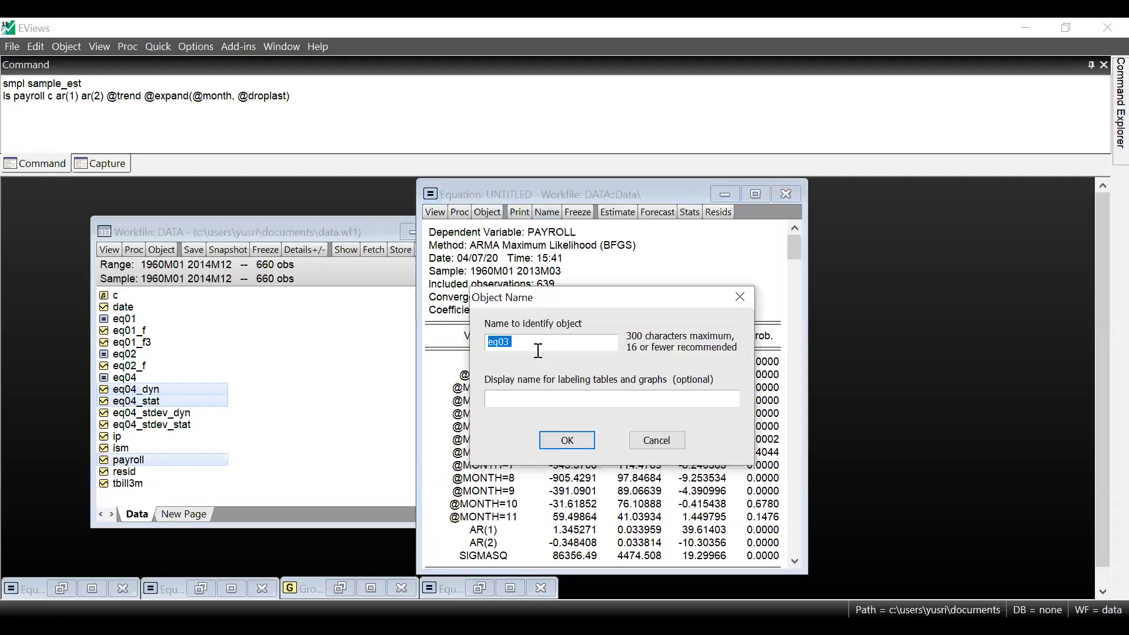
{"action": "left_click", "coordinate": [539, 351]}
{"action": "key", "text": "BackSpace"}
{"action": "type", "text": "6"}
{"action": "left_click", "coordinate": [568, 441]}
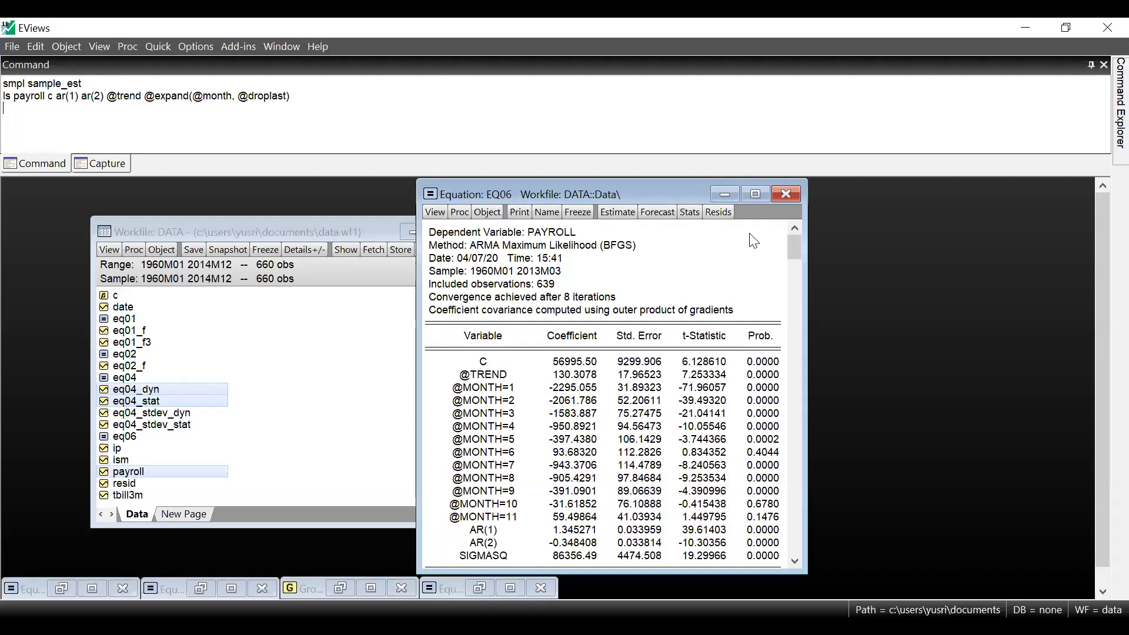
Run a dynamic forecast from eq06 over 2009m01 2014m12, naming the forecast series eq06_dyn.
{"action": "left_click", "coordinate": [652, 217]}
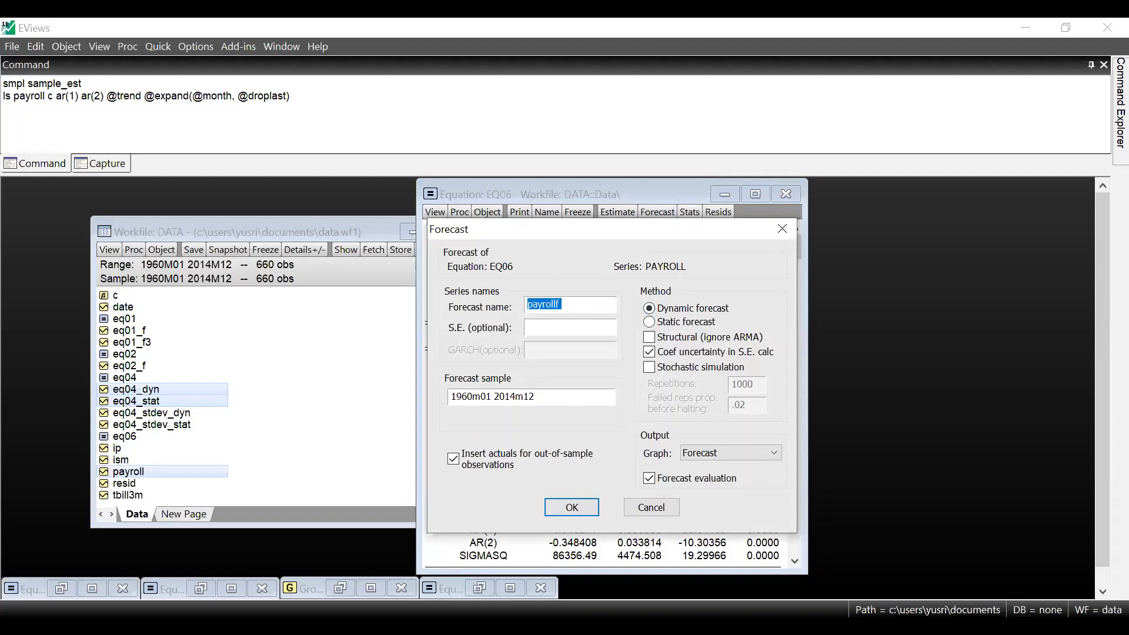
{"action": "type", "text": "eq06_"}
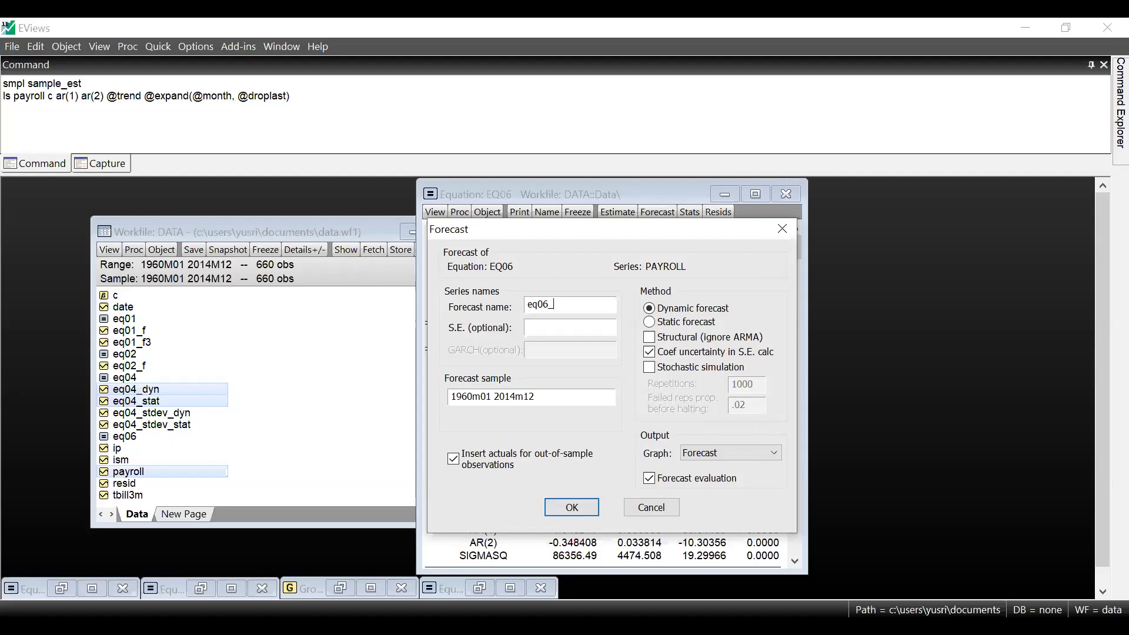
{"action": "type", "text": "dyn"}
{"action": "left_click", "coordinate": [472, 399]}
{"action": "key", "text": "BackSpace"}
{"action": "key", "text": "BackSpace"}
{"action": "key", "text": "BackSpace"}
{"action": "key", "text": "BackSpace"}
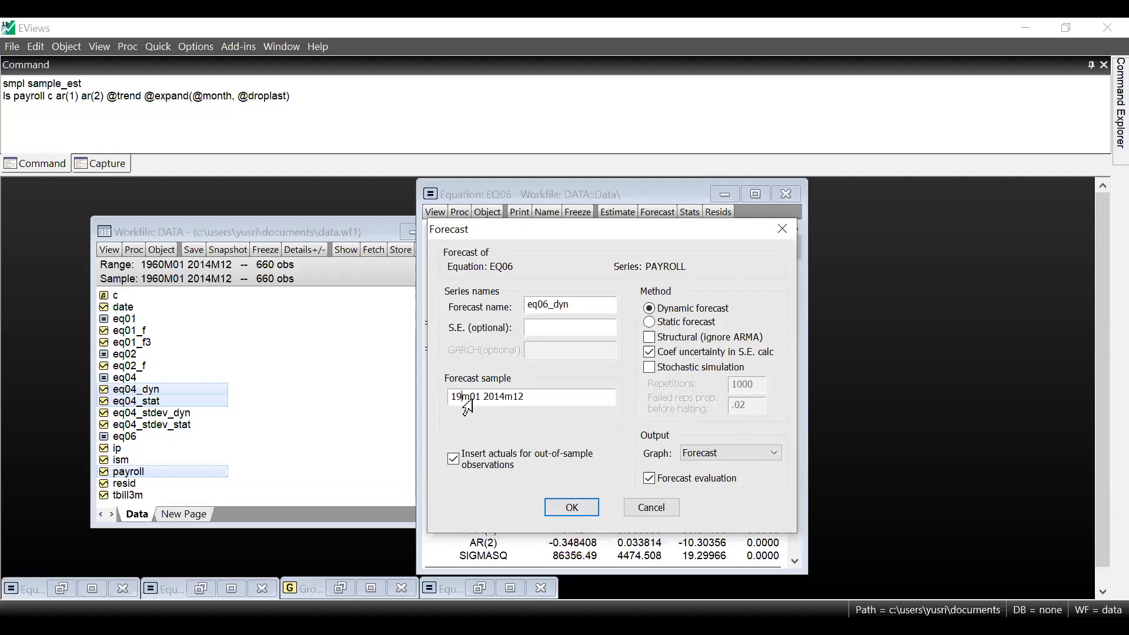
{"action": "type", "text": "2009"}
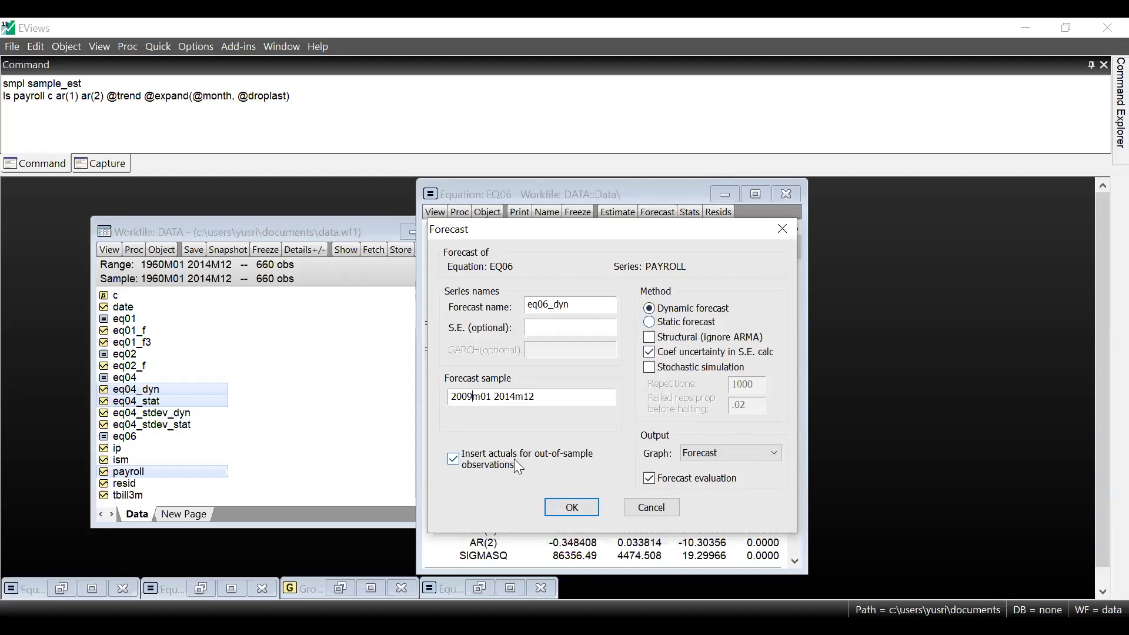
{"action": "left_click", "coordinate": [578, 516]}
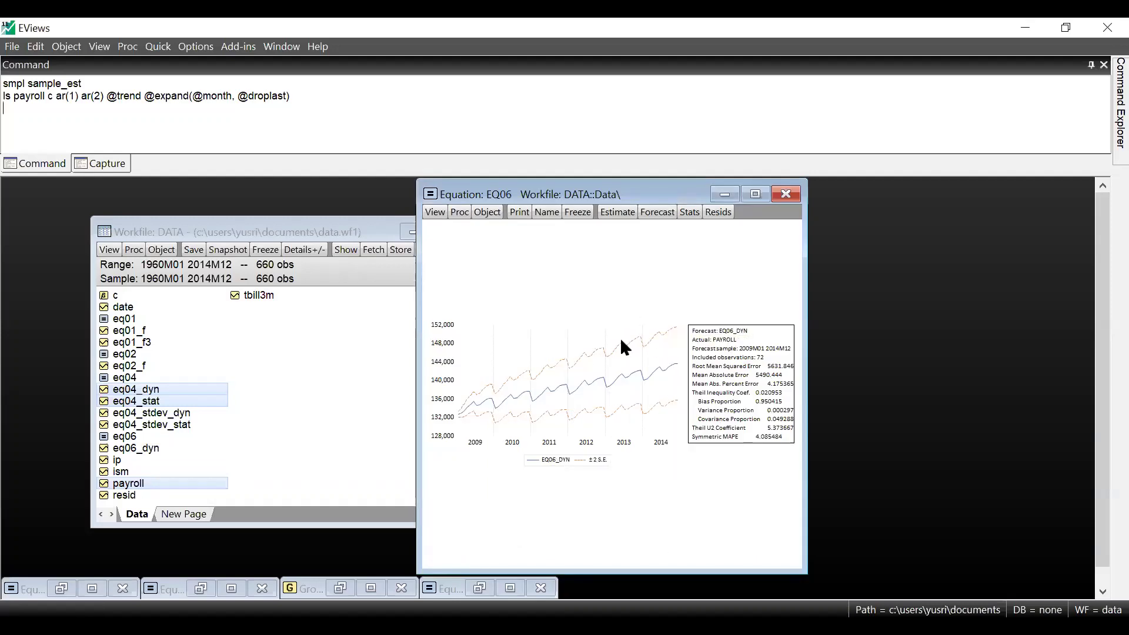
Freeze the eq06 dynamic forecast output as a separate graph and move both windows clear of the workfile.
{"action": "mouse_move", "coordinate": [622, 340]}
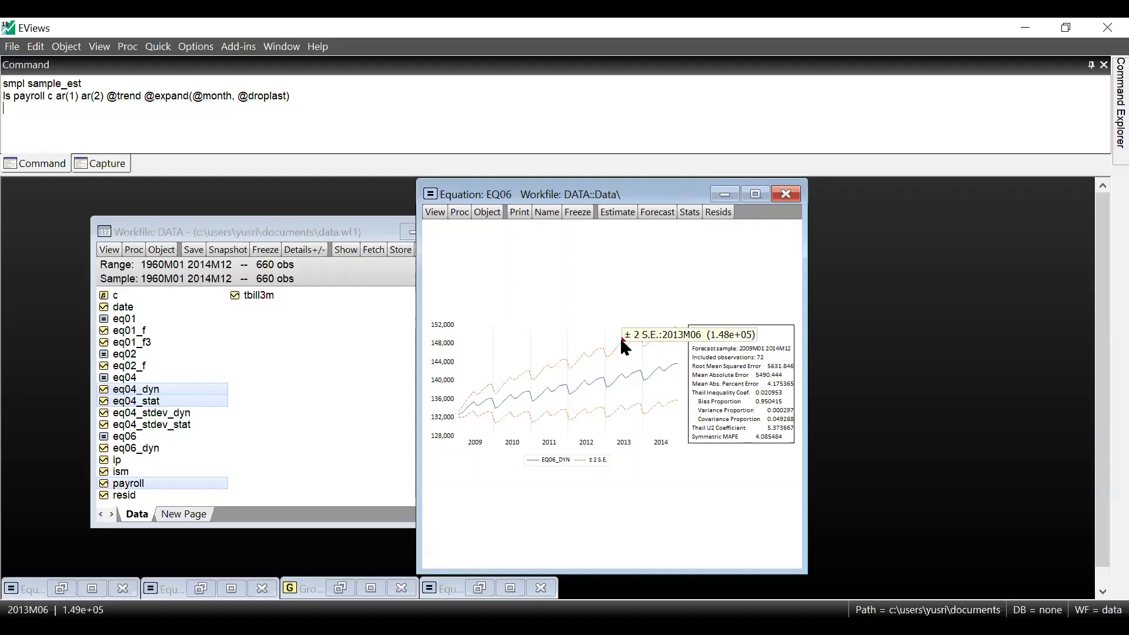
{"action": "left_click", "coordinate": [570, 215]}
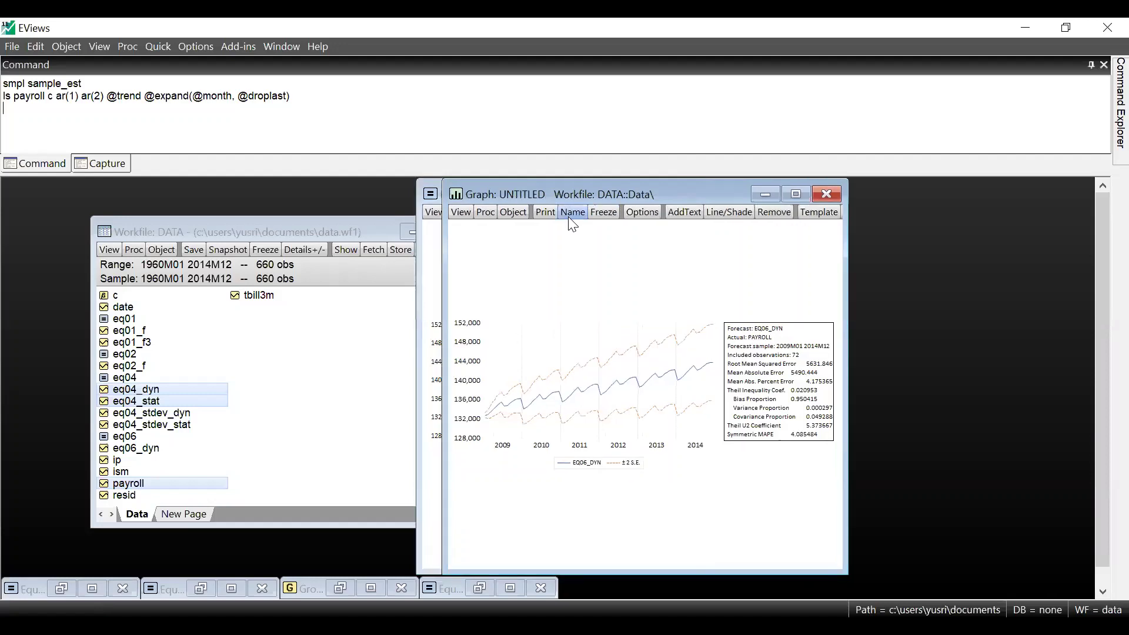
{"action": "left_click_drag", "start_coordinate": [647, 194], "coordinate": [891, 234]}
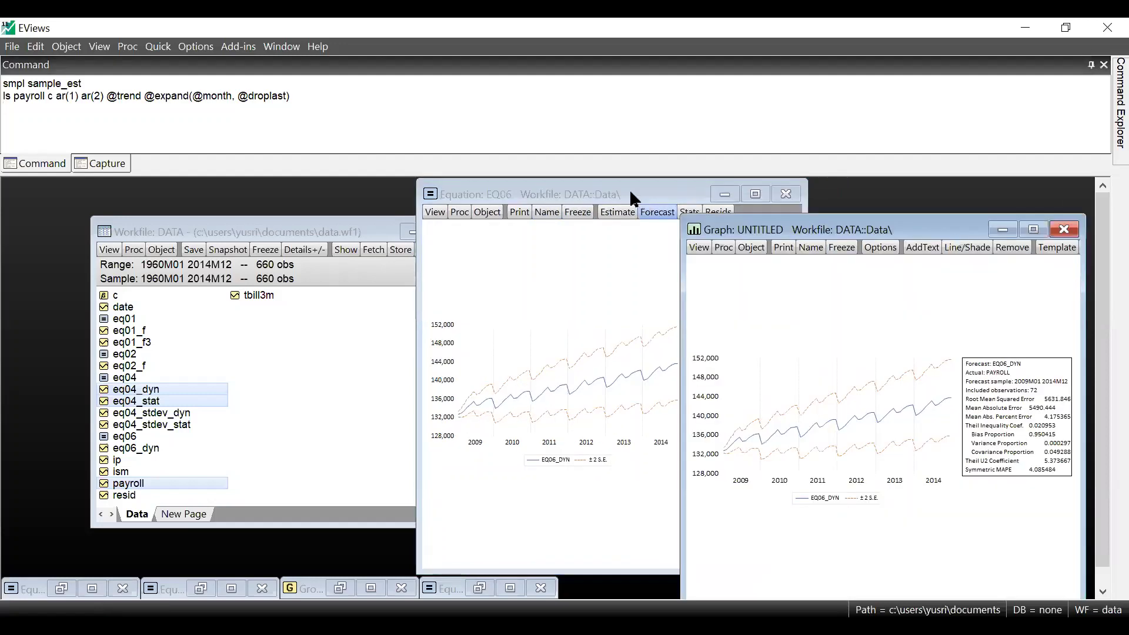
{"action": "left_click_drag", "start_coordinate": [630, 189], "coordinate": [920, 204]}
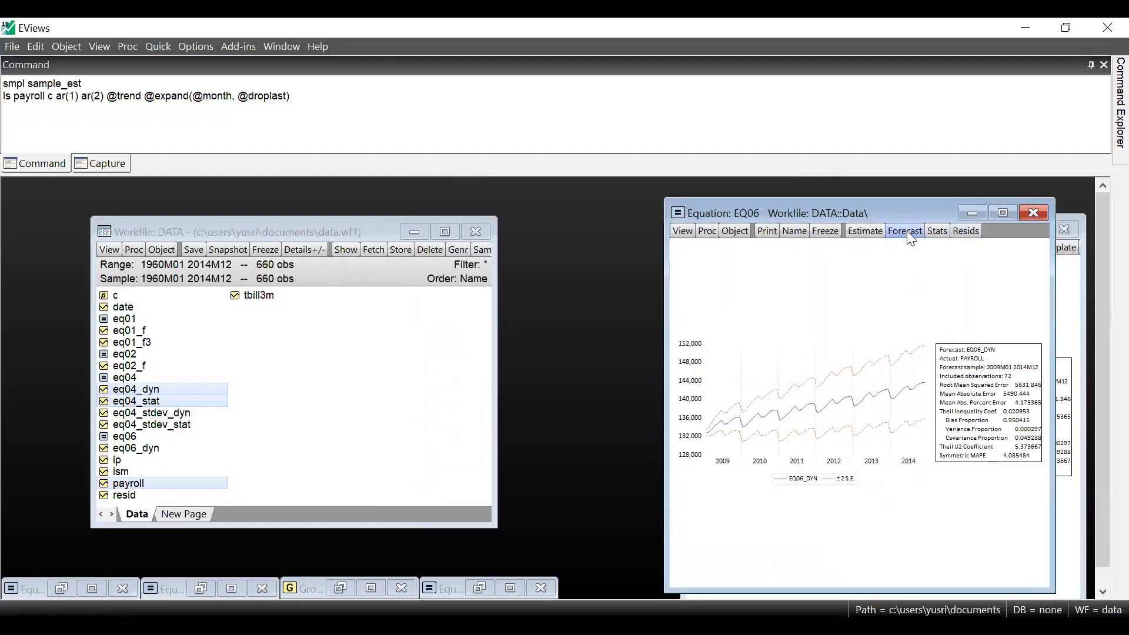
Run a static forecast from eq06 over 2009m01 2014m12, naming the forecast series eq06_stat.
{"action": "left_click", "coordinate": [906, 232]}
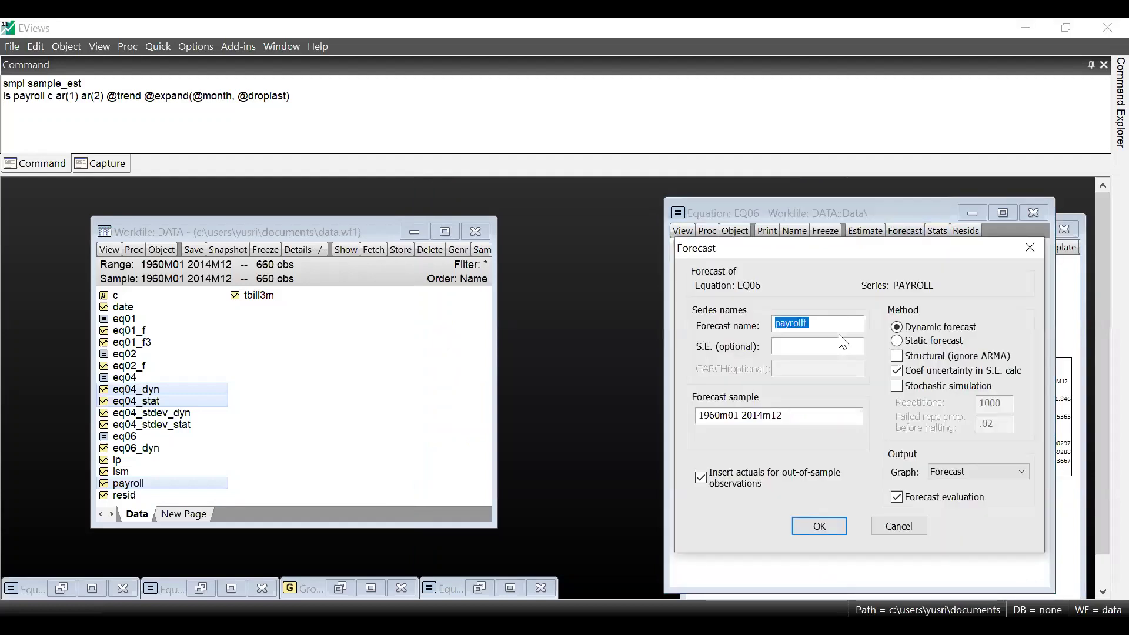
{"action": "type", "text": "eq06"}
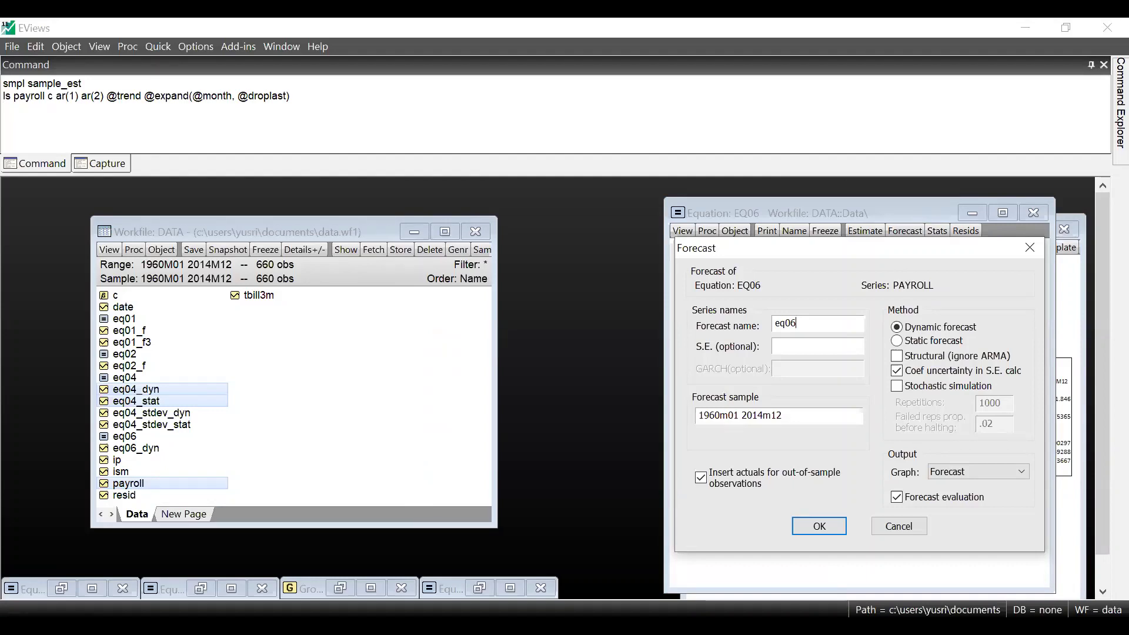
{"action": "type", "text": "_stat"}
{"action": "left_click", "coordinate": [928, 343]}
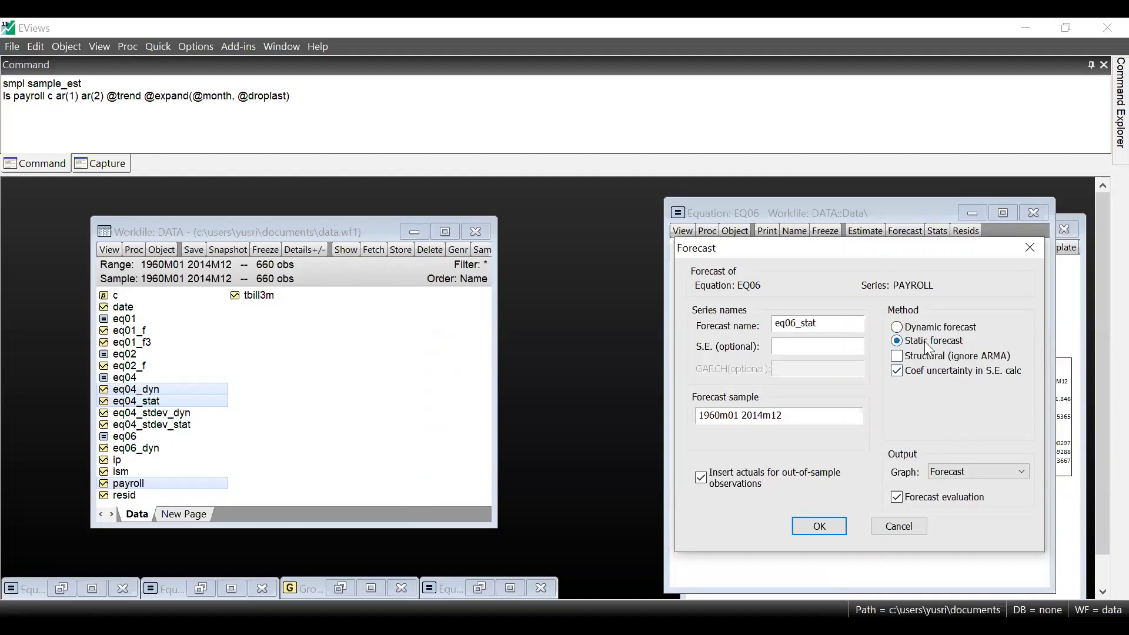
{"action": "left_click", "coordinate": [723, 416]}
{"action": "key", "text": "BackSpace"}
{"action": "key", "text": "BackSpace"}
{"action": "key", "text": "BackSpace"}
{"action": "key", "text": "BackSpace"}
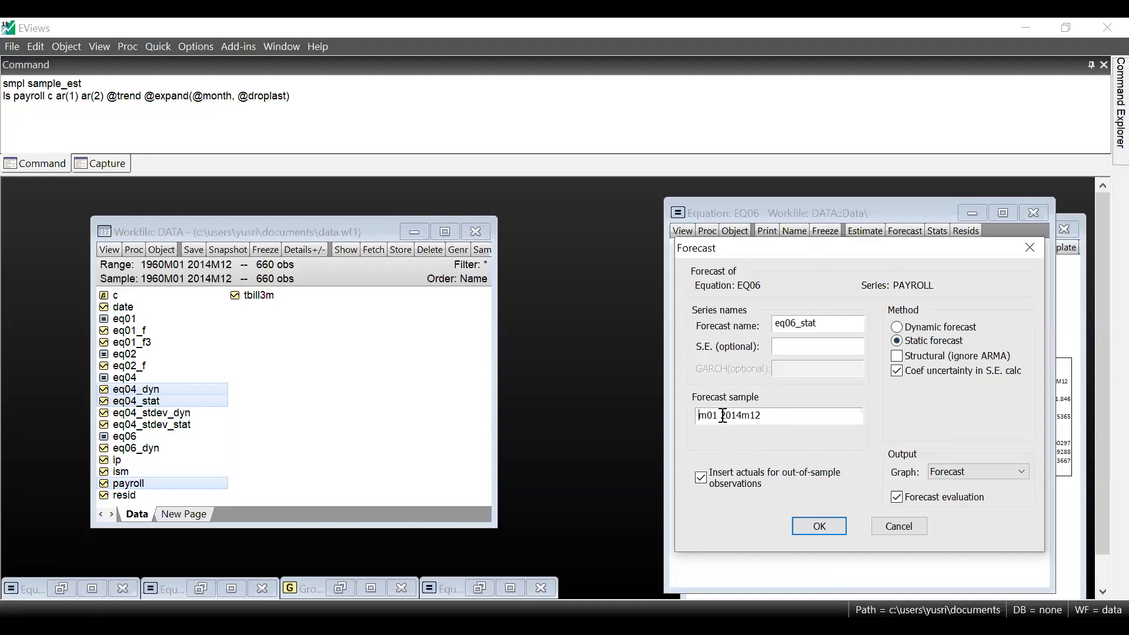
{"action": "type", "text": "2009"}
{"action": "left_click", "coordinate": [820, 525]}
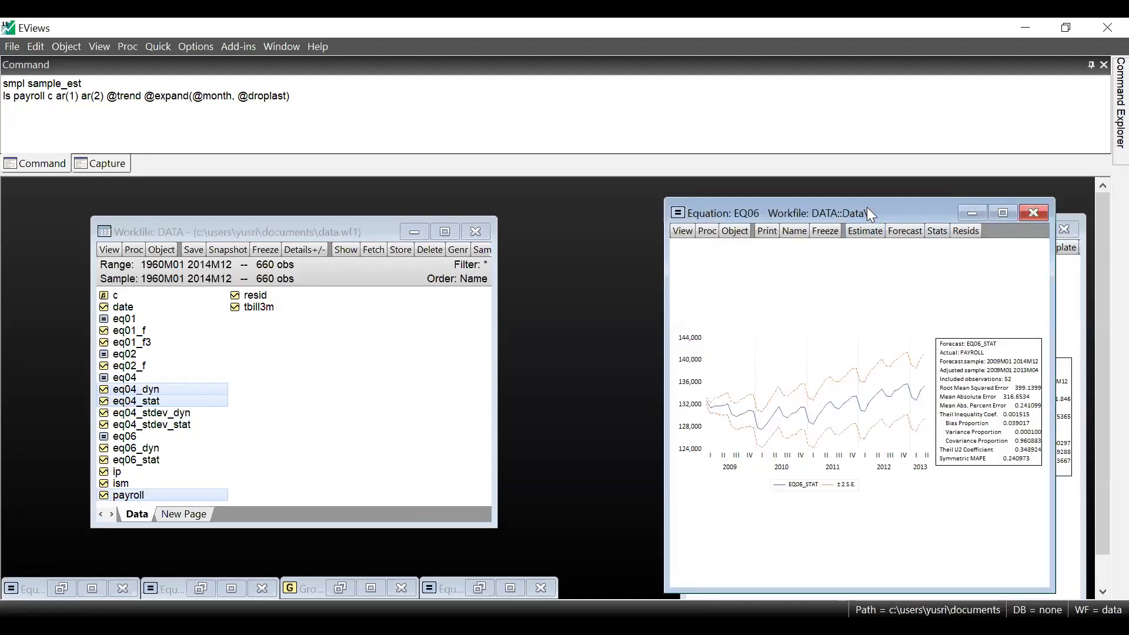
Place the eq06 window beside the frozen graph to compare the static and dynamic forecasts.
{"action": "left_click_drag", "start_coordinate": [872, 214], "coordinate": [466, 205]}
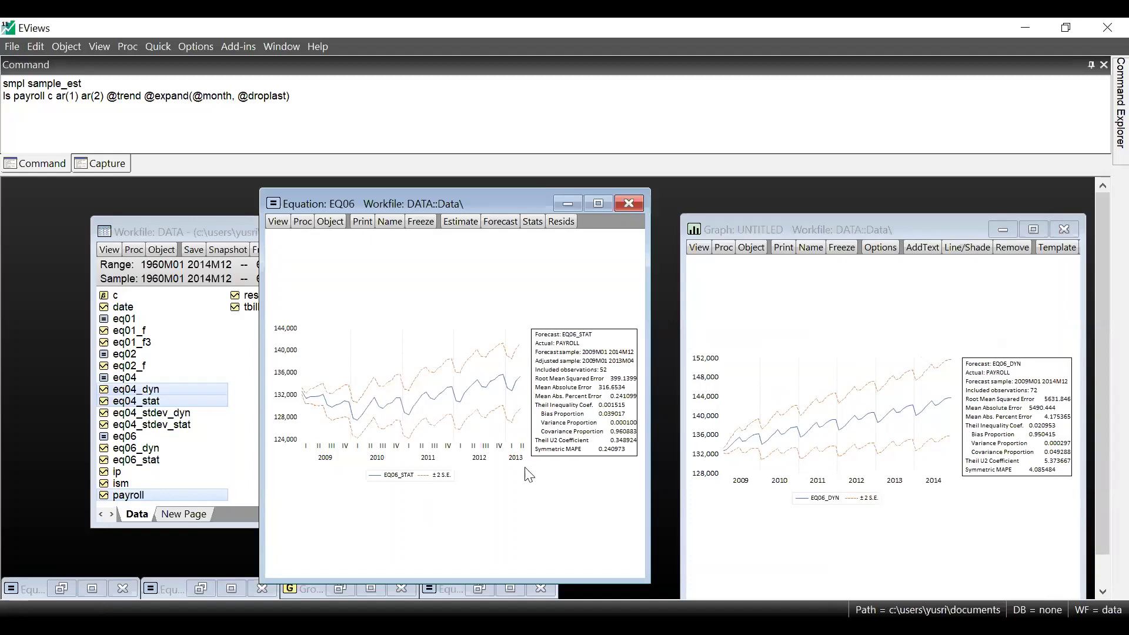
{"action": "mouse_move", "coordinate": [465, 392]}
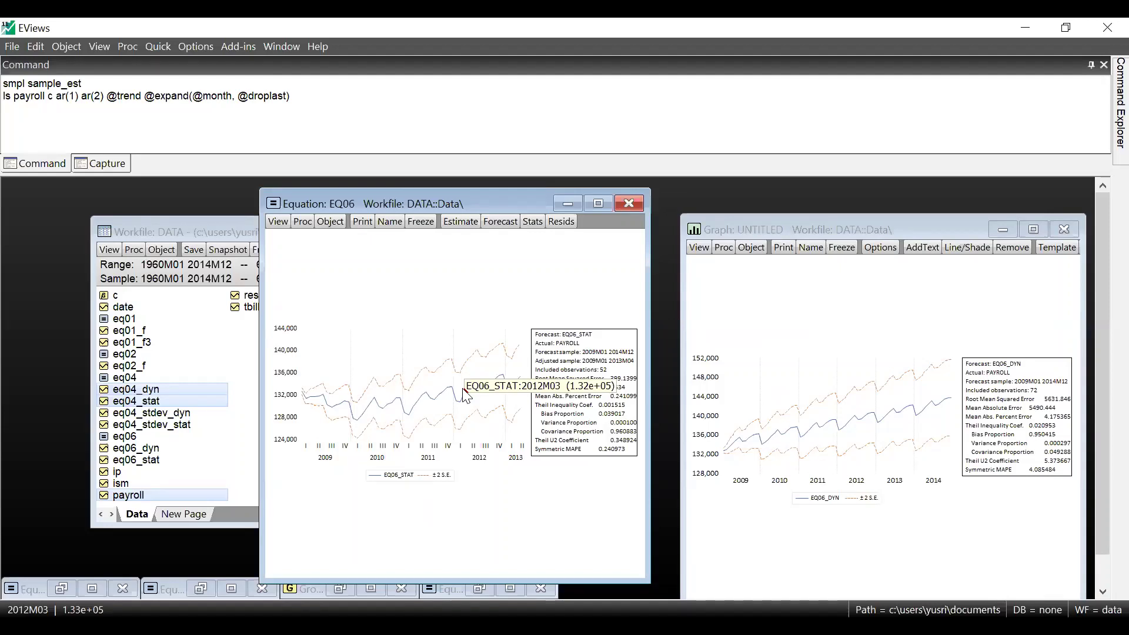
Run a dynamic structural forecast ignoring ARMA from eq06 over 2009m01 2014m12, naming the forecast series eq06_dyn2.
{"action": "left_click", "coordinate": [503, 223]}
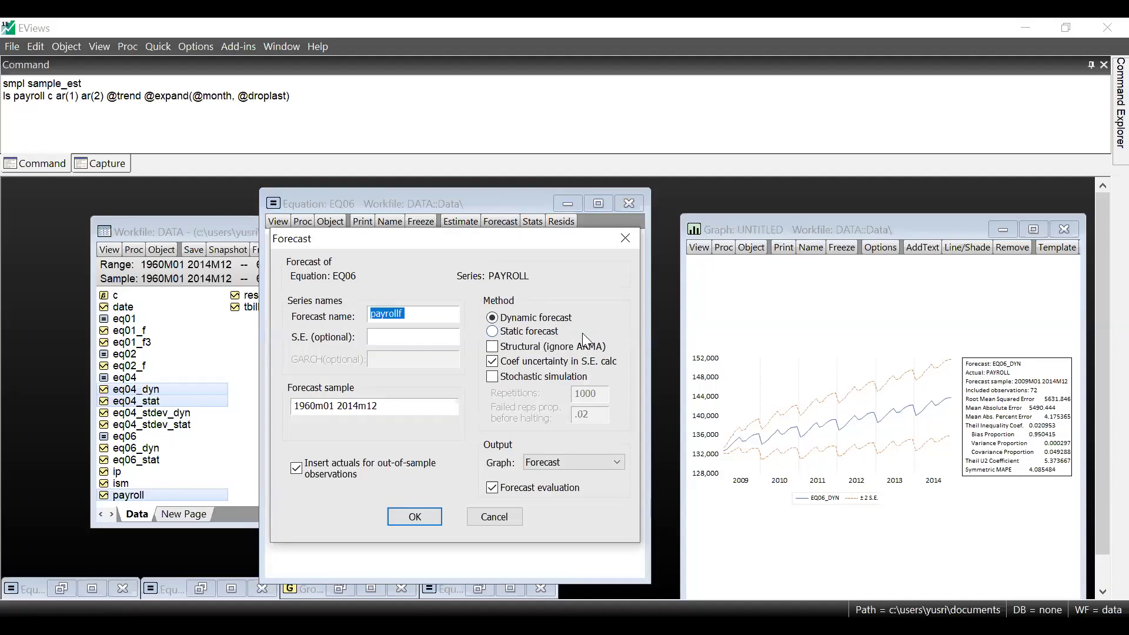
{"action": "left_click", "coordinate": [498, 351]}
{"action": "double_click", "coordinate": [387, 312]}
{"action": "type", "text": "eq06_dyn2"}
{"action": "left_click", "coordinate": [316, 405]}
{"action": "key", "text": "BackSpace"}
{"action": "key", "text": "BackSpace"}
{"action": "key", "text": "BackSpace"}
{"action": "key", "text": "BackSpace"}
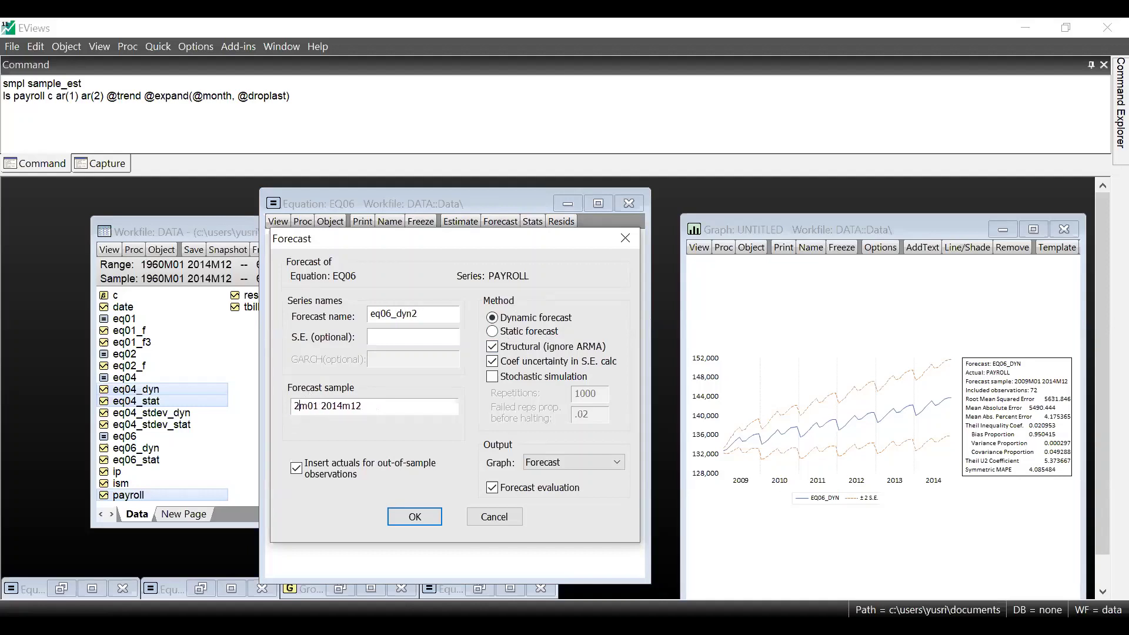
{"action": "type", "text": "2009"}
{"action": "left_click", "coordinate": [414, 517]}
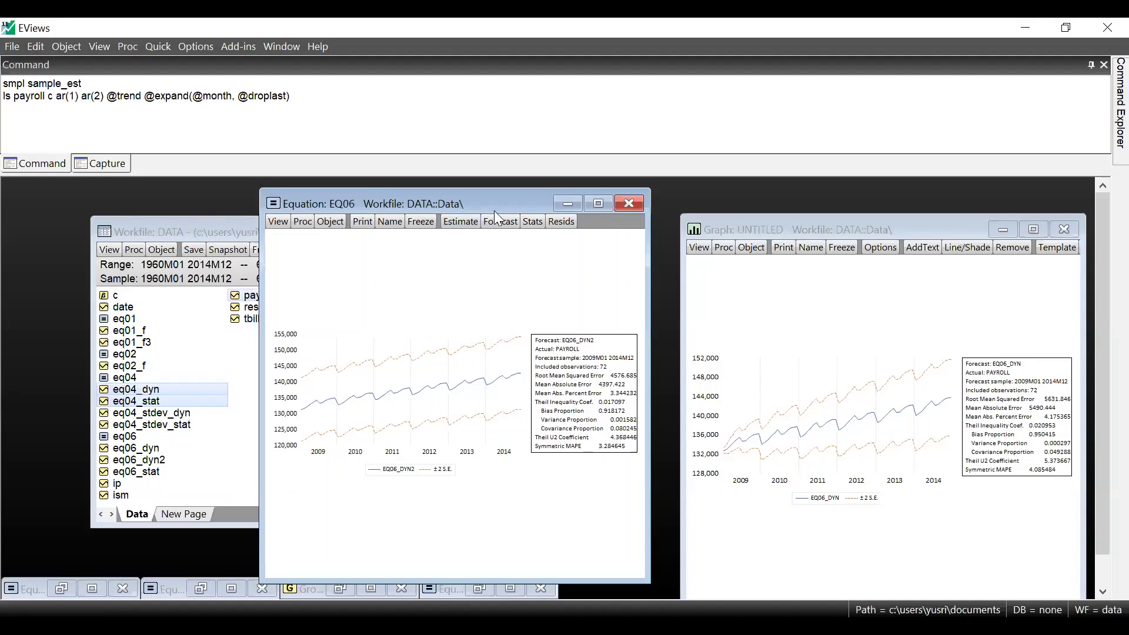
Run a static structural forecast ignoring ARMA from eq06 over 2009m01 2014m12, naming the forecast series eq06_stat2.
{"action": "left_click", "coordinate": [492, 331]}
{"action": "left_click", "coordinate": [421, 312]}
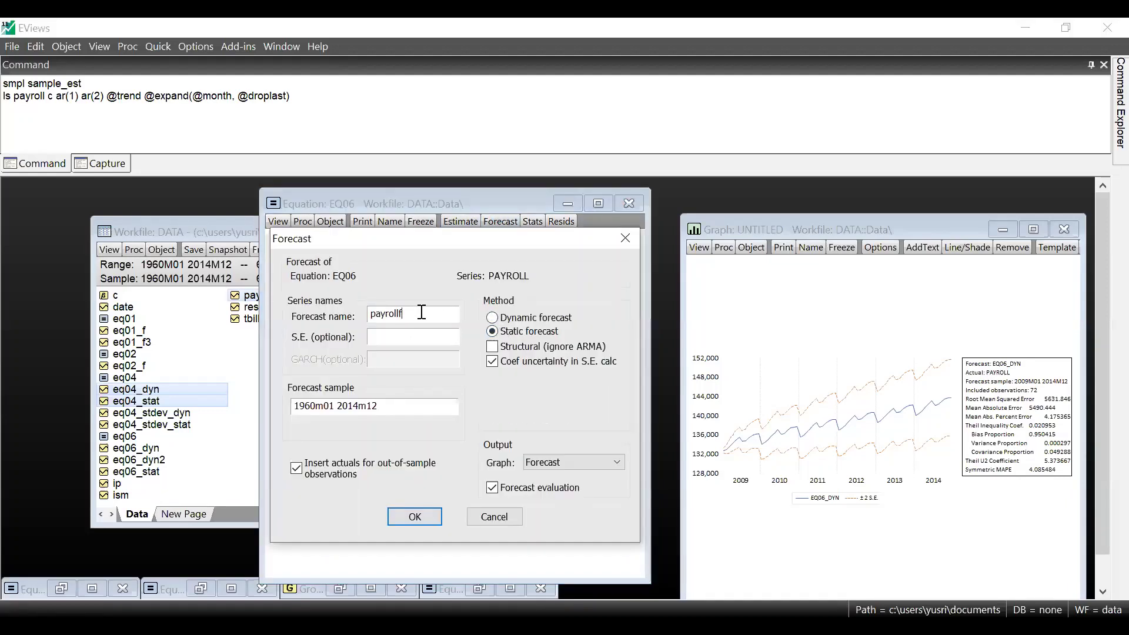
{"action": "double_click", "coordinate": [422, 312]}
{"action": "left_click", "coordinate": [570, 200]}
{"action": "type", "text": "eq"}
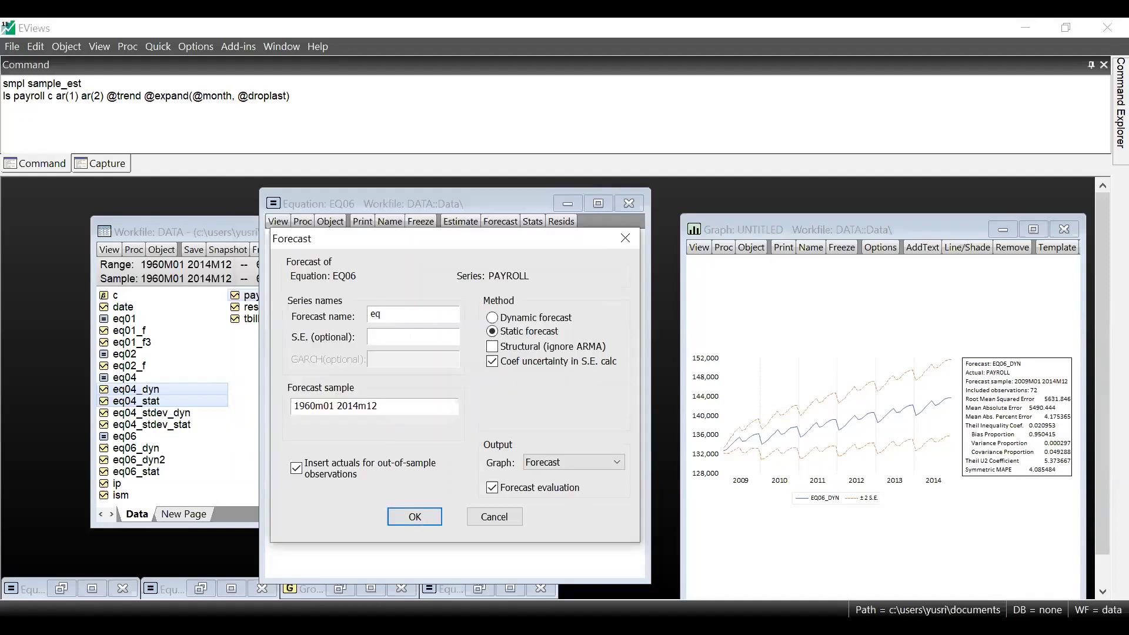
{"action": "type", "text": "06_stat2"}
{"action": "left_click", "coordinate": [317, 407]}
{"action": "key", "text": "BackSpace"}
{"action": "key", "text": "BackSpace"}
{"action": "key", "text": "BackSpace"}
{"action": "key", "text": "BackSpace"}
{"action": "type", "text": "2009"}
{"action": "left_click", "coordinate": [505, 353]}
{"action": "left_click", "coordinate": [413, 518]}
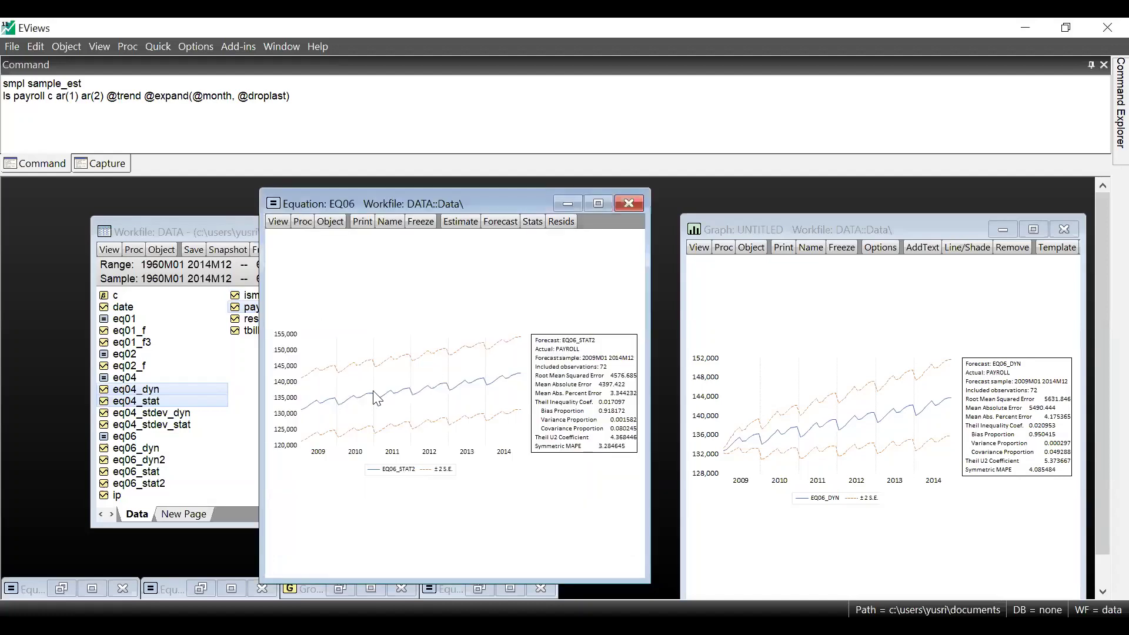
Inspect the eq06_stat2 forecast plot and minimize both the eq06 equation window and the frozen graph window.
{"action": "mouse_move", "coordinate": [366, 411]}
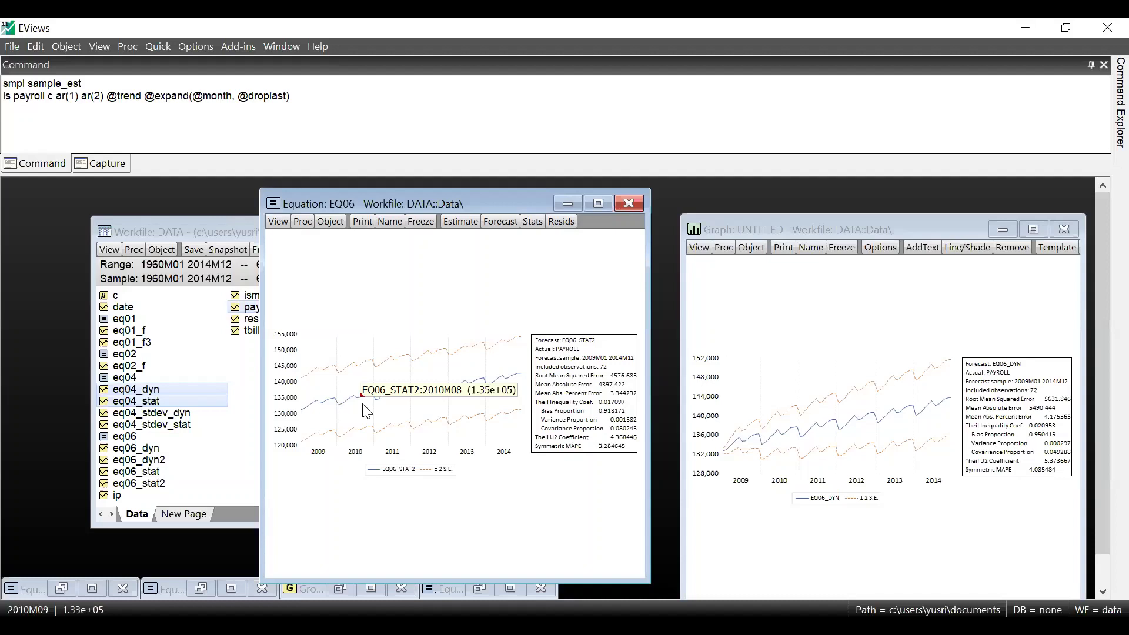
{"action": "left_click", "coordinate": [568, 204]}
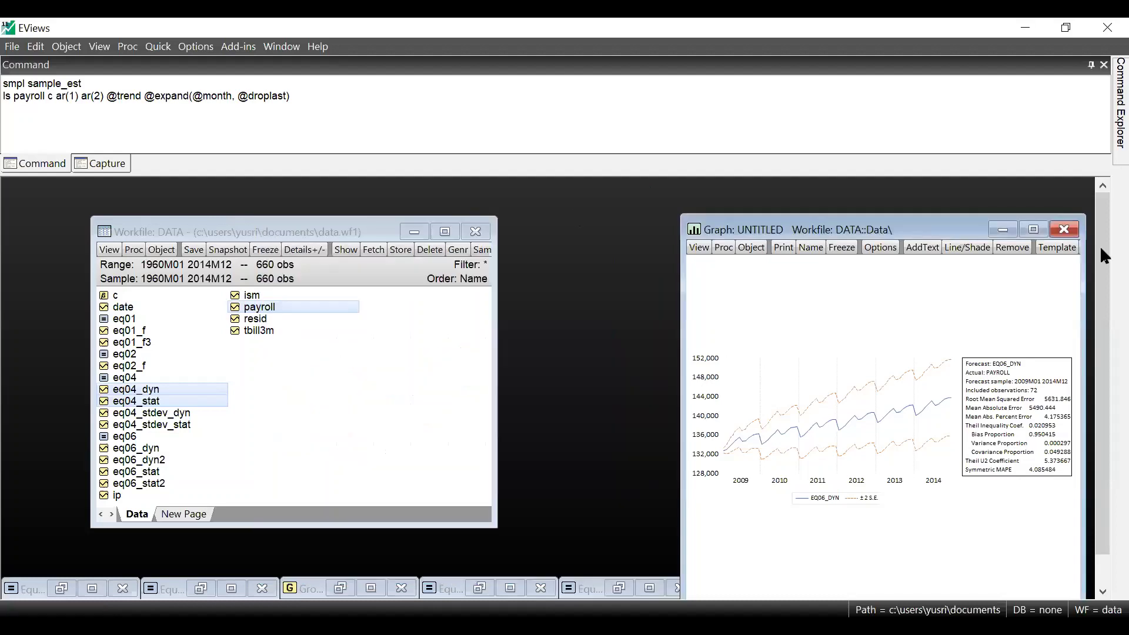
{"action": "left_click", "coordinate": [1003, 229]}
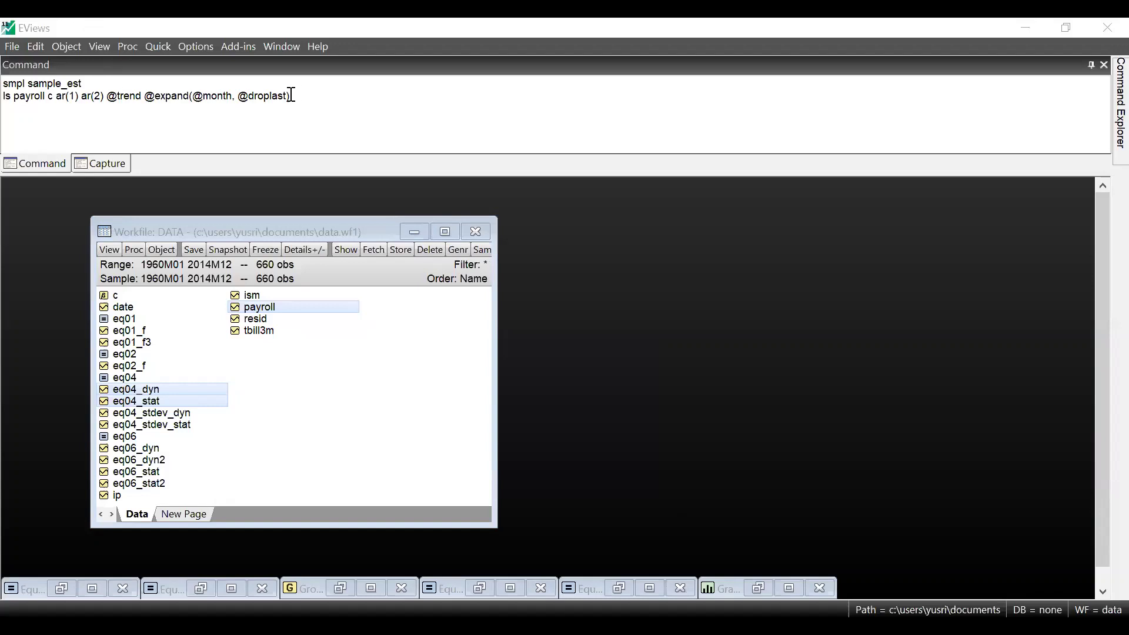
{"action": "left_click_drag", "start_coordinate": [290, 96], "coordinate": [10, 86]}
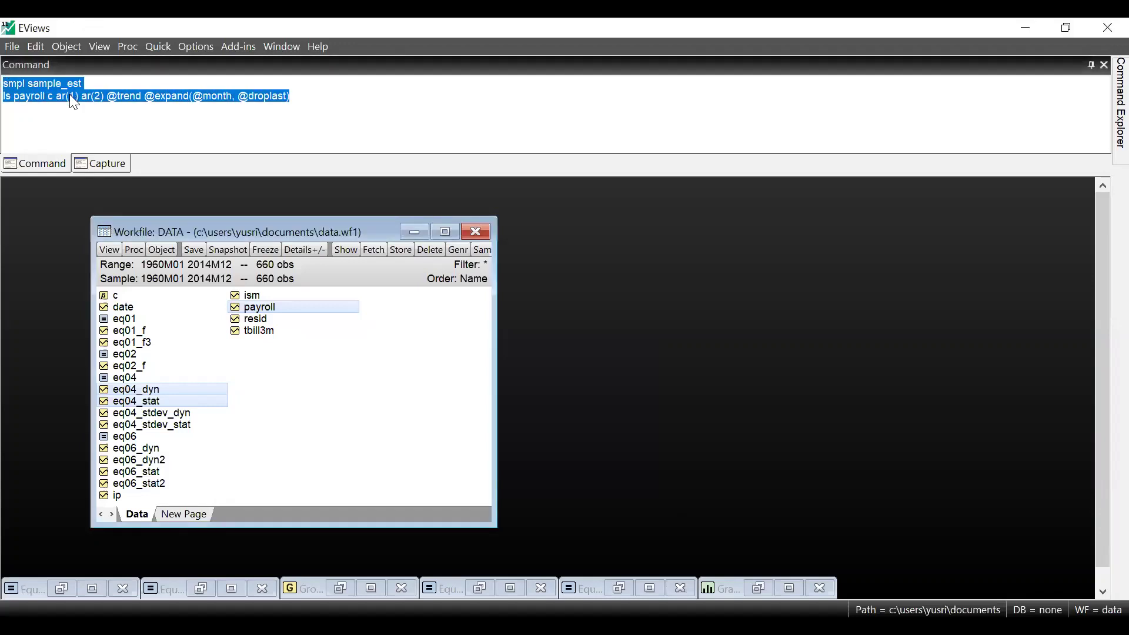
{"action": "right_click", "coordinate": [94, 104]}
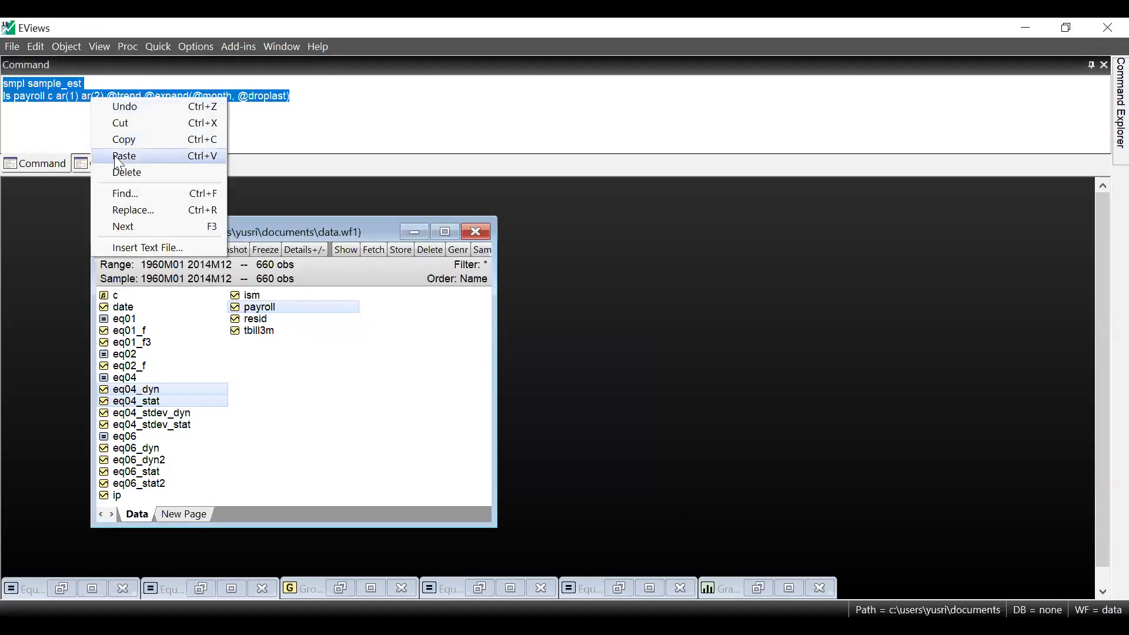
{"action": "left_click", "coordinate": [117, 156]}
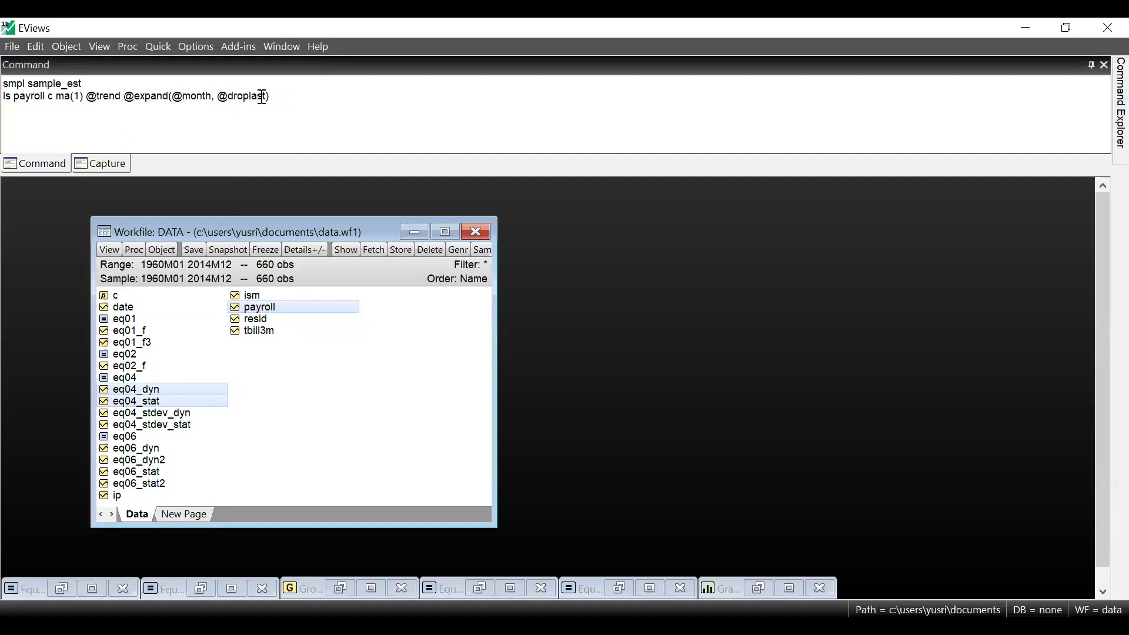
{"action": "key", "text": "Return"}
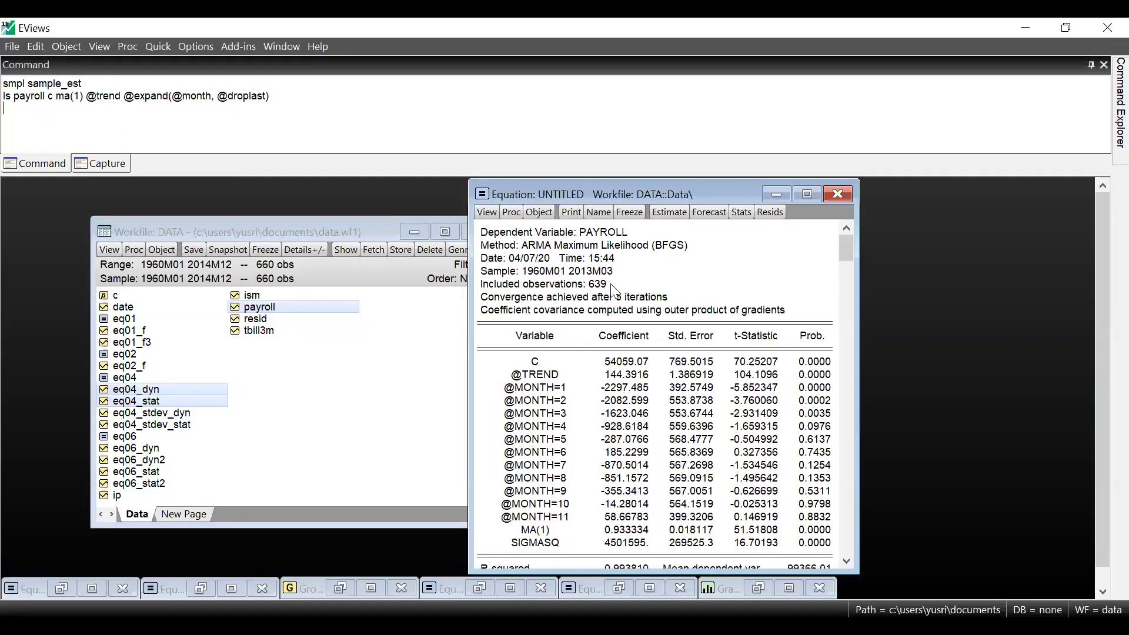
Name the estimated MA(1) payroll equation eq08.
{"action": "left_click", "coordinate": [599, 217]}
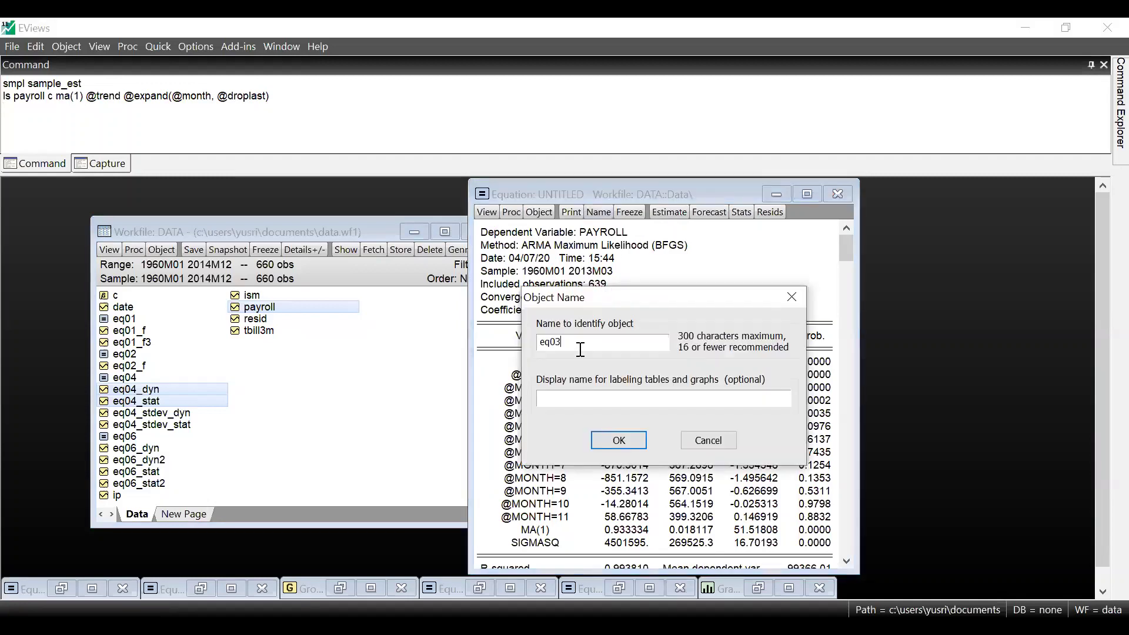
{"action": "key", "text": "BackSpace"}
{"action": "type", "text": "8"}
{"action": "left_click", "coordinate": [619, 441]}
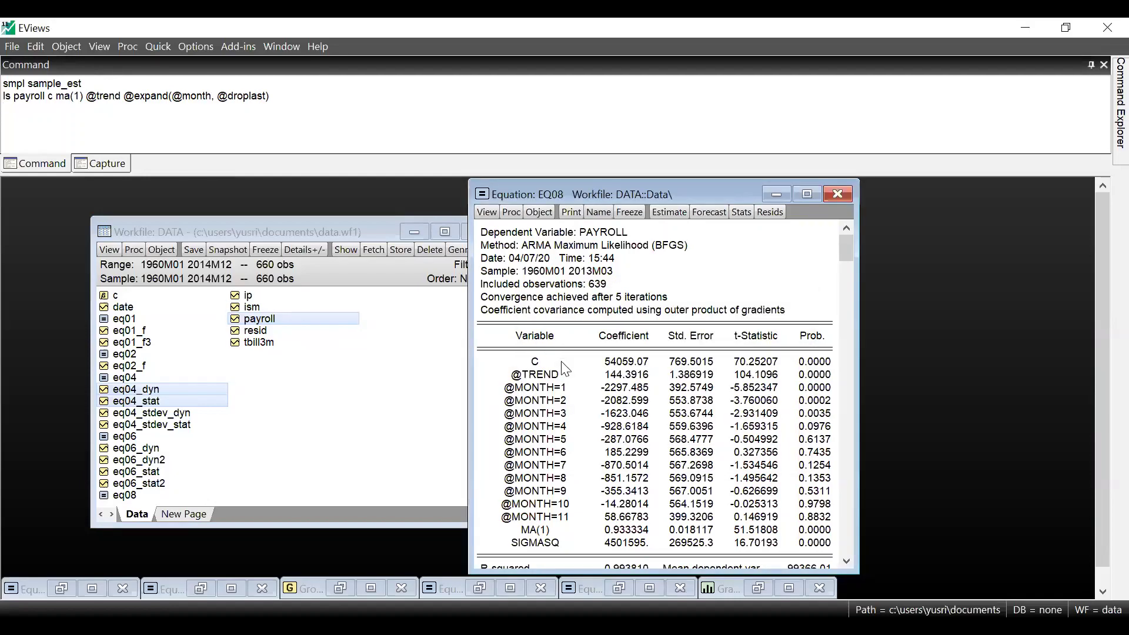
Run a dynamic forecast from eq08 over 2009m01 2014m12, naming the forecast series eq08_dyn and its standard errors eq08_stdev_dyn, and minimize the equation.
{"action": "left_click", "coordinate": [714, 215]}
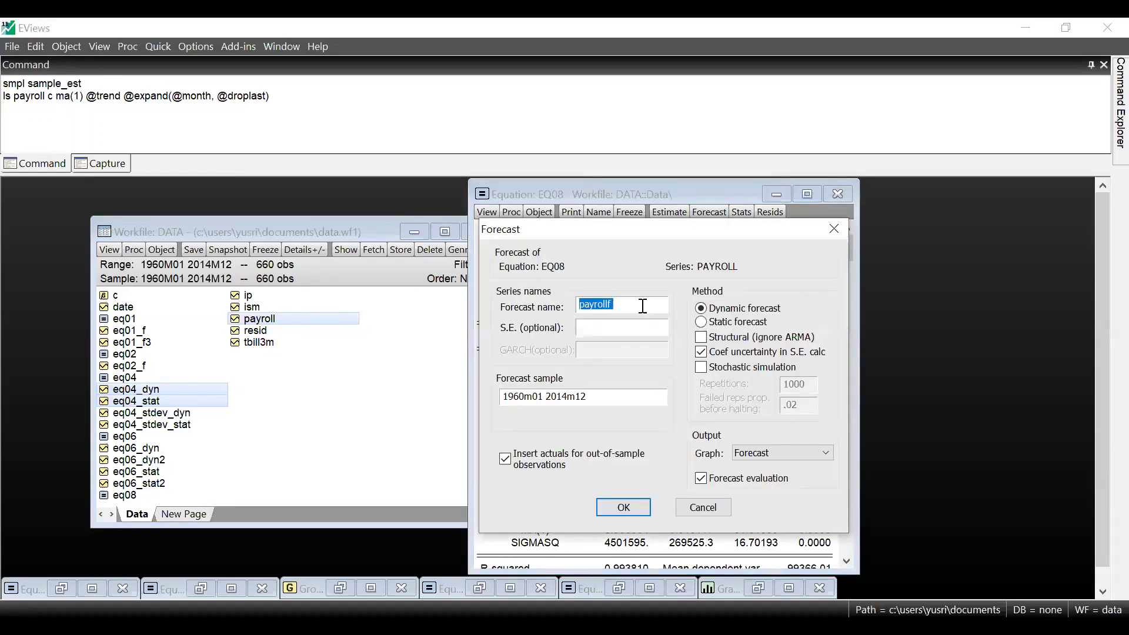
{"action": "type", "text": "eq08_dyn"}
{"action": "left_click", "coordinate": [527, 399]}
{"action": "key", "text": "BackSpace"}
{"action": "key", "text": "BackSpace"}
{"action": "key", "text": "BackSpace"}
{"action": "key", "text": "BackSpace"}
{"action": "type", "text": "2009"}
{"action": "left_click", "coordinate": [619, 326]}
{"action": "type", "text": "eq08_stde"}
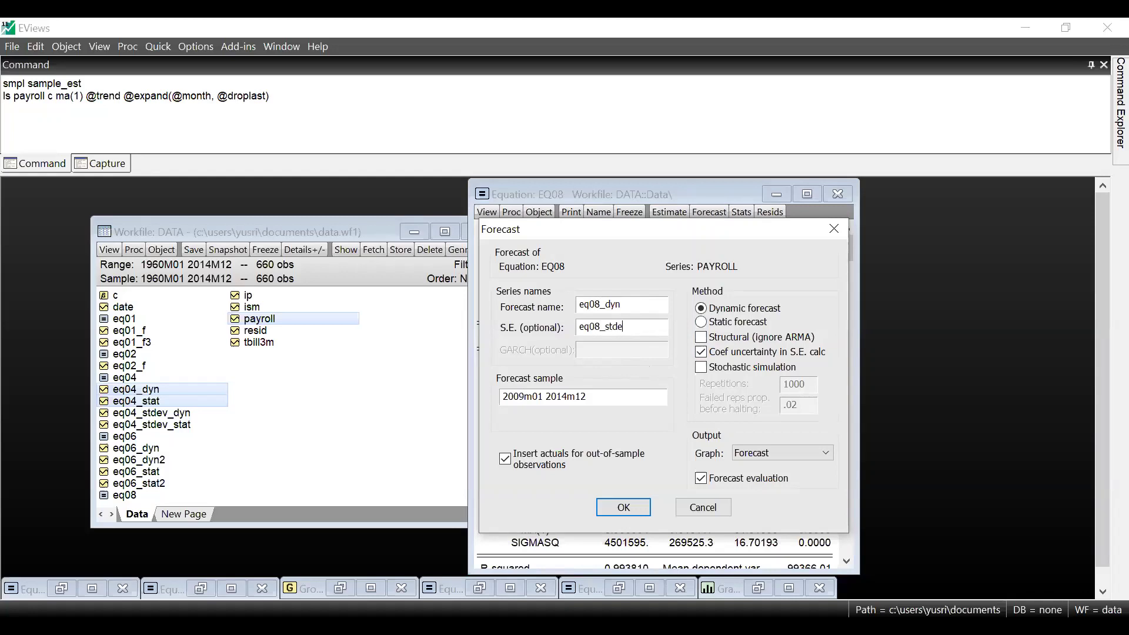
{"action": "type", "text": "v_dyn"}
{"action": "left_click", "coordinate": [623, 506]}
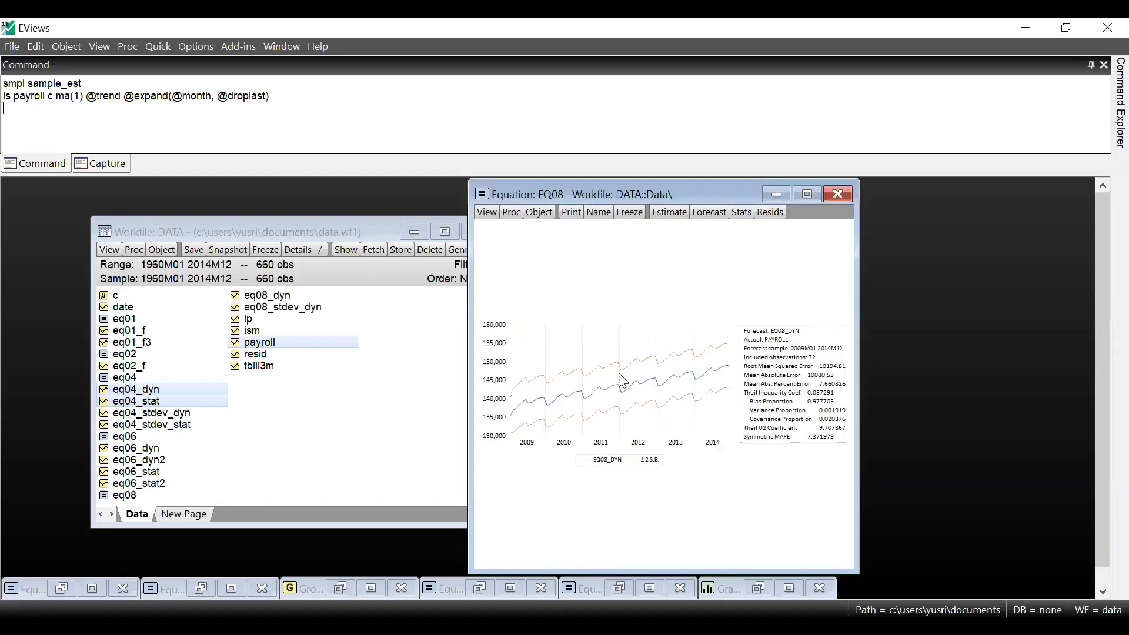
{"action": "mouse_move", "coordinate": [682, 374]}
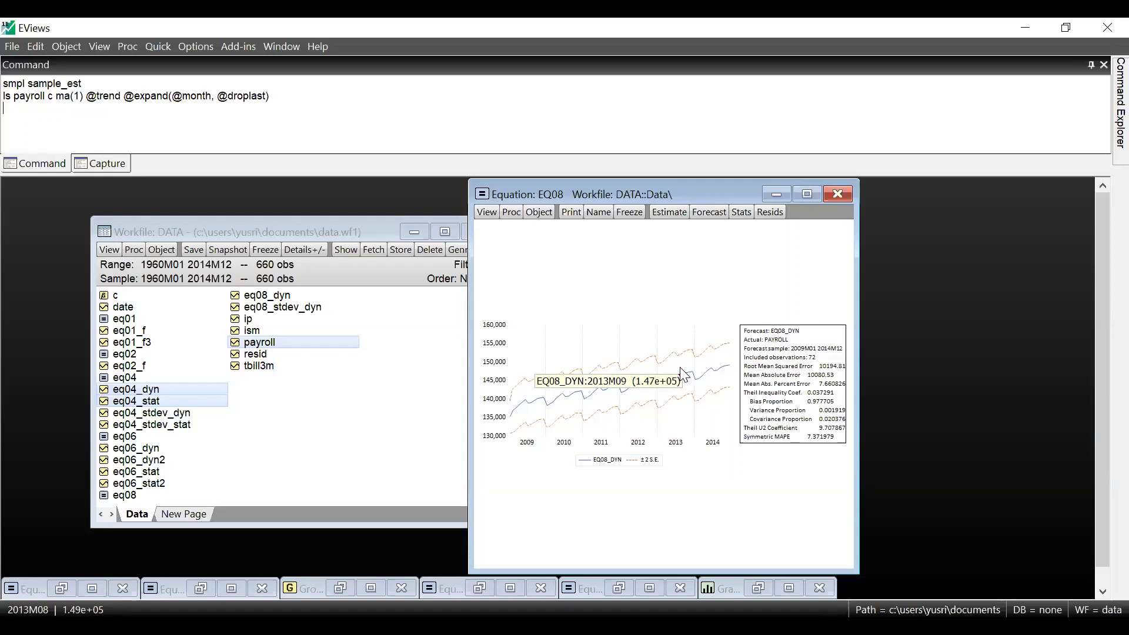
{"action": "left_click", "coordinate": [777, 188]}
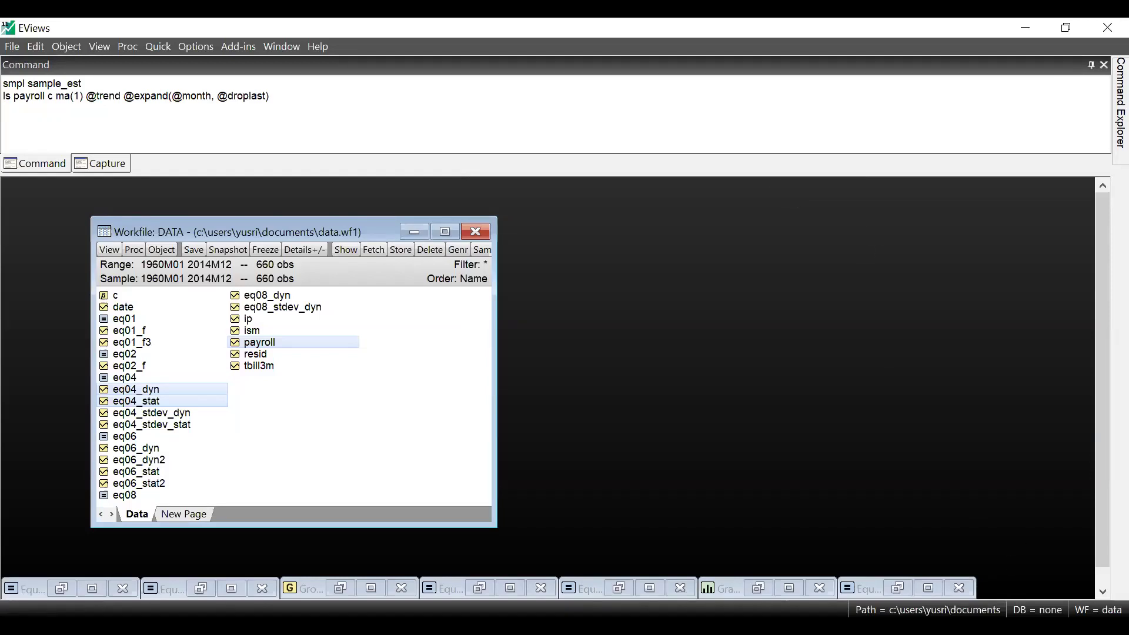
{"action": "key", "text": "alt+Tab"}
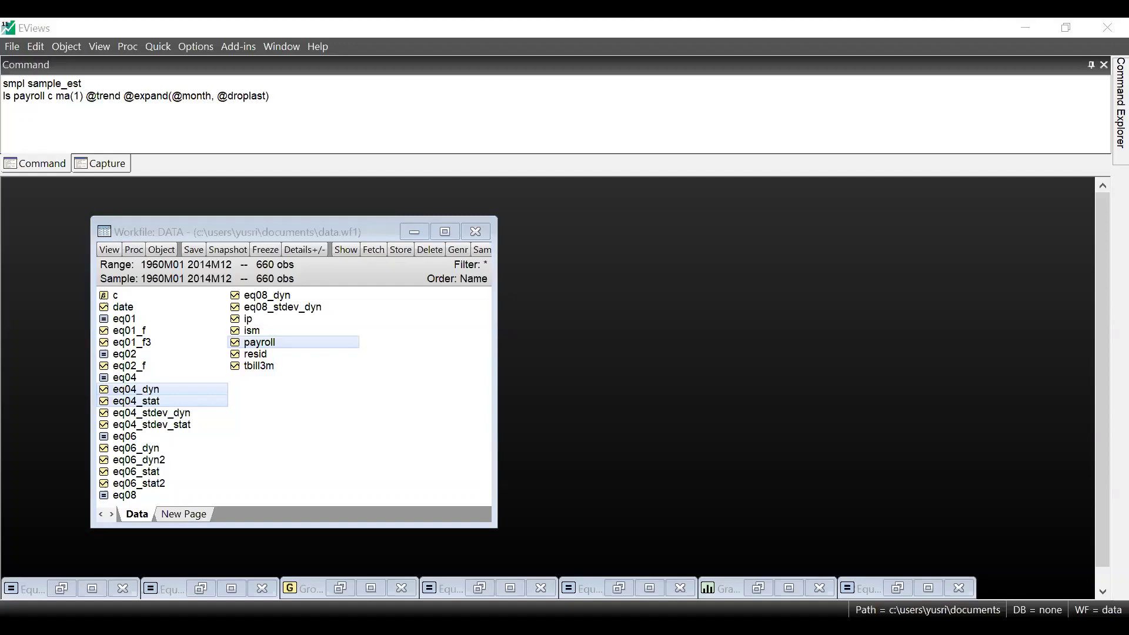
{"action": "left_click", "coordinate": [144, 108]}
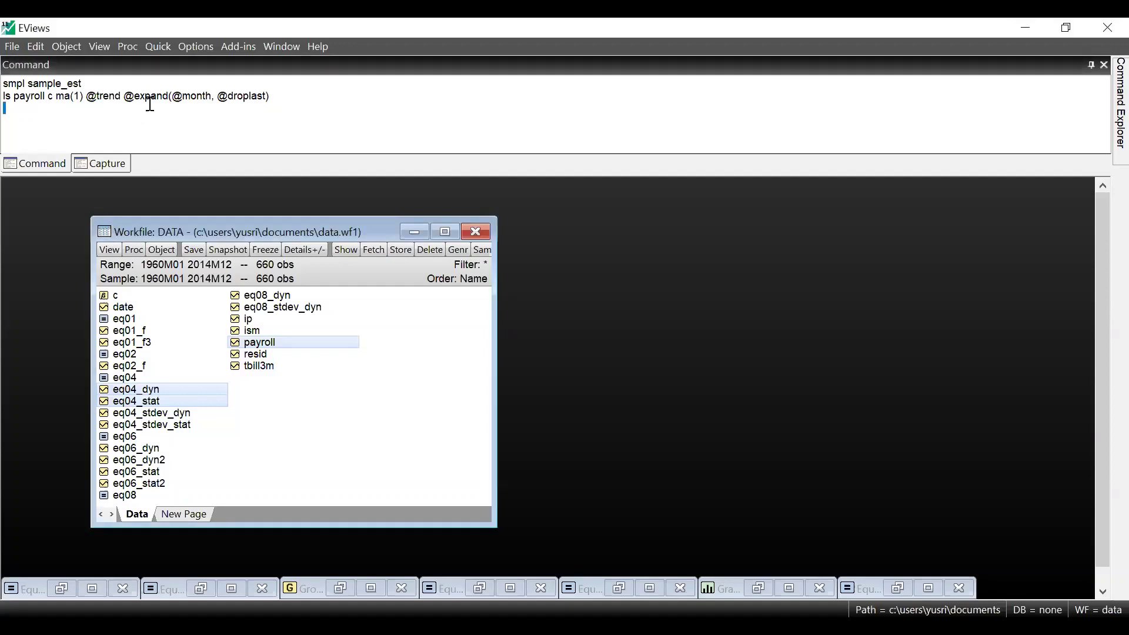
{"action": "left_click_drag", "start_coordinate": [169, 97], "coordinate": [3, 83]}
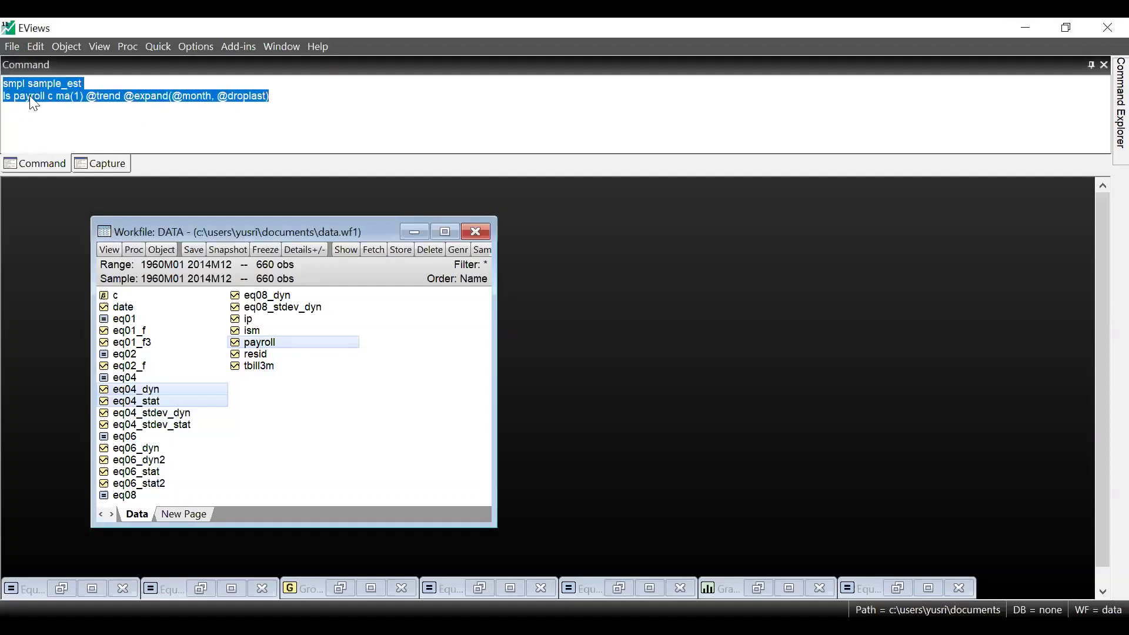
{"action": "right_click", "coordinate": [35, 96]}
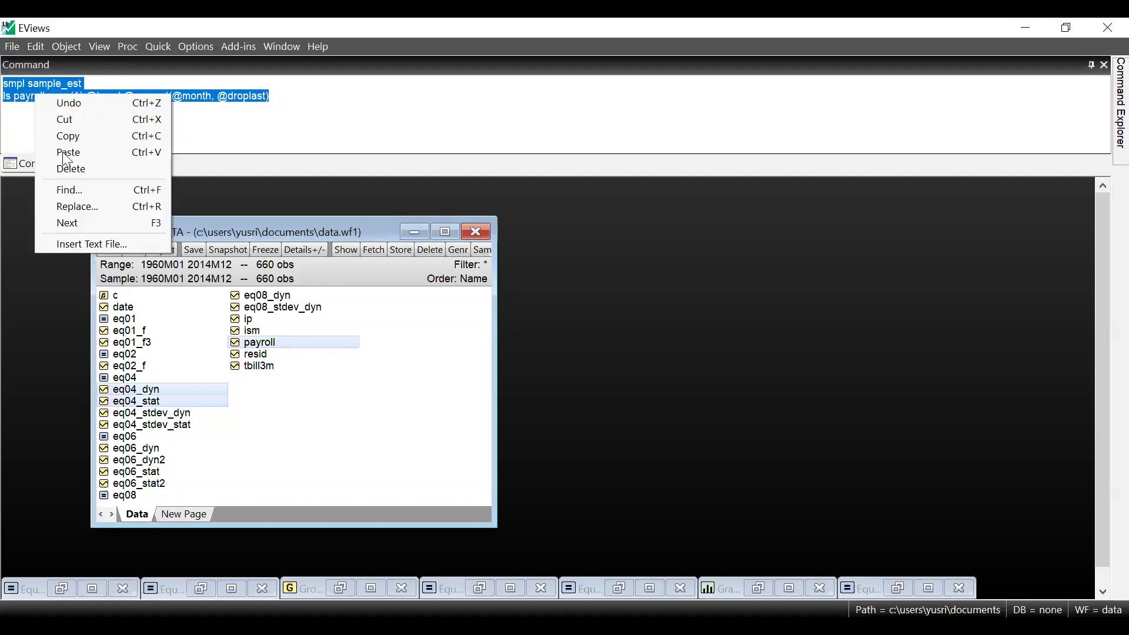
{"action": "left_click", "coordinate": [66, 155]}
{"action": "key", "text": "Return"}
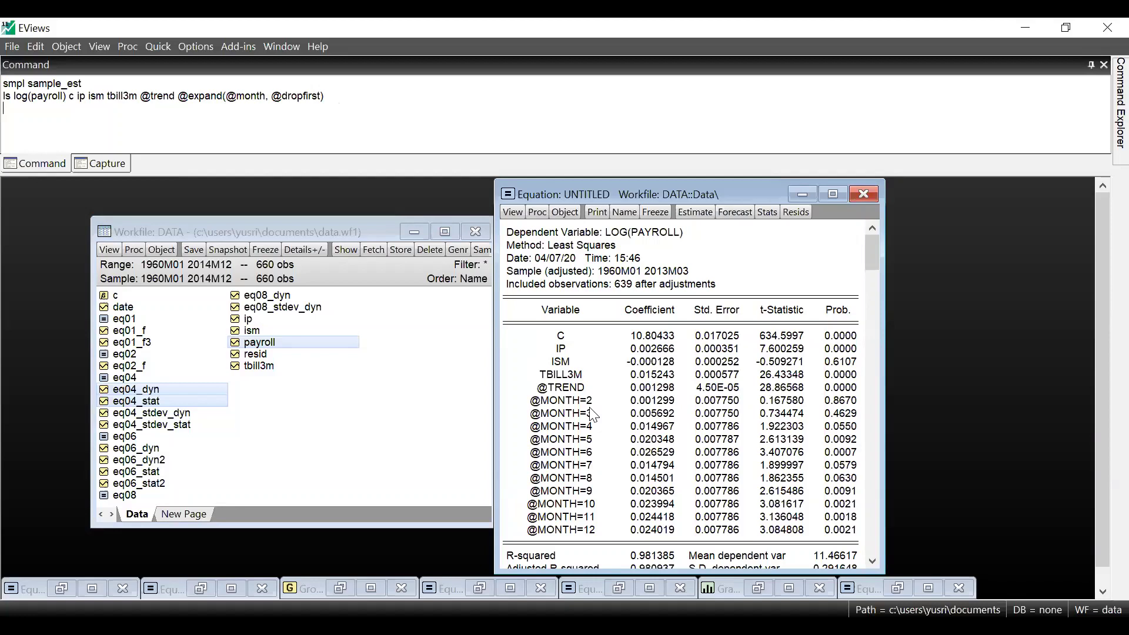
{"action": "left_click", "coordinate": [733, 213]}
{"action": "left_click_drag", "start_coordinate": [685, 213], "coordinate": [399, 241]}
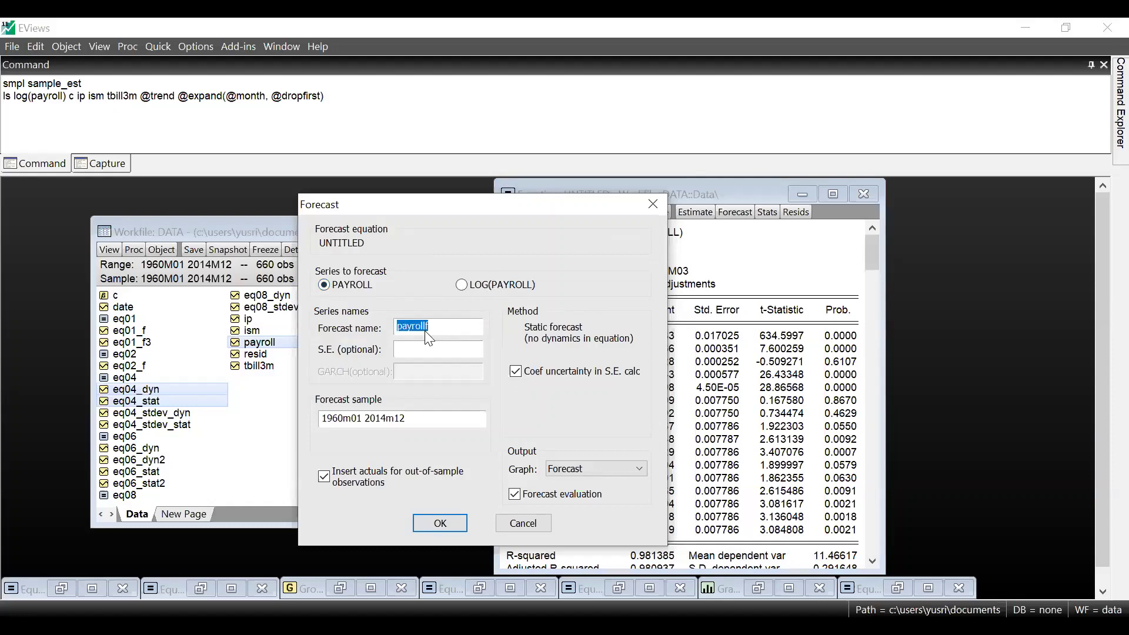
{"action": "type", "text": "q0"}
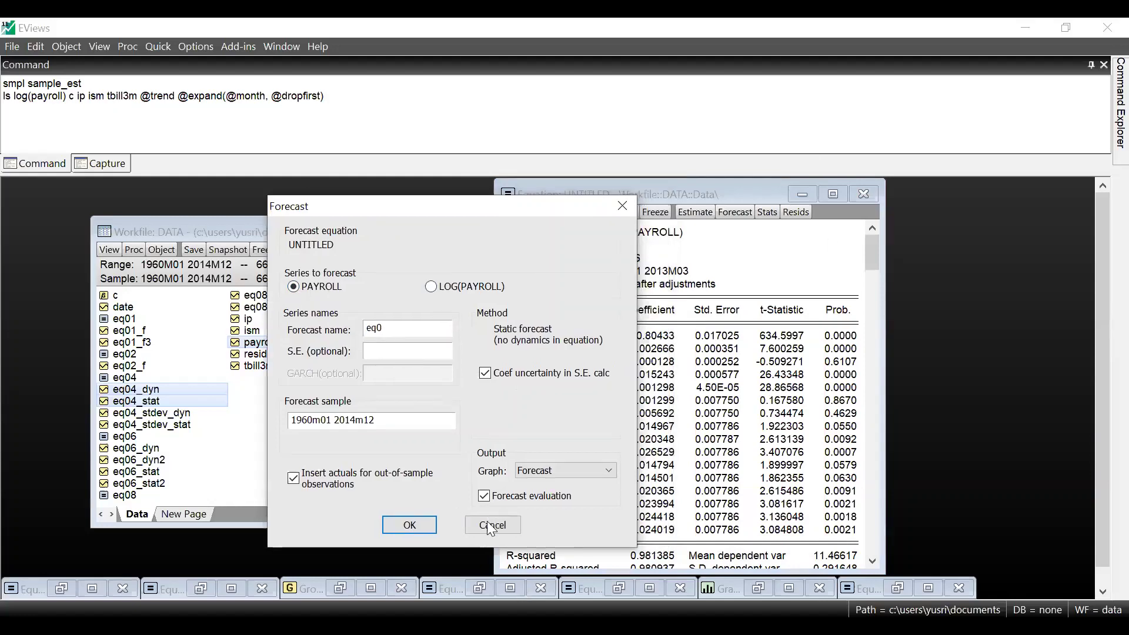
{"action": "left_click", "coordinate": [621, 206]}
Name the estimated log(payroll) equation eq09.
{"action": "left_click", "coordinate": [624, 212]}
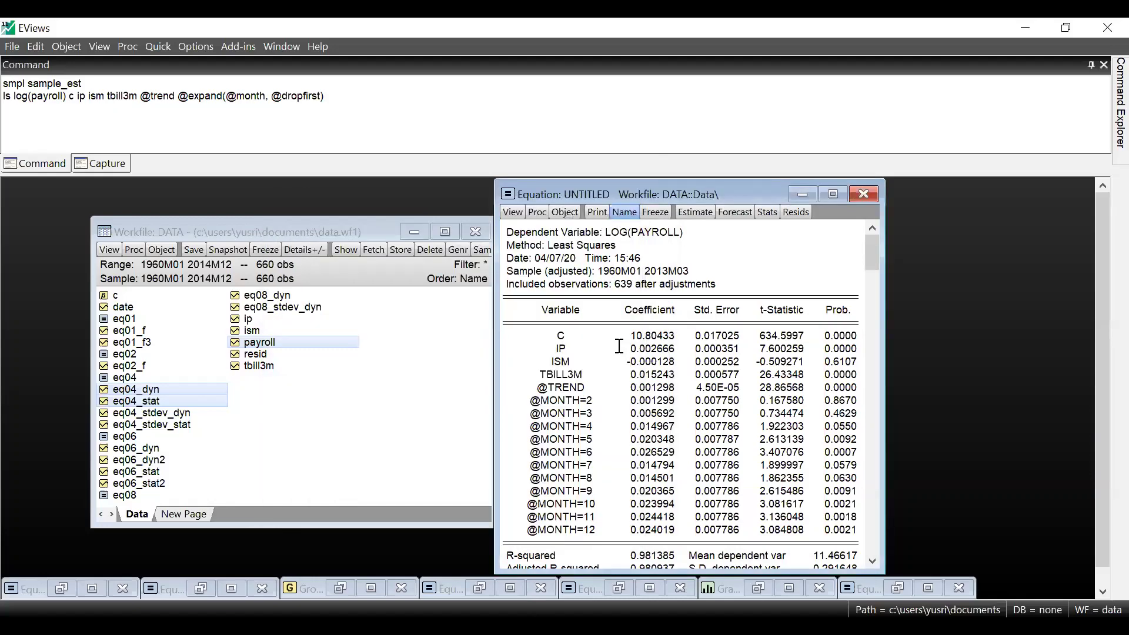
{"action": "key", "text": "BackSpace"}
{"action": "type", "text": "9"}
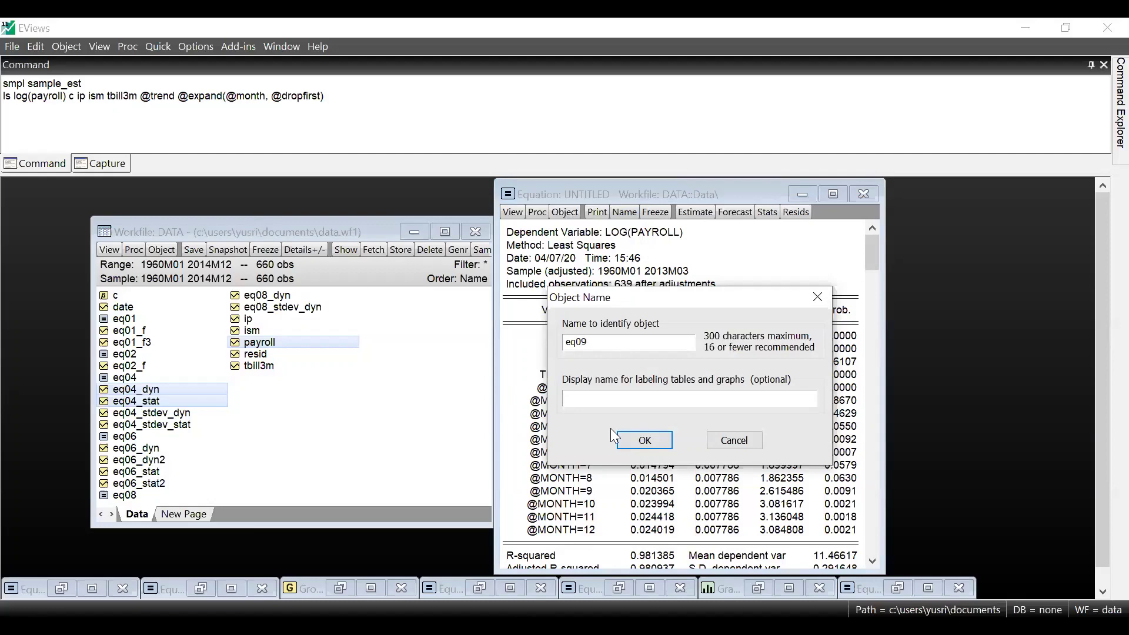
{"action": "left_click", "coordinate": [630, 439]}
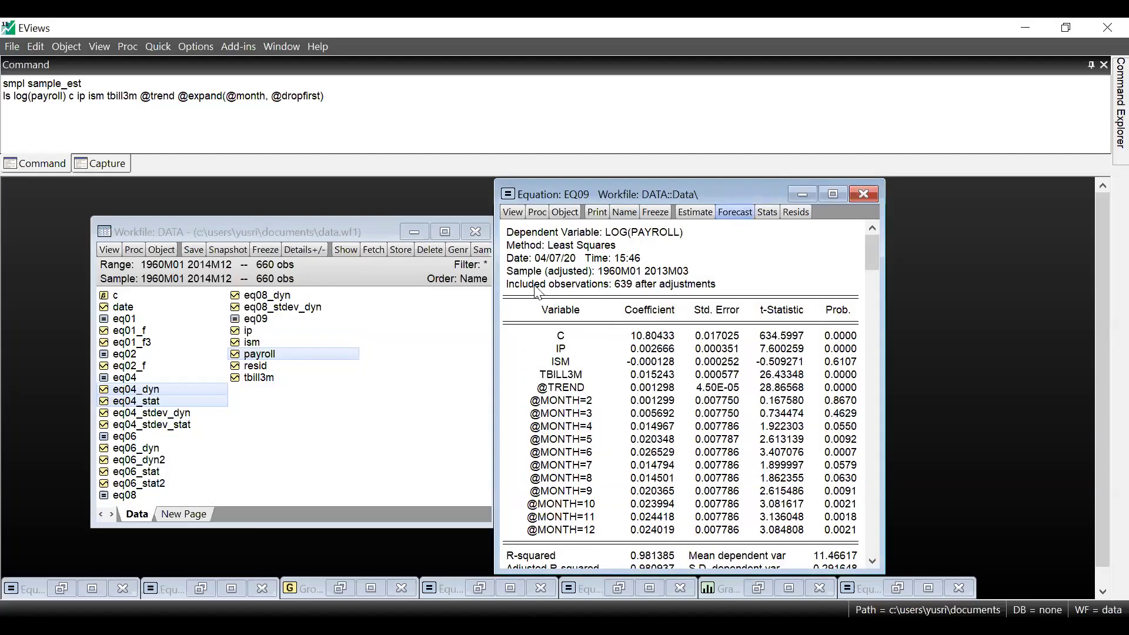
Forecast PAYROLL in levels from eq09 over 2009m01 2014m12, naming the forecast series eq09_level.
{"action": "double_click", "coordinate": [644, 335]}
{"action": "type", "text": "eq09"}
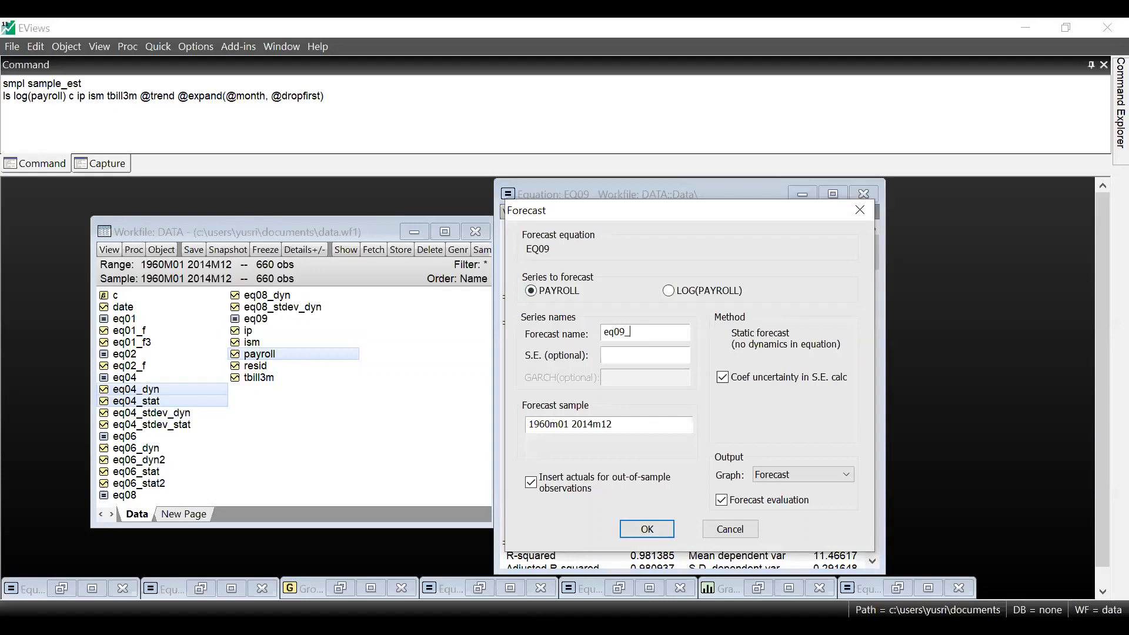
{"action": "type", "text": "_level"}
{"action": "left_click_drag", "start_coordinate": [553, 424], "coordinate": [529, 424]}
{"action": "type", "text": "2009"}
{"action": "left_click", "coordinate": [646, 529]}
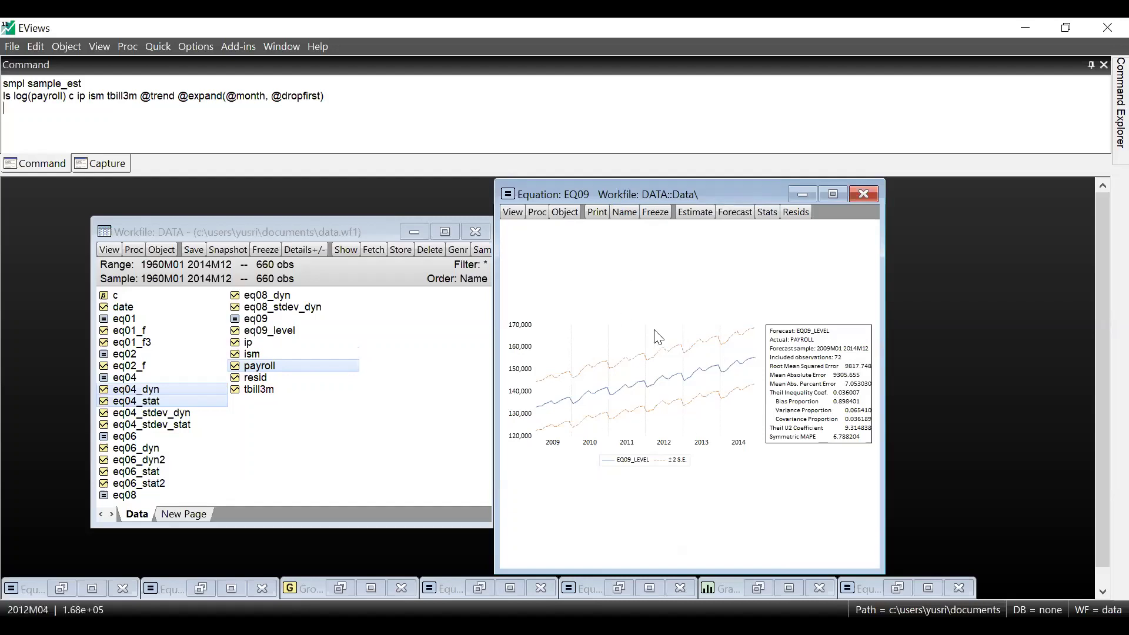
Set up a forecast of LOG(PAYROLL) from eq09, naming the forecast series eq09_log.
{"action": "left_click", "coordinate": [729, 217]}
{"action": "left_click", "coordinate": [669, 291]}
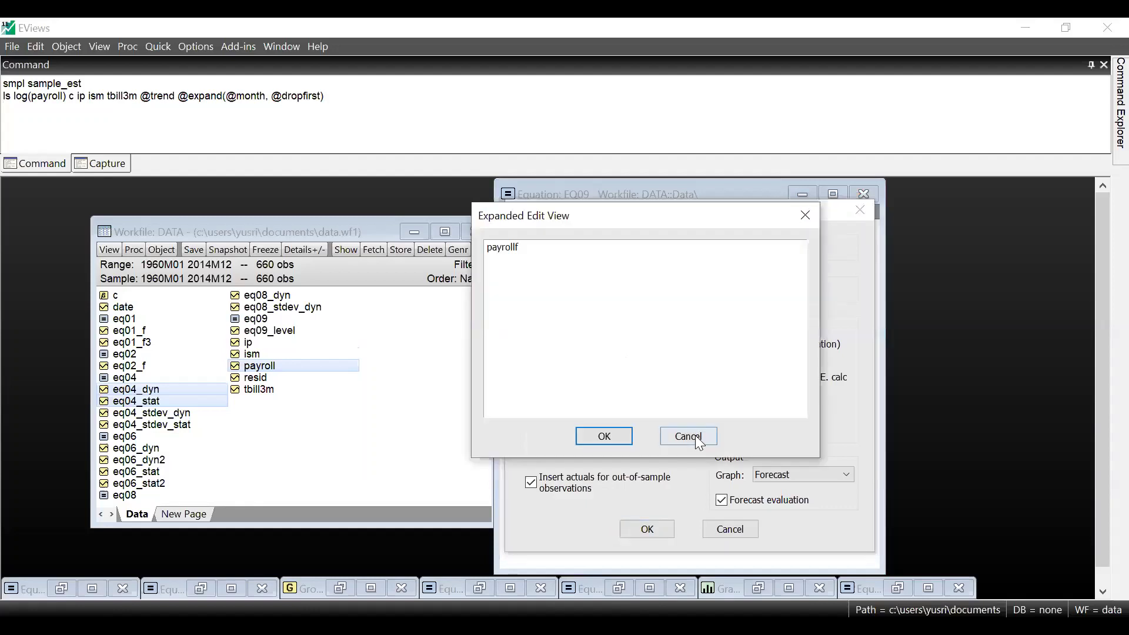
{"action": "key", "text": "ctrl+e"}
{"action": "key", "text": "Escape"}
{"action": "type", "text": "e"}
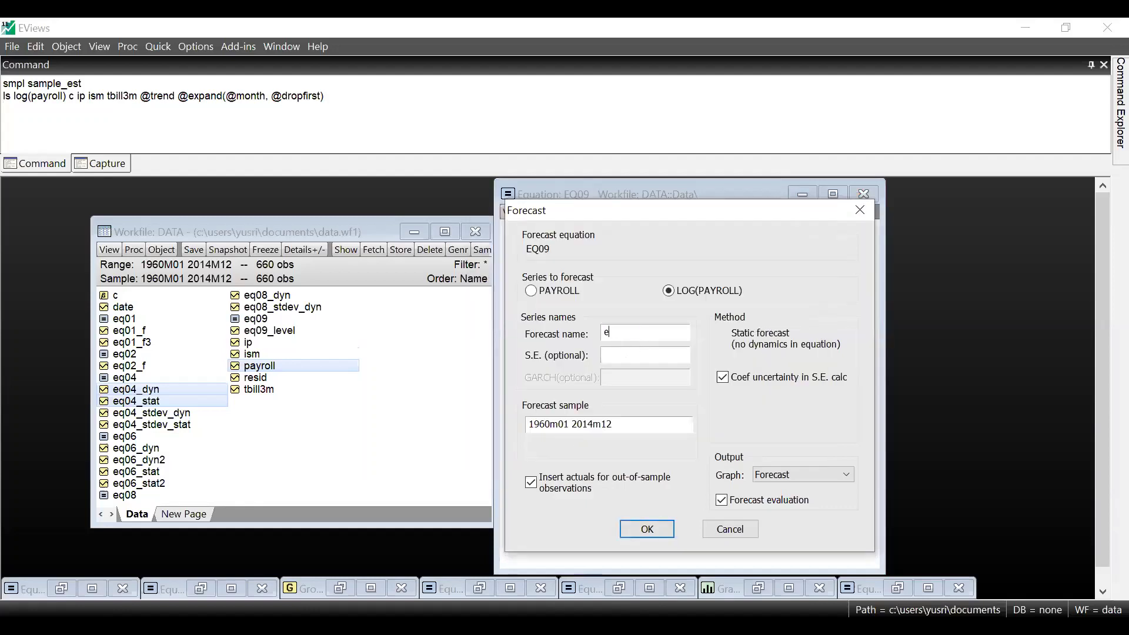
{"action": "type", "text": "q09"}
{"action": "type", "text": "_log"}
Set the forecast sample to 2009m01 2014m12, run the log forecast, and minimize the eq09 equation.
{"action": "left_click", "coordinate": [552, 426]}
{"action": "key", "text": "BackSpace"}
{"action": "key", "text": "BackSpace"}
{"action": "key", "text": "BackSpace"}
{"action": "key", "text": "BackSpace"}
{"action": "type", "text": "200"}
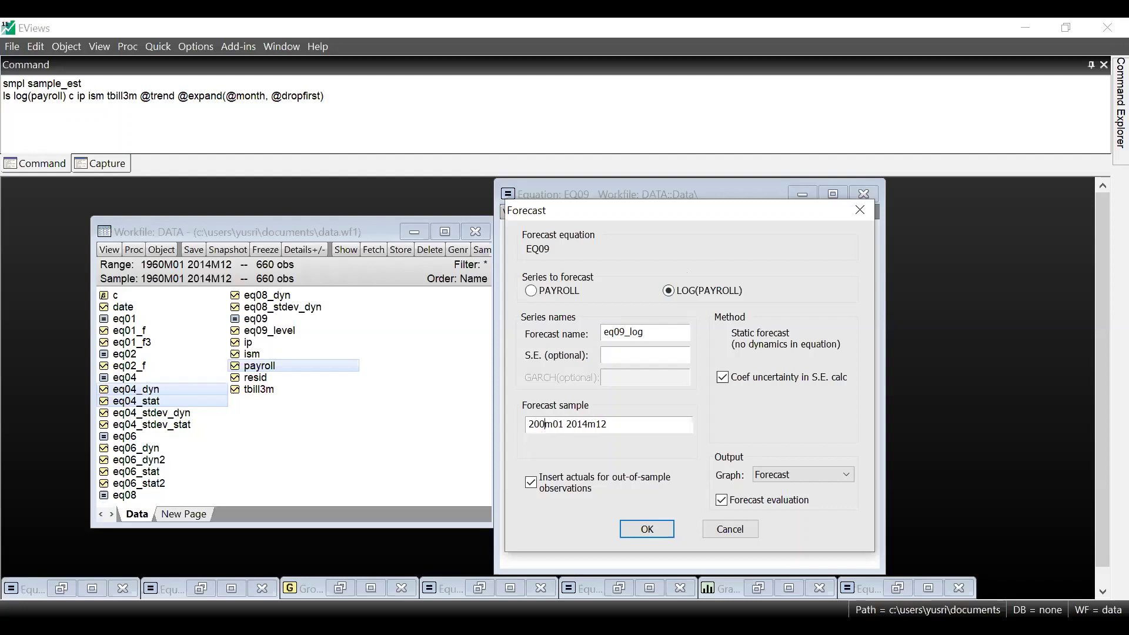
{"action": "type", "text": "9"}
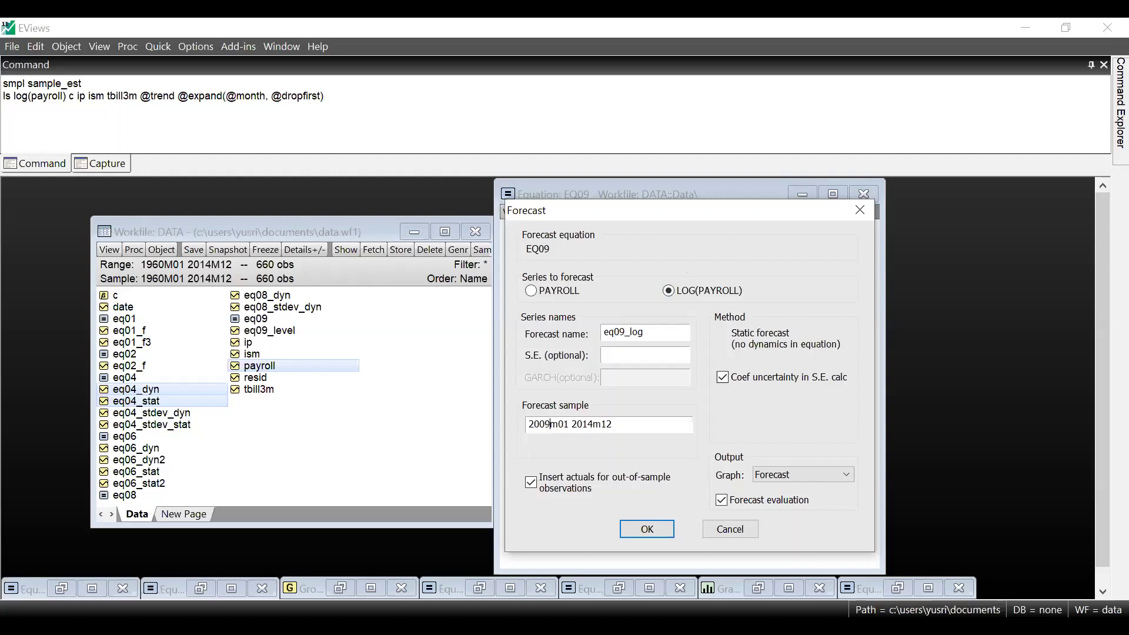
{"action": "left_click", "coordinate": [657, 538]}
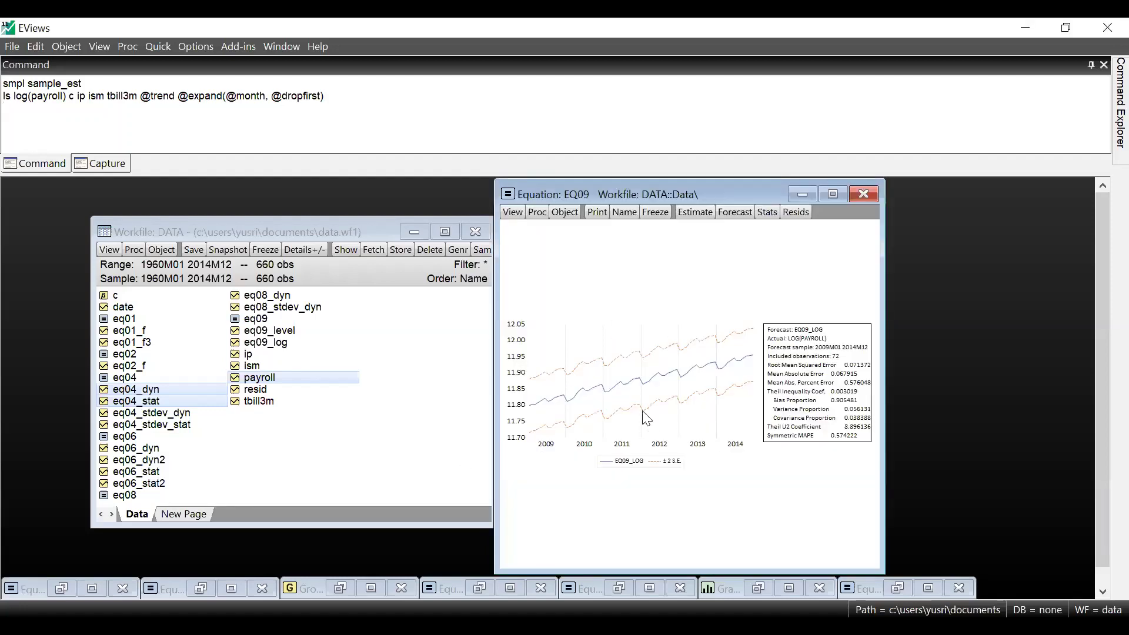
{"action": "mouse_move", "coordinate": [643, 412]}
{"action": "left_click", "coordinate": [798, 195]}
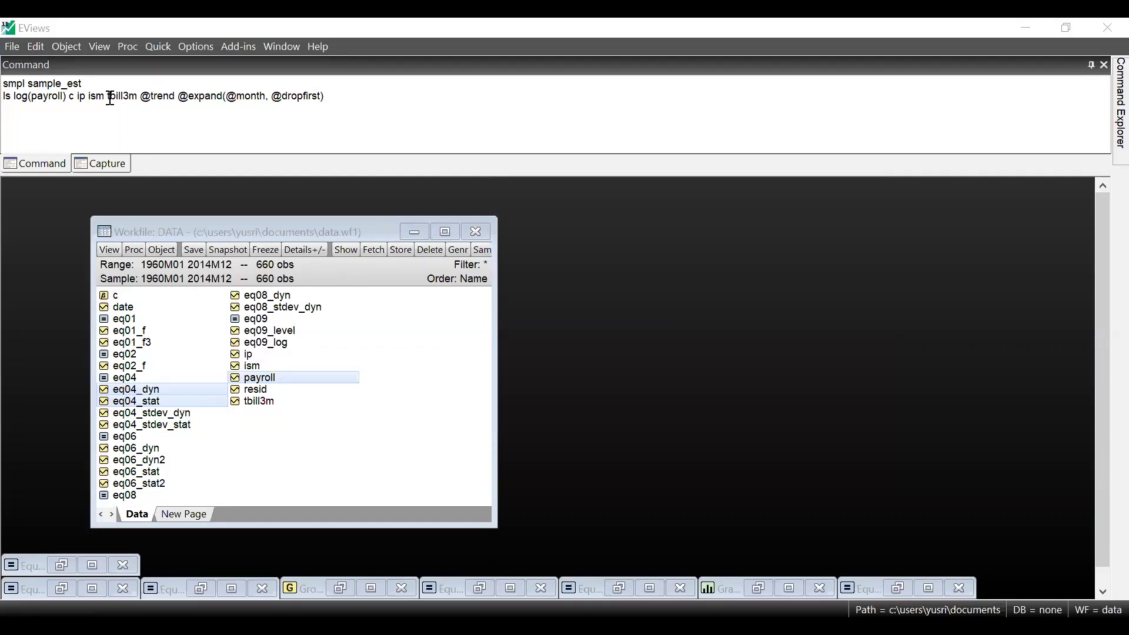
{"action": "double_click", "coordinate": [17, 96]}
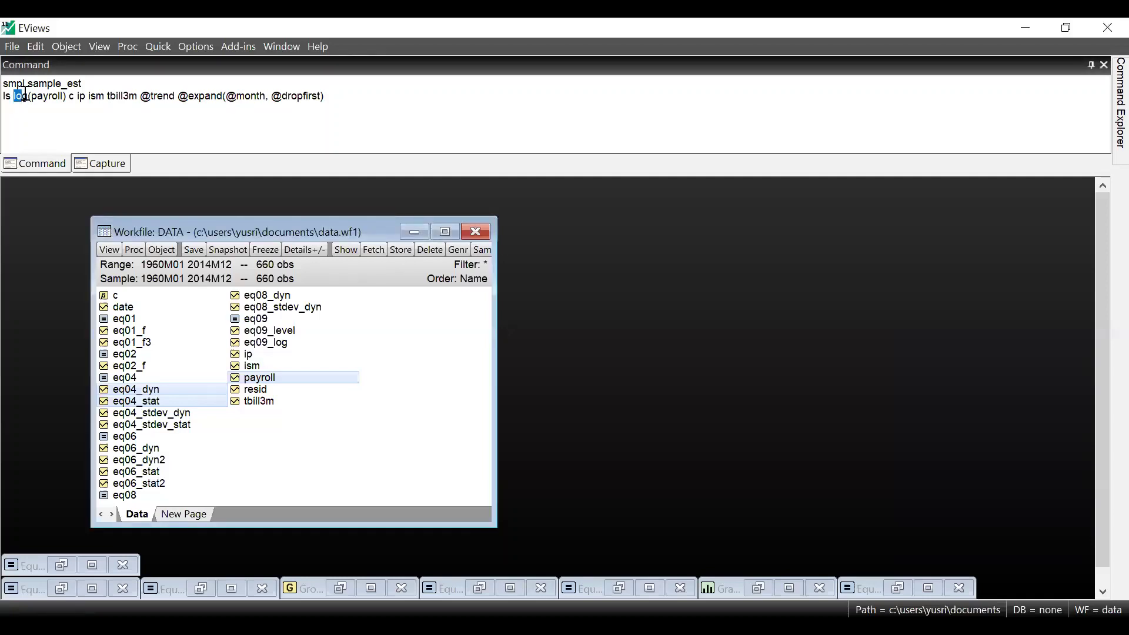
{"action": "left_click_drag", "start_coordinate": [326, 97], "coordinate": [2, 82]}
{"action": "right_click", "coordinate": [27, 83]}
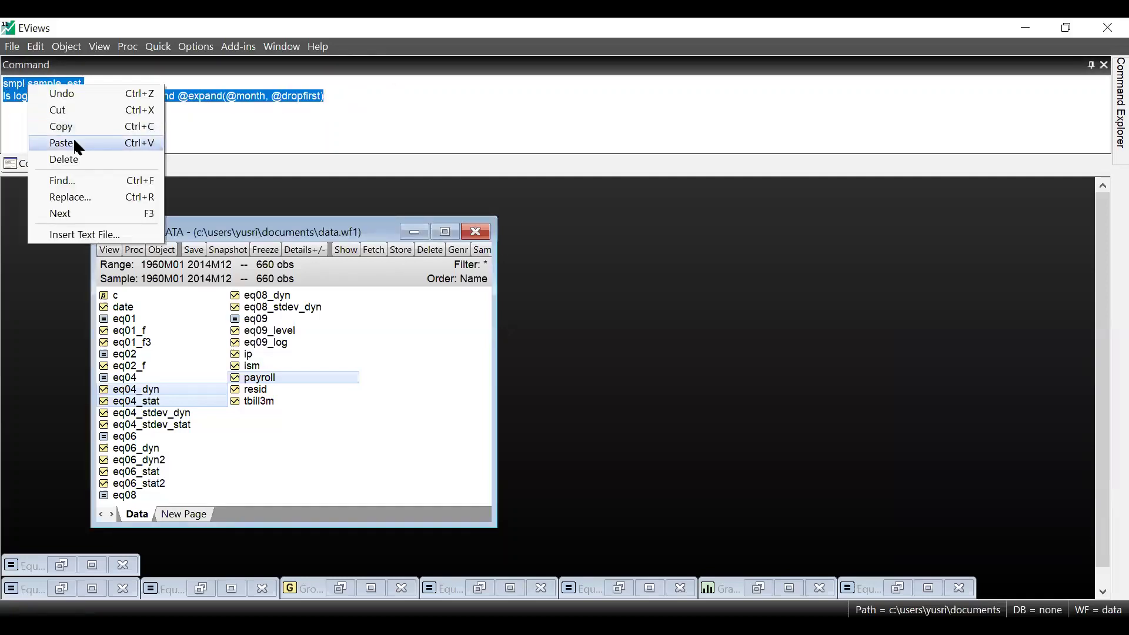
{"action": "left_click", "coordinate": [73, 142]}
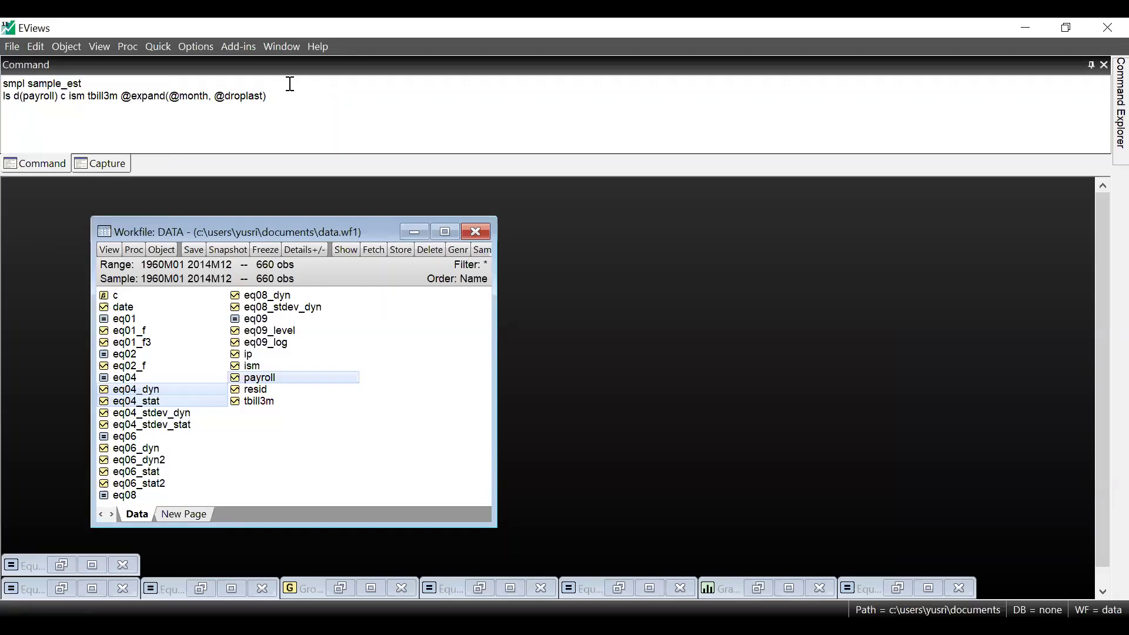
{"action": "key", "text": "Return"}
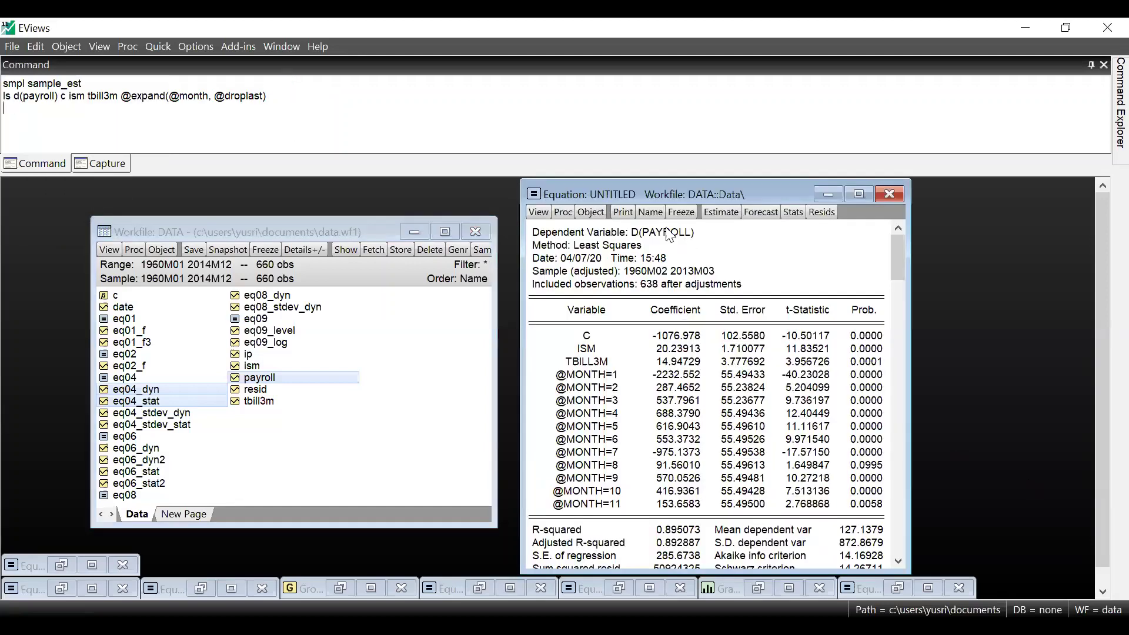
Name the estimated d(payroll) equation eq10.
{"action": "left_click", "coordinate": [651, 211]}
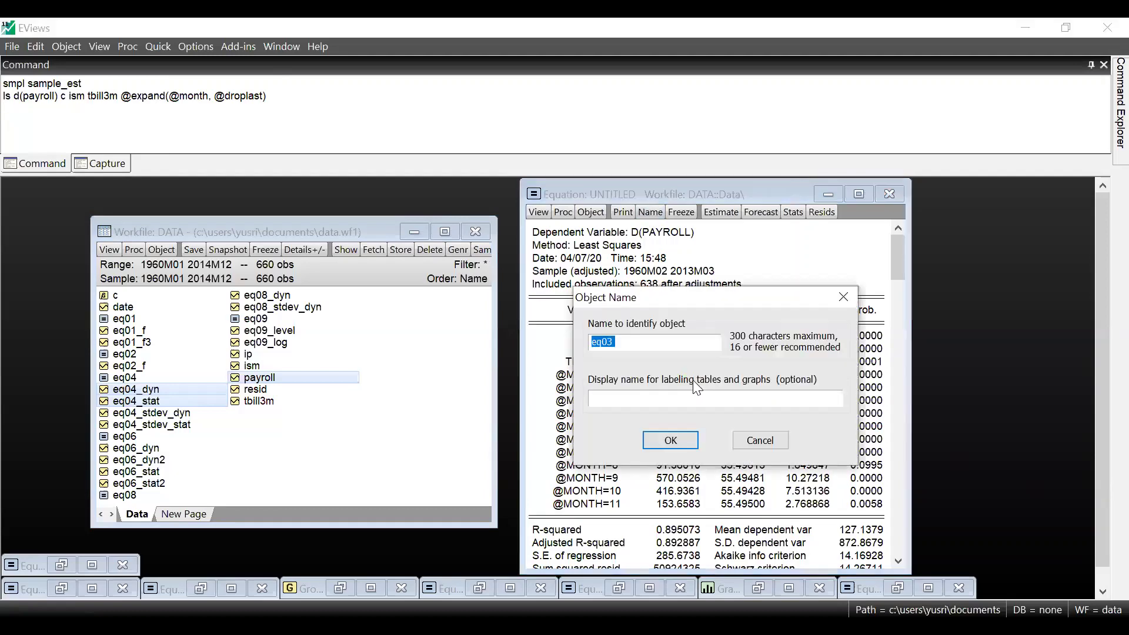
{"action": "left_click", "coordinate": [688, 343]}
{"action": "key", "text": "BackSpace"}
{"action": "key", "text": "BackSpace"}
{"action": "type", "text": "1-0"}
{"action": "left_click", "coordinate": [671, 441]}
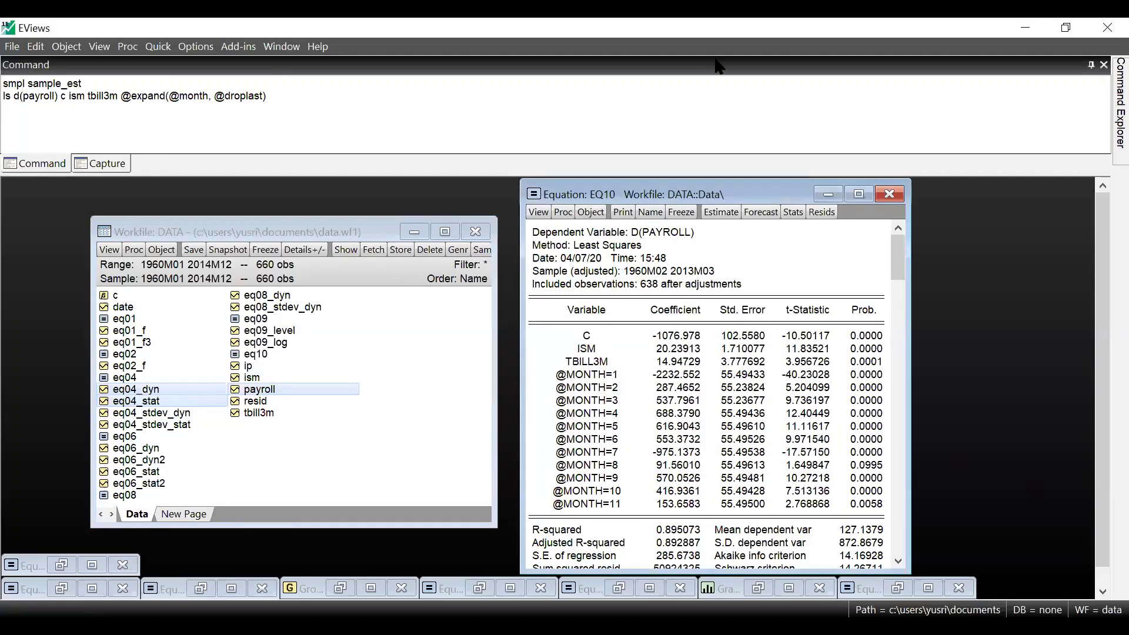
Run a dynamic forecast of PAYROLL in levels from eq10 over 2009m01 2014m12, naming the forecast series eq10_diff_dyn.
{"action": "left_click", "coordinate": [750, 214]}
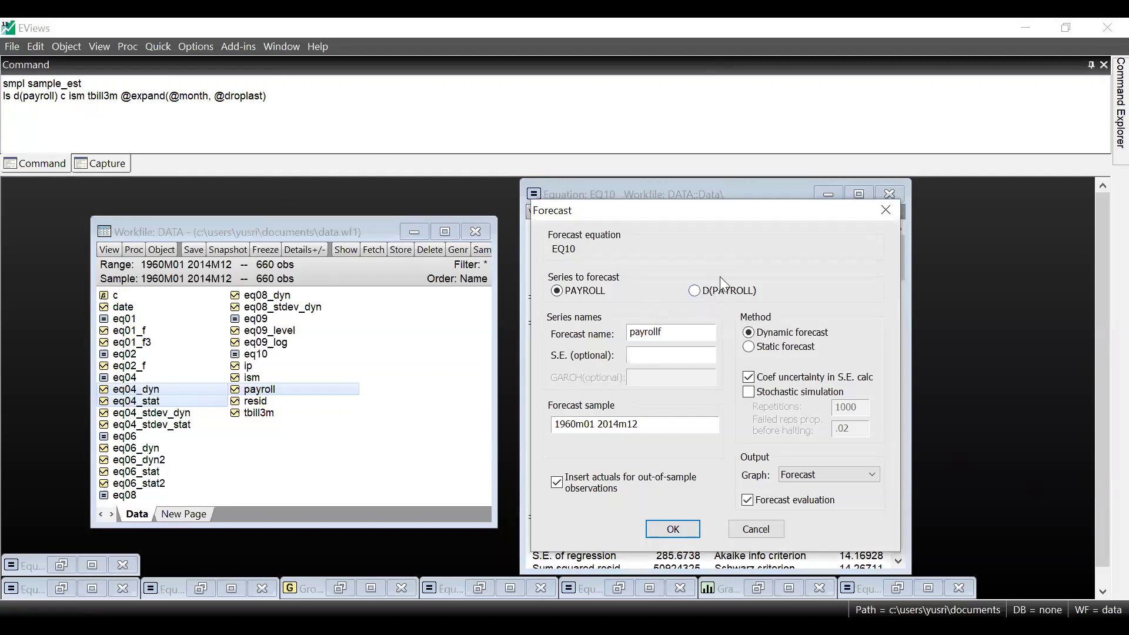
{"action": "double_click", "coordinate": [673, 338]}
{"action": "type", "text": "eq10_diff_dyn"}
{"action": "left_click", "coordinate": [574, 425]}
{"action": "key", "text": "BackSpace"}
{"action": "key", "text": "BackSpace"}
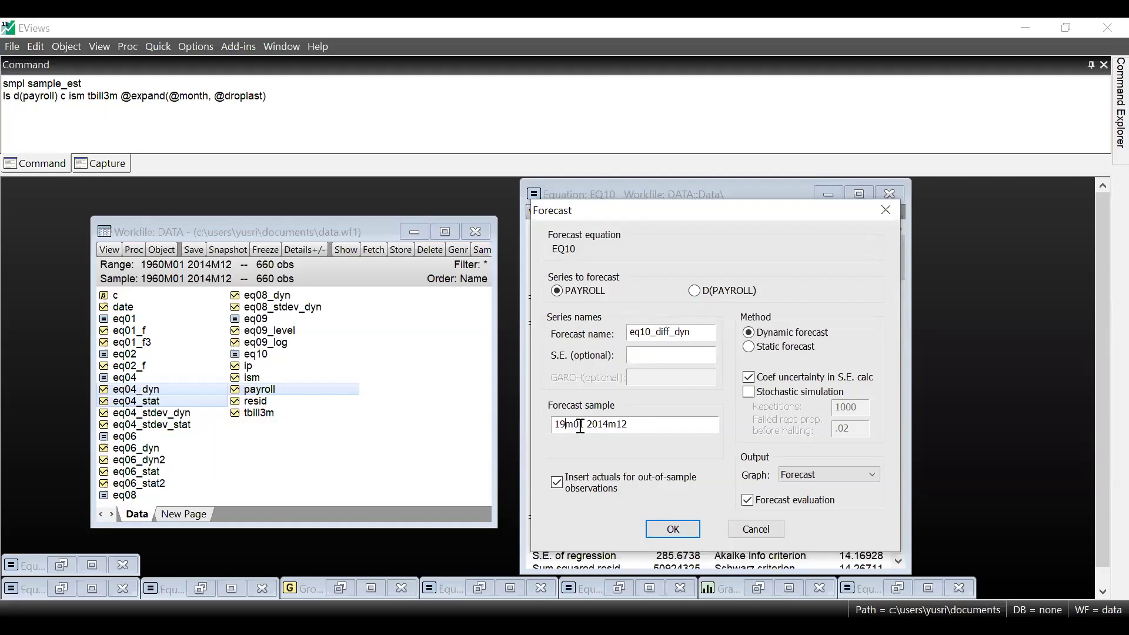
{"action": "key", "text": "BackSpace"}
{"action": "key", "text": "BackSpace"}
{"action": "type", "text": "2009"}
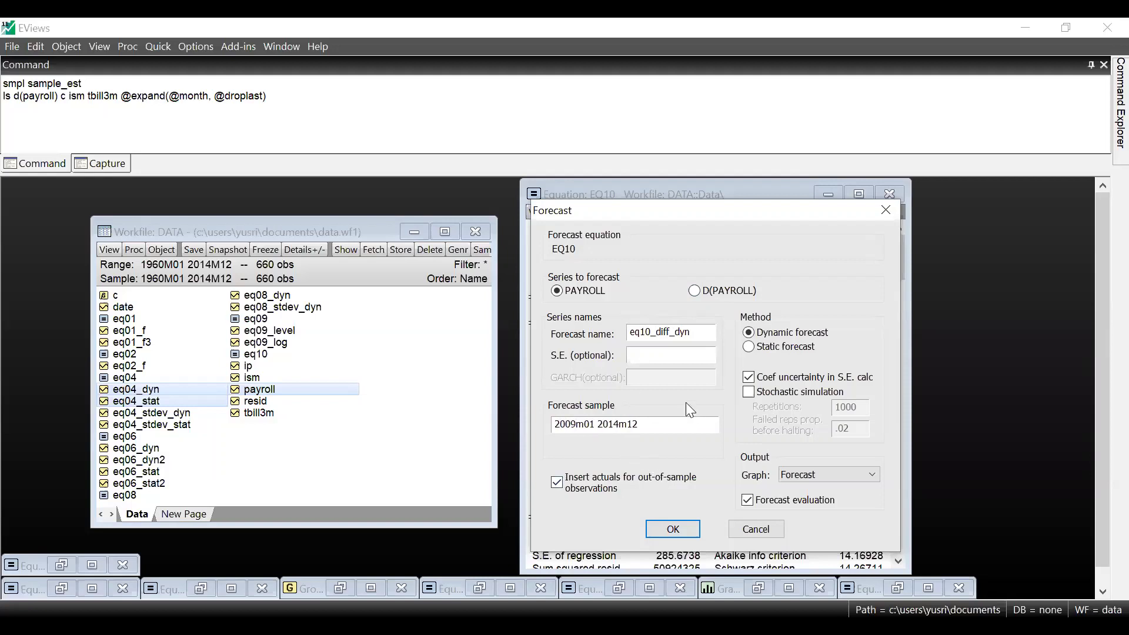
{"action": "left_click", "coordinate": [673, 531]}
Set up a dynamic forecast of D(PAYROLL) from eq10, naming the forecast series eq10_diff_dyn.
{"action": "left_click", "coordinate": [757, 214]}
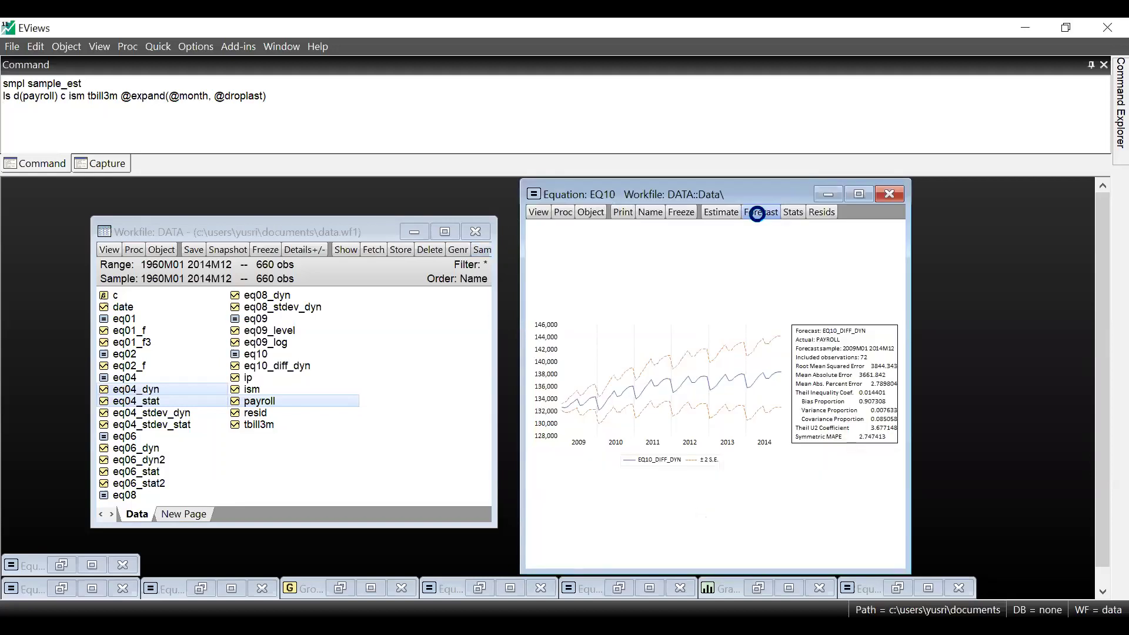
{"action": "left_click", "coordinate": [716, 288]}
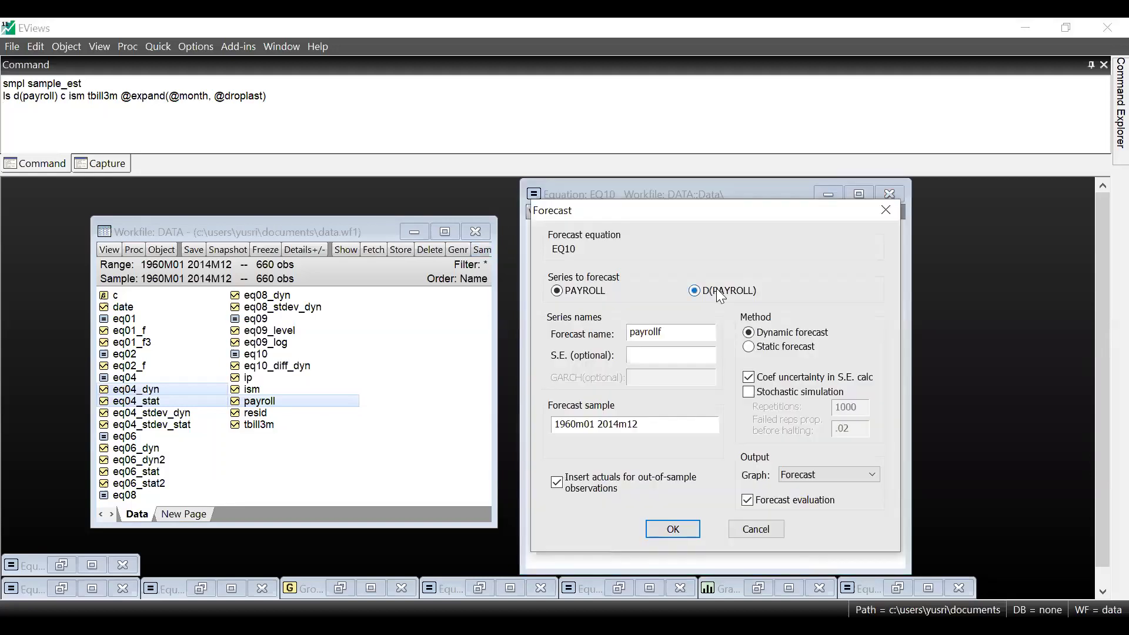
{"action": "double_click", "coordinate": [663, 336]}
{"action": "type", "text": "e"}
{"action": "key", "text": "BackSpace"}
{"action": "type", "text": "eq"}
{"action": "type", "text": "10"}
{"action": "type", "text": "_v"}
{"action": "key", "text": "BackSpace"}
{"action": "type", "text": "diff"}
{"action": "type", "text": "_dyn"}
{"action": "left_click", "coordinate": [558, 292]}
{"action": "left_click", "coordinate": [695, 291]}
Set the forecast sample to 2009m01 2014m12, run the differenced forecast, and minimize the eq10 equation.
{"action": "left_click", "coordinate": [574, 423]}
{"action": "key", "text": "BackSpace"}
{"action": "key", "text": "BackSpace"}
{"action": "key", "text": "BackSpace"}
{"action": "key", "text": "BackSpace"}
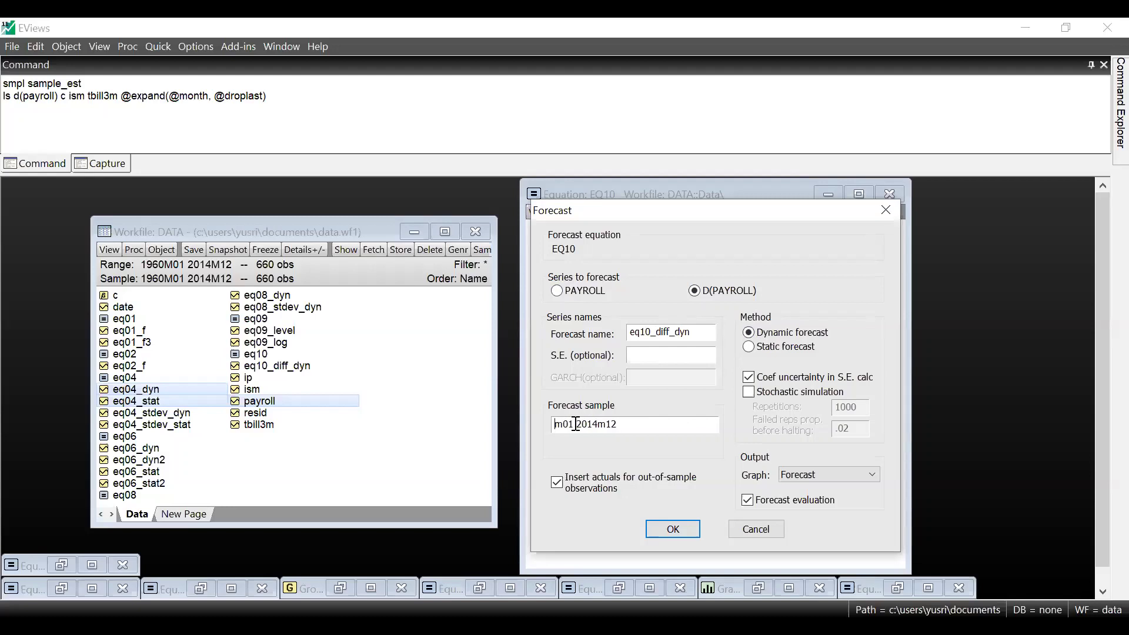
{"action": "type", "text": "2009"}
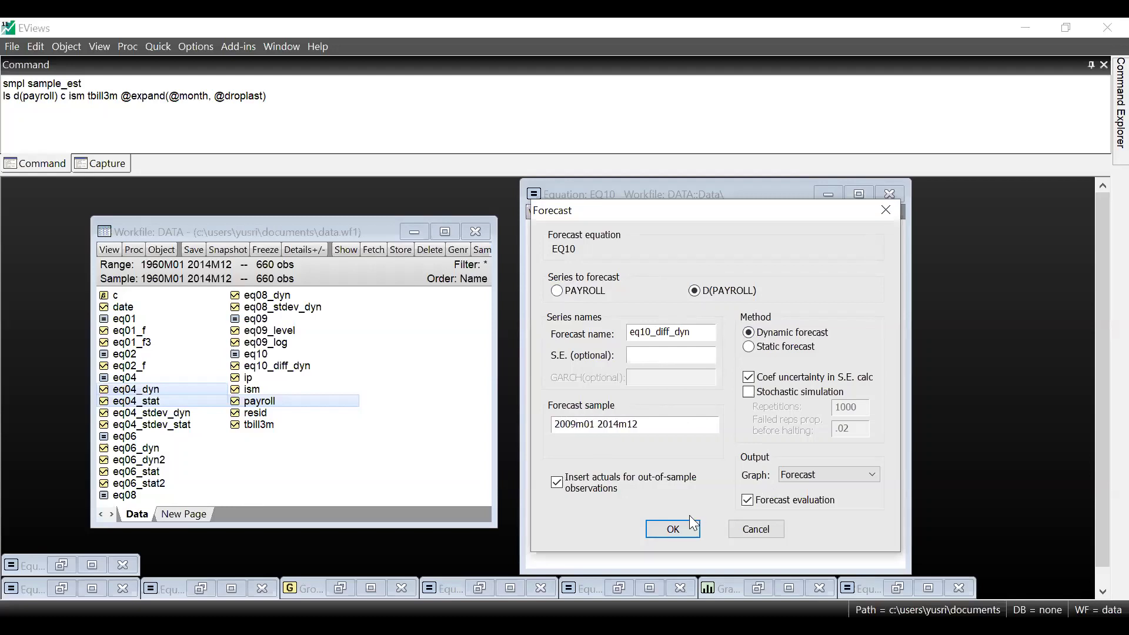
{"action": "left_click", "coordinate": [674, 529]}
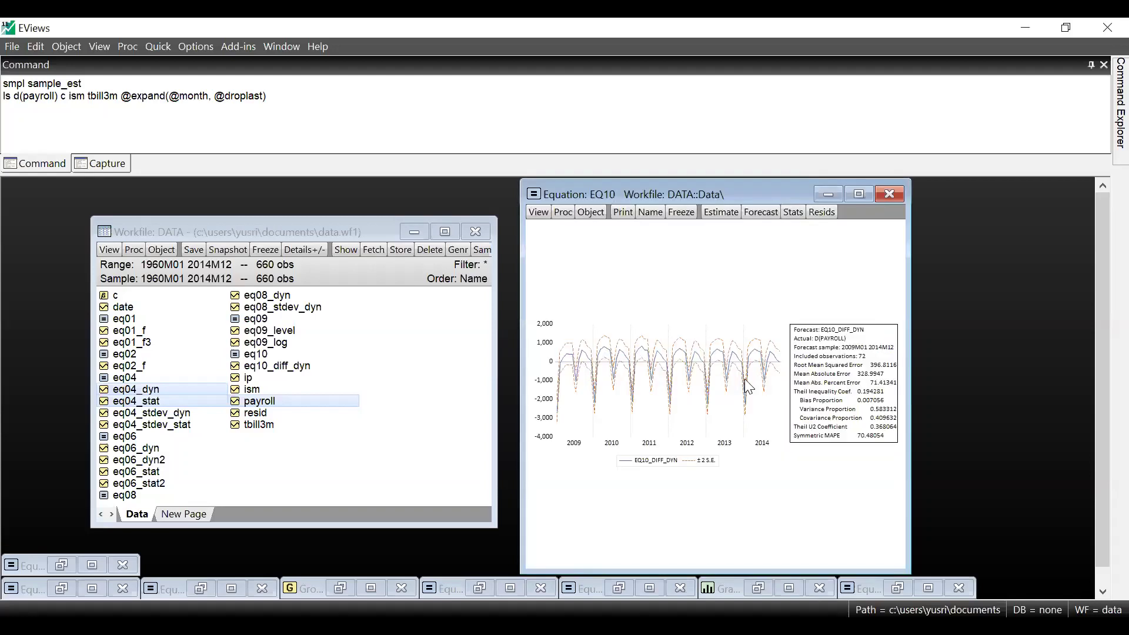
{"action": "mouse_move", "coordinate": [745, 381]}
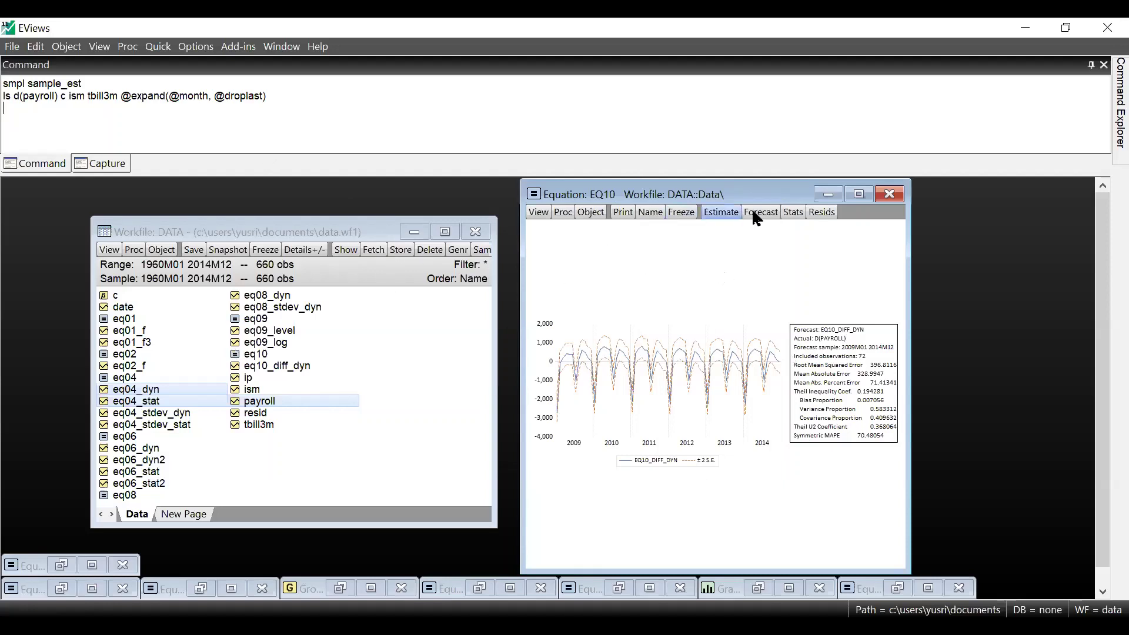
{"action": "left_click", "coordinate": [824, 187]}
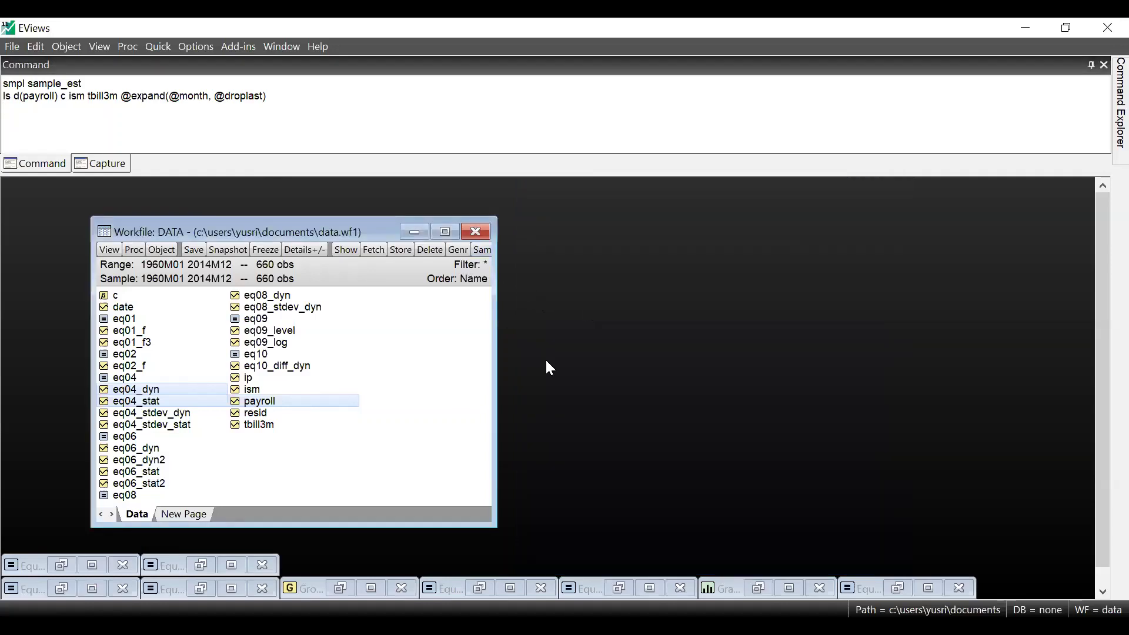
{"action": "left_click", "coordinate": [882, 390]}
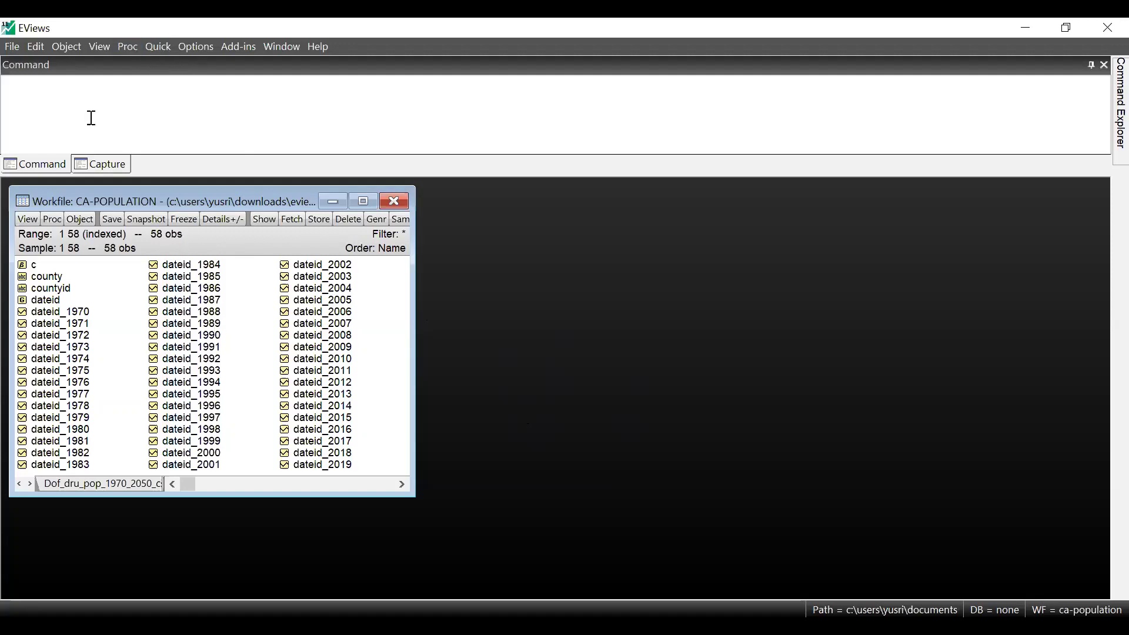
Create a new untitled GeoMap object in the CA-POPULATION workfile.
{"action": "left_click", "coordinate": [151, 46]}
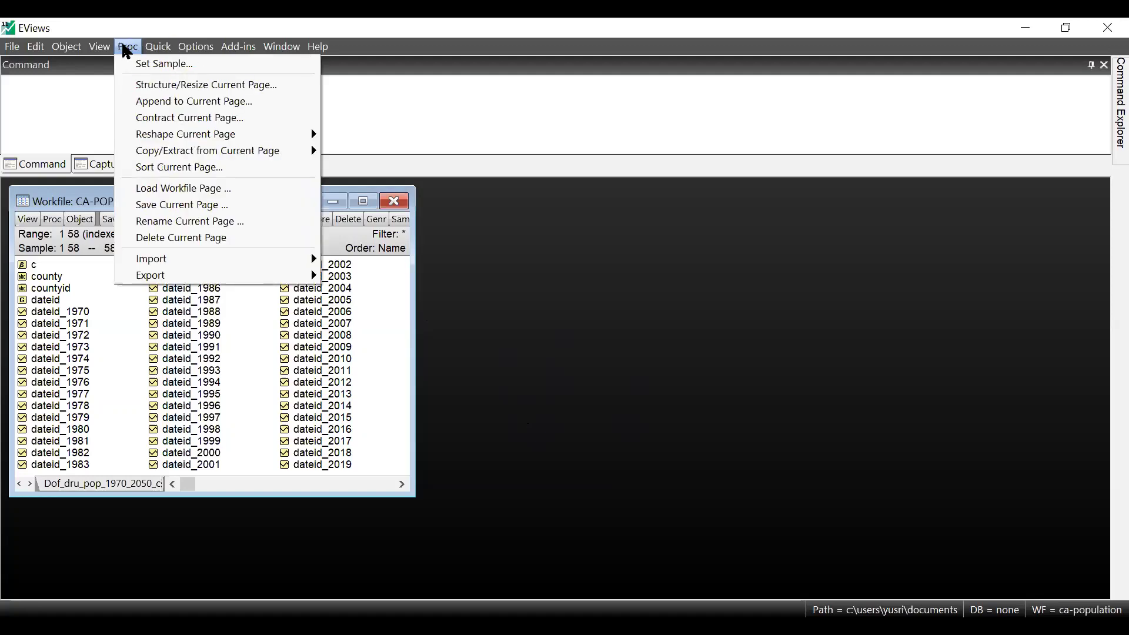
{"action": "mouse_move", "coordinate": [74, 45]}
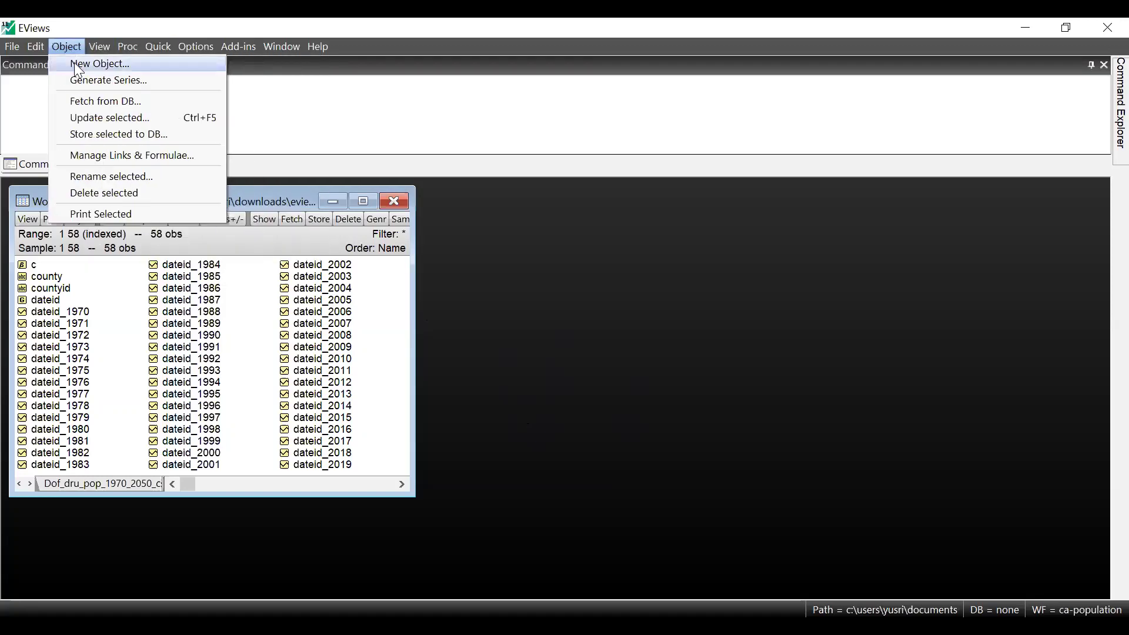
{"action": "left_click", "coordinate": [113, 71]}
{"action": "left_click", "coordinate": [121, 269]}
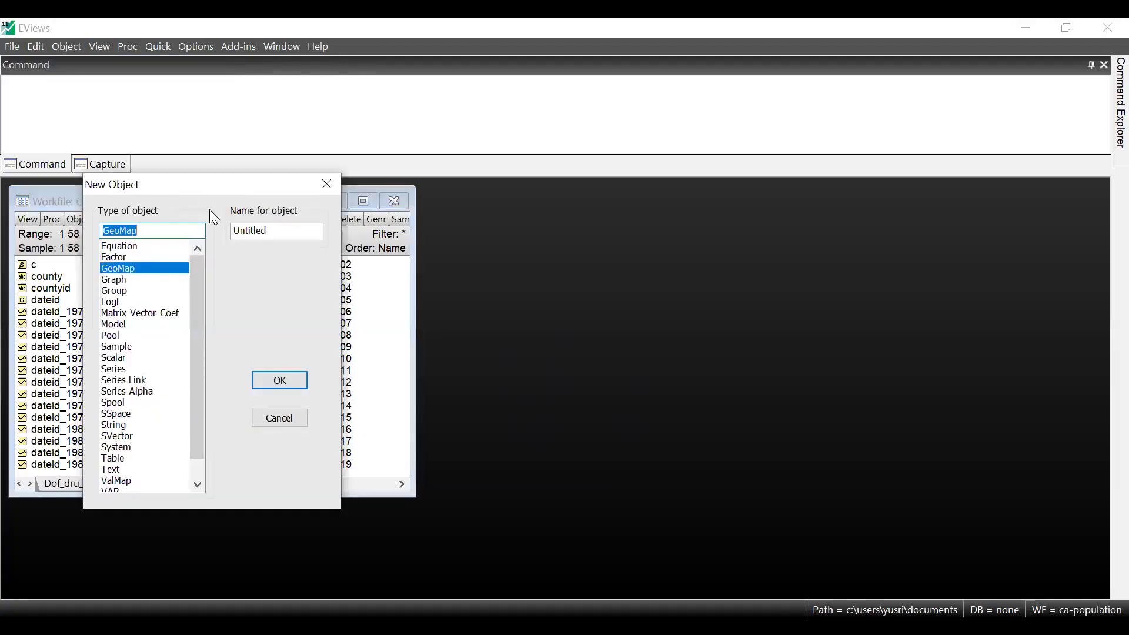
{"action": "left_click", "coordinate": [278, 382]}
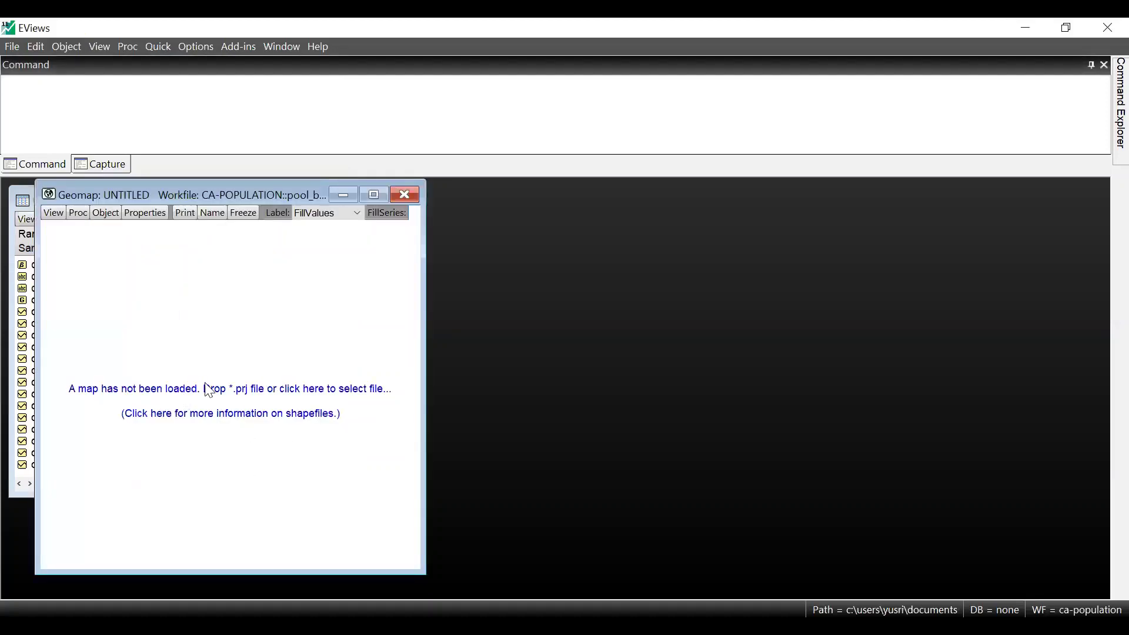
Load the shapefile Cal_Cnty_RacePop.prj into the geomap from the Cal_Cnty_RacePop folder inside EViews Geomap in Downloads.
{"action": "left_click", "coordinate": [259, 404]}
{"action": "left_click", "coordinate": [373, 211]}
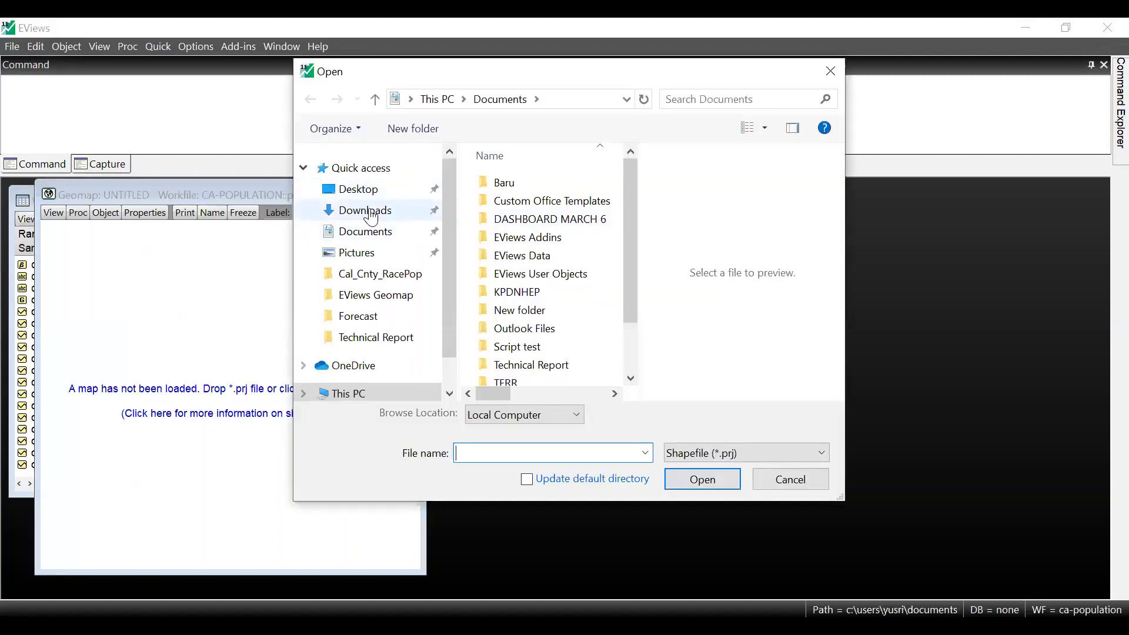
{"action": "double_click", "coordinate": [509, 212]}
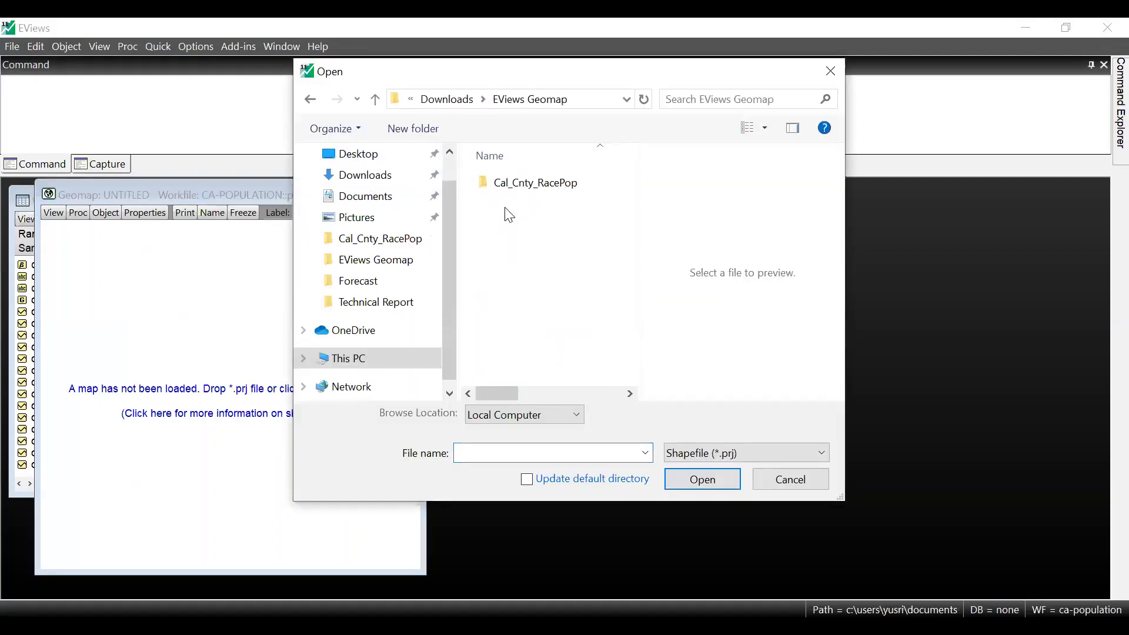
{"action": "double_click", "coordinate": [530, 187]}
{"action": "left_click", "coordinate": [552, 185]}
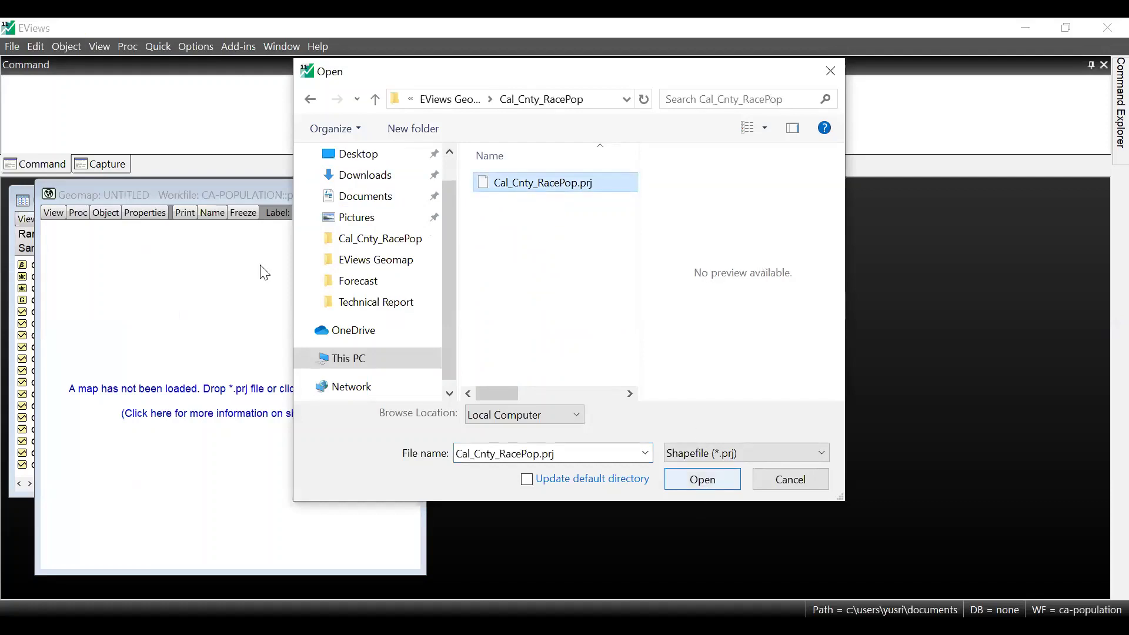
{"action": "left_click", "coordinate": [700, 480]}
Link the map's NAME10 attribute to the workfile series county in the geomap properties.
{"action": "left_click", "coordinate": [106, 341]}
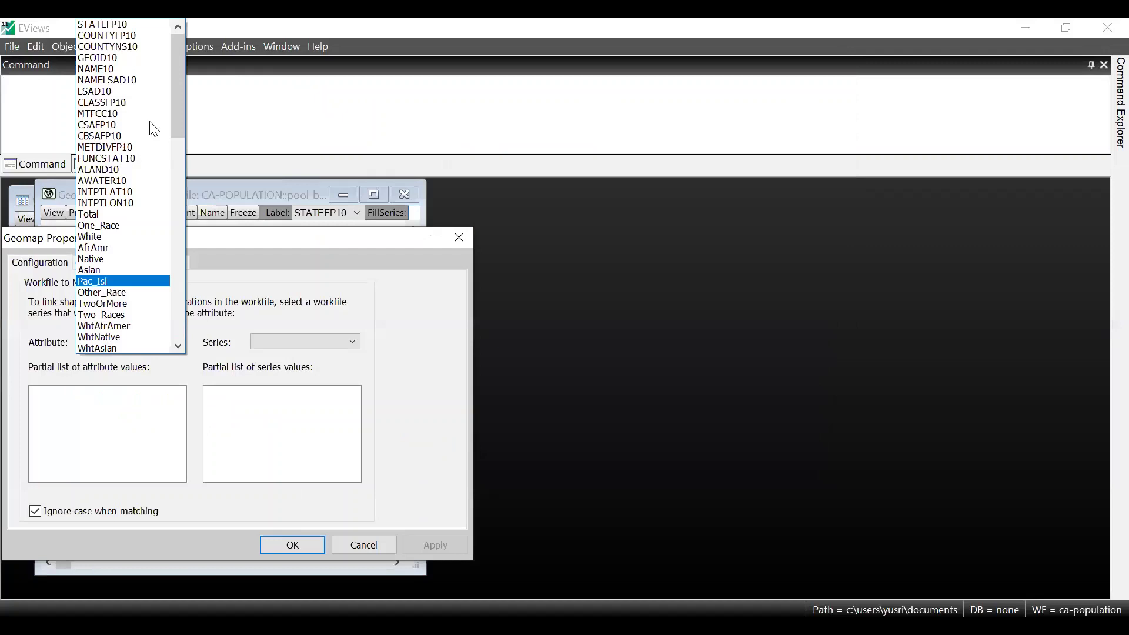
{"action": "left_click", "coordinate": [147, 74]}
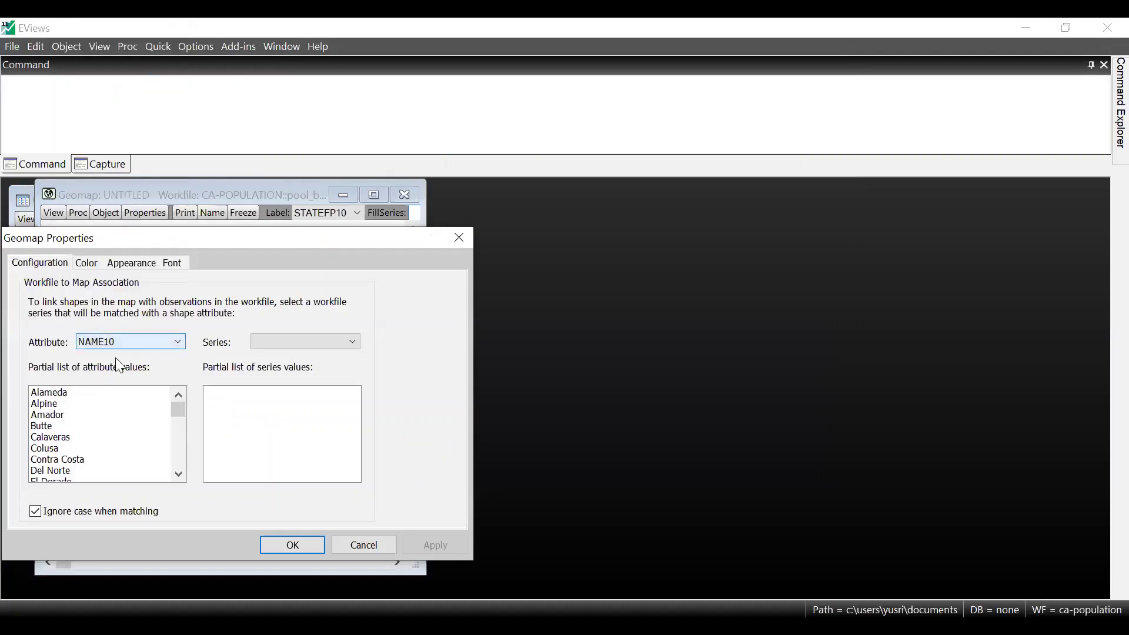
{"action": "left_click", "coordinate": [274, 341]}
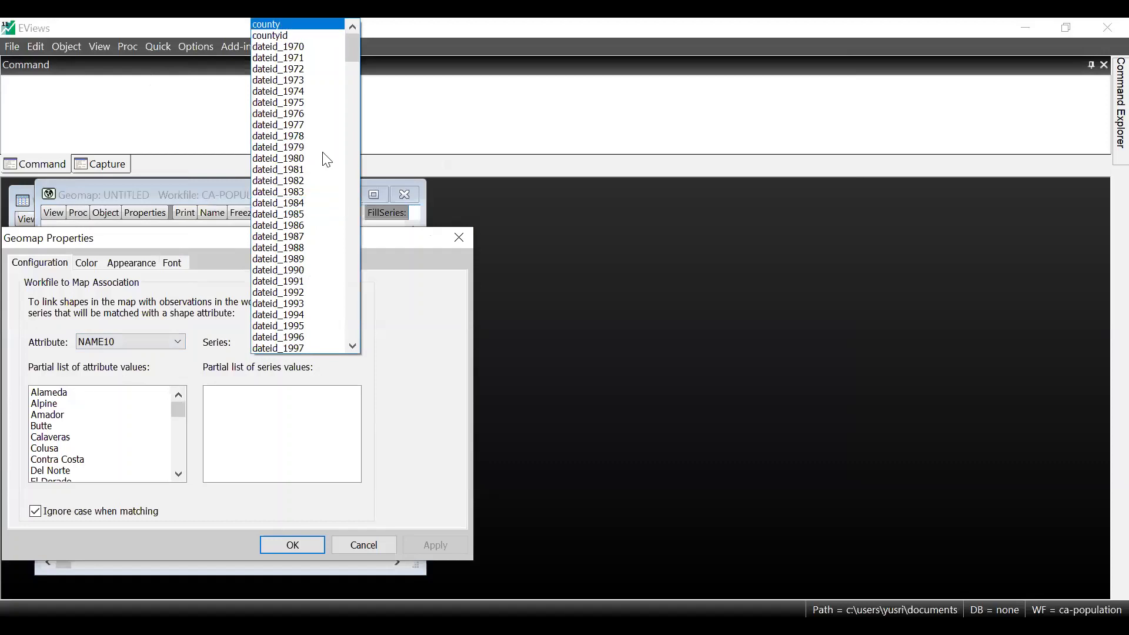
{"action": "left_click", "coordinate": [327, 25]}
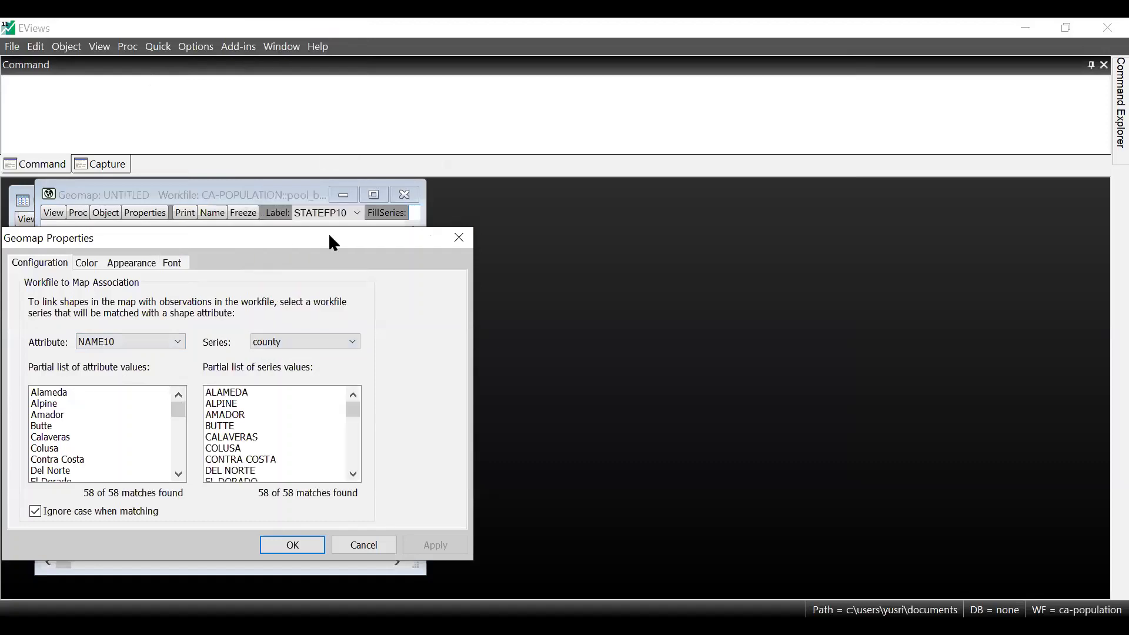
Set the geomap's base map colour type to Single range and its series to pop_total.
{"action": "left_click", "coordinate": [94, 262]}
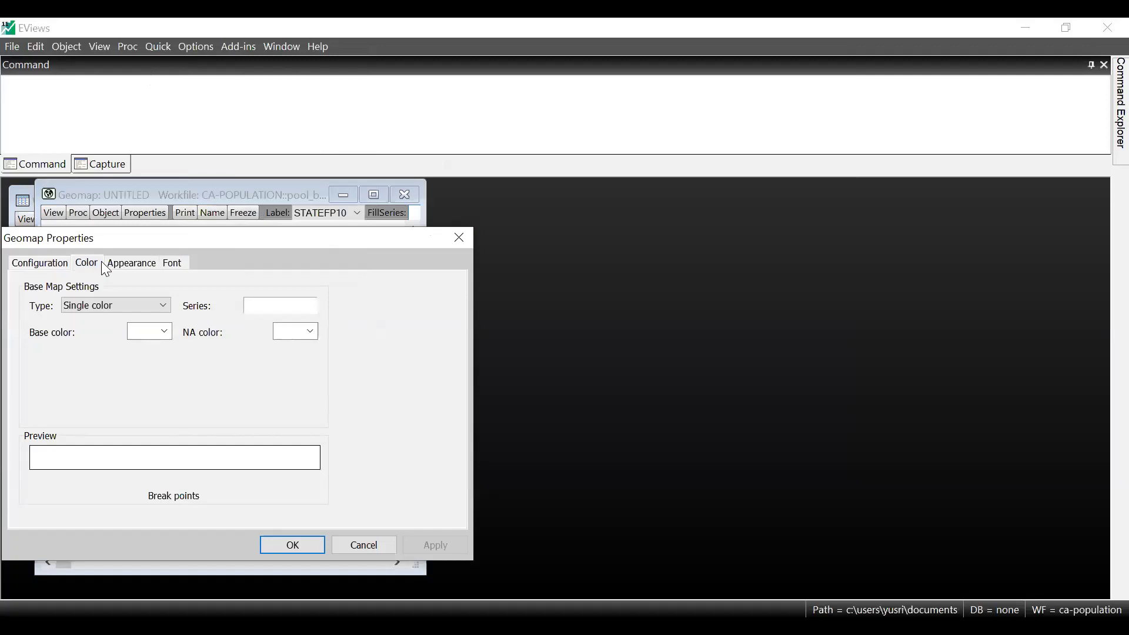
{"action": "left_click", "coordinate": [124, 304]}
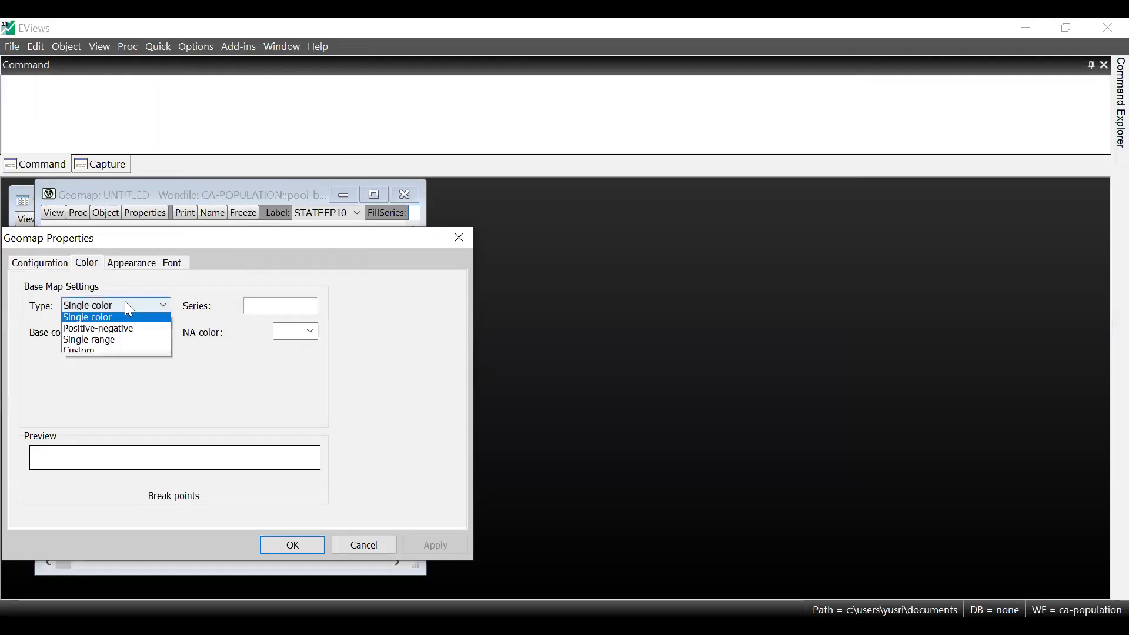
{"action": "left_click", "coordinate": [118, 344]}
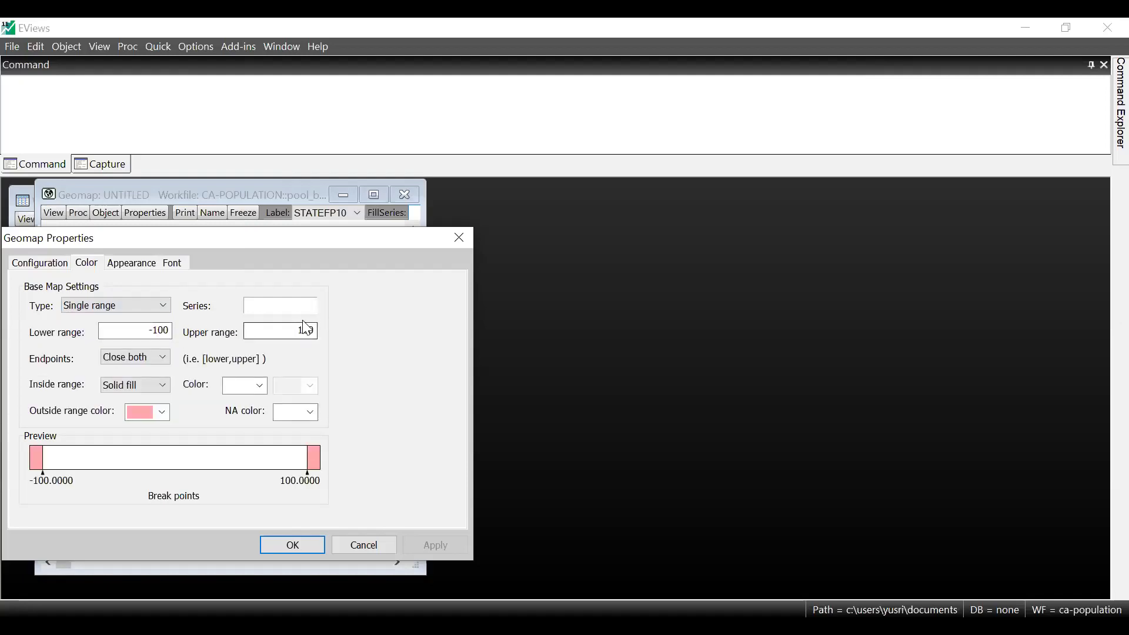
{"action": "type", "text": "pop"}
{"action": "key", "text": "Return"}
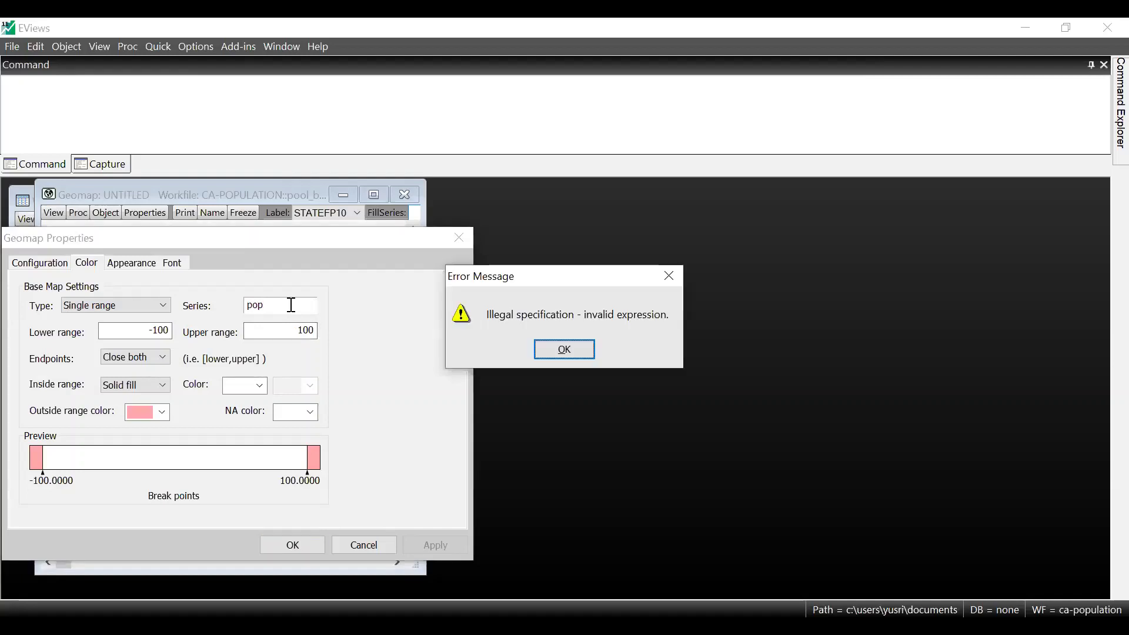
{"action": "left_click", "coordinate": [567, 350]}
{"action": "type", "text": "_"}
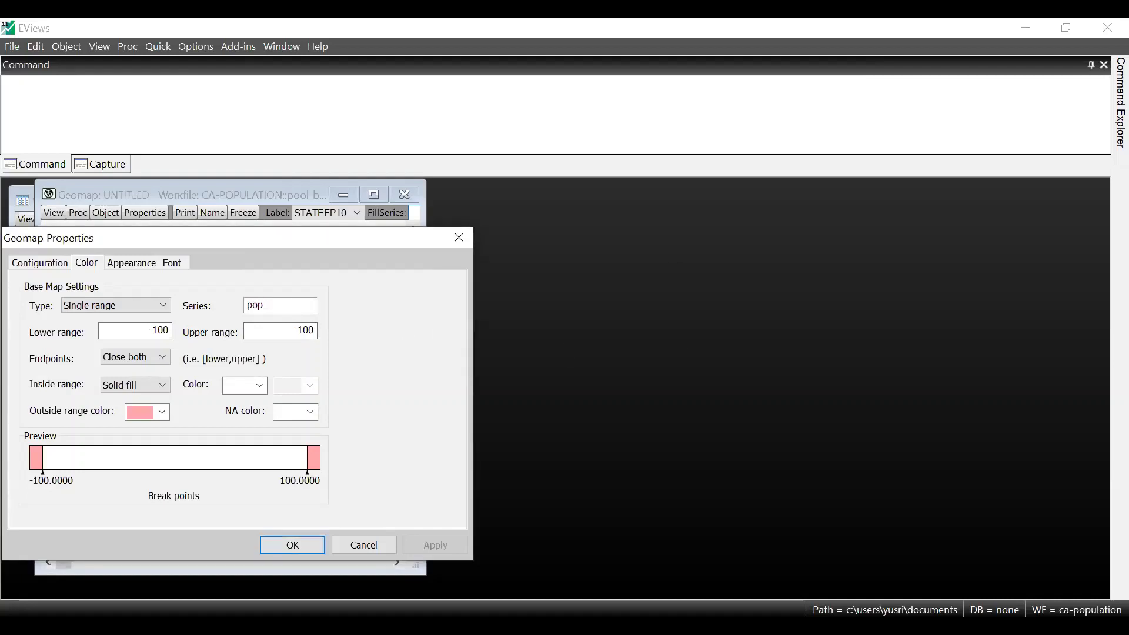
{"action": "type", "text": "total"}
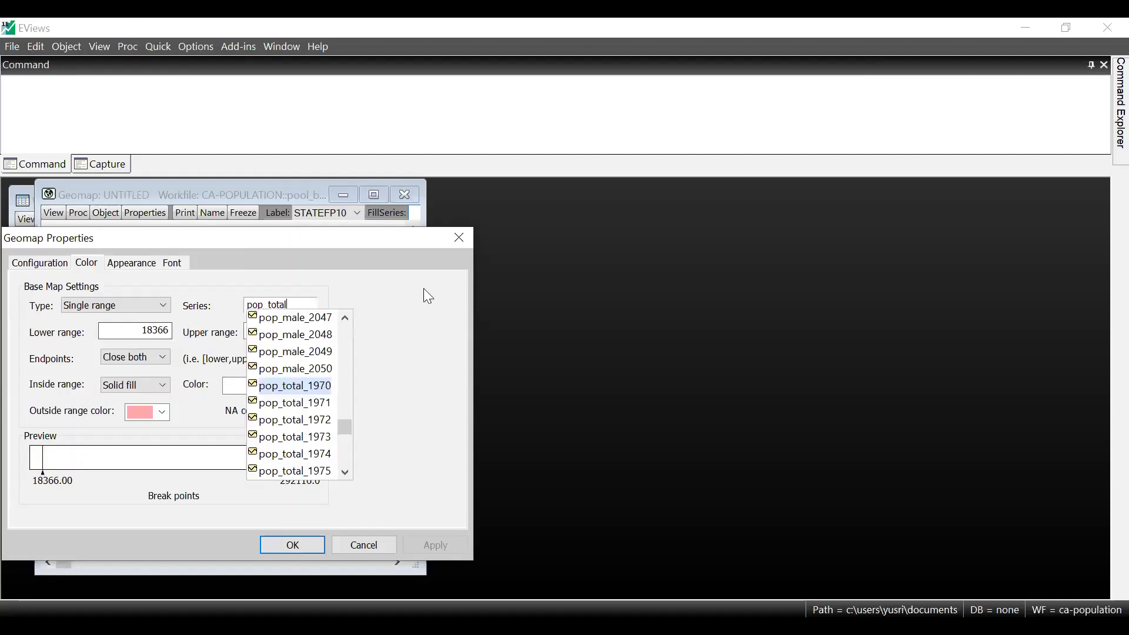
Set the colour map's lower range to 0 and its upper range to 560000.
{"action": "left_click", "coordinate": [157, 333]}
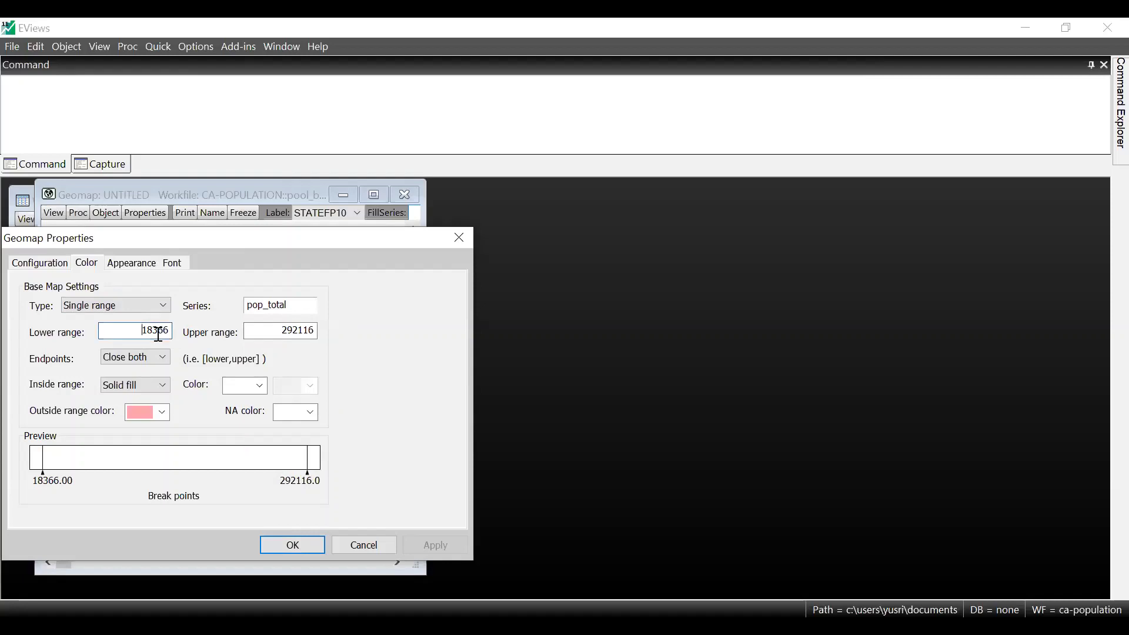
{"action": "double_click", "coordinate": [158, 333]}
{"action": "type", "text": "0"}
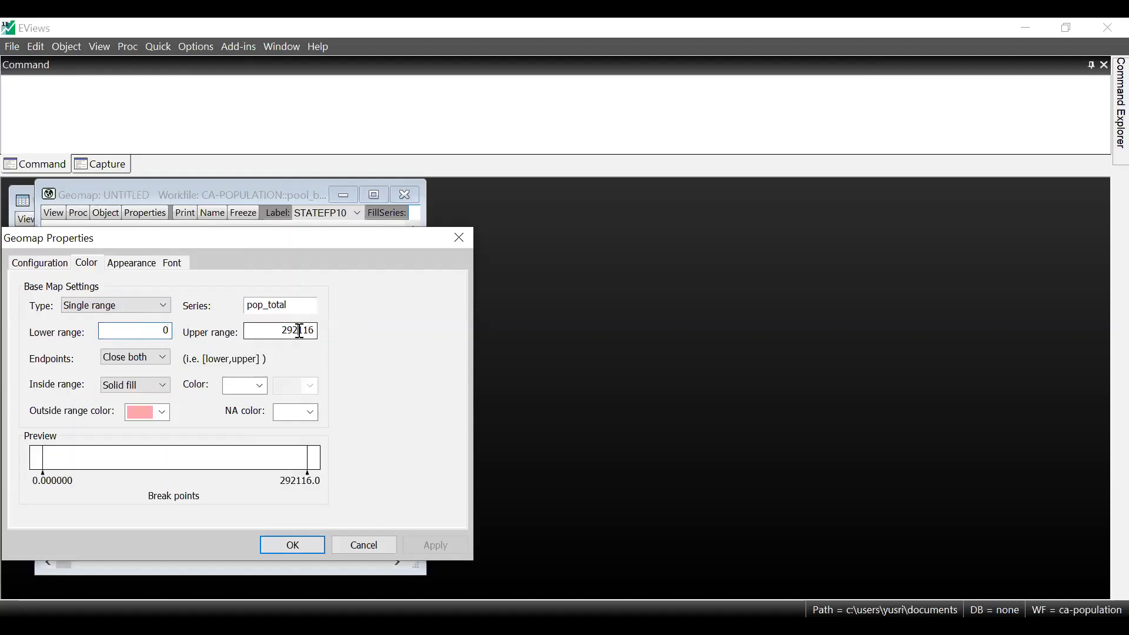
{"action": "double_click", "coordinate": [277, 329]}
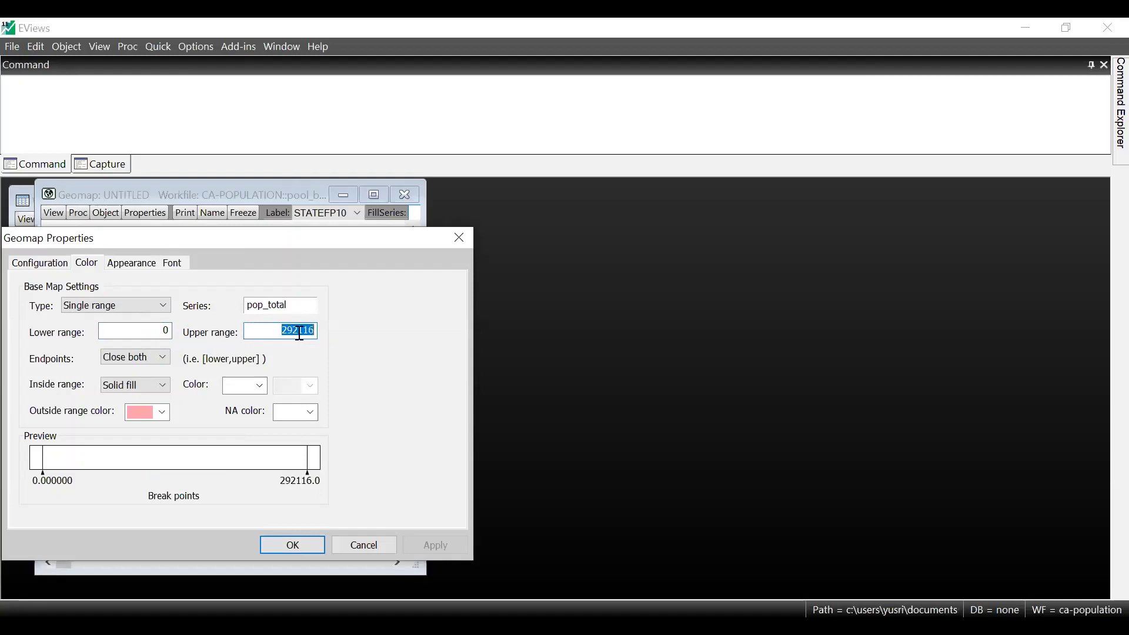
{"action": "type", "text": "560000"}
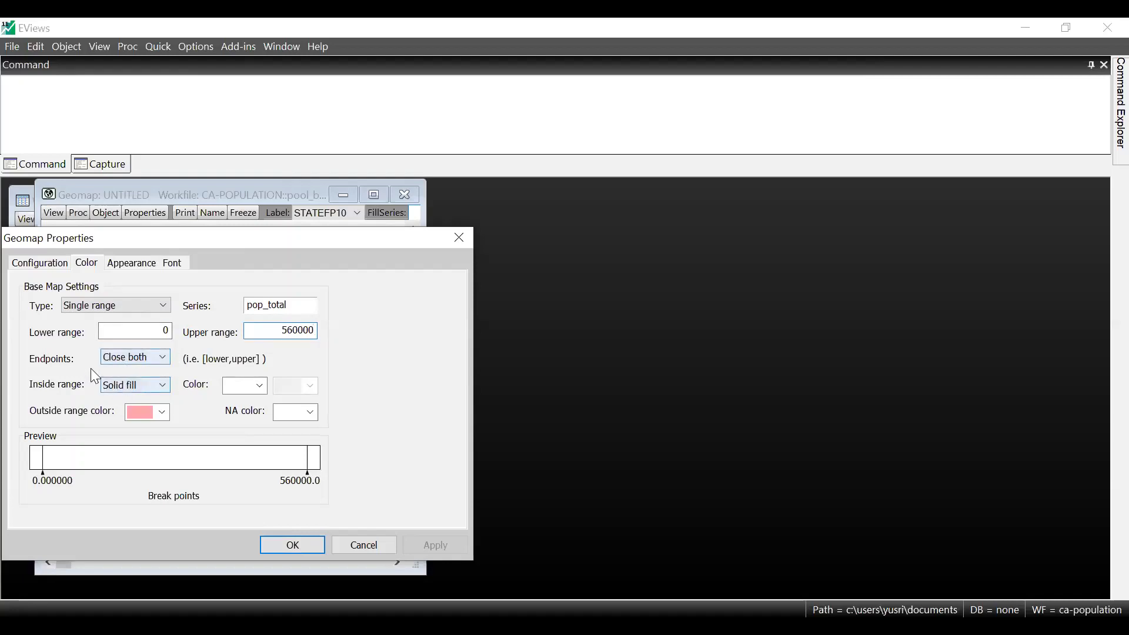
Change the inside-range colouring to Gradient fill, running from blue to red.
{"action": "left_click", "coordinate": [135, 389]}
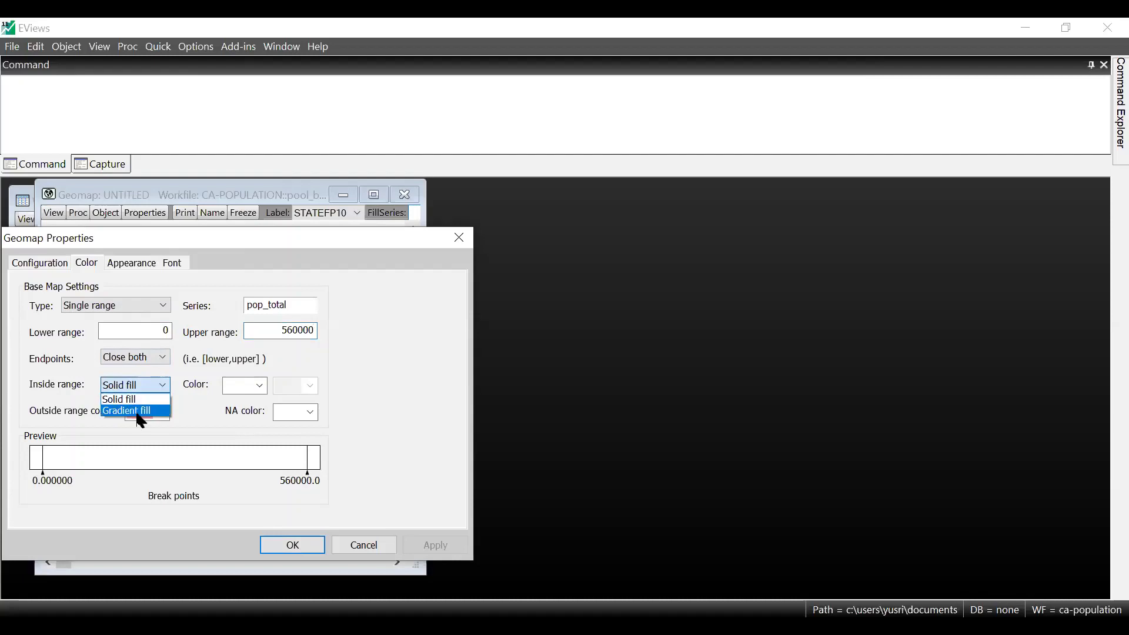
{"action": "left_click", "coordinate": [138, 411]}
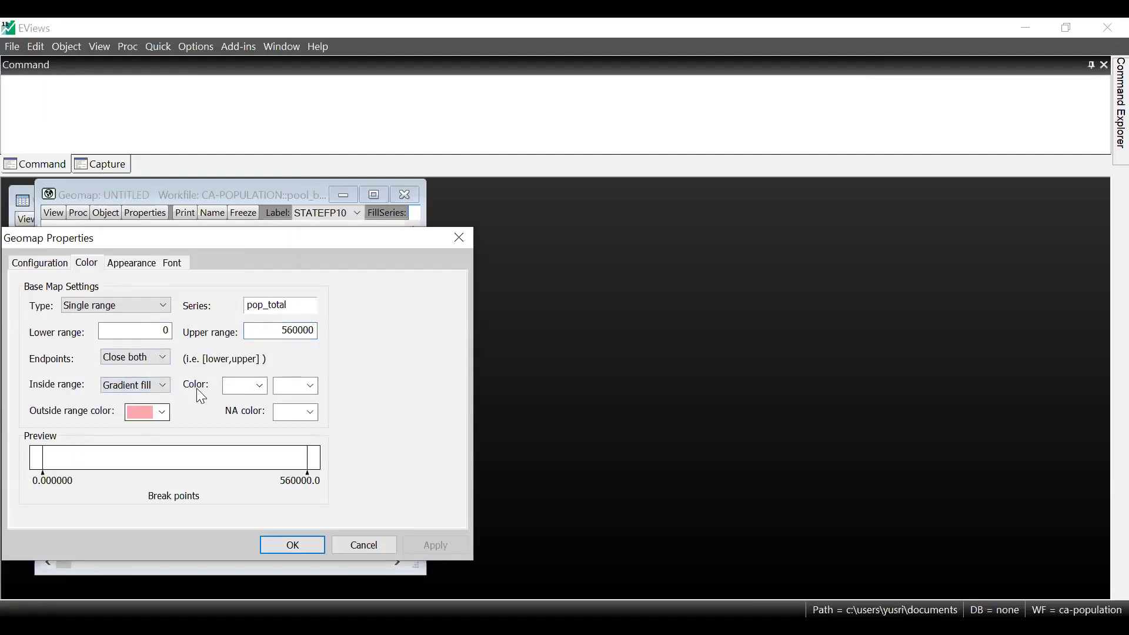
{"action": "left_click", "coordinate": [260, 387]}
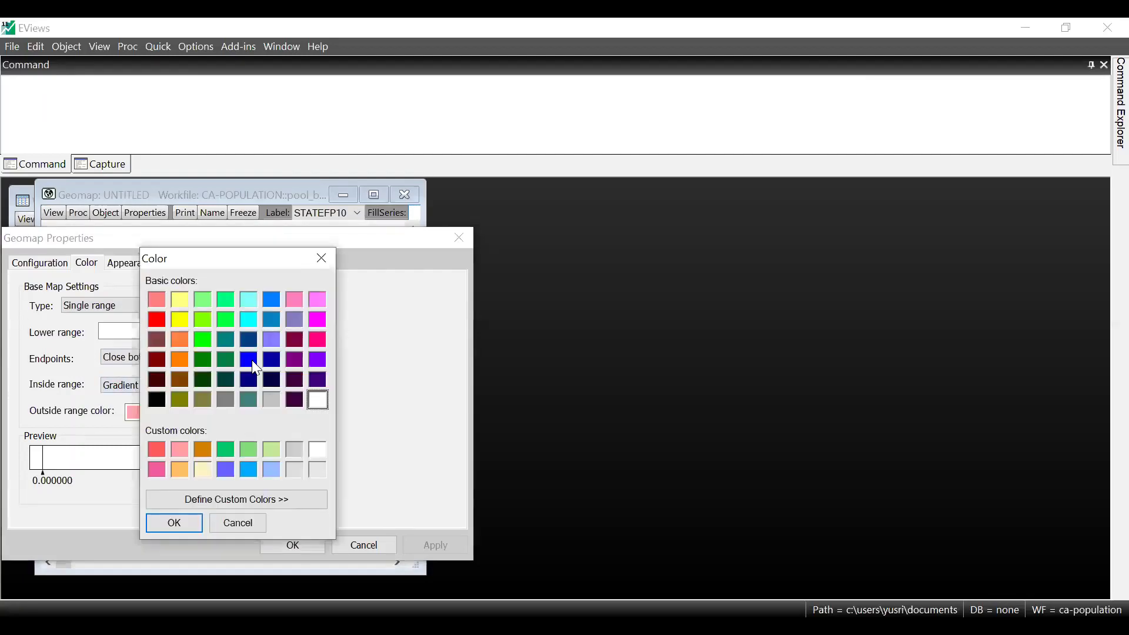
{"action": "left_click", "coordinate": [173, 524]}
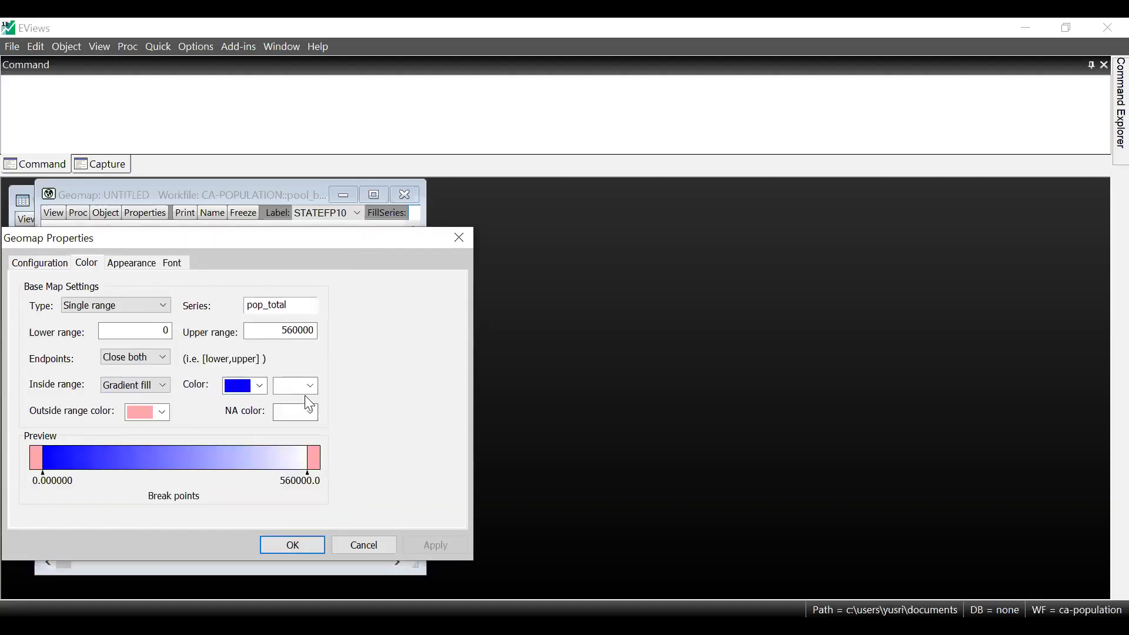
{"action": "left_click", "coordinate": [306, 389]}
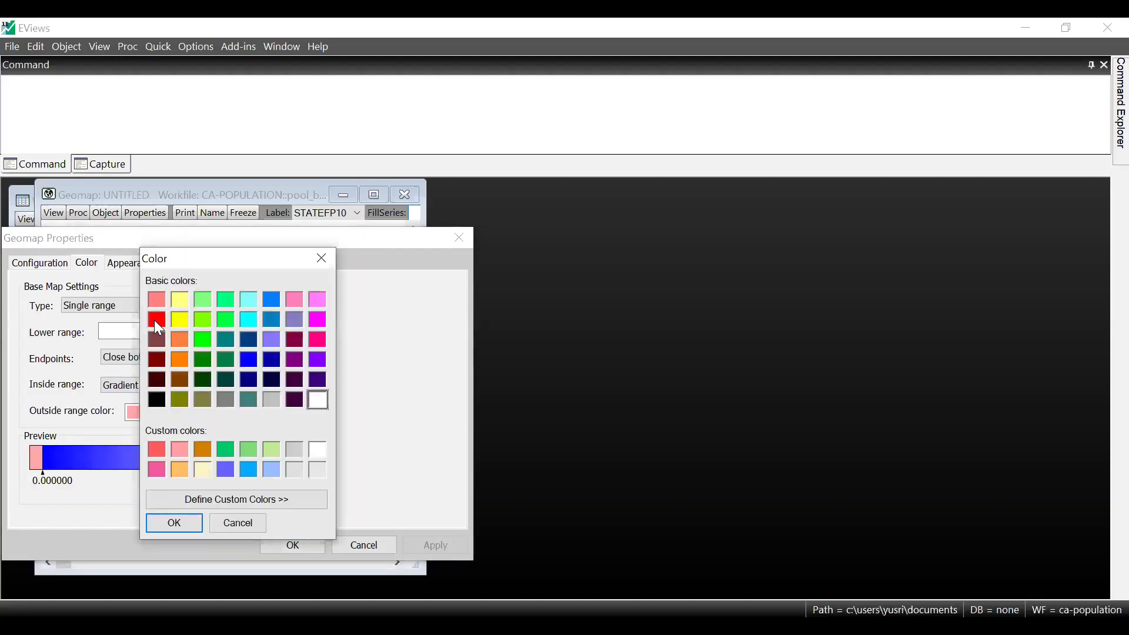
{"action": "left_click", "coordinate": [156, 320]}
{"action": "key", "text": "Return"}
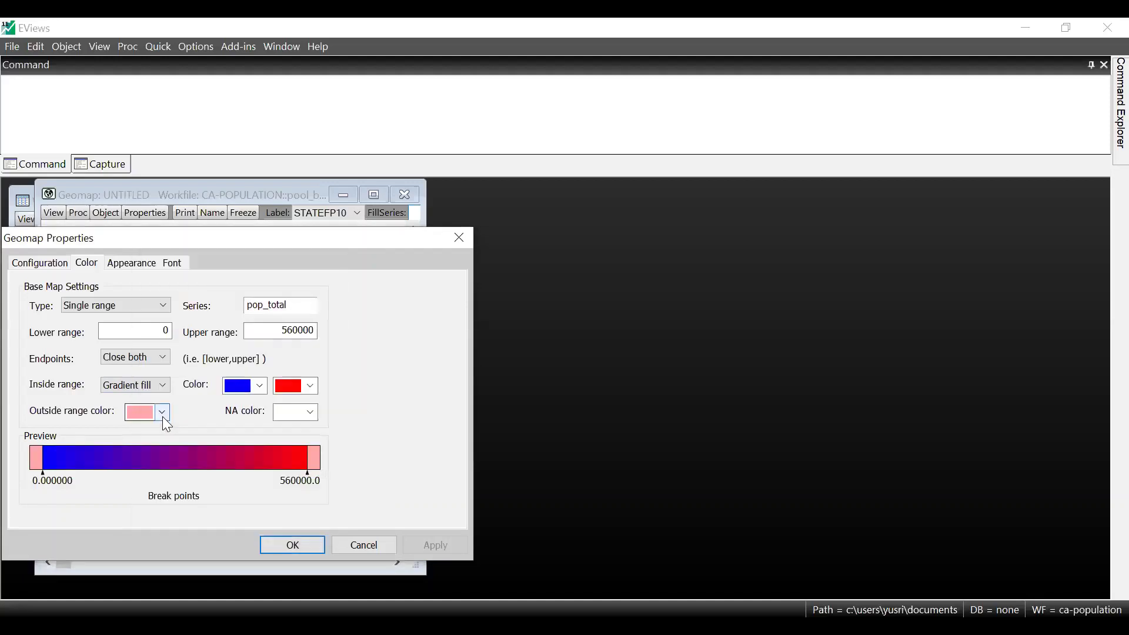
Set the outside range color to grey and try to apply the colour settings to the geomap.
{"action": "left_click", "coordinate": [269, 412]}
{"action": "left_click", "coordinate": [271, 400]}
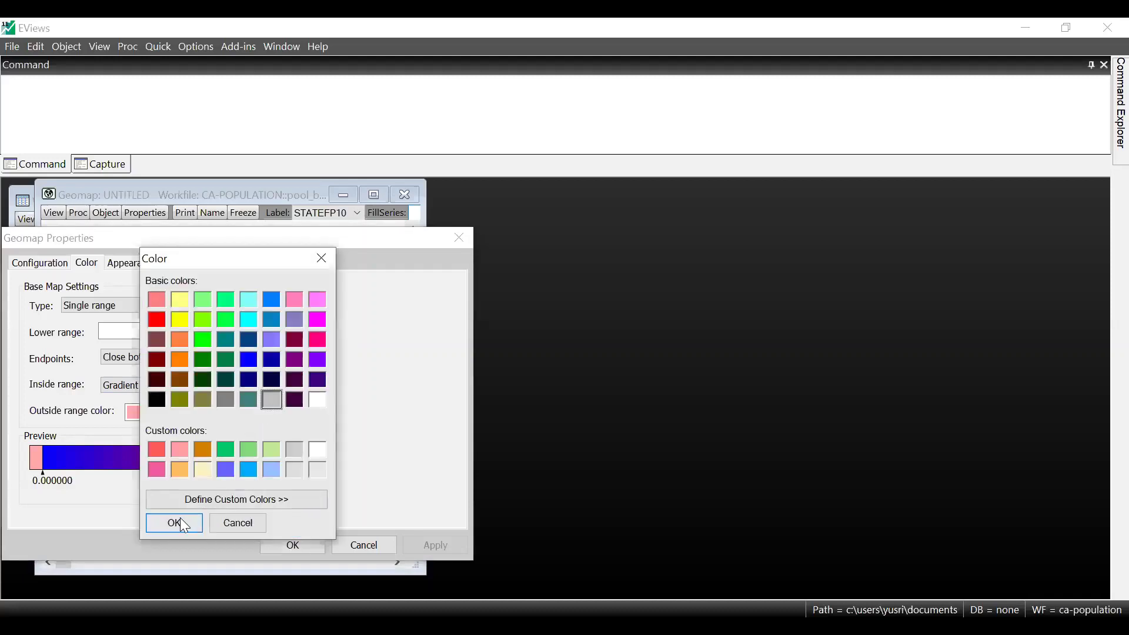
{"action": "key", "text": "Return"}
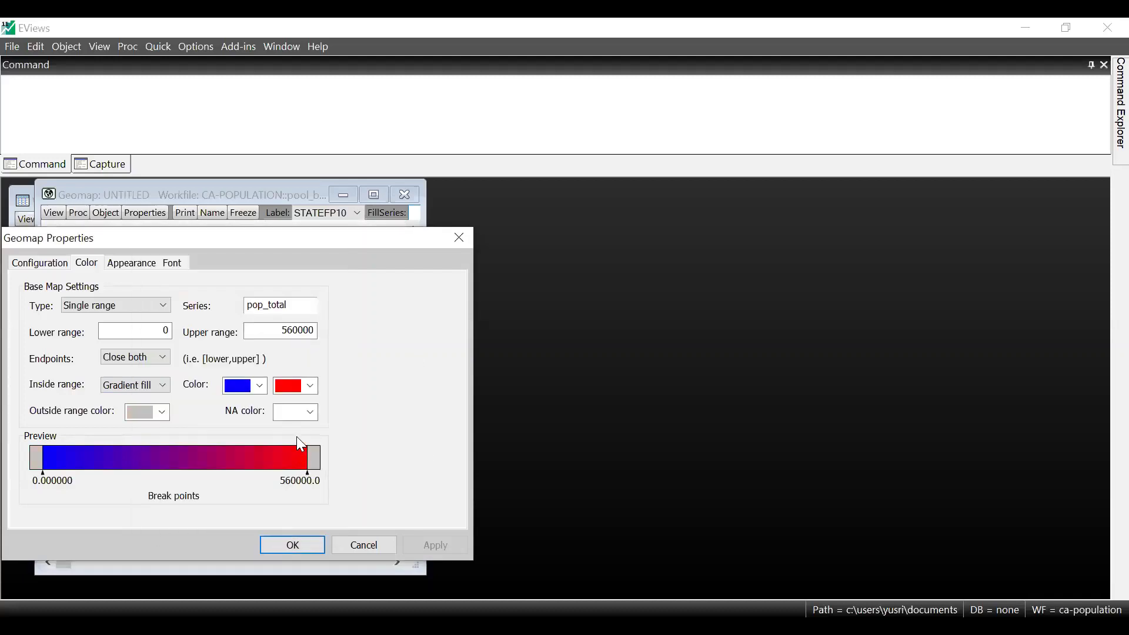
{"action": "left_click", "coordinate": [301, 543]}
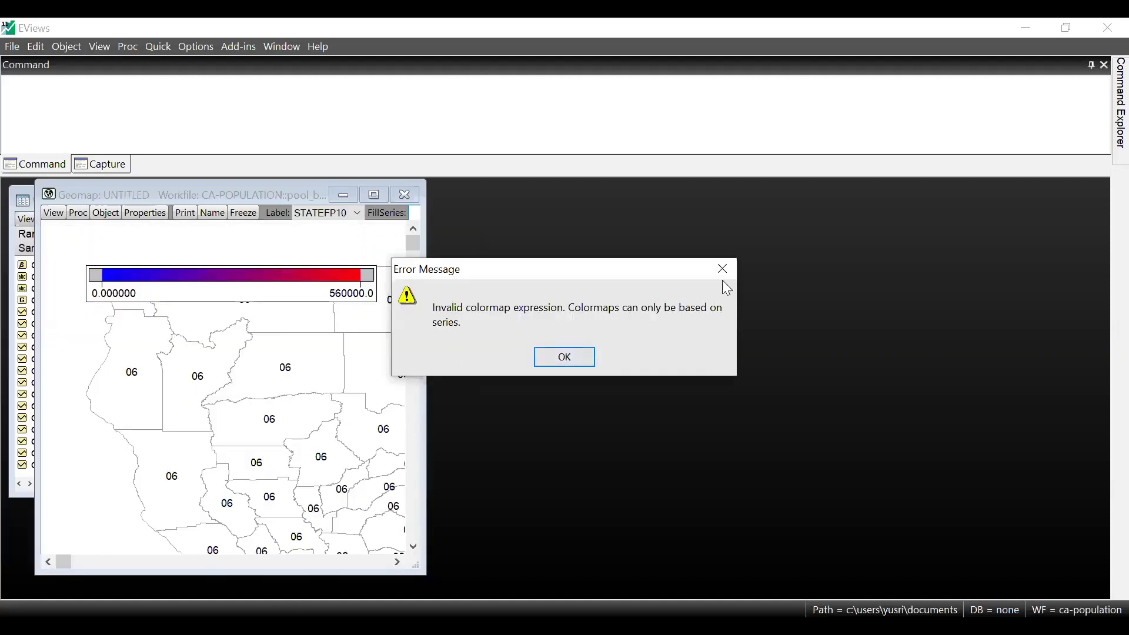
{"action": "key", "text": "Return"}
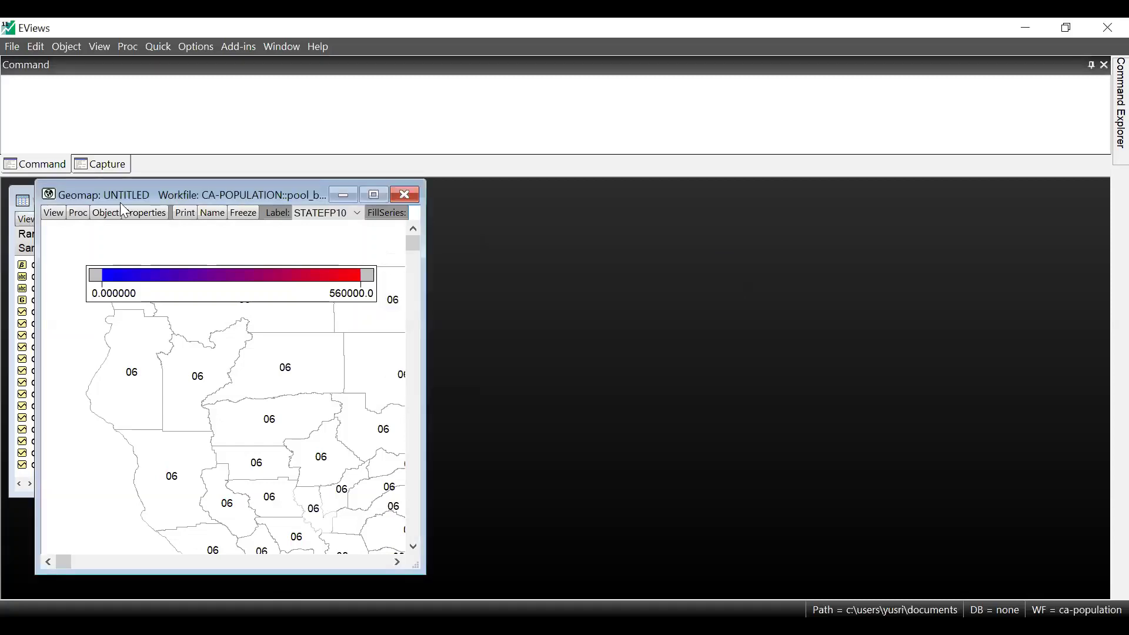
Delete the untitled geomap and switch the CA-POPULATION workfile to its Panel page.
{"action": "left_click", "coordinate": [411, 198]}
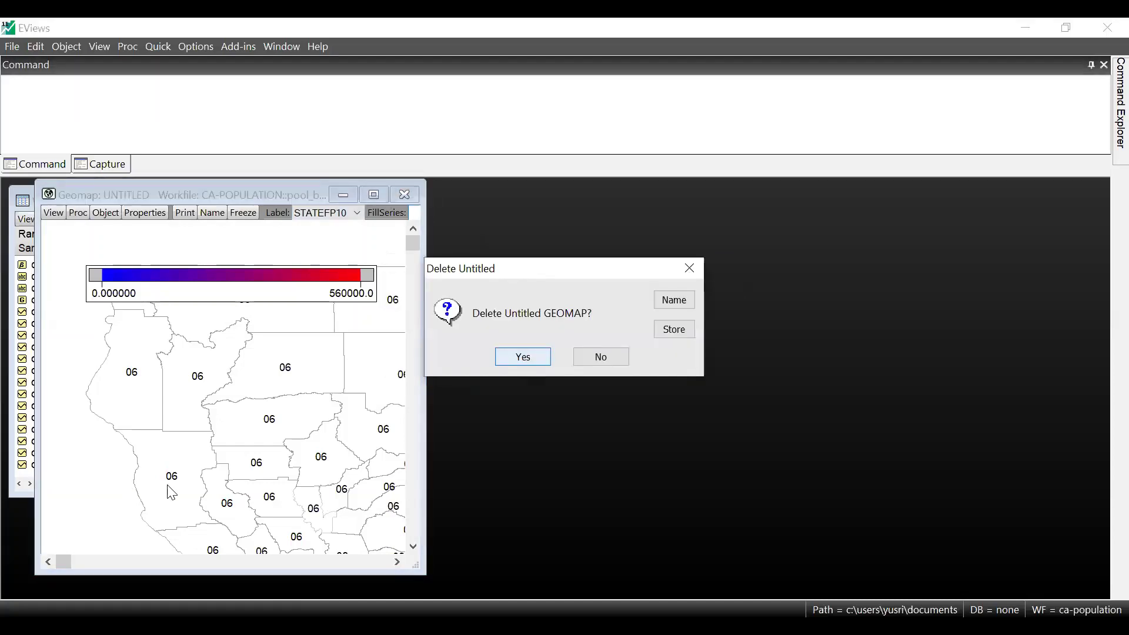
{"action": "key", "text": "Return"}
{"action": "left_click_drag", "start_coordinate": [162, 486], "coordinate": [231, 486]}
{"action": "left_click", "coordinate": [232, 486]}
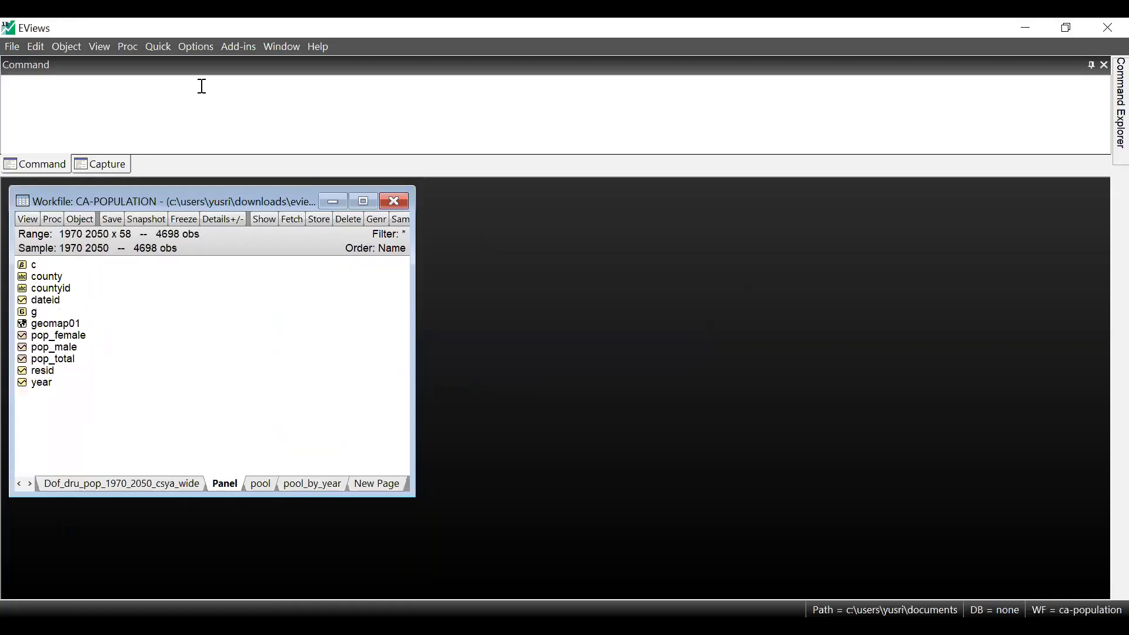
Create a new untitled GeoMap object on the Panel page.
{"action": "left_click", "coordinate": [65, 47]}
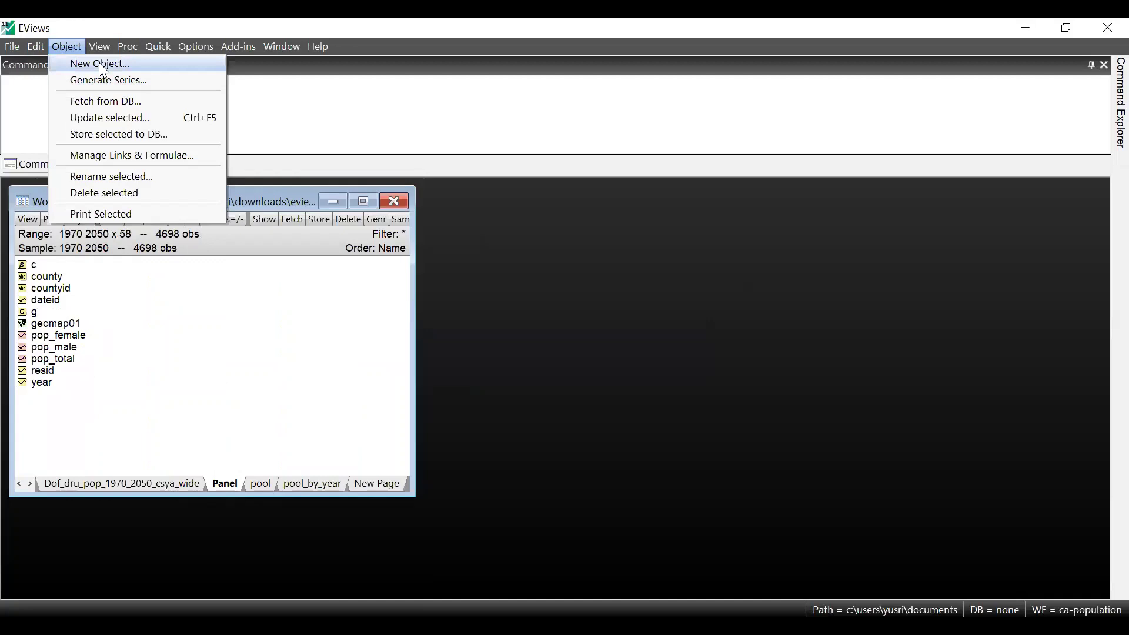
{"action": "key", "text": "Return"}
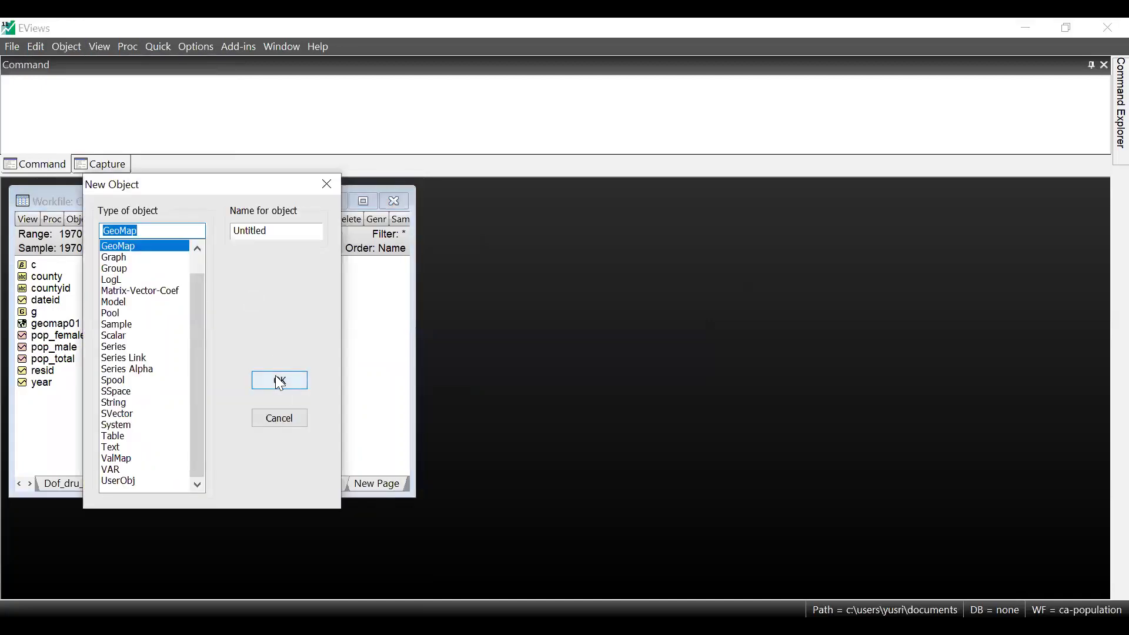
{"action": "left_click", "coordinate": [276, 375]}
Load Cal_Cnty_RacePop.prj into the new geomap from the Cal_Cnty_RacePop folder inside EViews Geomap in Downloads.
{"action": "left_click", "coordinate": [243, 356]}
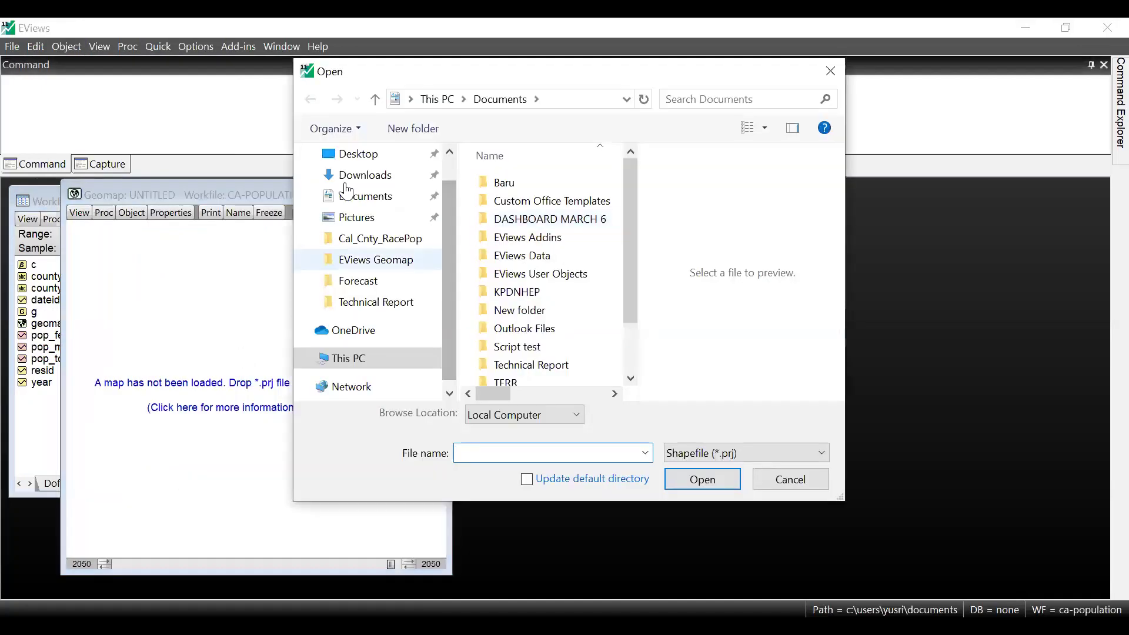
{"action": "left_click", "coordinate": [360, 176]}
{"action": "double_click", "coordinate": [542, 207]}
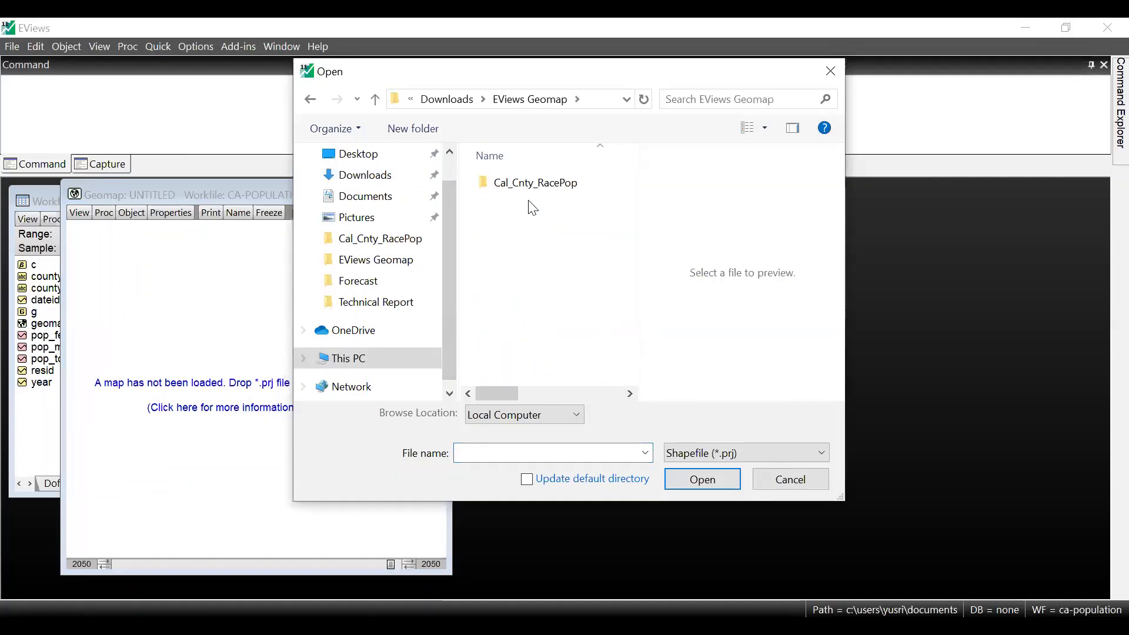
{"action": "double_click", "coordinate": [529, 187]}
{"action": "left_click", "coordinate": [521, 191]}
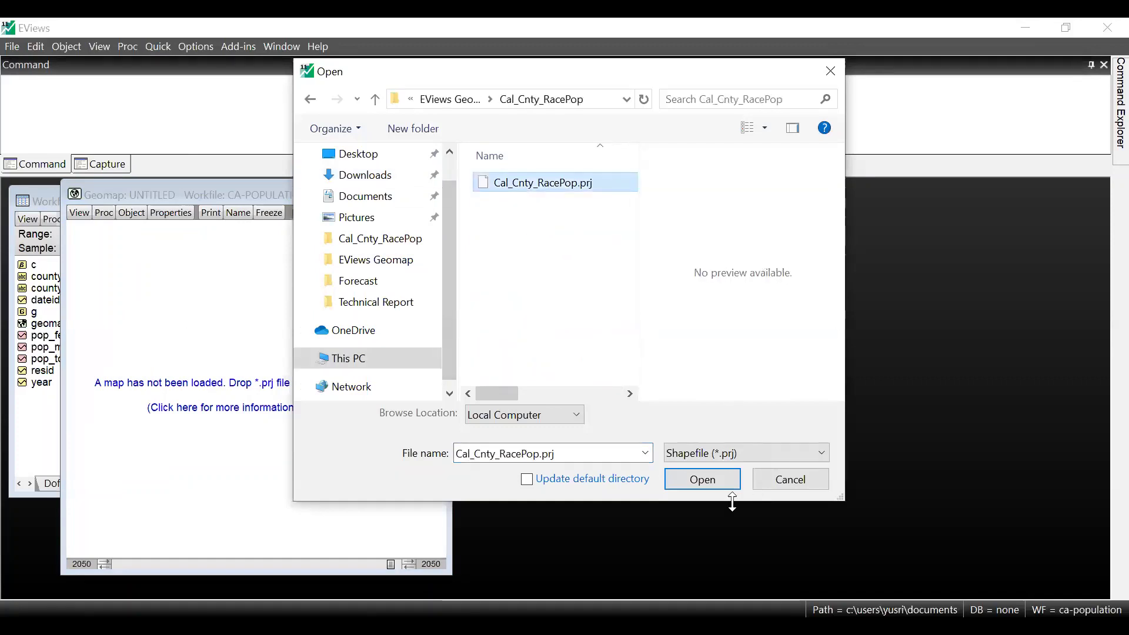
{"action": "left_click", "coordinate": [710, 474]}
Link the new map's NAME10 attribute to the county series in the Panel page.
{"action": "left_click", "coordinate": [168, 336]}
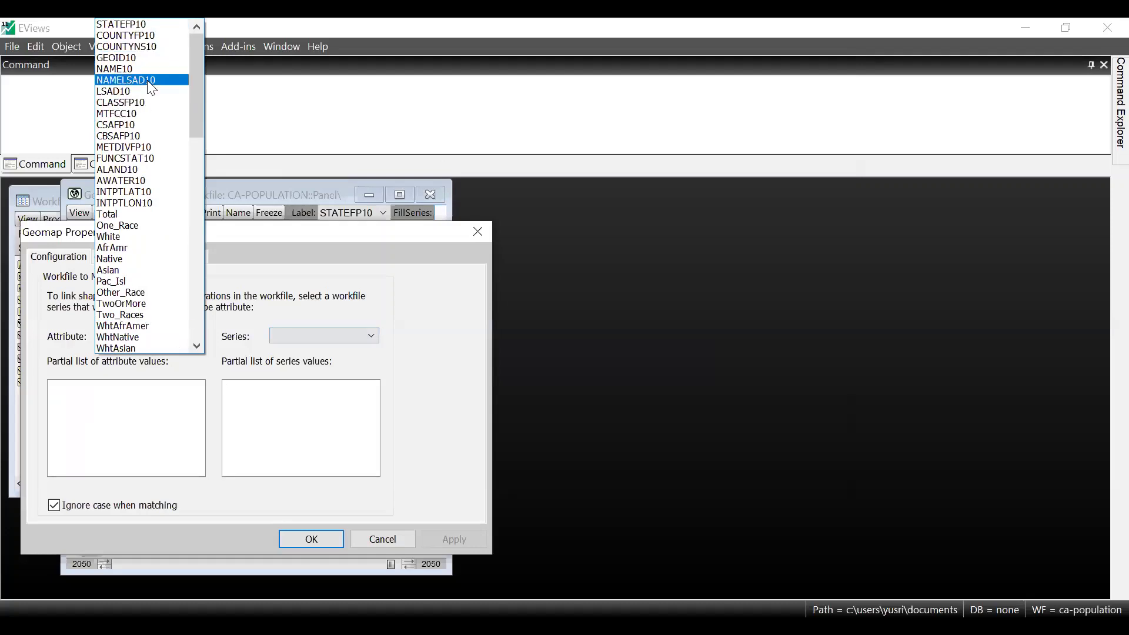
{"action": "left_click", "coordinate": [148, 68]}
{"action": "left_click", "coordinate": [303, 333]}
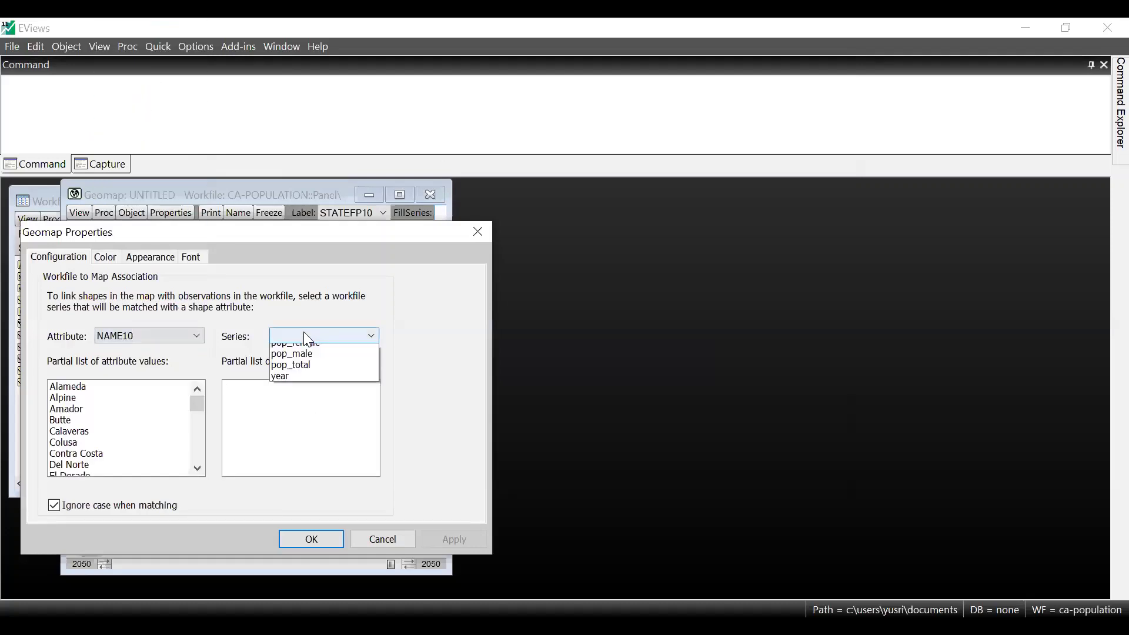
{"action": "left_click", "coordinate": [314, 351]}
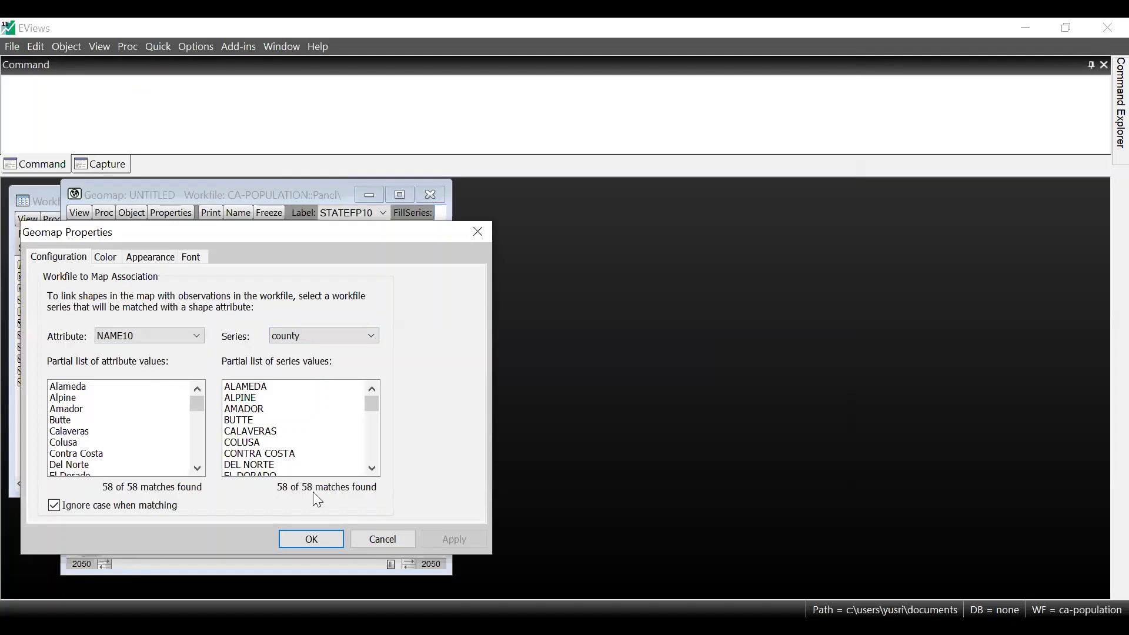
Set the geomap's base colouring to a single range driven by the pop_total series.
{"action": "left_click", "coordinate": [106, 258]}
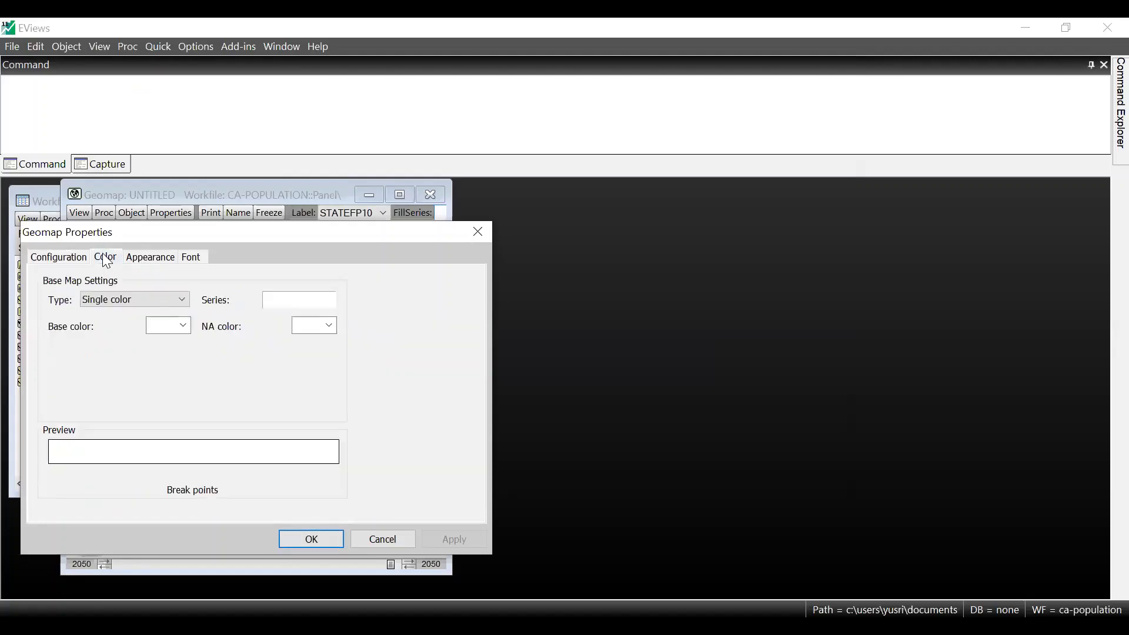
{"action": "left_click", "coordinate": [120, 301]}
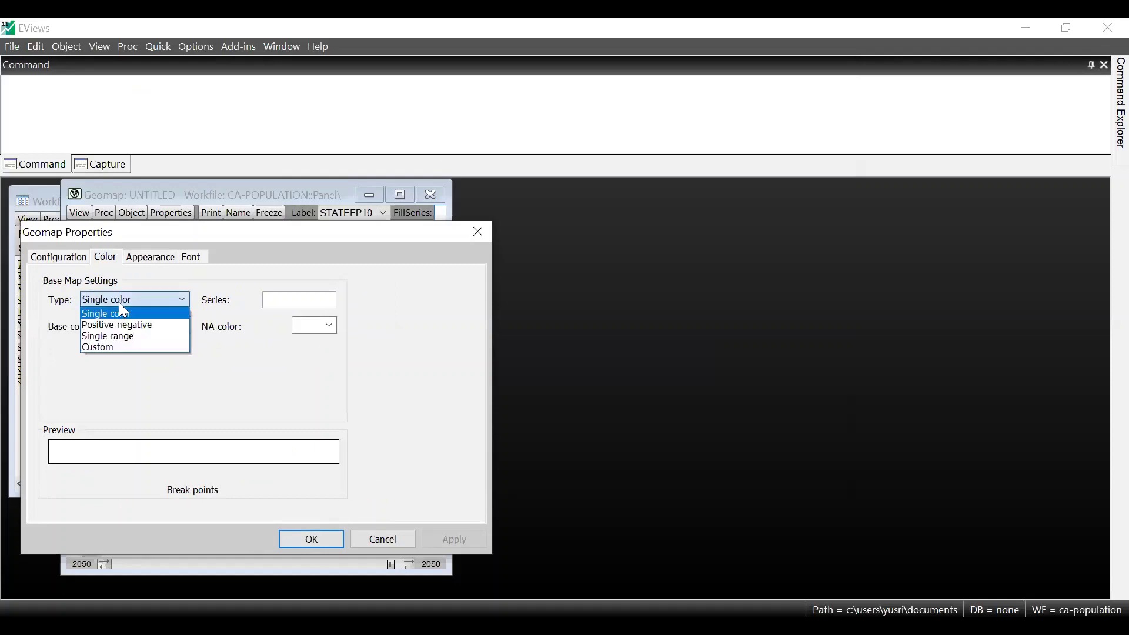
{"action": "left_click", "coordinate": [136, 337]}
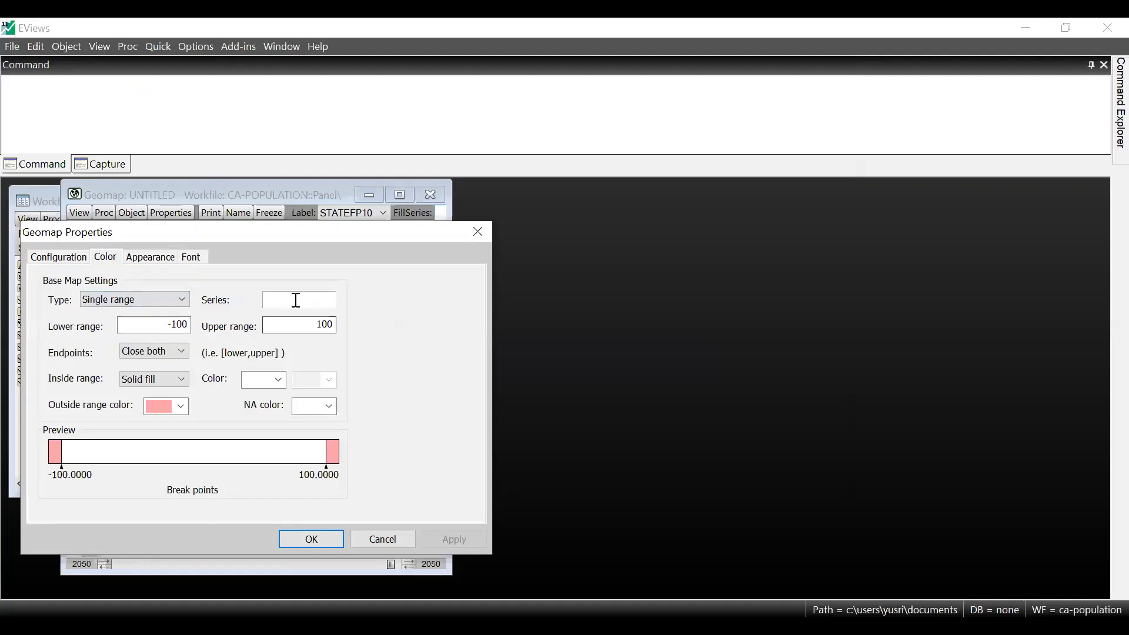
{"action": "type", "text": "pop"}
{"action": "key", "text": "Return"}
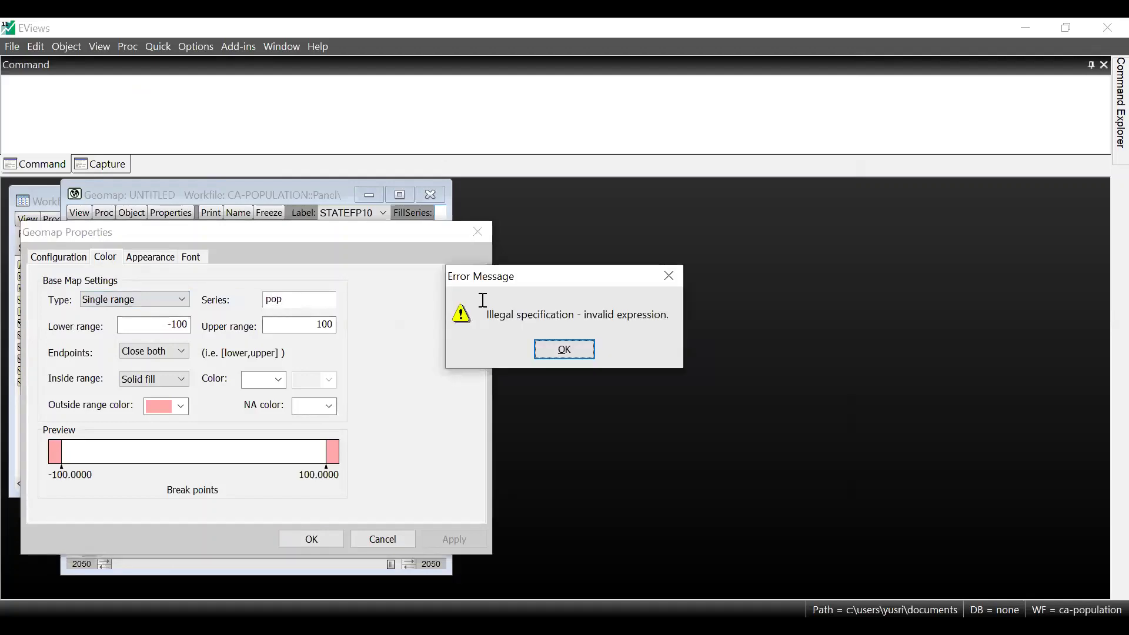
{"action": "left_click", "coordinate": [565, 351]}
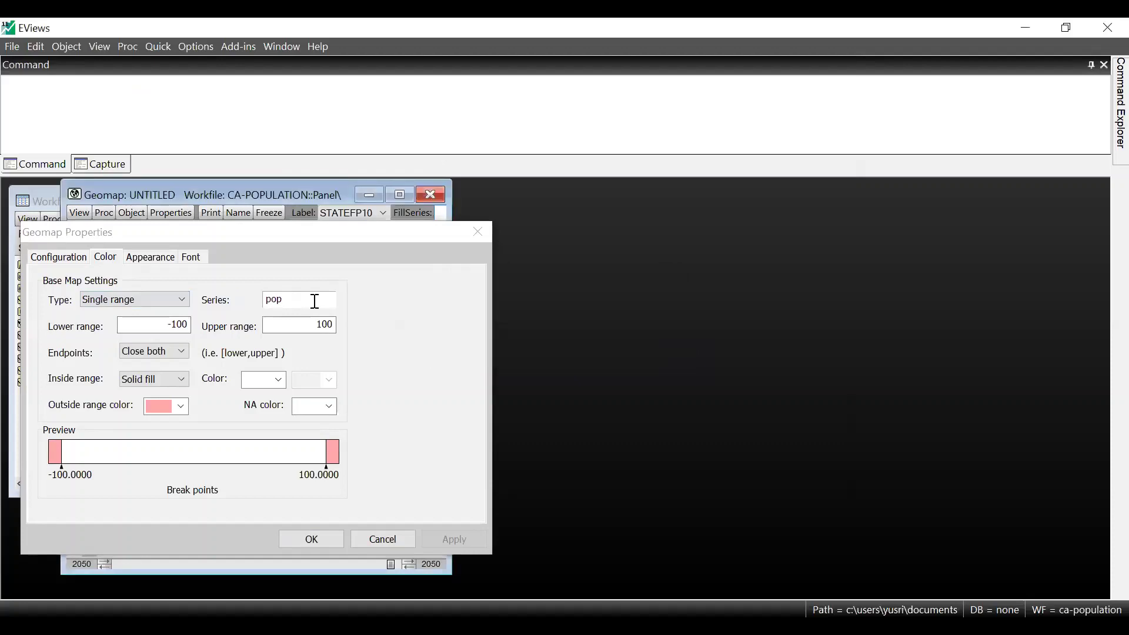
{"action": "type", "text": "totalk"}
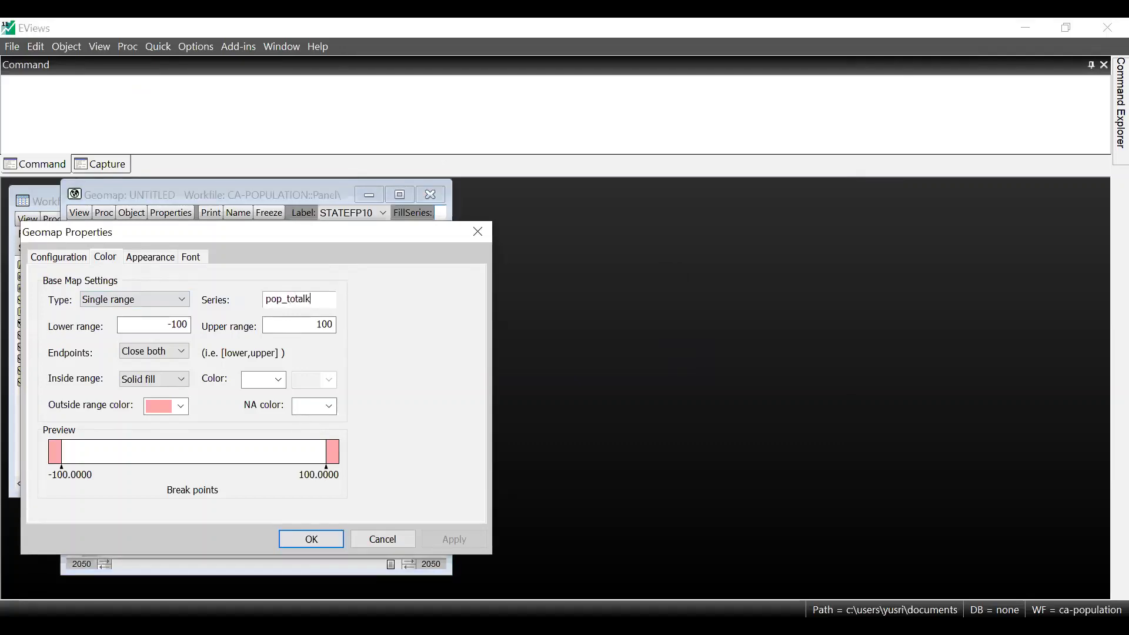
{"action": "key", "text": "BackSpace"}
Set the colour range's lower limit to 0 and its upper limit to 56000.
{"action": "left_click", "coordinate": [175, 326]}
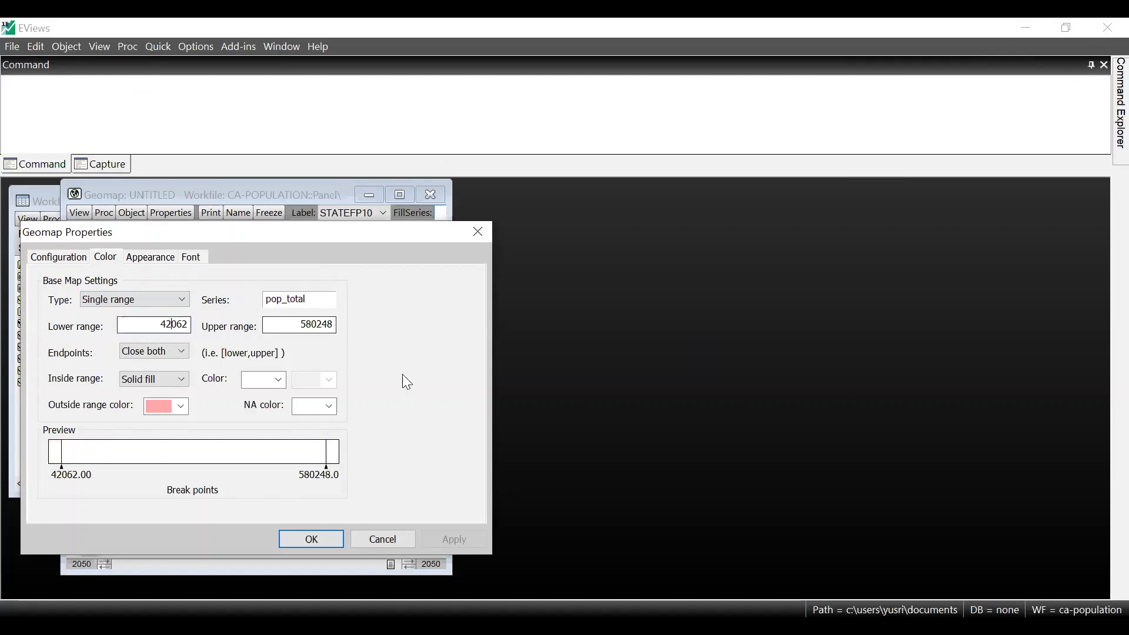
{"action": "double_click", "coordinate": [175, 325]}
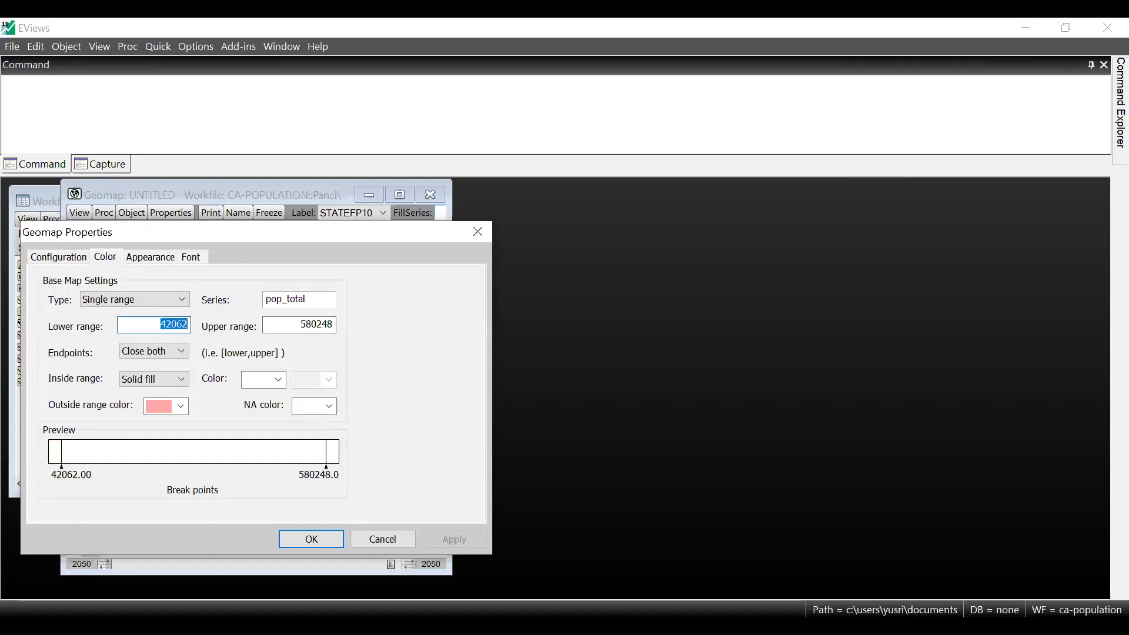
{"action": "type", "text": "0"}
{"action": "left_click", "coordinate": [305, 326]}
{"action": "double_click", "coordinate": [313, 323]}
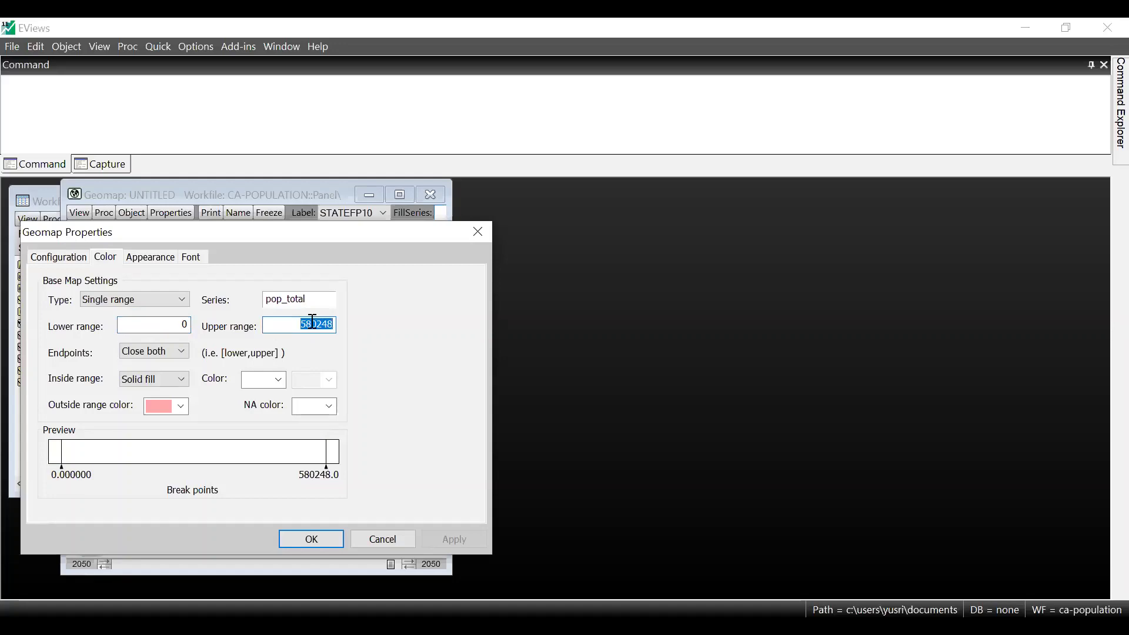
{"action": "type", "text": "56000"}
Fill the inside of the range with a gradient running from blue to red.
{"action": "left_click", "coordinate": [154, 383]}
{"action": "left_click", "coordinate": [153, 405]}
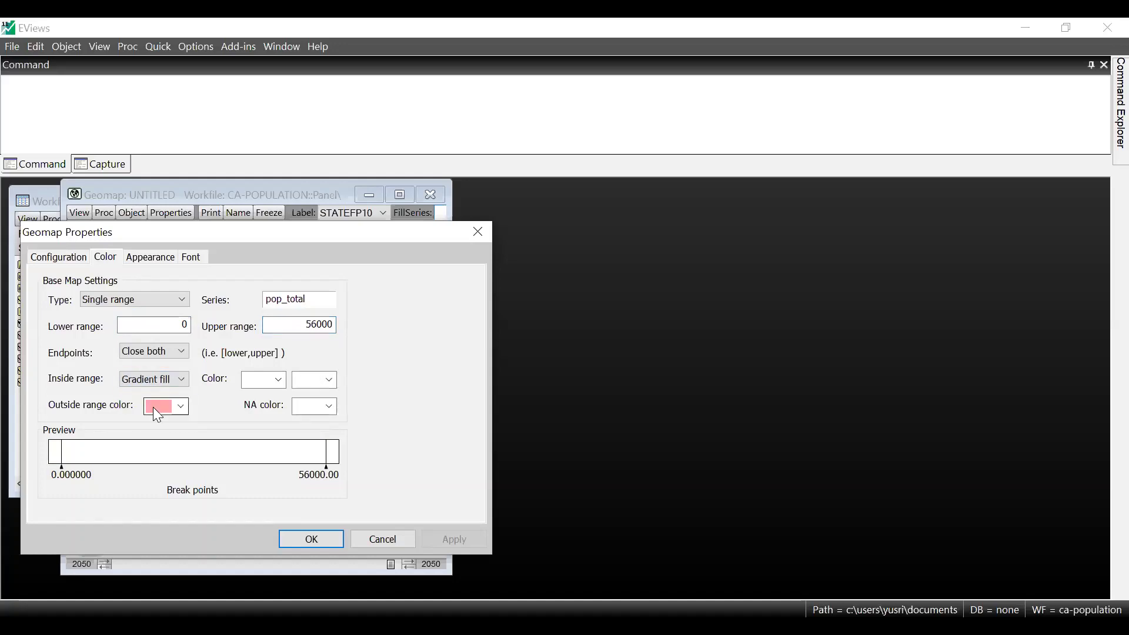
{"action": "left_click", "coordinate": [270, 384]}
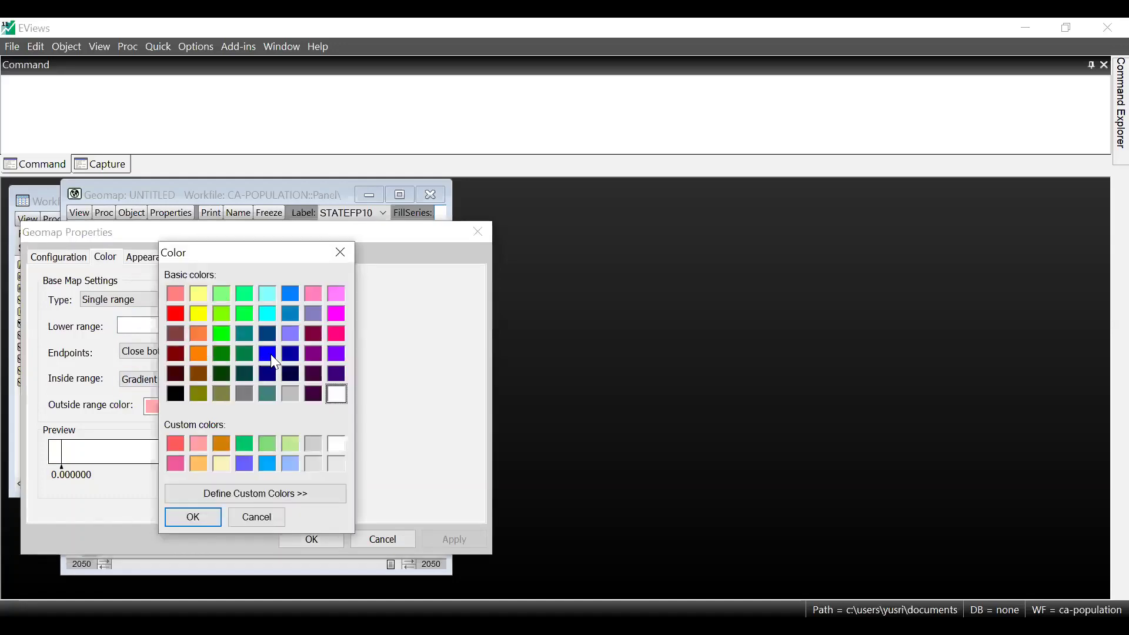
{"action": "left_click", "coordinate": [193, 517]}
{"action": "left_click", "coordinate": [328, 372]}
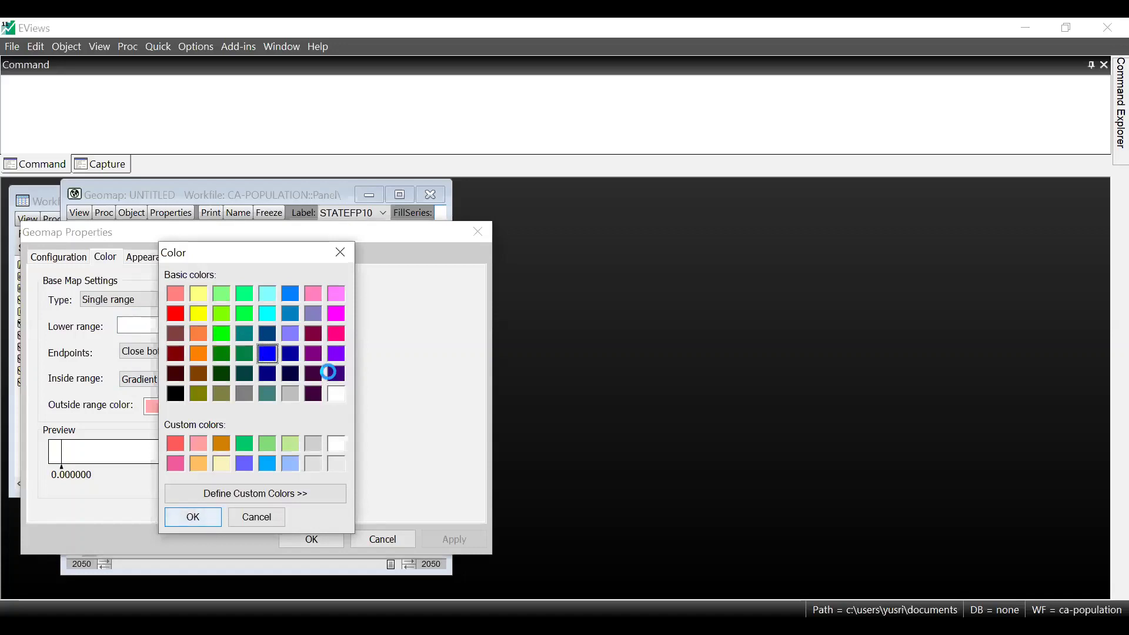
{"action": "left_click", "coordinate": [176, 313]}
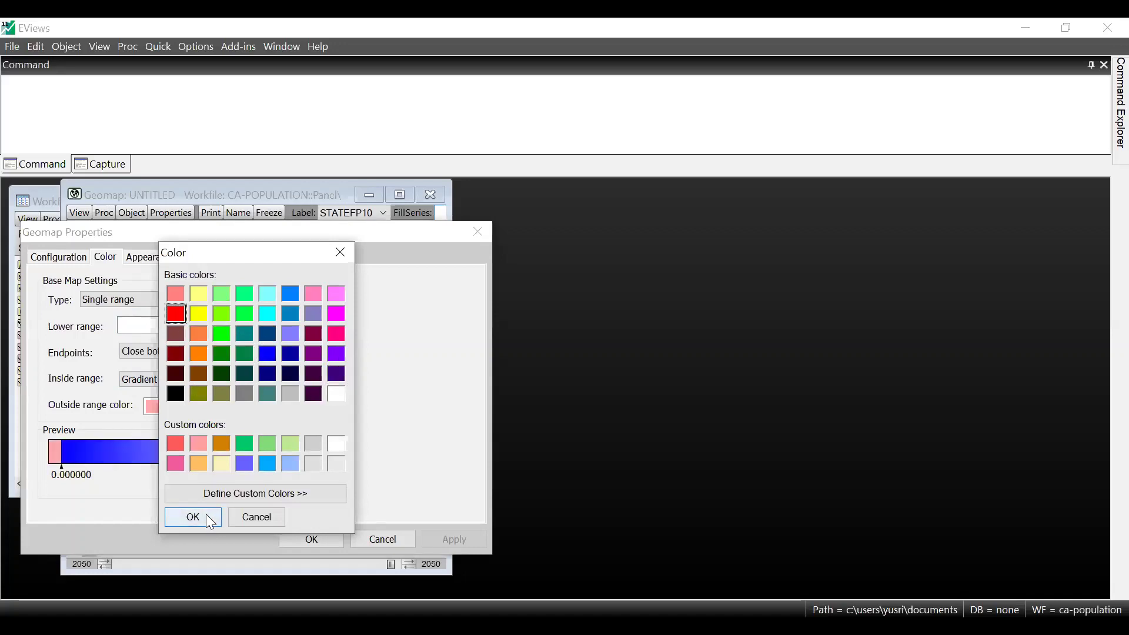
{"action": "key", "text": "Return"}
Set the outside-range colour to grey, accept the geomap properties and maximize the map window.
{"action": "left_click", "coordinate": [176, 406]}
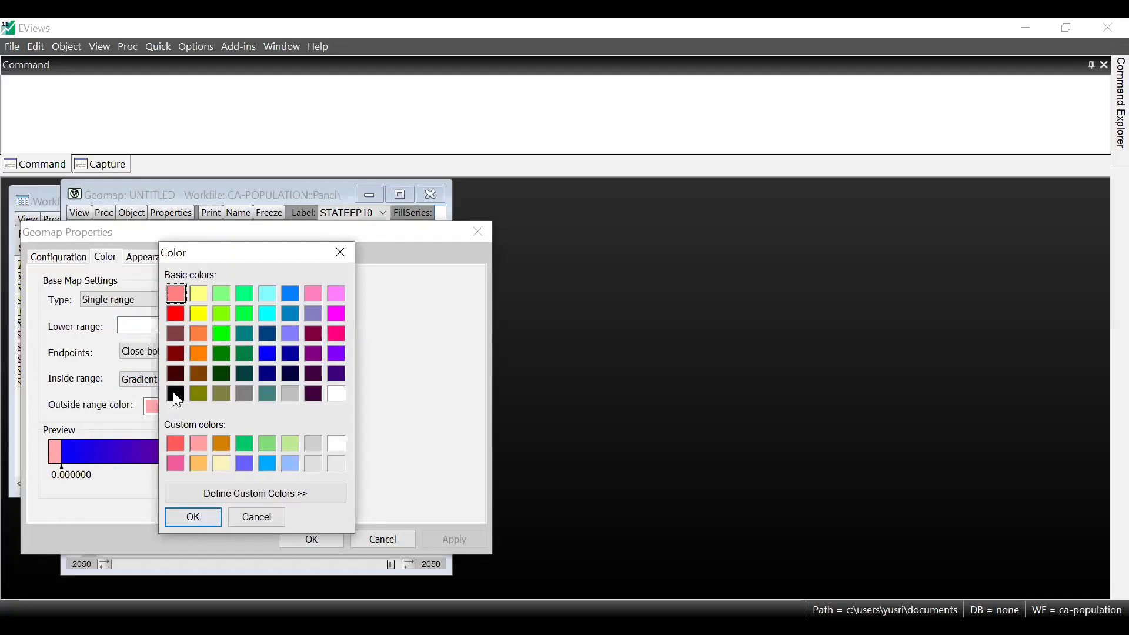
{"action": "left_click", "coordinate": [294, 394]}
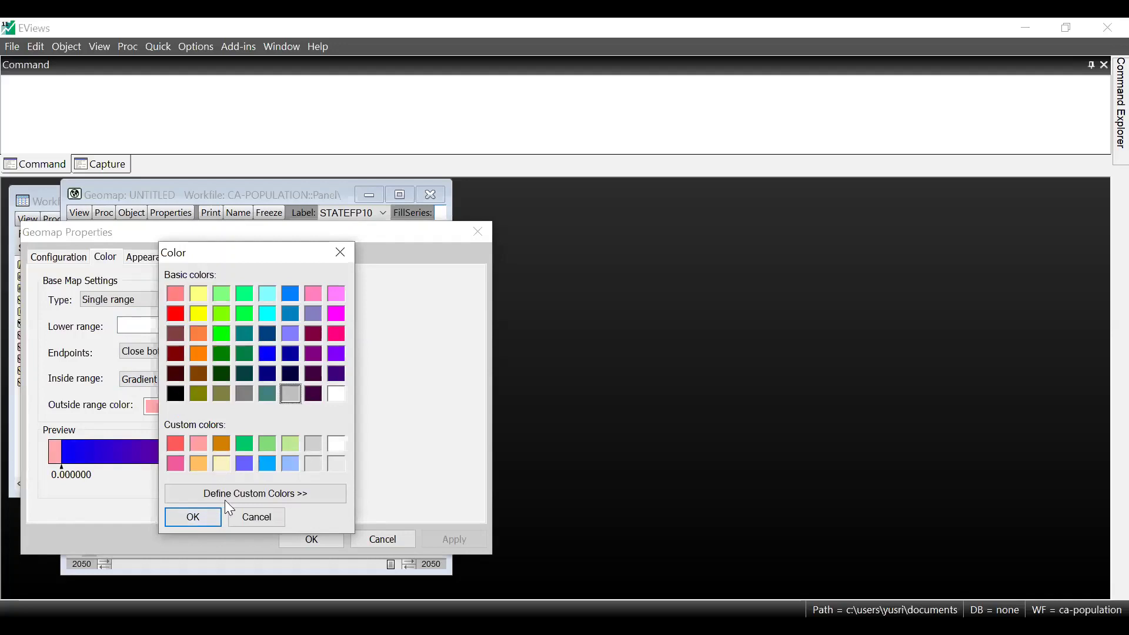
{"action": "left_click", "coordinate": [193, 517]}
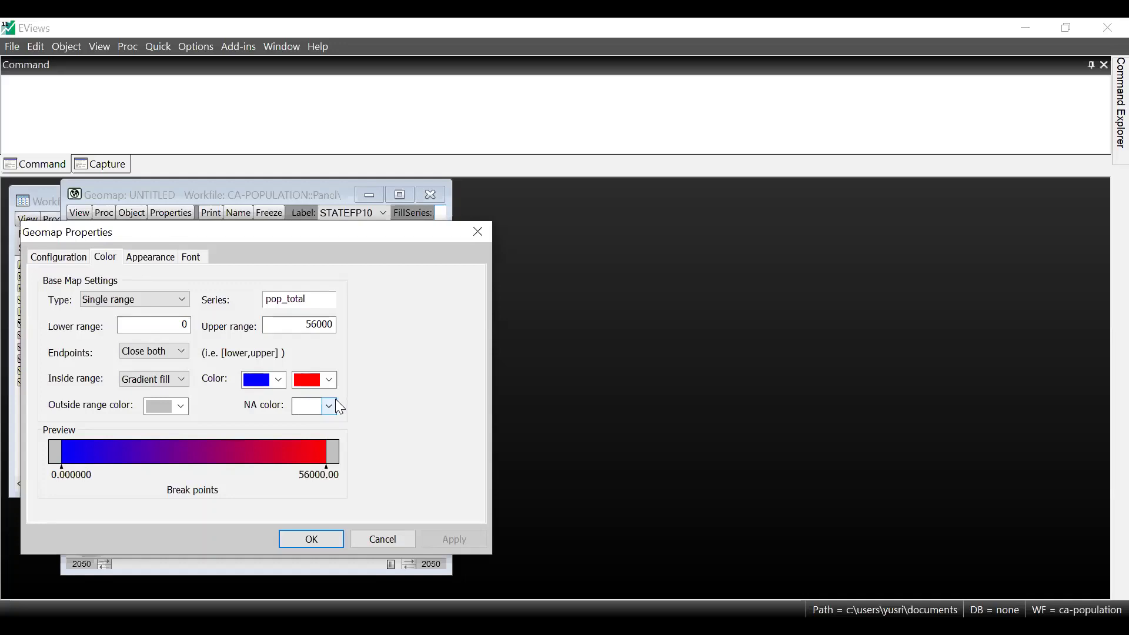
{"action": "left_click", "coordinate": [326, 539]}
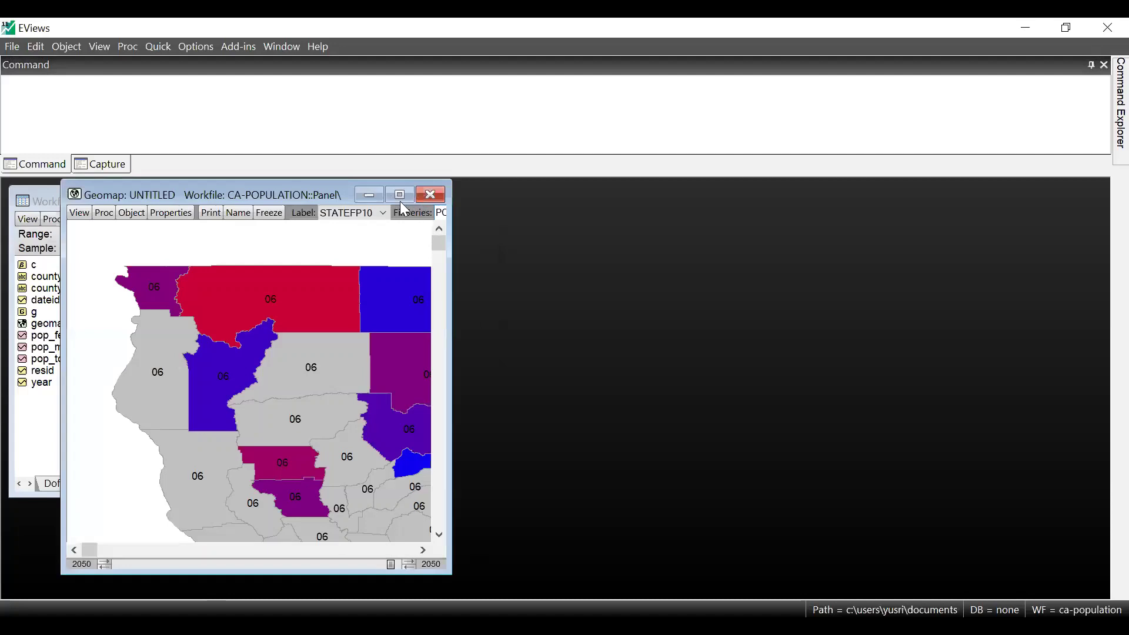
{"action": "left_click", "coordinate": [400, 196]}
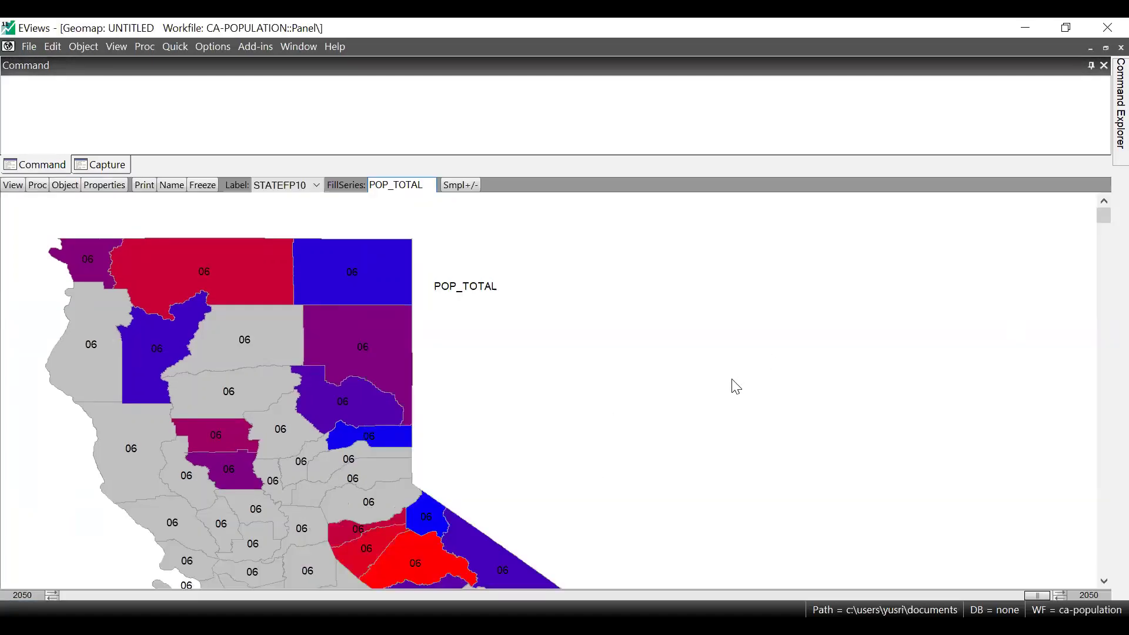
Try the GEOID10 attribute as the county labels on the geomap.
{"action": "left_click", "coordinate": [305, 187]}
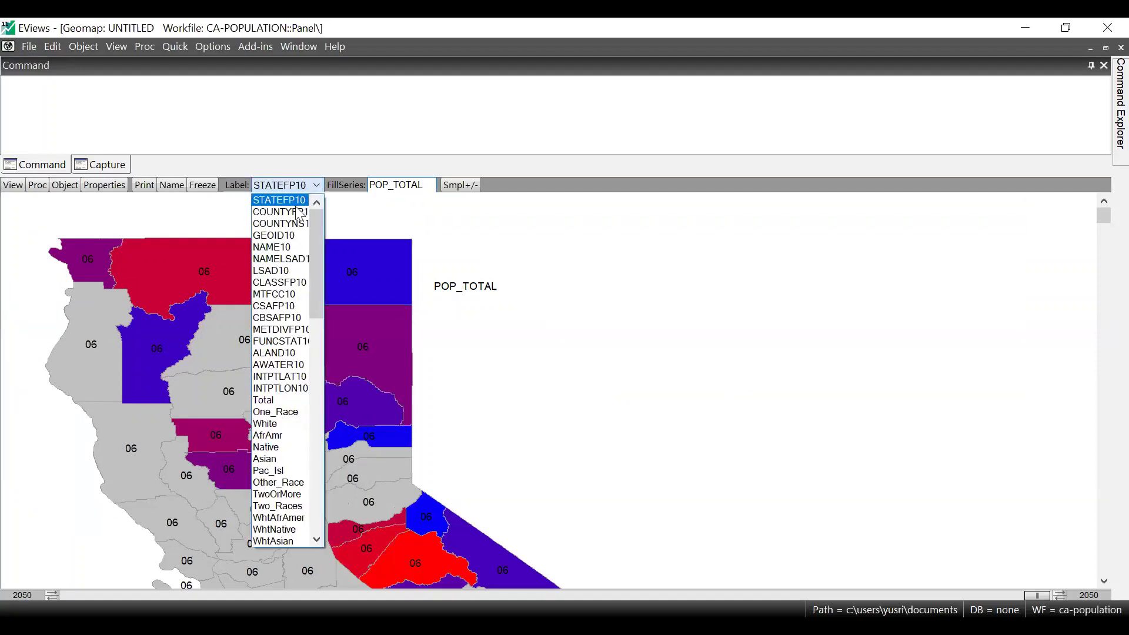
{"action": "left_click", "coordinate": [293, 235]}
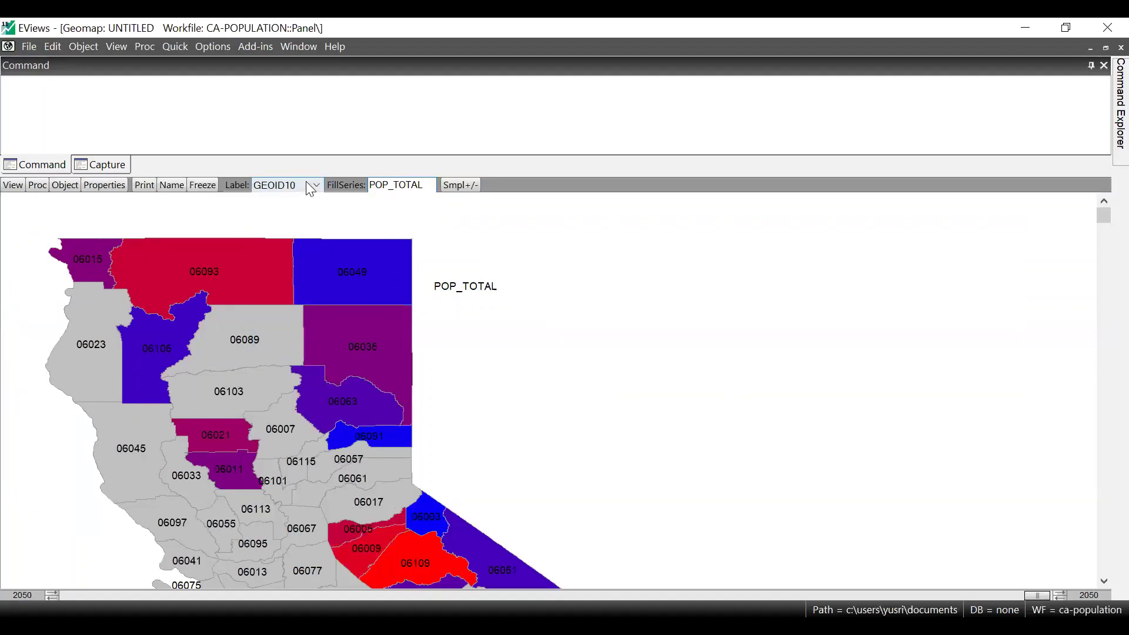
{"action": "left_click", "coordinate": [310, 188]}
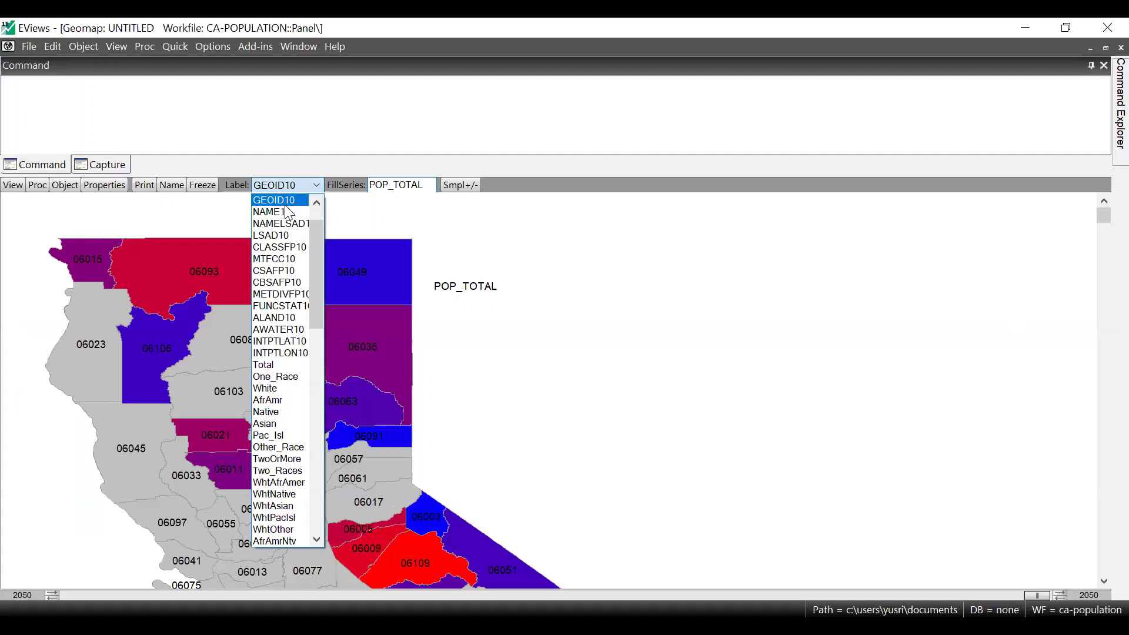
{"action": "left_click", "coordinate": [285, 204]}
Label the counties on the geomap with the NAME10 attribute.
{"action": "left_click", "coordinate": [298, 184]}
{"action": "left_click", "coordinate": [291, 212]}
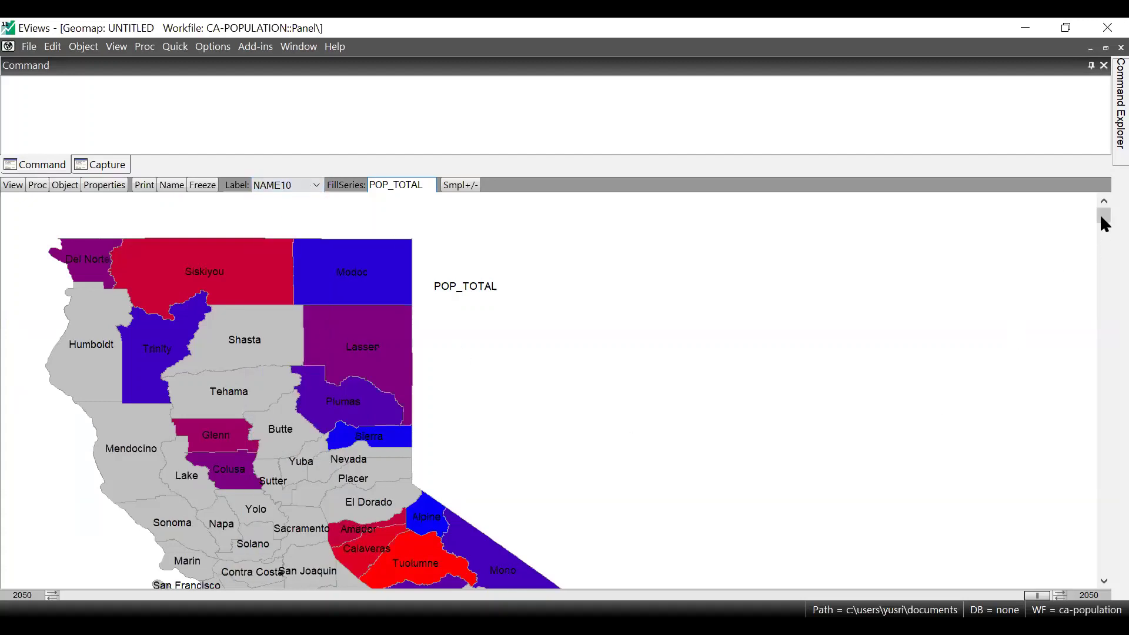
{"action": "left_click_drag", "start_coordinate": [1102, 217], "coordinate": [1103, 303]}
Change the geomap's fill series to POP_female.
{"action": "double_click", "coordinate": [415, 188]}
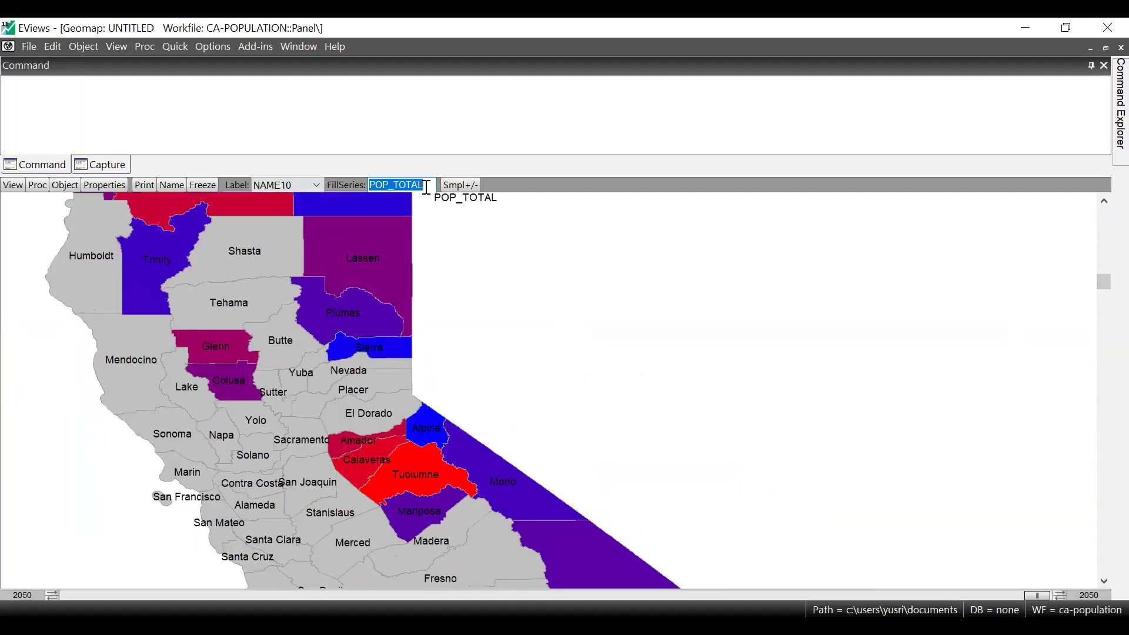
{"action": "left_click", "coordinate": [427, 187]}
{"action": "key", "text": "BackSpace"}
{"action": "key", "text": "BackSpace"}
{"action": "key", "text": "BackSpace"}
{"action": "key", "text": "BackSpace"}
{"action": "key", "text": "BackSpace"}
{"action": "type", "text": "female"}
{"action": "key", "text": "Return"}
Examine the female population colouring of the counties from northern to southern California.
{"action": "scroll", "coordinate": [647, 465], "scroll_direction": "up", "scroll_amount": 2}
{"action": "scroll", "coordinate": [588, 447], "scroll_direction": "up", "scroll_amount": 2}
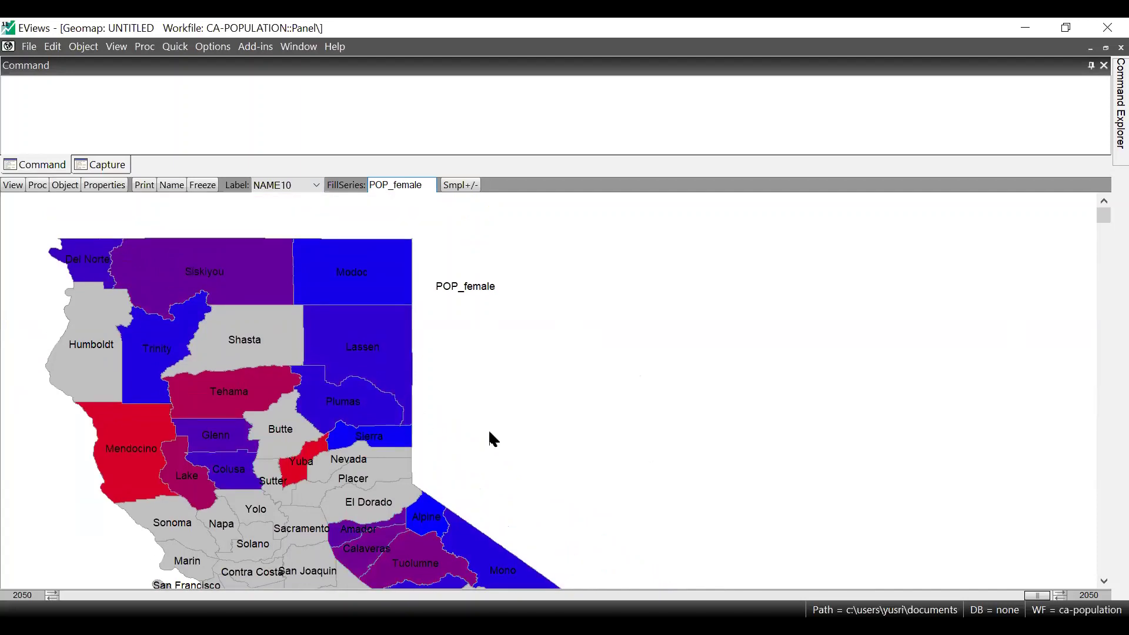
{"action": "scroll", "coordinate": [353, 365], "scroll_direction": "down", "scroll_amount": 2}
{"action": "scroll", "coordinate": [376, 361], "scroll_direction": "down", "scroll_amount": 5}
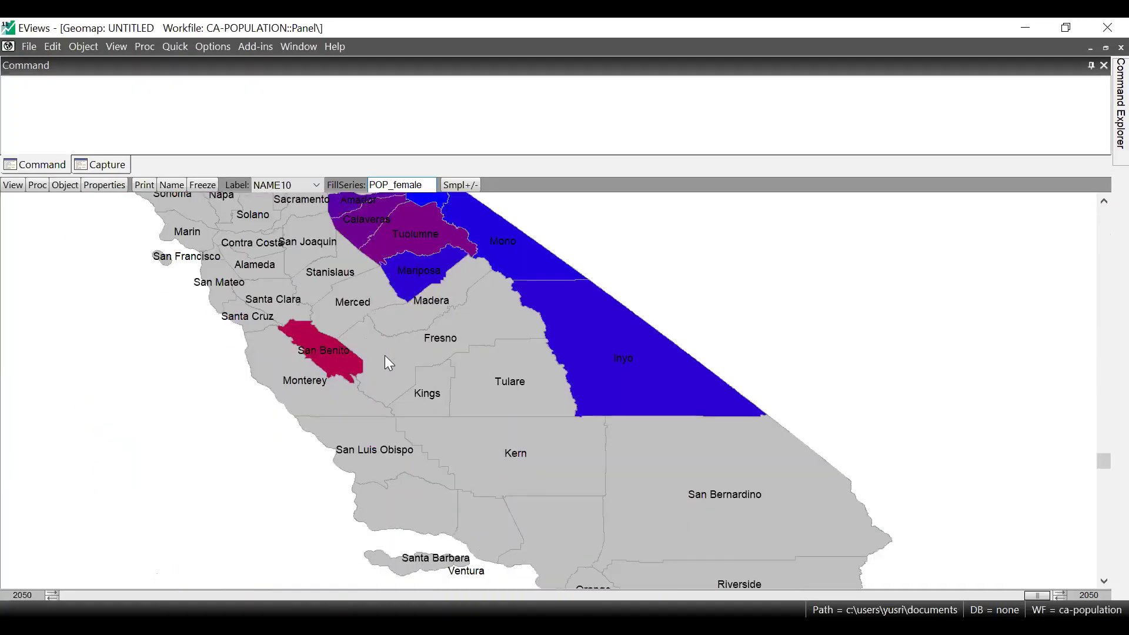
{"action": "scroll", "coordinate": [449, 352], "scroll_direction": "up", "scroll_amount": 5}
{"action": "scroll", "coordinate": [453, 360], "scroll_direction": "down", "scroll_amount": 5}
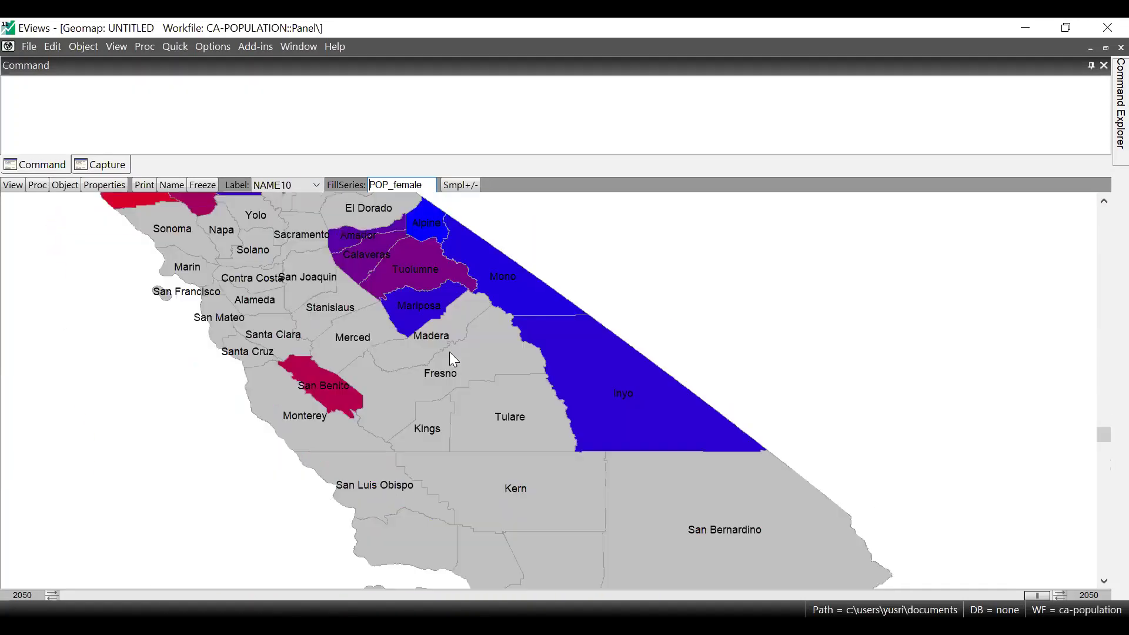
{"action": "scroll", "coordinate": [453, 359], "scroll_direction": "up", "scroll_amount": 5}
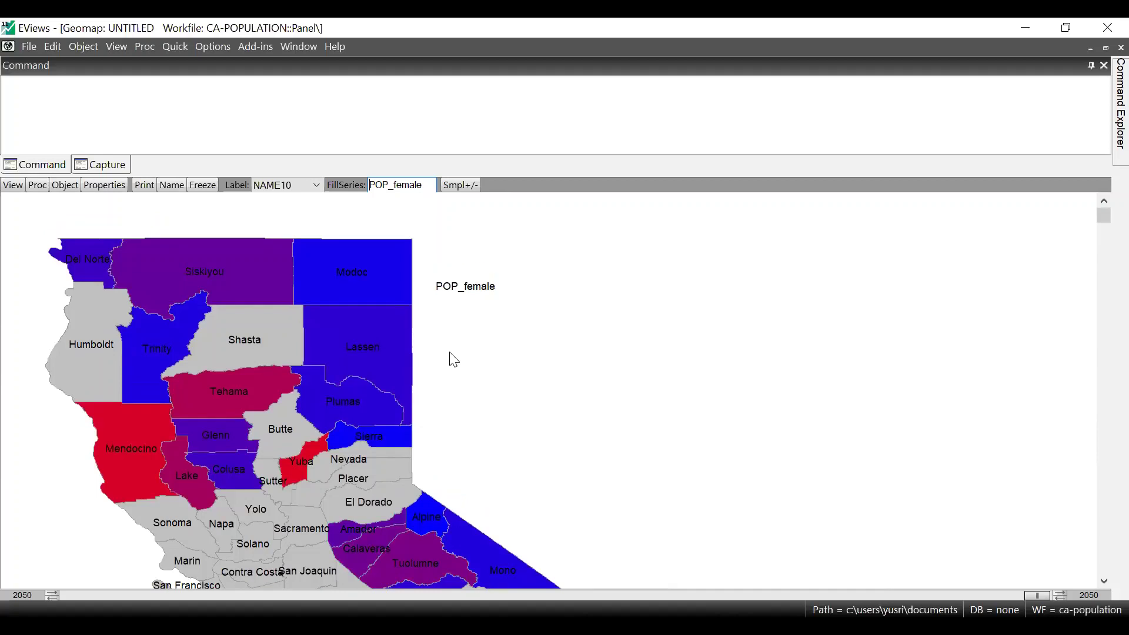
{"action": "scroll", "coordinate": [397, 397], "scroll_direction": "down", "scroll_amount": 1}
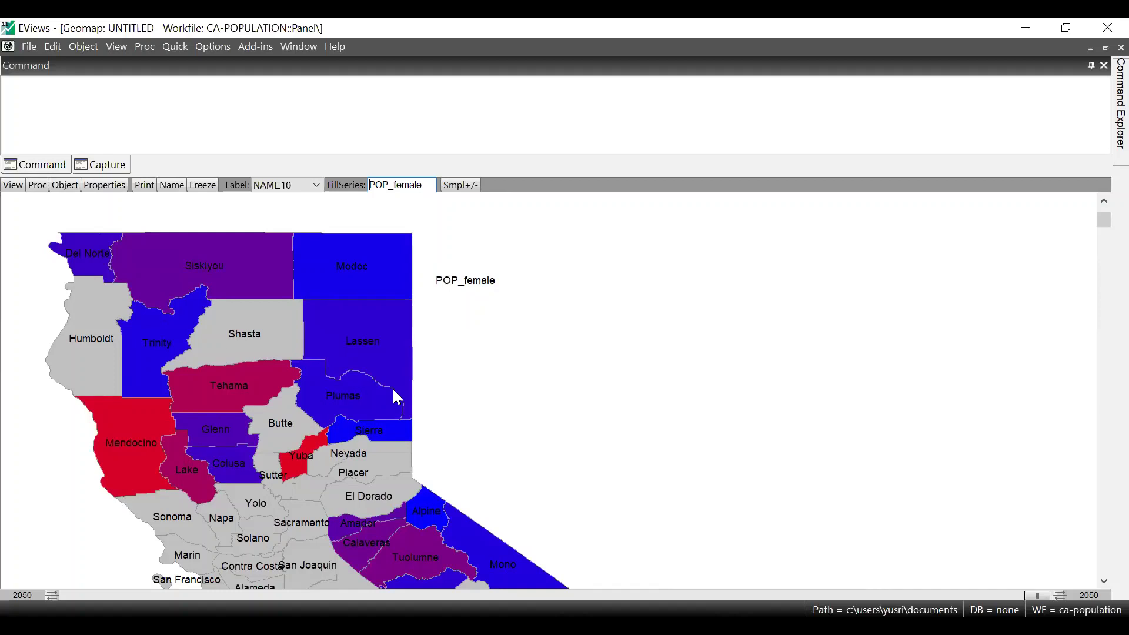
{"action": "scroll", "coordinate": [393, 391], "scroll_direction": "down", "scroll_amount": 5}
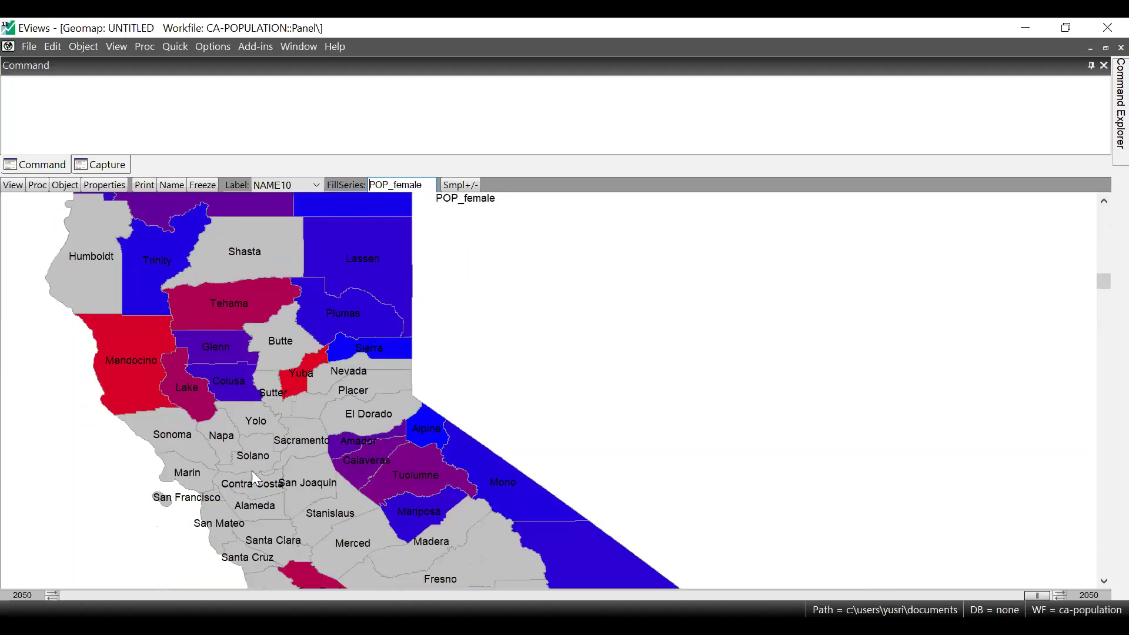
{"action": "scroll", "coordinate": [500, 329], "scroll_direction": "down", "scroll_amount": 1}
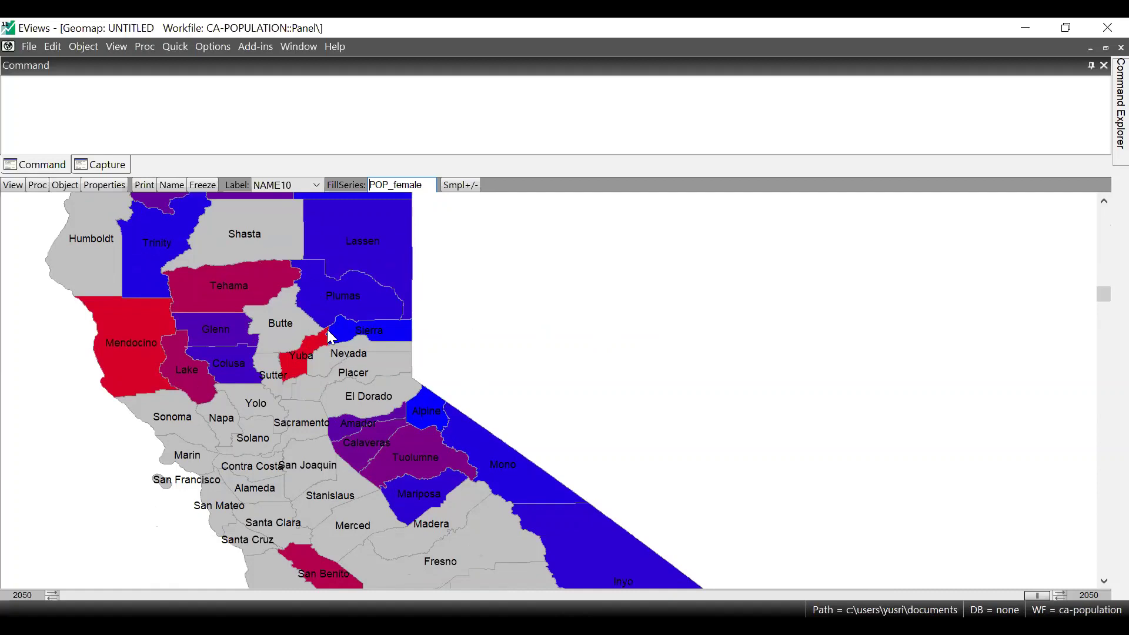
{"action": "scroll", "coordinate": [365, 347], "scroll_direction": "down", "scroll_amount": 1}
{"action": "scroll", "coordinate": [412, 386], "scroll_direction": "down", "scroll_amount": 3}
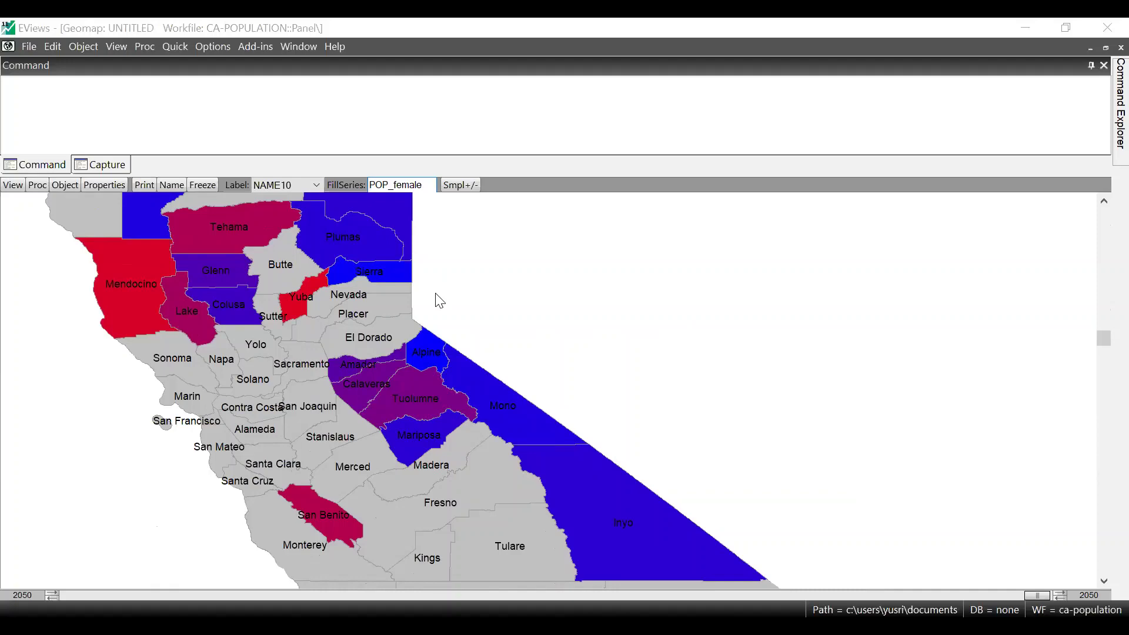
Switch to the Smart Eviews 2020 presentation in PowerPoint.
{"action": "key", "text": "alt+Tab"}
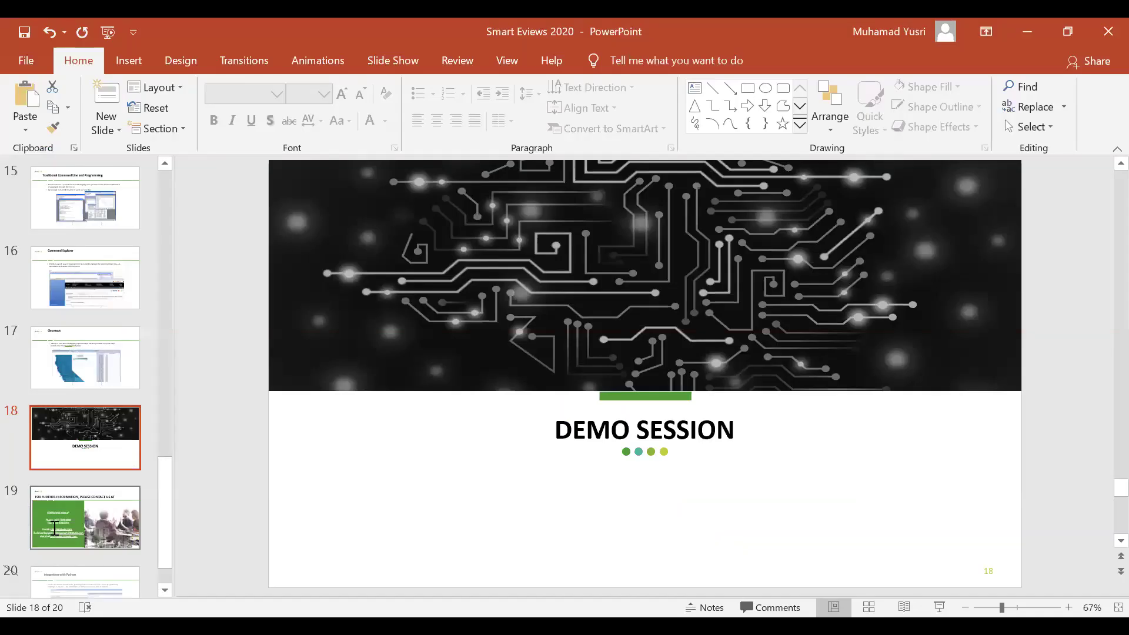